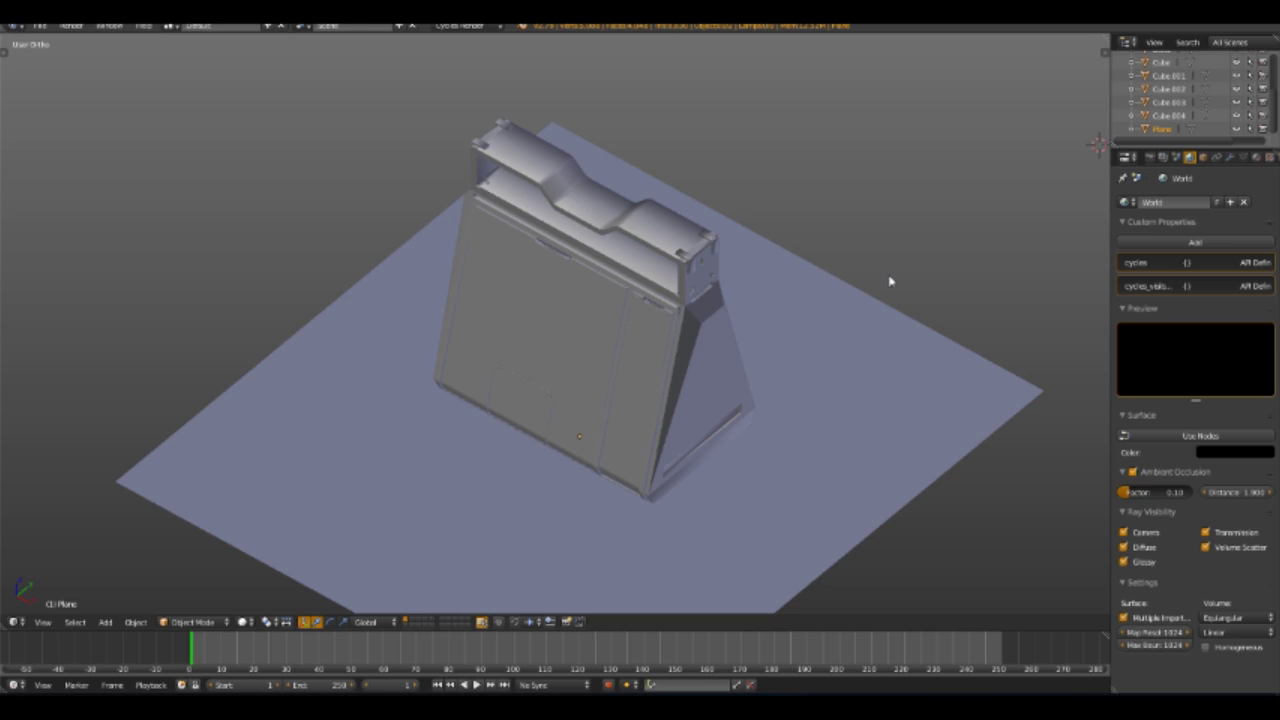
# Orbit the view around the high-poly sci-fi box on its ground plane
pyautogui.moveTo(894, 280)
pyautogui.mouseDown(button='middle')
pyautogui.moveTo(831, 334)
pyautogui.moveTo(748, 357)
pyautogui.moveTo(651, 280)
pyautogui.mouseUp(button='middle')
# Delete the ground plane from the scene
pyautogui.rightClick(651, 280)
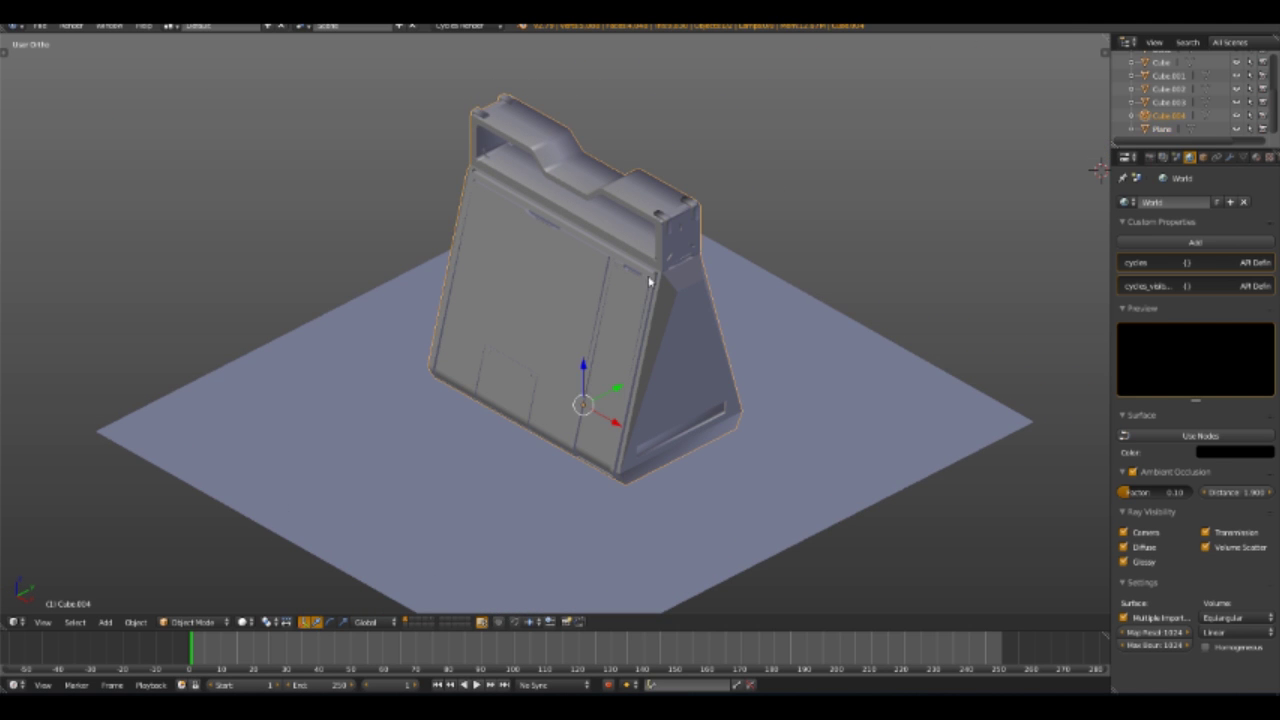
pyautogui.scroll(3, 1162, 98)
pyautogui.press('x')
pyautogui.click(785, 371)
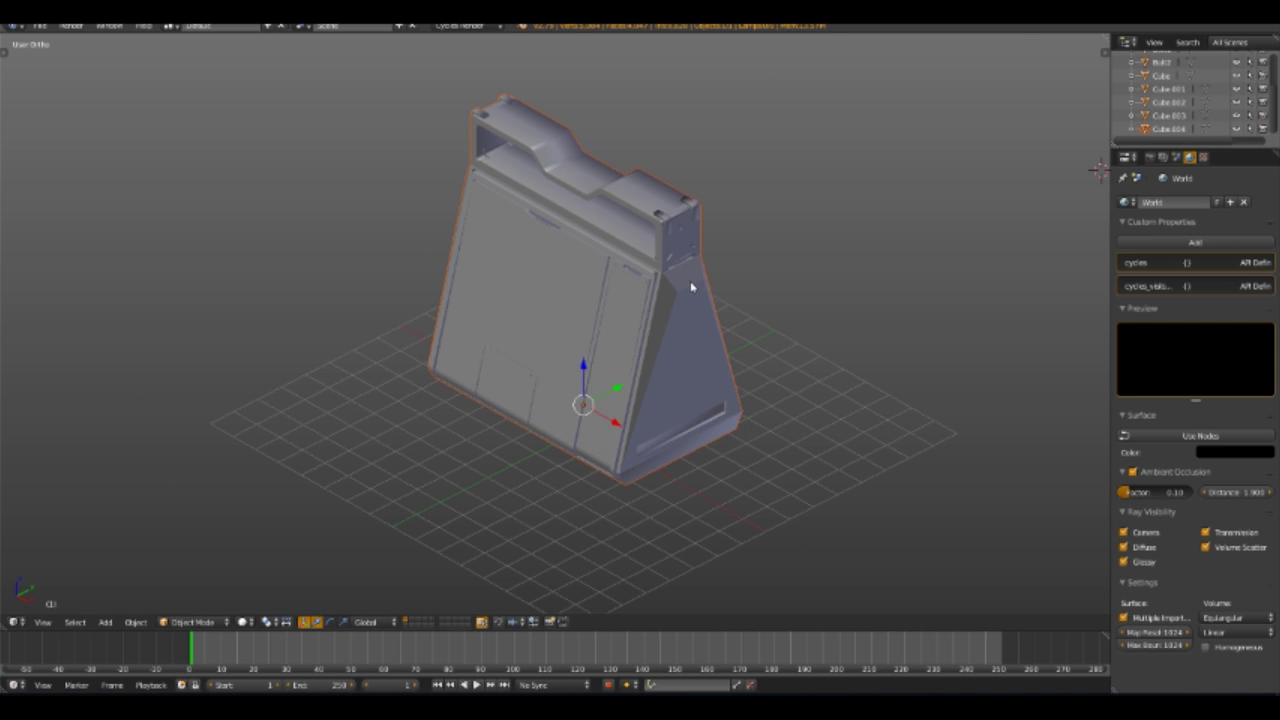
# In a front view, select the box's feet and snap the 3D cursor to them
pyautogui.moveTo(347, 550)
pyautogui.mouseDown(button='middle')
pyautogui.moveTo(600, 420)
pyautogui.moveTo(610, 400)
pyautogui.moveTo(586, 423)
pyautogui.moveTo(595, 408)
pyautogui.mouseUp(button='middle')
pyautogui.press('Tab')
pyautogui.scroll(3, 463, 437)
pyautogui.scroll(2, 500, 466)
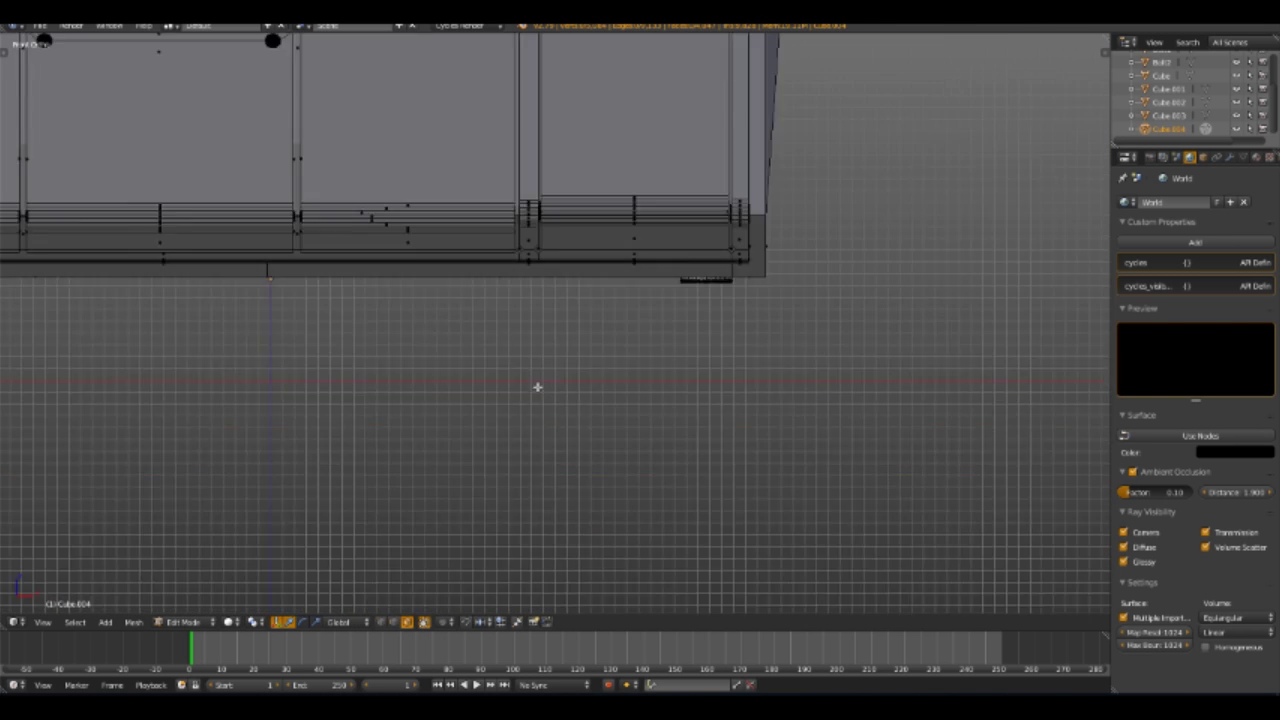
pyautogui.scroll(-1, 537, 386)
pyautogui.press('Tab')
pyautogui.moveTo(123, 266); pyautogui.dragTo(683, 346)
pyautogui.hotkey('ctrl', 'shift', 'alt', 'c')
# Set the whole box's origin to the 3D cursor at its base
pyautogui.click(900, 421)
pyautogui.press('a')
pyautogui.hotkey('ctrl', 'shift', 'alt', 'c')
pyautogui.hotkey('ctrl', 'z')
pyautogui.scroll(-3, 657, 394)
pyautogui.press('a')
pyautogui.hotkey('ctrl', 'shift', 'alt', 'c')
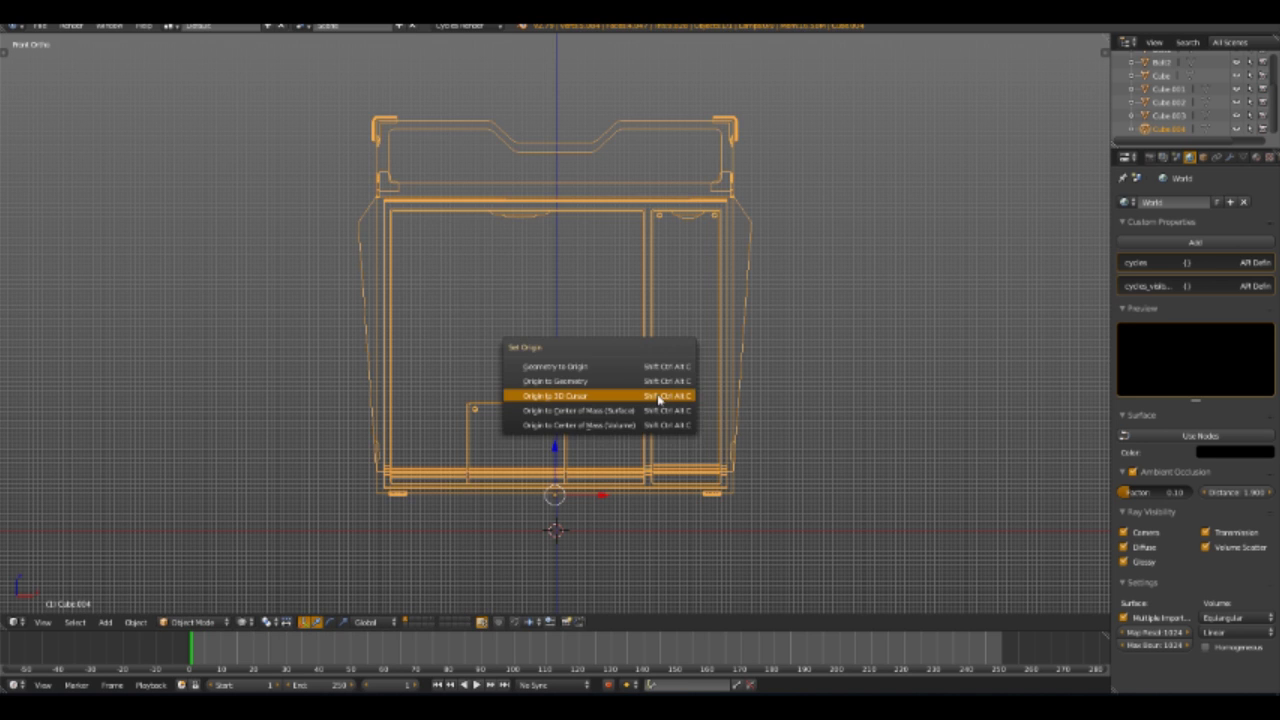
pyautogui.hotkey('ctrl', 'shift', 'alt', 'c')
pyautogui.click(570, 232)
# Deselect the box, orbit to an angled solid view, and open the Add menu
pyautogui.press('a')
pyautogui.moveTo(573, 240)
pyautogui.mouseDown(button='middle')
pyautogui.moveTo(546, 330)
pyautogui.moveTo(611, 323)
pyautogui.mouseUp(button='middle')
pyautogui.press('z')
pyautogui.hotkey('shift', 'a')
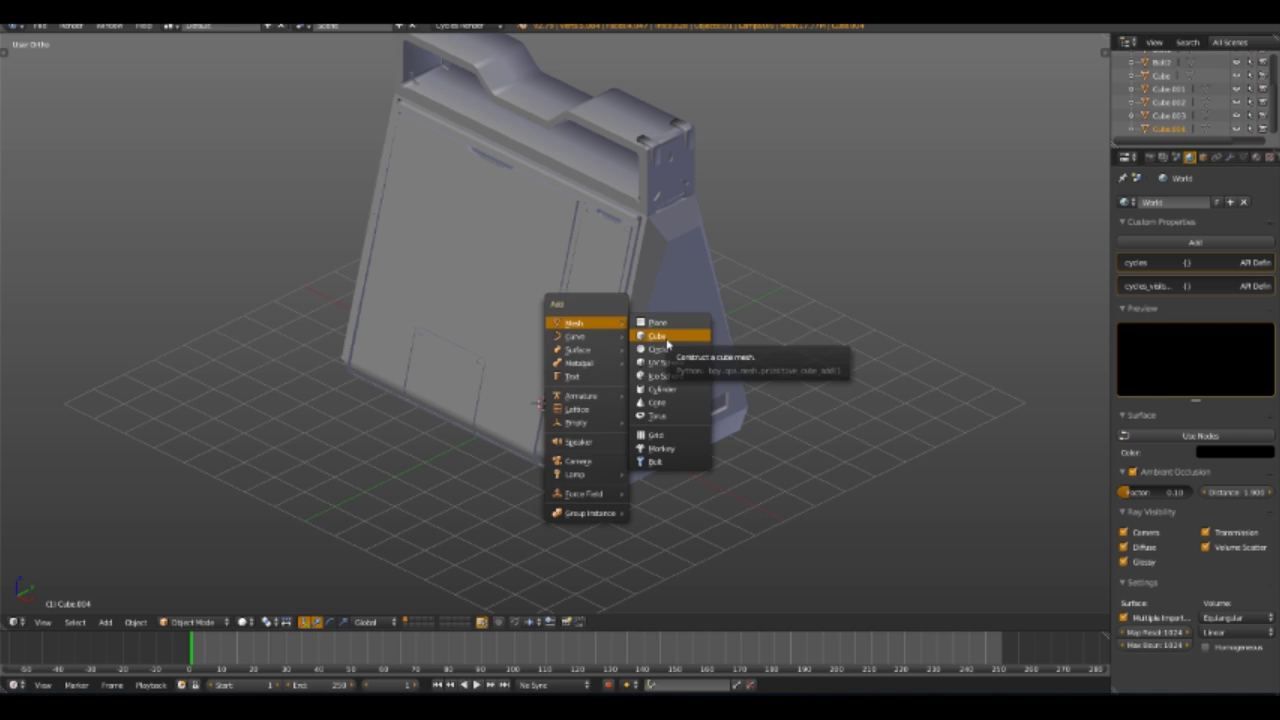
# Add a cube named Retopo and move it to the box's base in front wireframe view
pyautogui.click(655, 337)
pyautogui.press('Return')
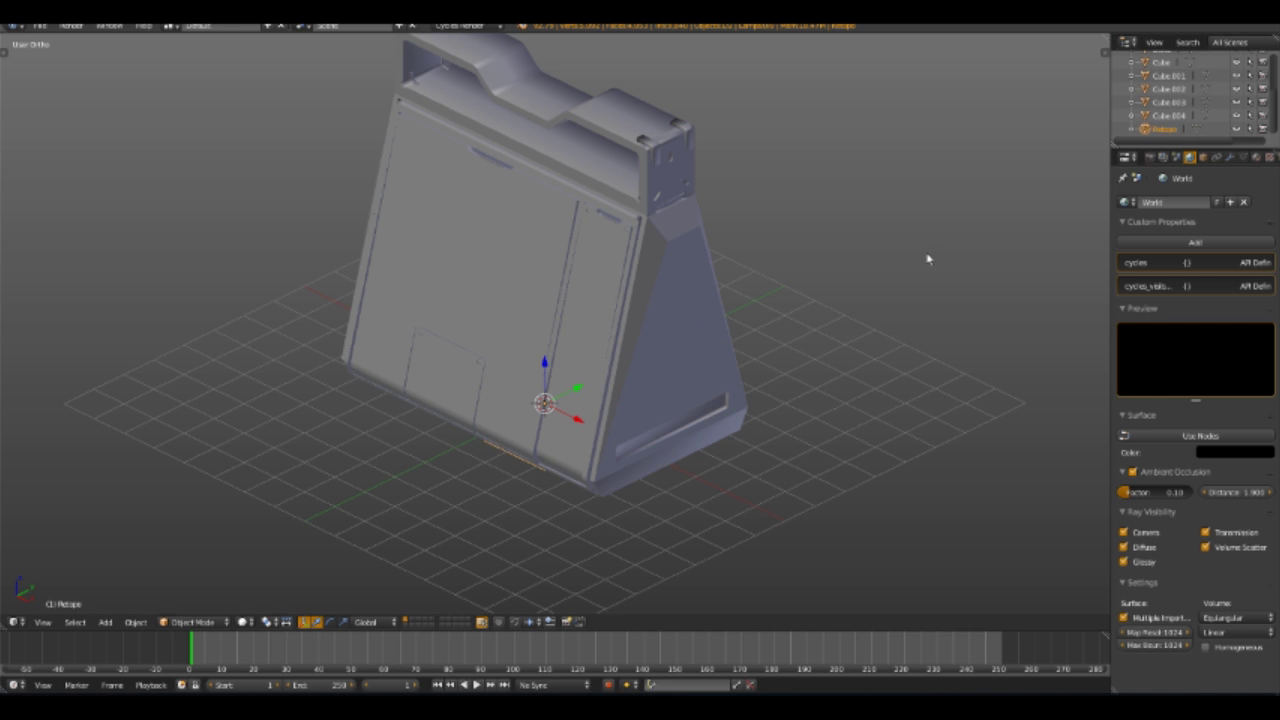
pyautogui.press('z')
pyautogui.press('KP_1')
pyautogui.press('g')
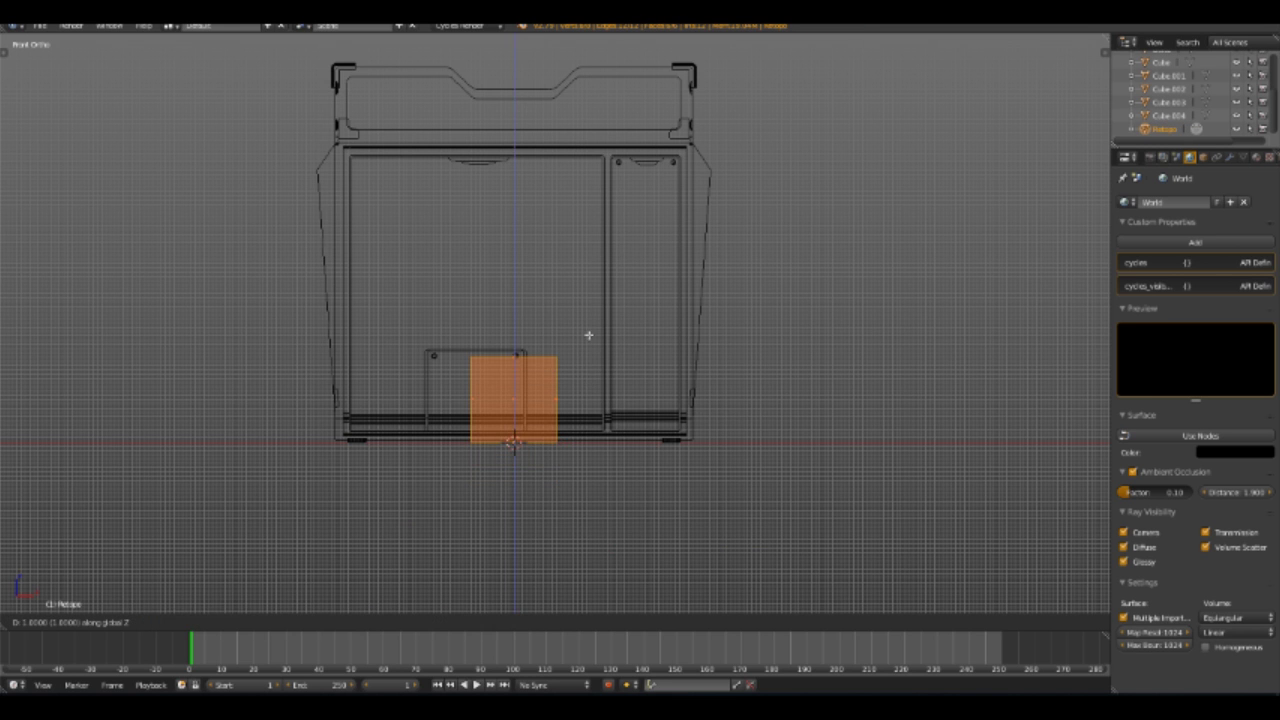
pyautogui.click(588, 335)
# Scale the Retopo cube along X to fit the box's width and depth
pyautogui.press('Tab')
pyautogui.scroll(3, 600, 246)
pyautogui.scroll(4, 560, 266)
pyautogui.scroll(3, 523, 256)
pyautogui.scroll(2, 600, 250)
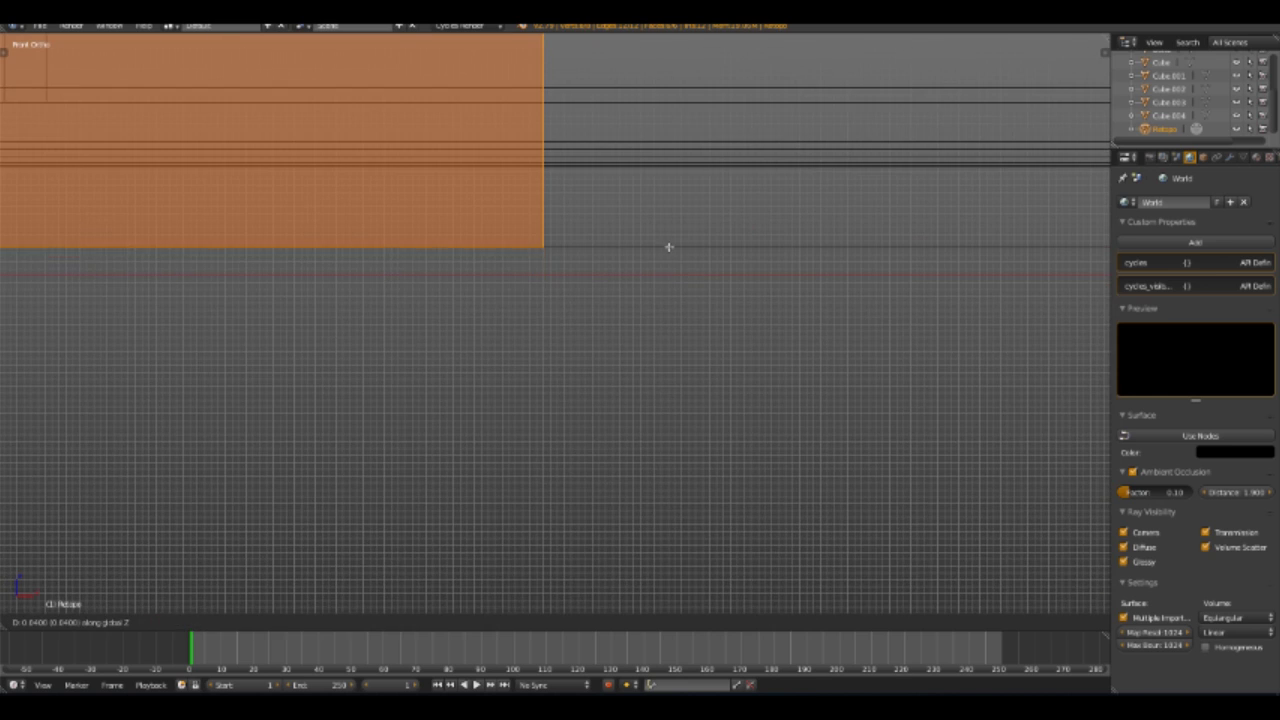
pyautogui.scroll(2, 613, 317)
pyautogui.scroll(-5, 618, 236)
pyautogui.press('s')
pyautogui.press('x')
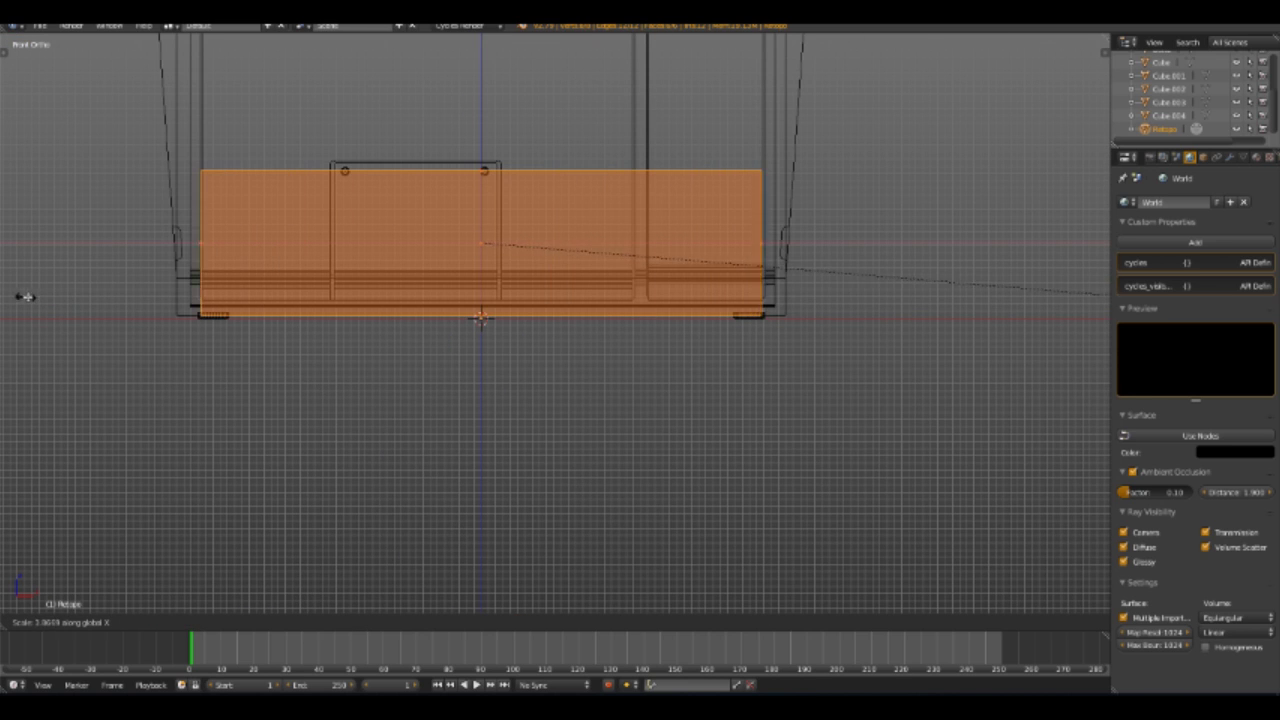
pyautogui.moveTo(844, 327); pyautogui.dragTo(840, 326, button='middle')
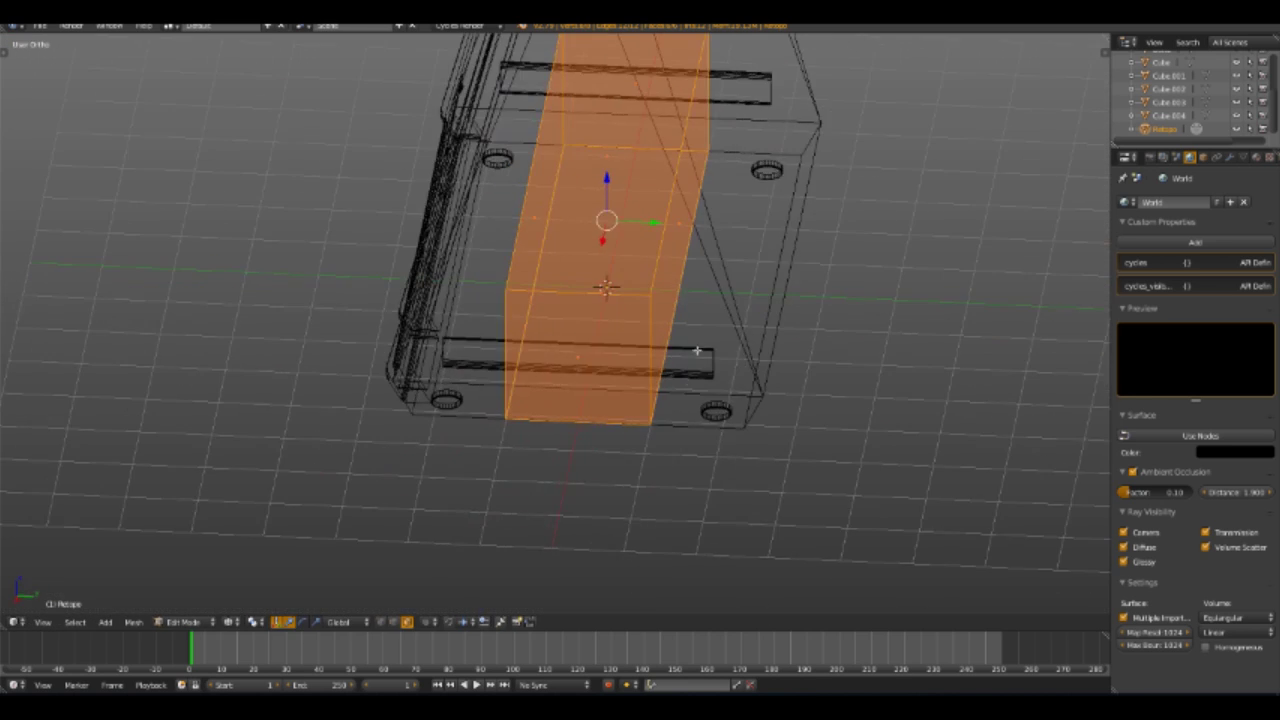
pyautogui.press('KP_3')
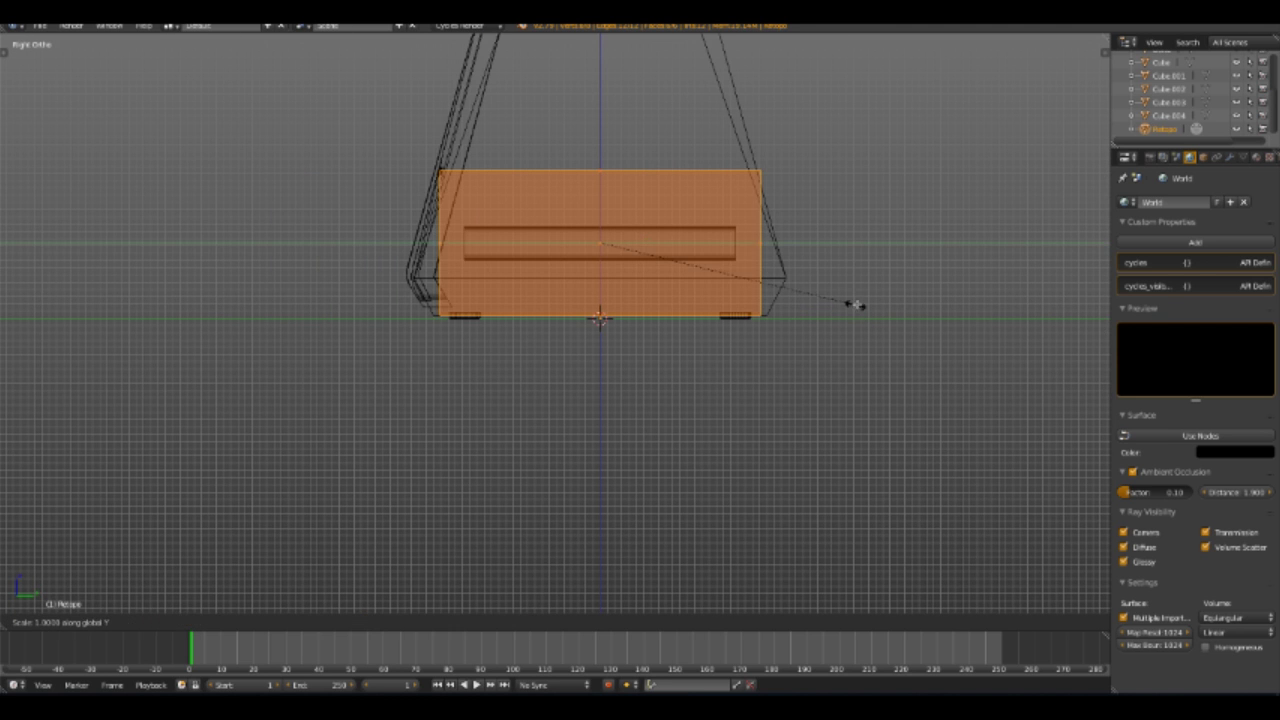
pyautogui.press('Escape')
# Add a horizontal loop cut and widen it along Y to match the slanted sides
pyautogui.press('Tab')
pyautogui.scroll(3, 634, 325)
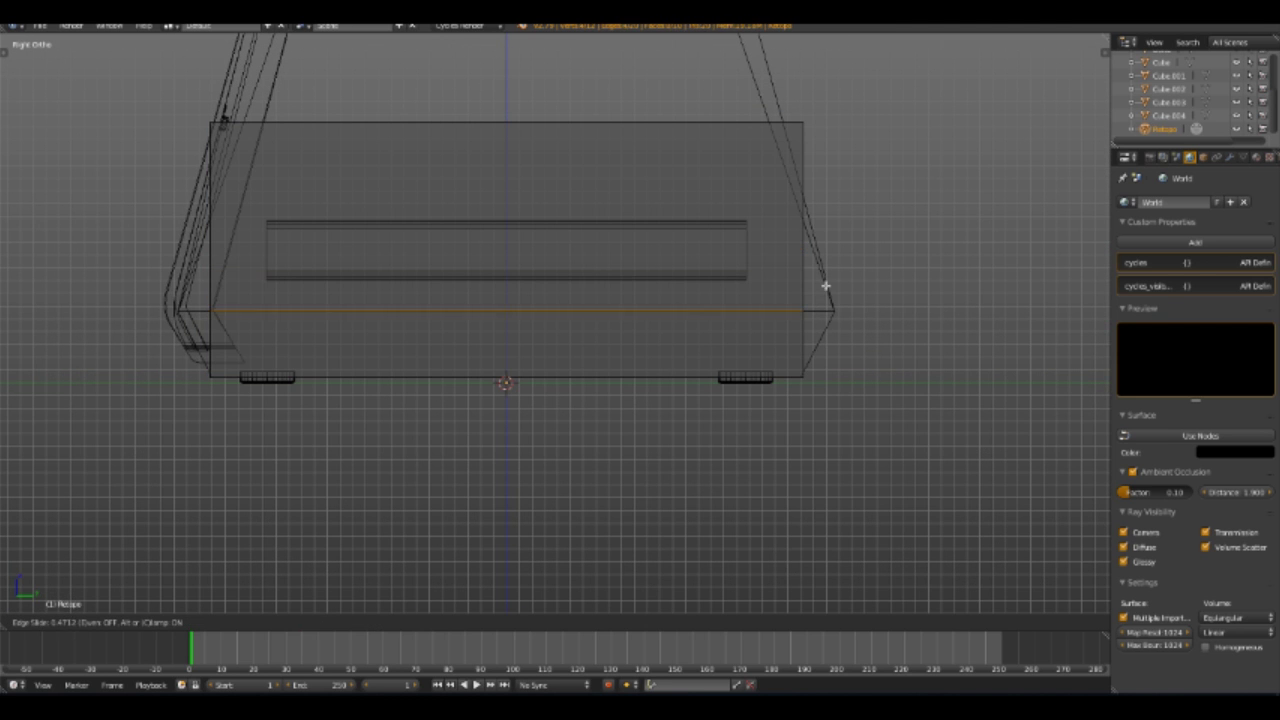
pyautogui.press('s')
pyautogui.press('y')
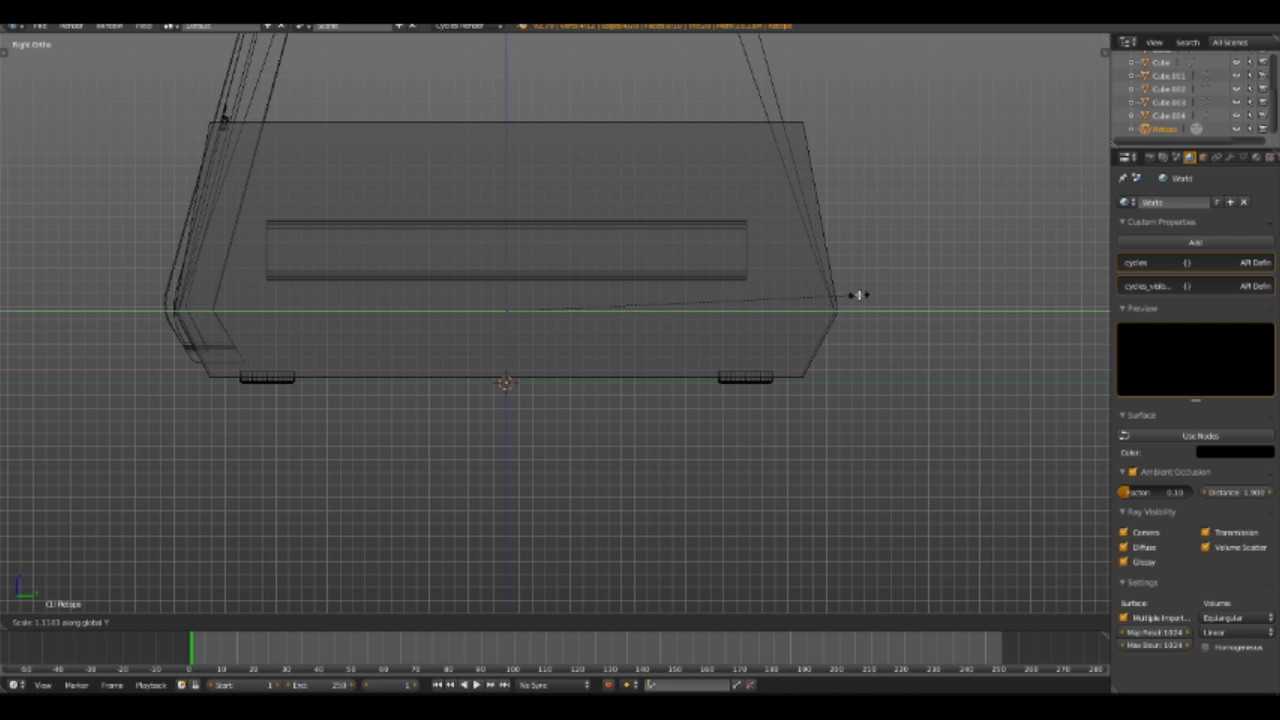
pyautogui.click(858, 295)
pyautogui.scroll(-1, 677, 357)
# Narrow the top edge loop along Y to follow the box's taper
pyautogui.rightClick(368, 278)
pyautogui.keyDown('shift'); pyautogui.scroll(5, 806, 397); pyautogui.keyUp('shift')
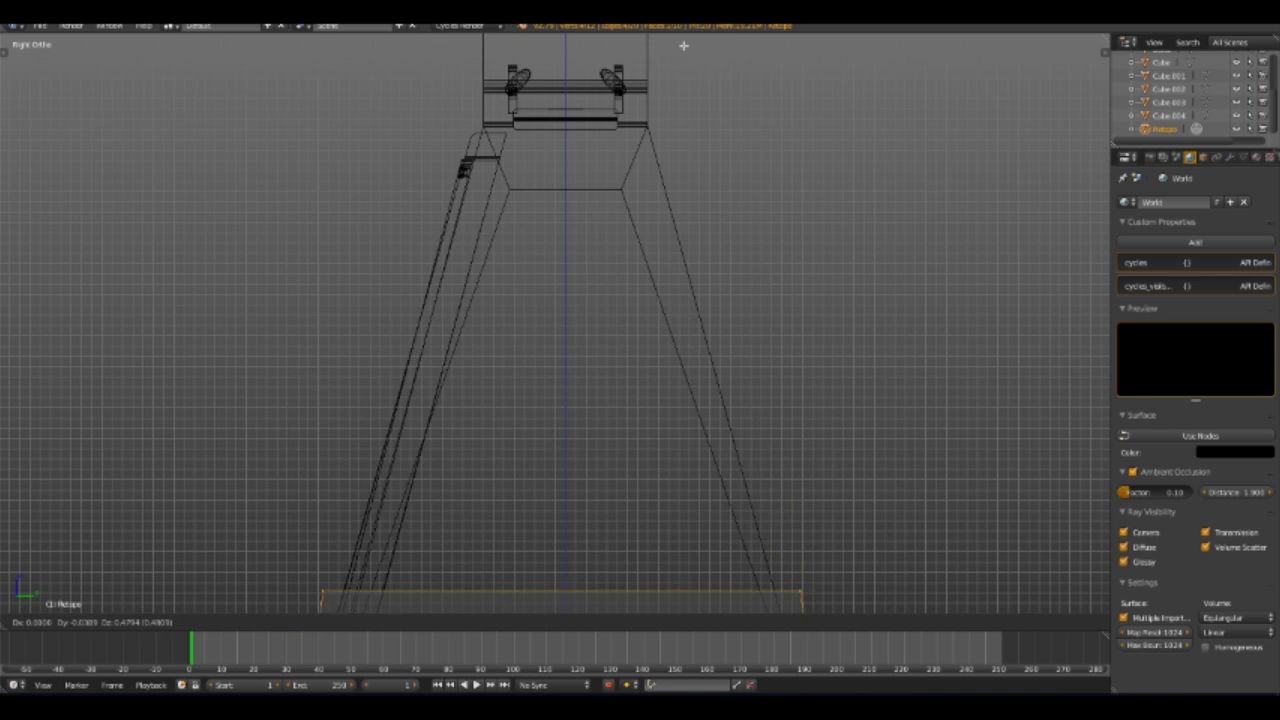
pyautogui.press('s')
pyautogui.press('y')
pyautogui.click(737, 153)
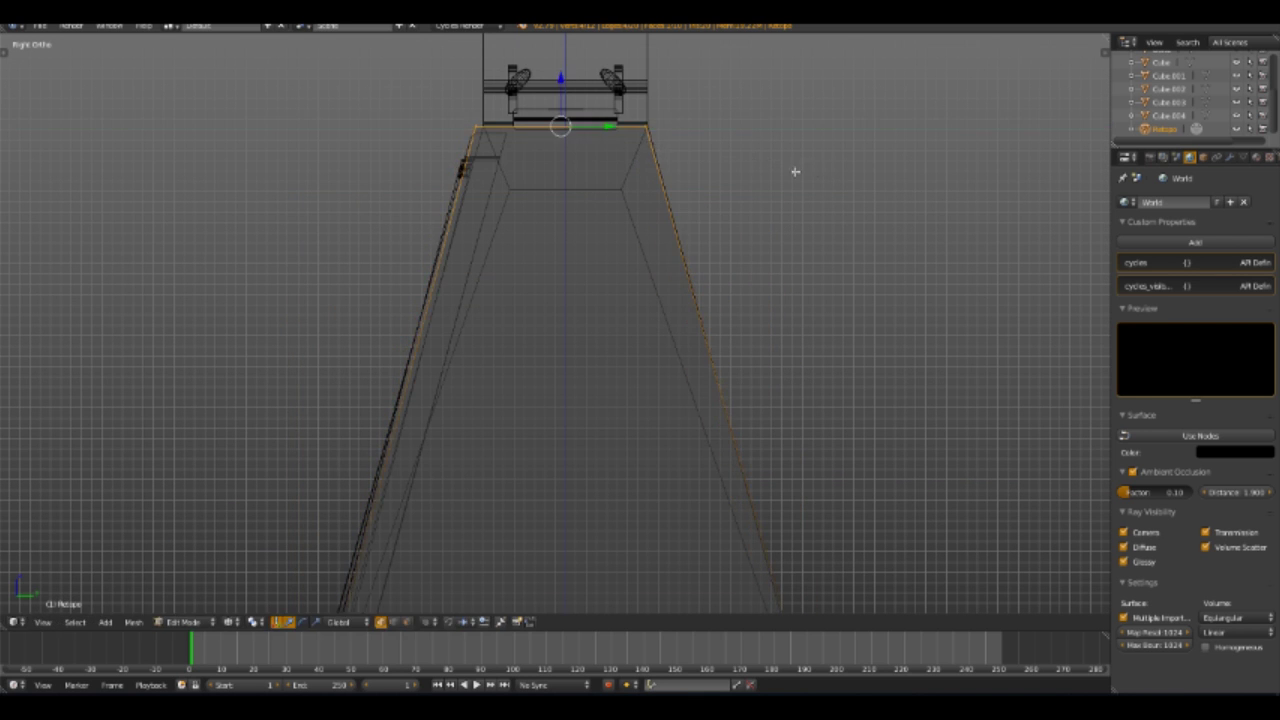
pyautogui.scroll(5, 740, 260)
pyautogui.press('s')
pyautogui.press('y')
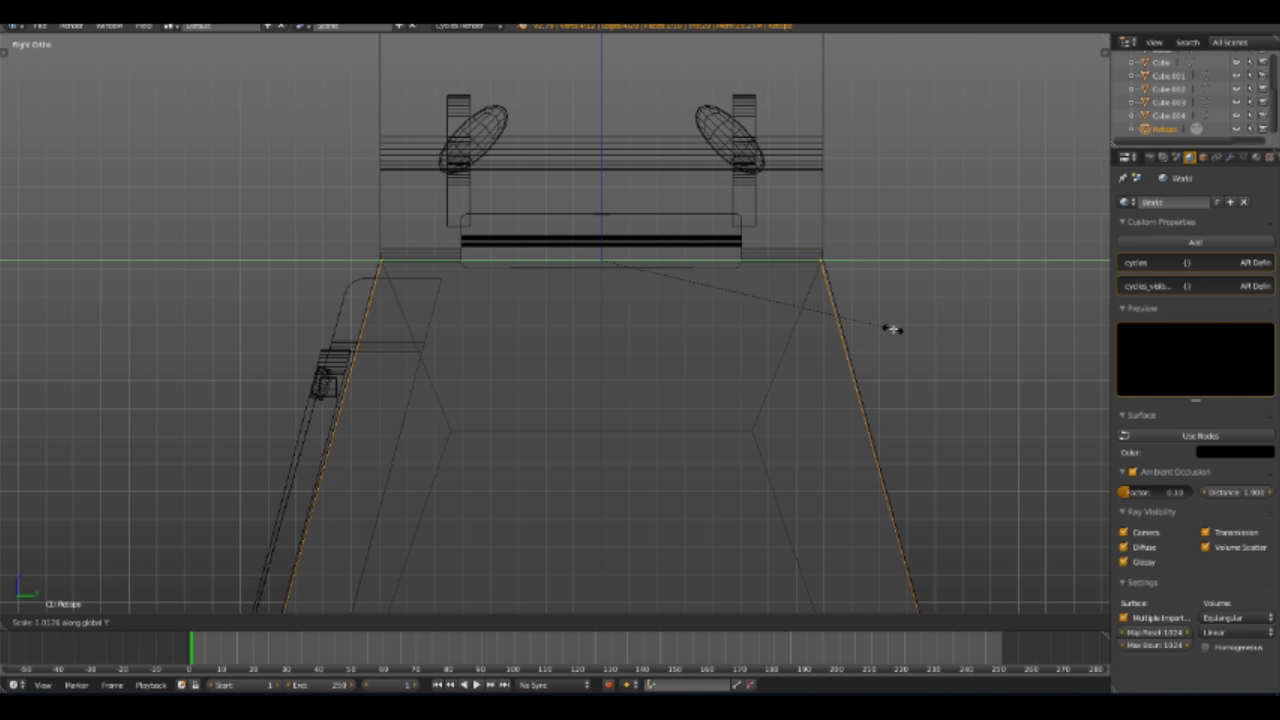
pyautogui.click(889, 329)
# Return to solid shading at an angled view and select a vertical edge of the block
pyautogui.scroll(-4, 563, 323)
pyautogui.press('z')
pyautogui.moveTo(563, 323)
pyautogui.mouseDown(button='middle')
pyautogui.moveTo(671, 329)
pyautogui.moveTo(665, 380)
pyautogui.moveTo(560, 420)
pyautogui.moveTo(602, 295)
pyautogui.moveTo(629, 523)
pyautogui.moveTo(380, 623)
pyautogui.mouseUp(button='middle')
pyautogui.scroll(3, 665, 380)
pyautogui.scroll(-2, 560, 420)
pyautogui.rightClick(534, 439)
# Select the block's two top corner vertices and snap them onto the vertices below
pyautogui.rightClick(620, 290)
pyautogui.scroll(4, 629, 523)
pyautogui.click(380, 623)
pyautogui.rightClick(323, 334)
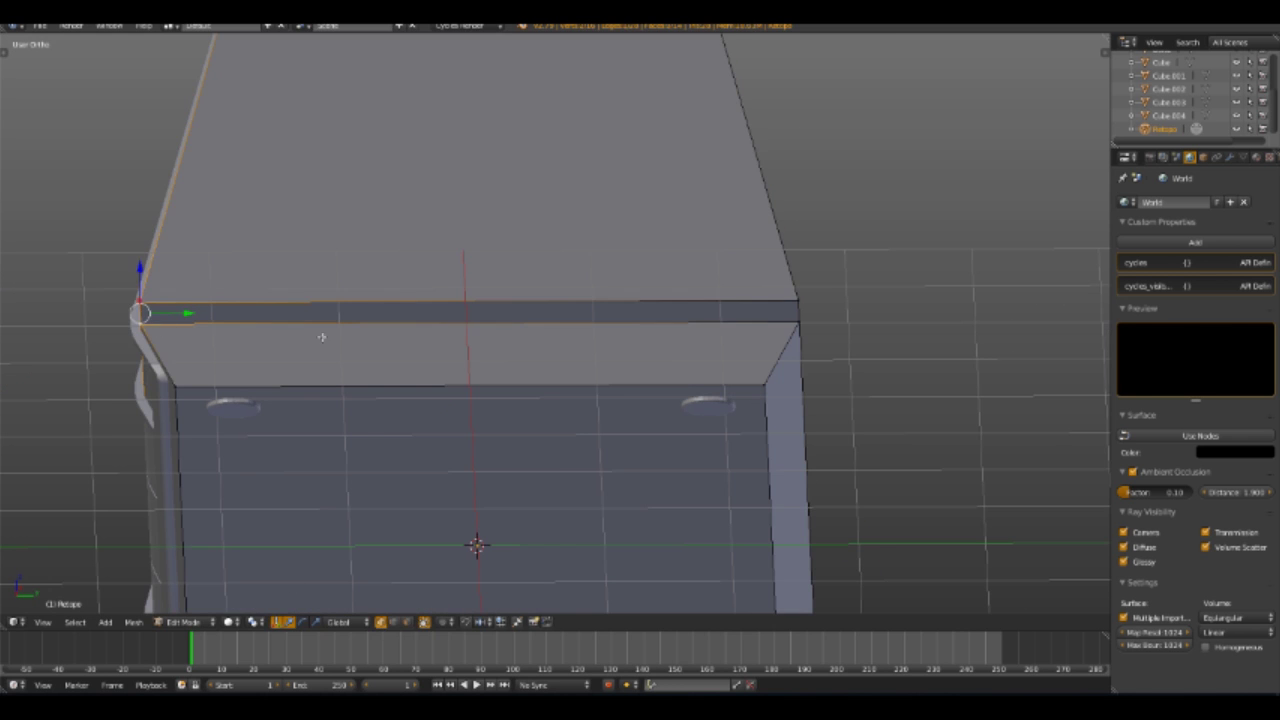
pyautogui.rightClick(816, 310)
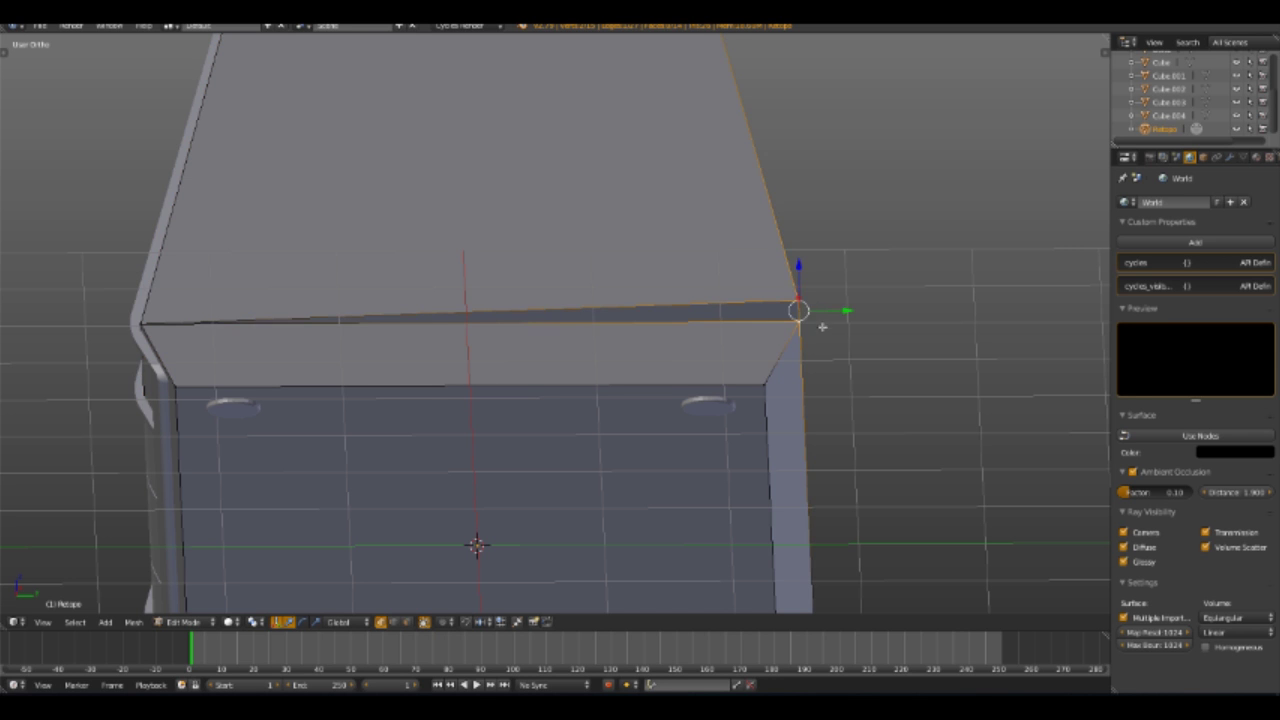
pyautogui.scroll(-5, 573, 269)
pyautogui.press('KP_1')
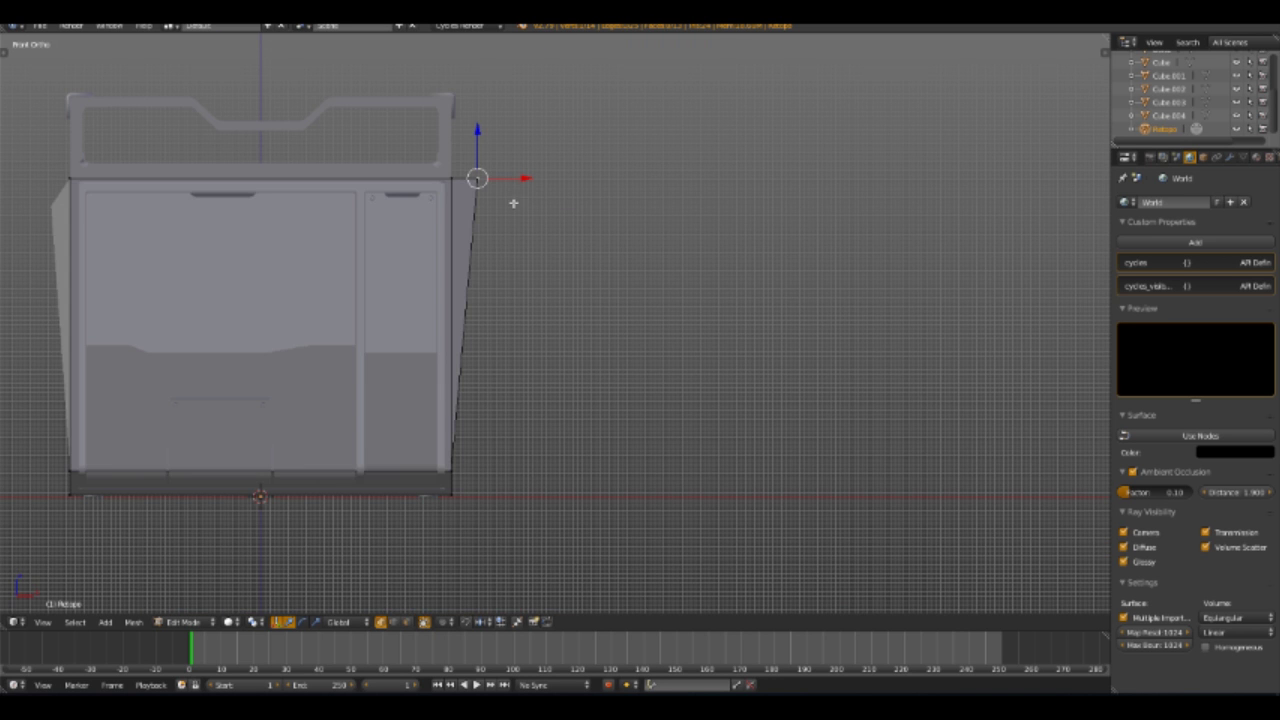
pyautogui.press('z')
pyautogui.scroll(3, 503, 251)
pyautogui.scroll(2, 503, 338)
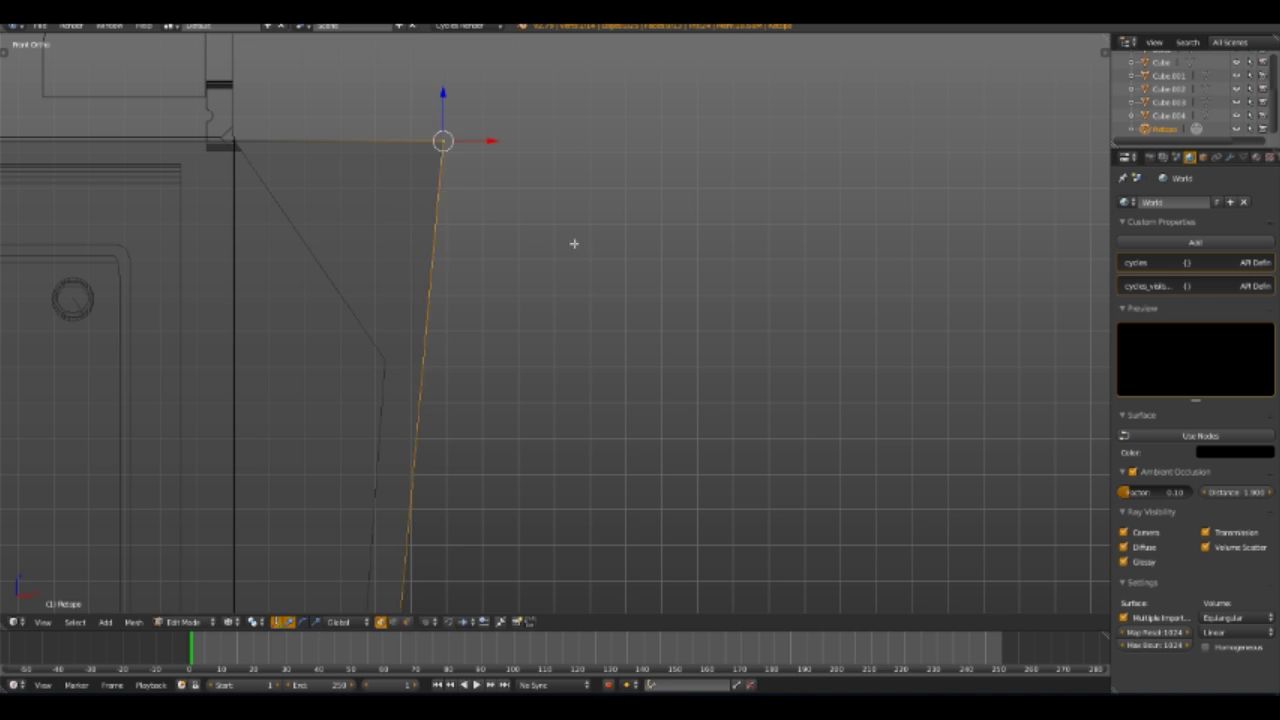
pyautogui.press('g')
# Rescale the selected edges along Y in side view to refine the taper
pyautogui.moveTo(522, 367)
pyautogui.mouseDown(button='middle')
pyautogui.moveTo(549, 214)
pyautogui.moveTo(506, 323)
pyautogui.moveTo(506, 249)
pyautogui.mouseUp(button='middle')
pyautogui.press('KP_3')
pyautogui.scroll(-5, 498, 149)
pyautogui.press('s')
pyautogui.press('y')
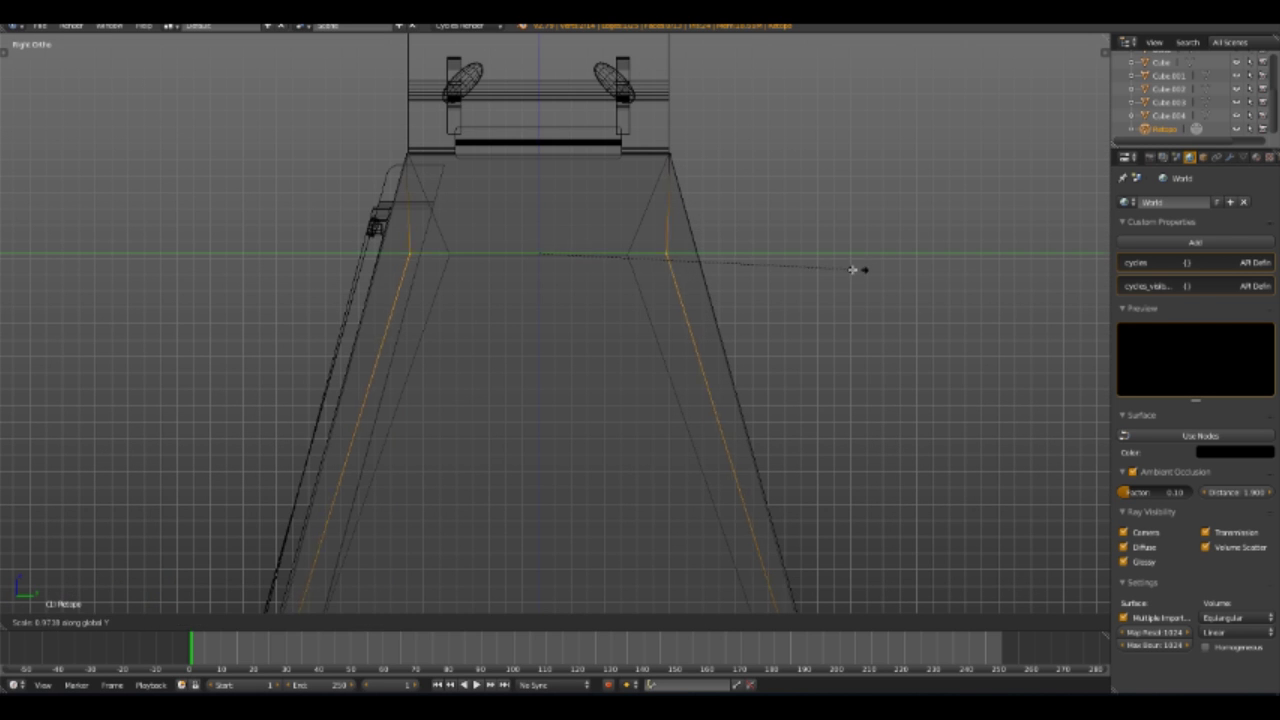
pyautogui.click(764, 267)
pyautogui.press('z')
pyautogui.moveTo(764, 267); pyautogui.dragTo(690, 248, button='middle')
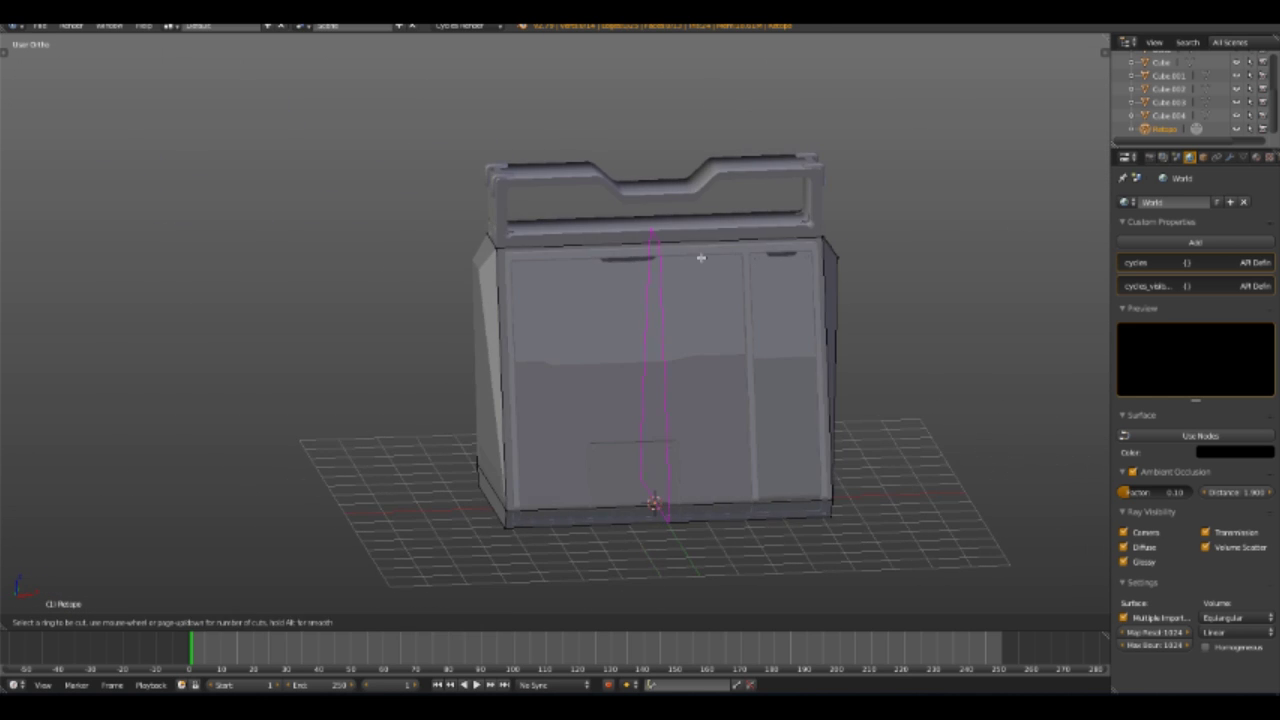
# Cut a vertical centre loop and delete the left half's vertices
pyautogui.press('KP_1')
pyautogui.press('z')
pyautogui.press('l')
pyautogui.press('x')
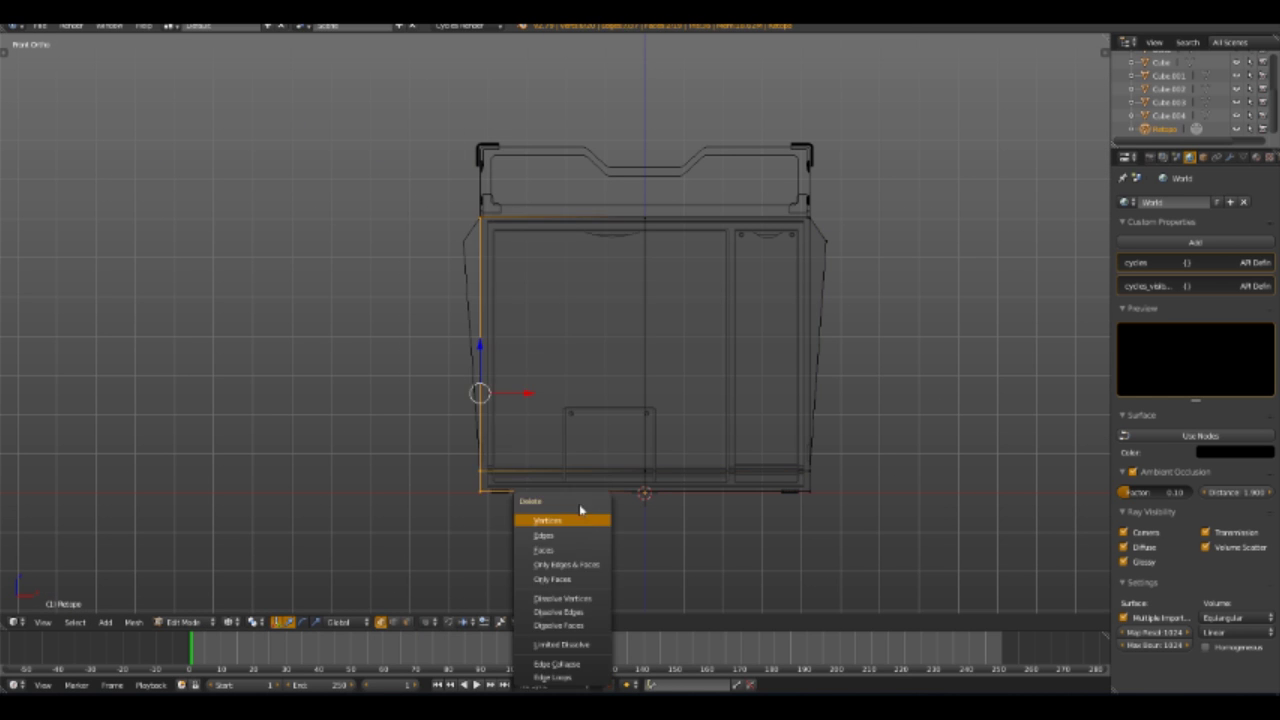
pyautogui.click(1230, 157)
# Add a Mirror modifier across X to restore the other half
pyautogui.click(1195, 202)
pyautogui.click(1012, 336)
pyautogui.moveTo(923, 303)
pyautogui.mouseDown(button='middle')
pyautogui.moveTo(723, 347)
pyautogui.moveTo(783, 374)
pyautogui.moveTo(566, 423)
pyautogui.moveTo(626, 409)
pyautogui.mouseUp(button='middle')
# Extrude the top edge into a new face and move it along X to the box's side
pyautogui.press('z')
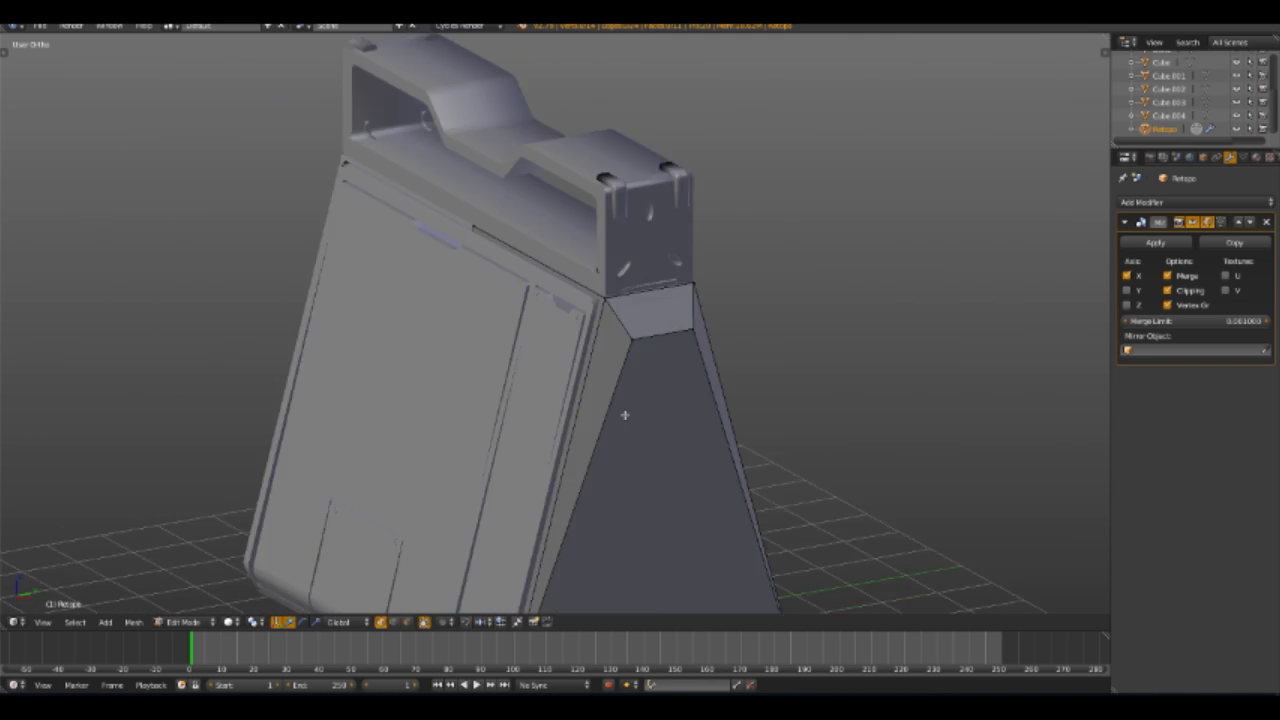
pyautogui.scroll(3, 498, 369)
pyautogui.scroll(3, 498, 369)
pyautogui.moveTo(487, 362); pyautogui.dragTo(606, 346, button='middle')
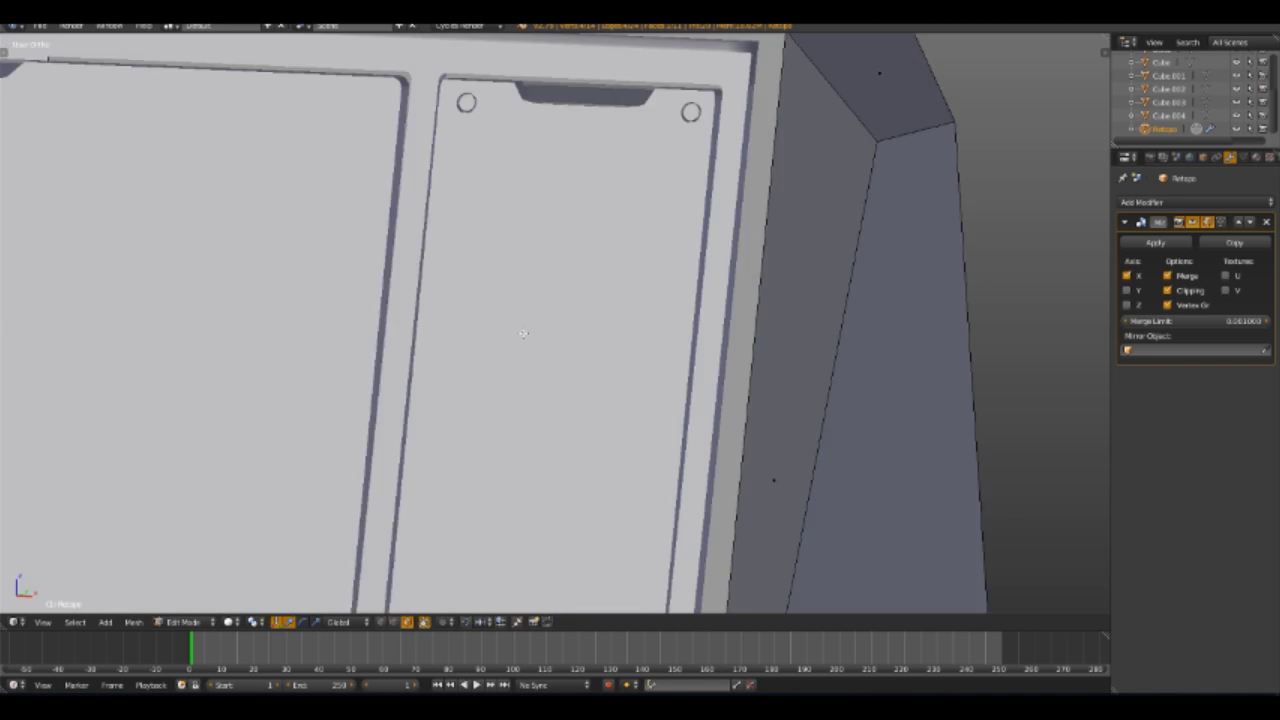
pyautogui.press('e')
pyautogui.click(570, 295)
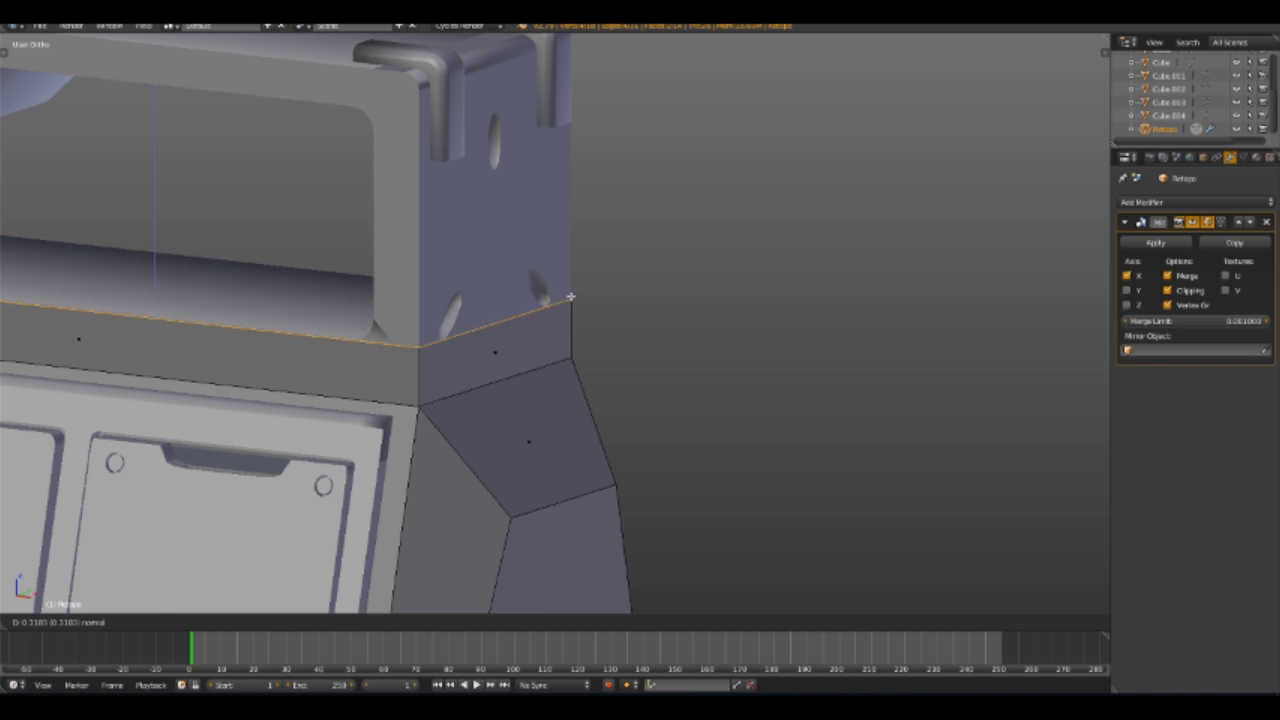
pyautogui.moveTo(572, 297); pyautogui.dragTo(610, 330, button='middle')
pyautogui.scroll(2, 624, 336)
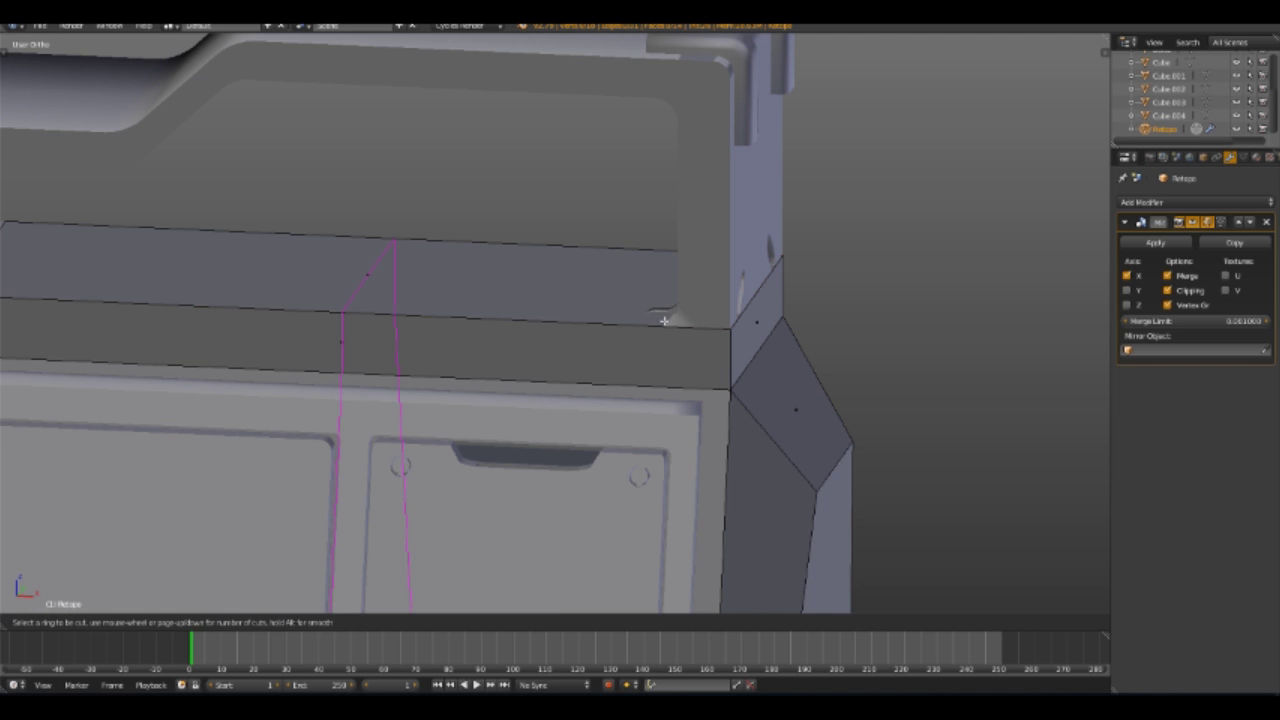
pyautogui.press('KP_1')
pyautogui.press('g')
pyautogui.press('x')
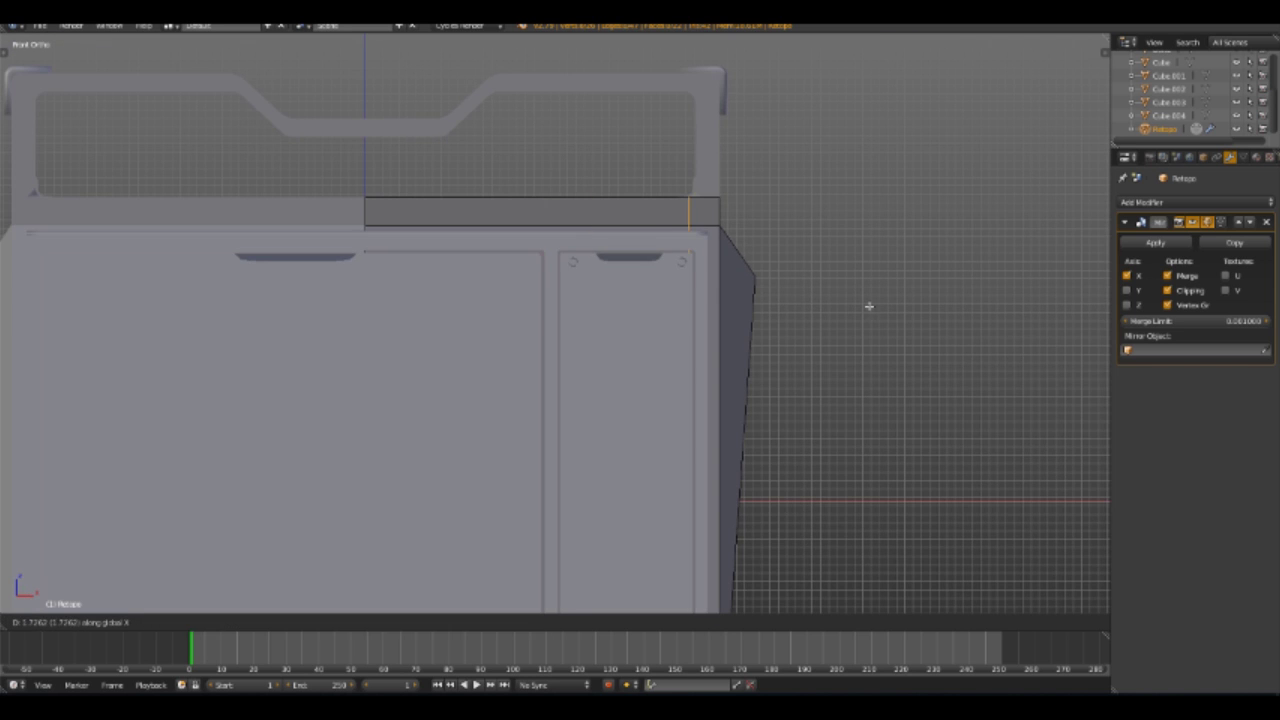
pyautogui.click(872, 306)
# Select the corner post edges and slide them vertically to match the post's height
pyautogui.scroll(3, 766, 394)
pyautogui.moveTo(586, 480); pyautogui.dragTo(471, 420, button='middle')
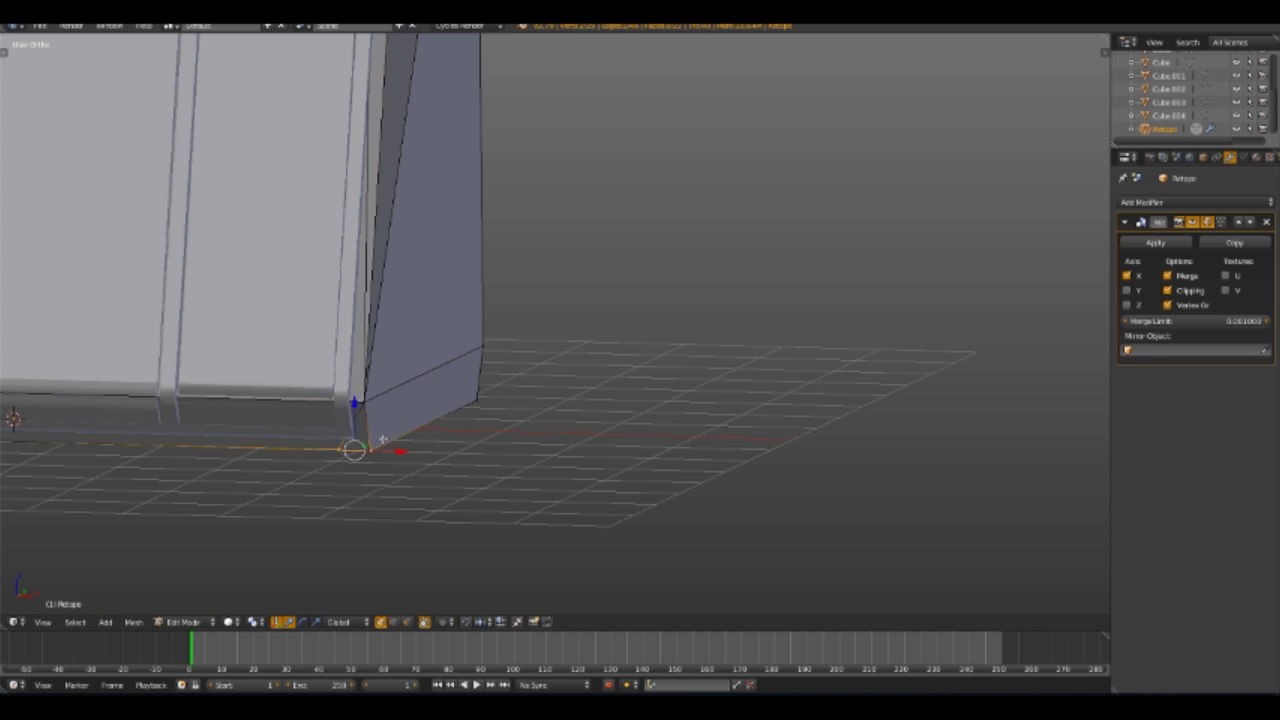
pyautogui.press('z')
pyautogui.rightClick(477, 397)
pyautogui.keyDown('alt'); pyautogui.rightClick(480, 343); pyautogui.keyUp('alt')
pyautogui.moveTo(480, 343)
pyautogui.mouseDown(button='middle')
pyautogui.moveTo(501, 188)
pyautogui.moveTo(709, 293)
pyautogui.moveTo(711, 349)
pyautogui.mouseUp(button='middle')
pyautogui.press('z')
pyautogui.moveTo(403, 377); pyautogui.dragTo(459, 431, button='middle')
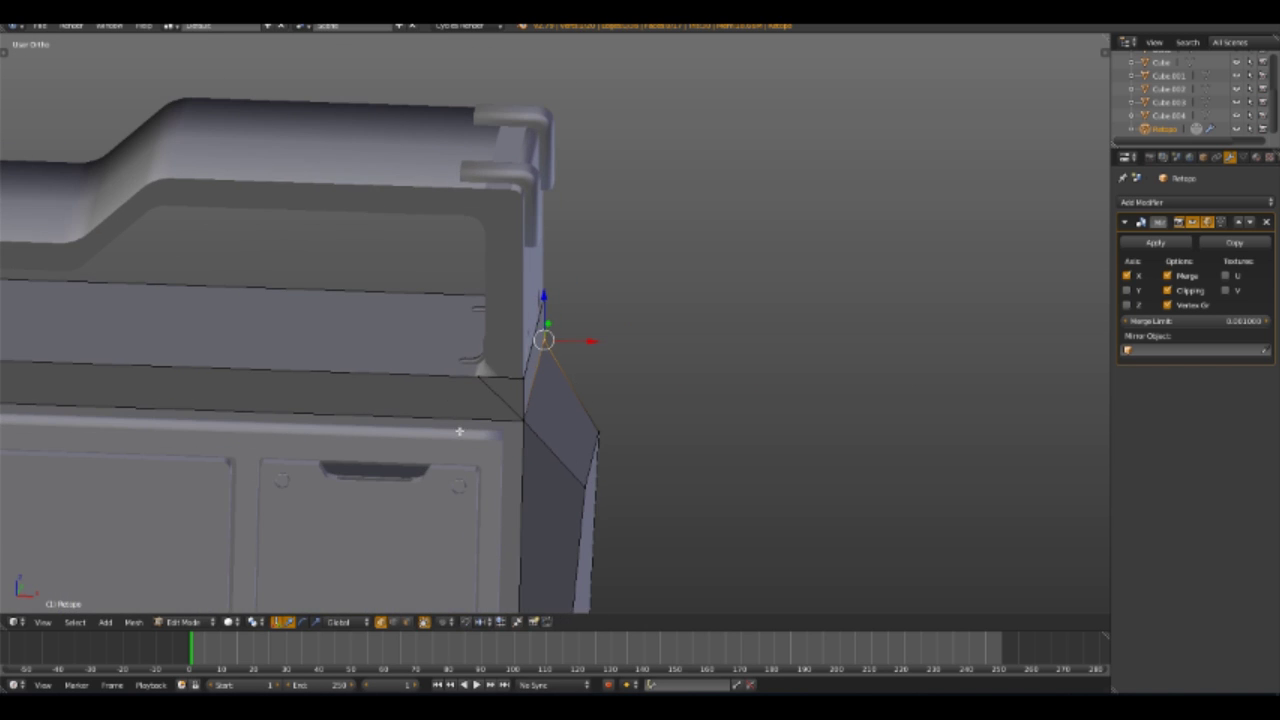
pyautogui.moveTo(514, 178); pyautogui.dragTo(498, 342, button='middle')
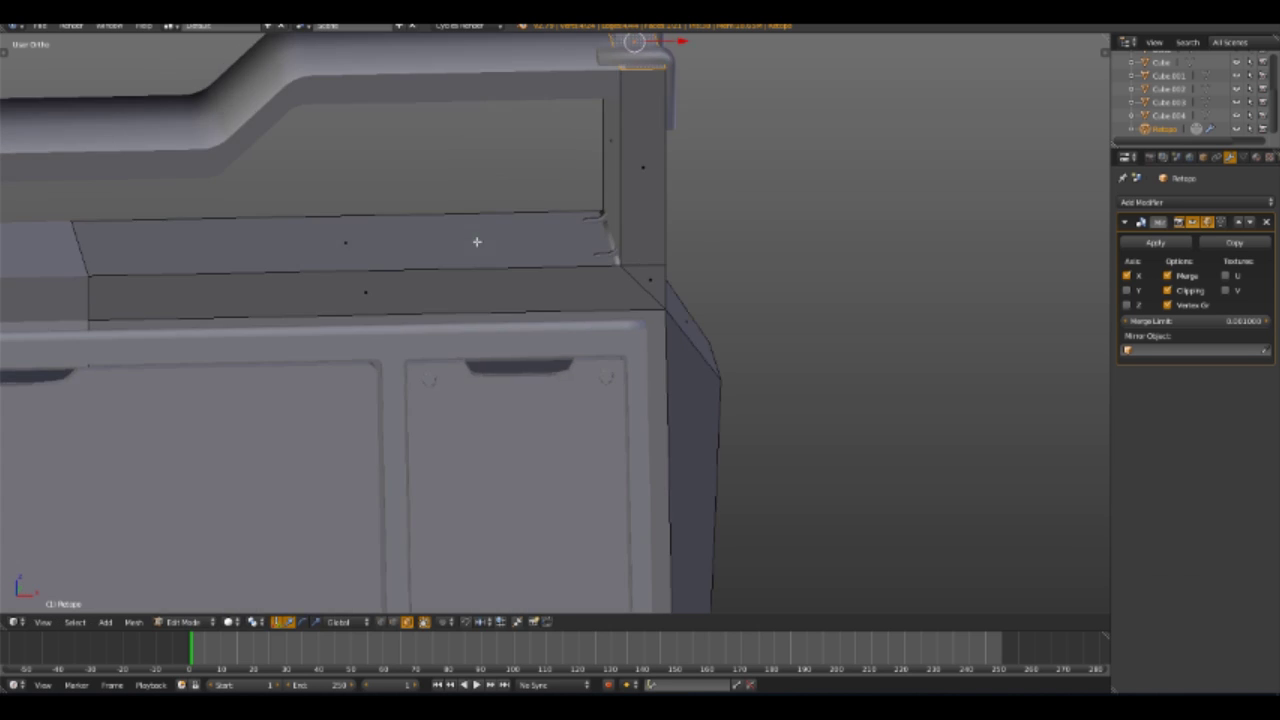
pyautogui.press('g')
pyautogui.press('g')
pyautogui.press('KP_1')
pyautogui.press('g')
pyautogui.press('z')
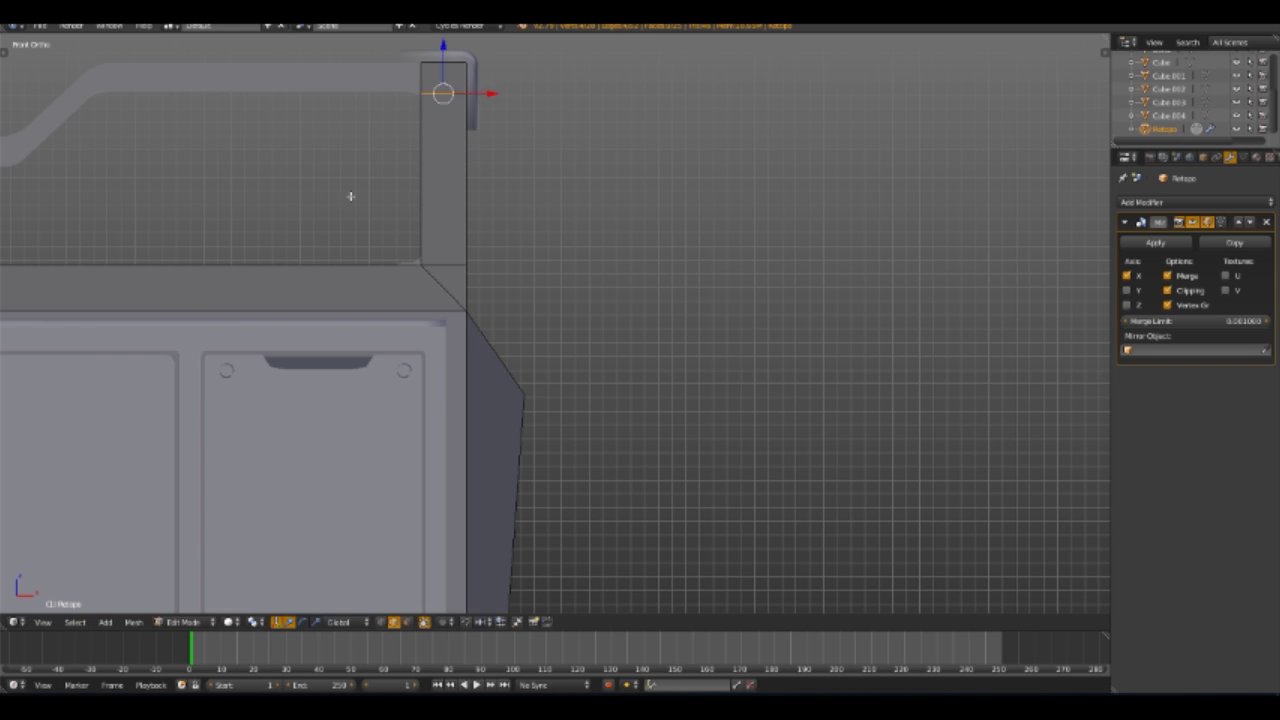
# Extrude the rail's top edge left to continue along the handle
pyautogui.keyDown('shift'); pyautogui.moveTo(350, 196); pyautogui.dragTo(522, 272, button='middle'); pyautogui.keyUp('shift')
pyautogui.rightClick(346, 157)
pyautogui.moveTo(346, 160)
pyautogui.keyDown('shift'); pyautogui.mouseDown(button='middle')
pyautogui.moveTo(353, 233)
pyautogui.moveTo(718, 293)
pyautogui.mouseUp(button='middle'); pyautogui.keyUp('shift')
pyautogui.press('g')
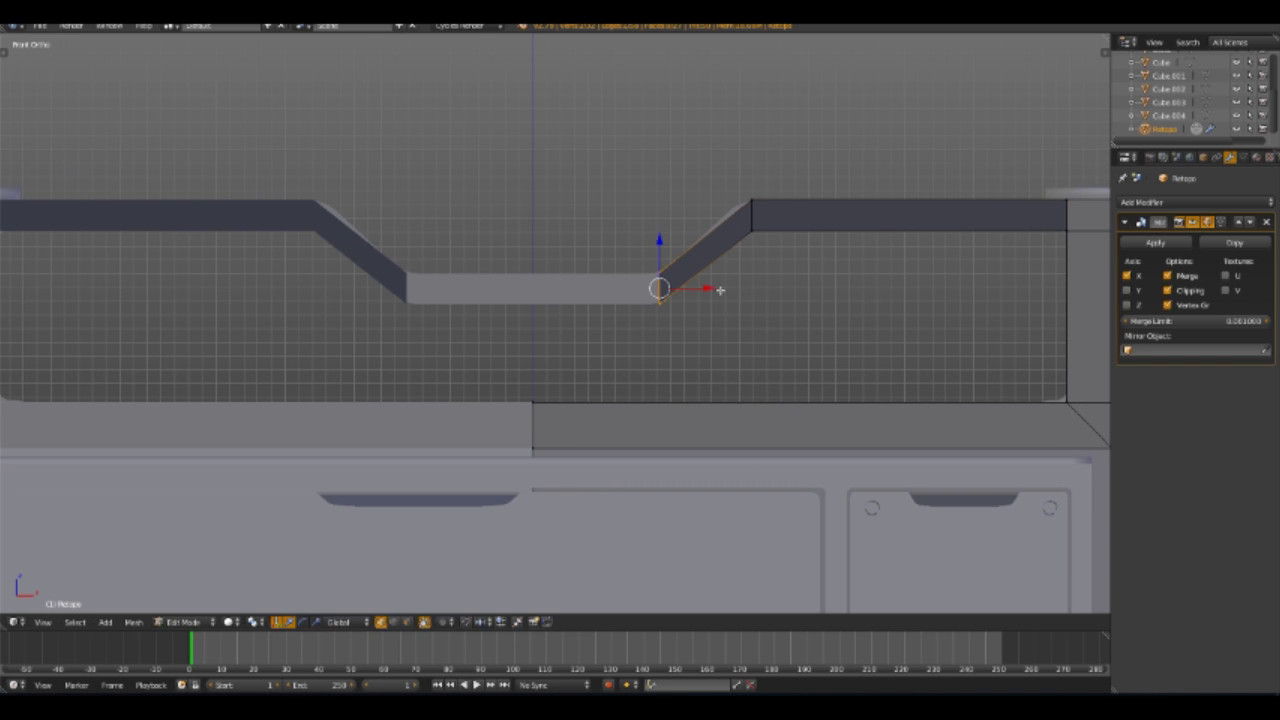
pyautogui.press('e')
pyautogui.click(578, 289)
pyautogui.press('z')
pyautogui.moveTo(578, 289); pyautogui.dragTo(597, 310, button='middle')
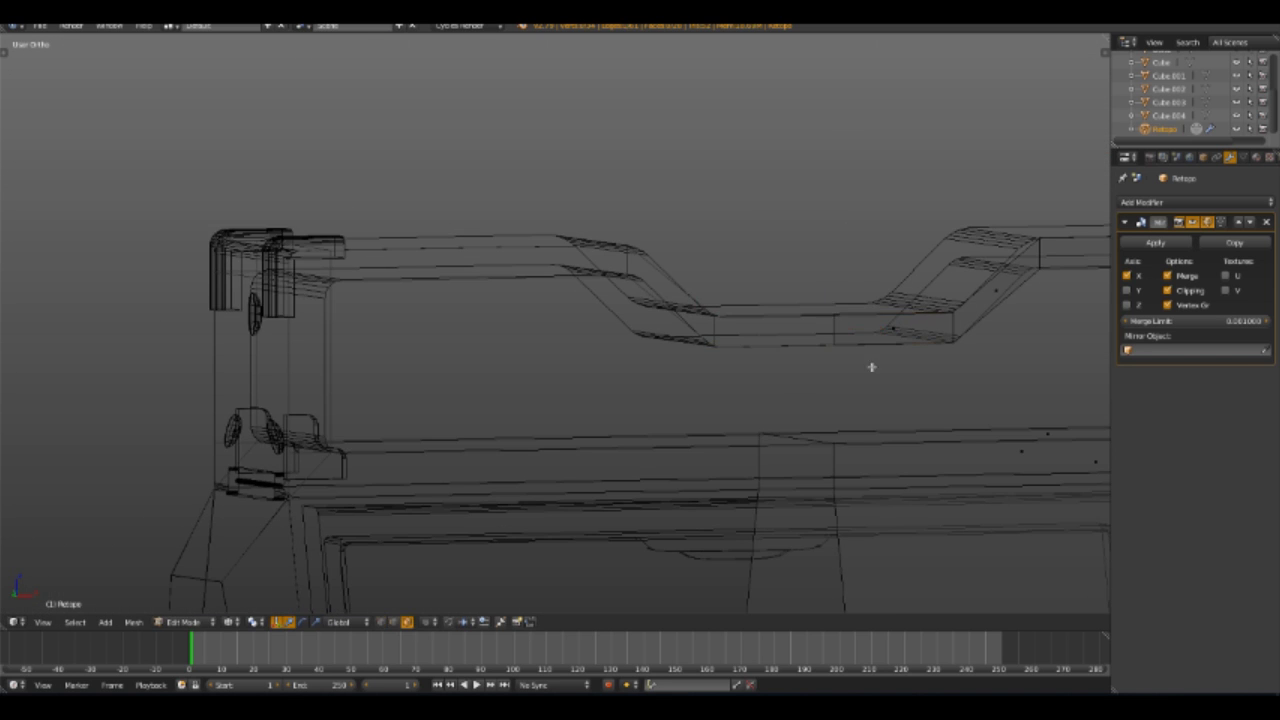
# Extrude the rail's top corner vertex left along the X axis across the handle's dip
pyautogui.press('z')
pyautogui.press('KP_1')
pyautogui.keyDown('shift'); pyautogui.moveTo(871, 367); pyautogui.dragTo(651, 320, button='middle'); pyautogui.keyUp('shift')
pyautogui.rightClick(830, 250)
pyautogui.press('z')
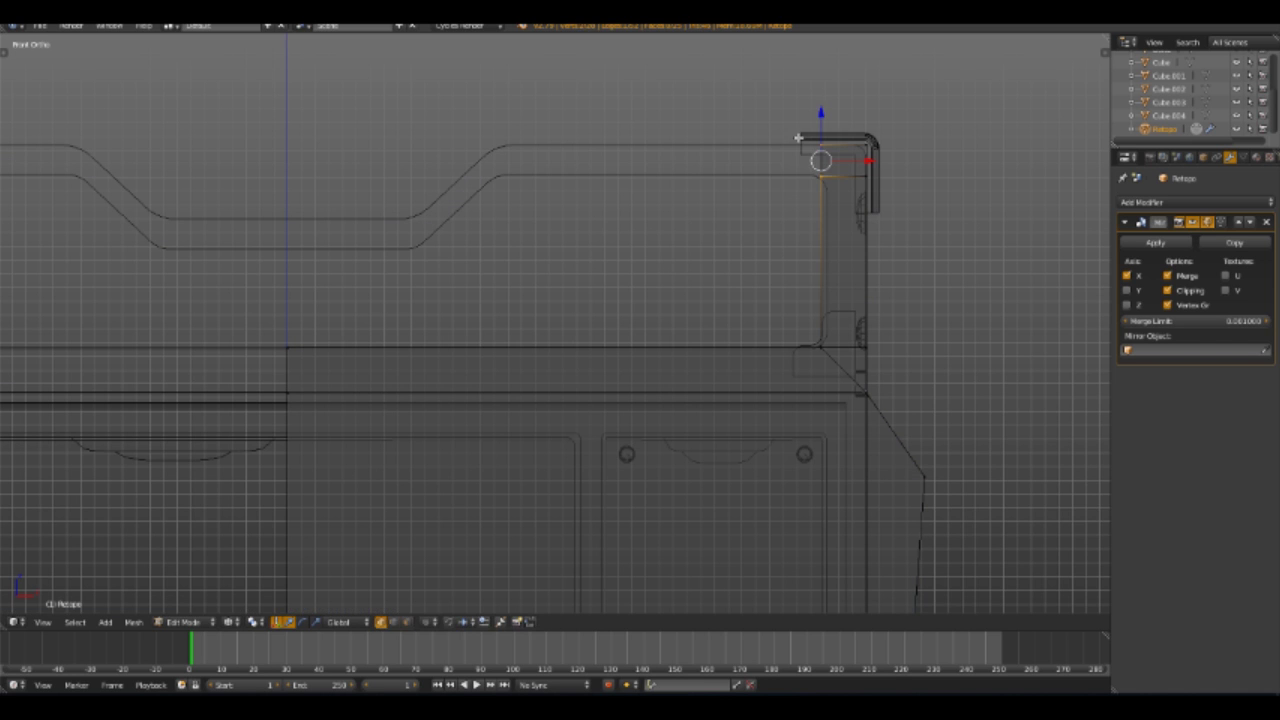
pyautogui.press('x')
pyautogui.press('x')
pyautogui.click(257, 258)
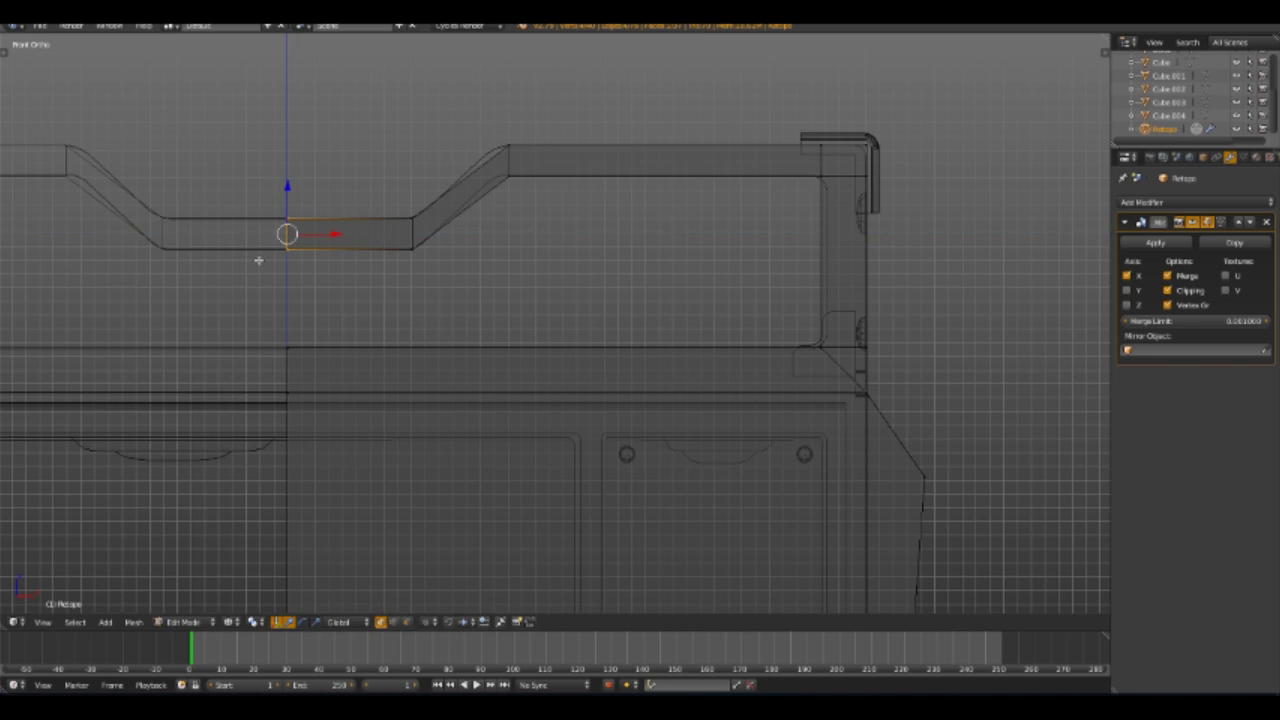
pyautogui.moveTo(257, 258); pyautogui.dragTo(456, 406, button='middle')
# Clean up the extruded face and slide the right strip section left into place
pyautogui.press('x')
pyautogui.click(510, 274)
pyautogui.press('KP_1')
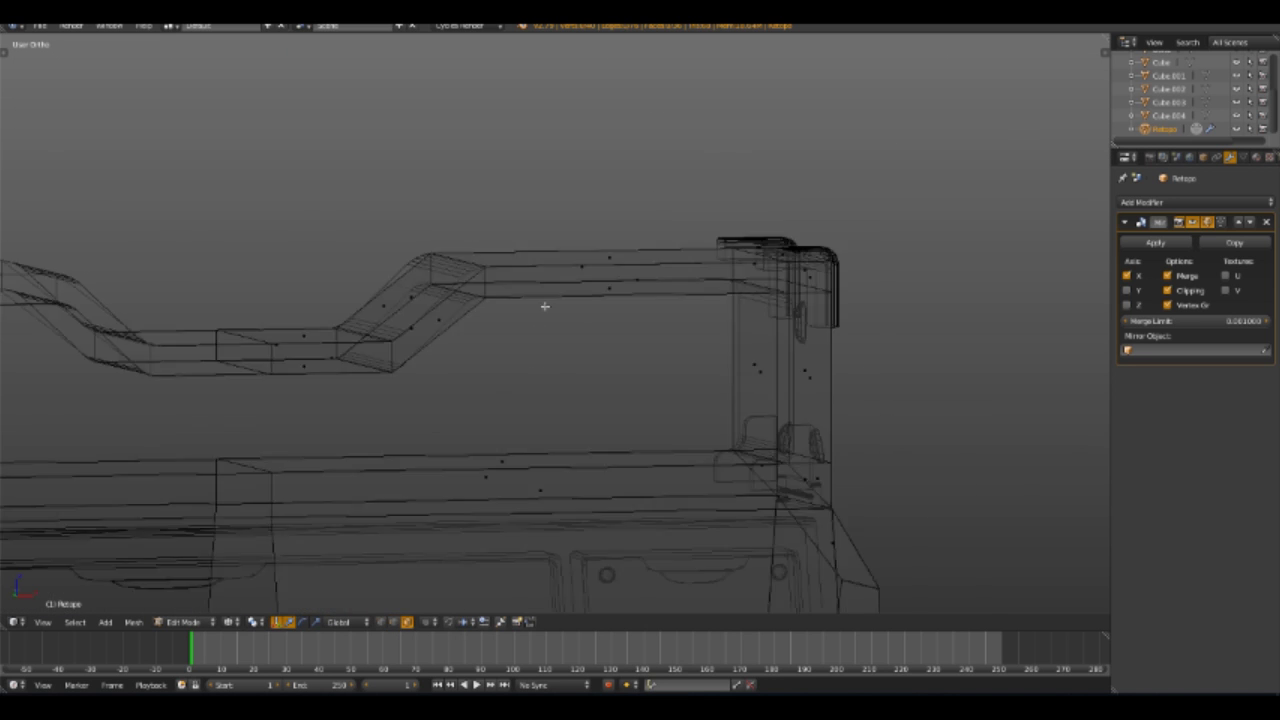
pyautogui.press('z')
pyautogui.scroll(3, 541, 340)
pyautogui.scroll(-2, 541, 340)
pyautogui.scroll(-3, 582, 353)
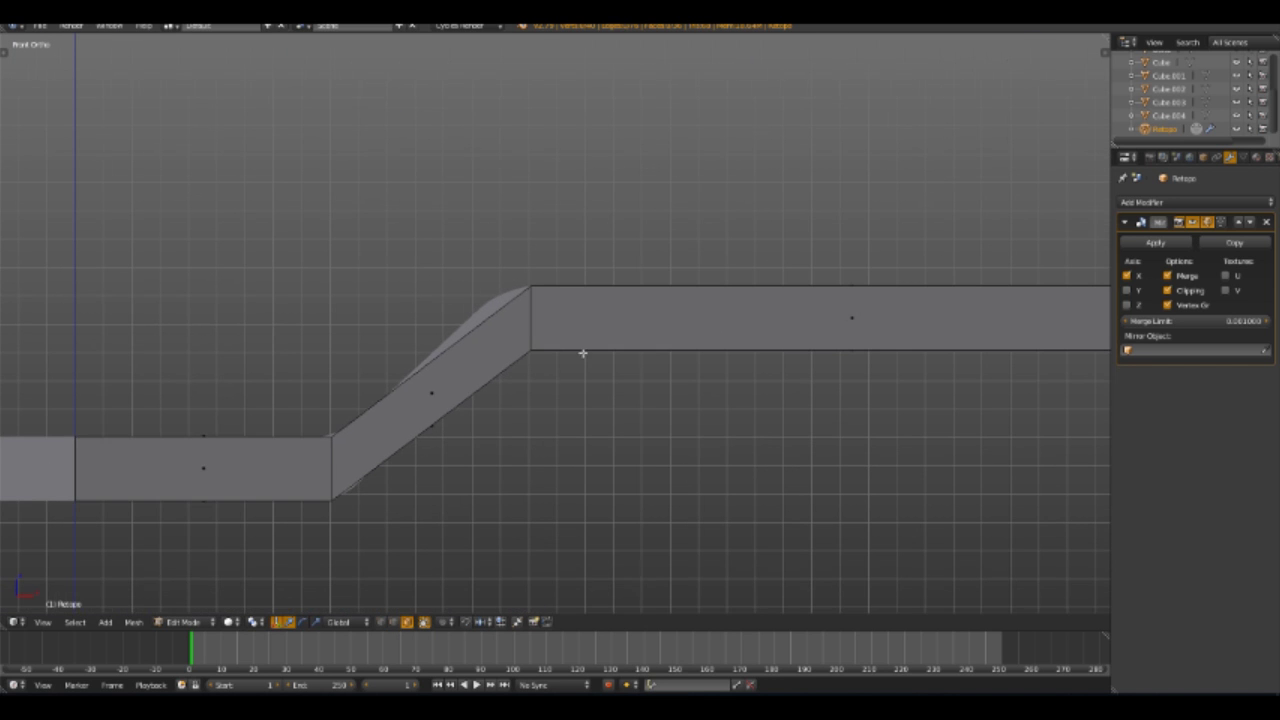
pyautogui.press('z')
pyautogui.rightClick(591, 326)
pyautogui.moveTo(591, 326); pyautogui.dragTo(566, 326)
pyautogui.scroll(-2, 619, 385)
pyautogui.moveTo(619, 385); pyautogui.dragTo(406, 433, button='middle')
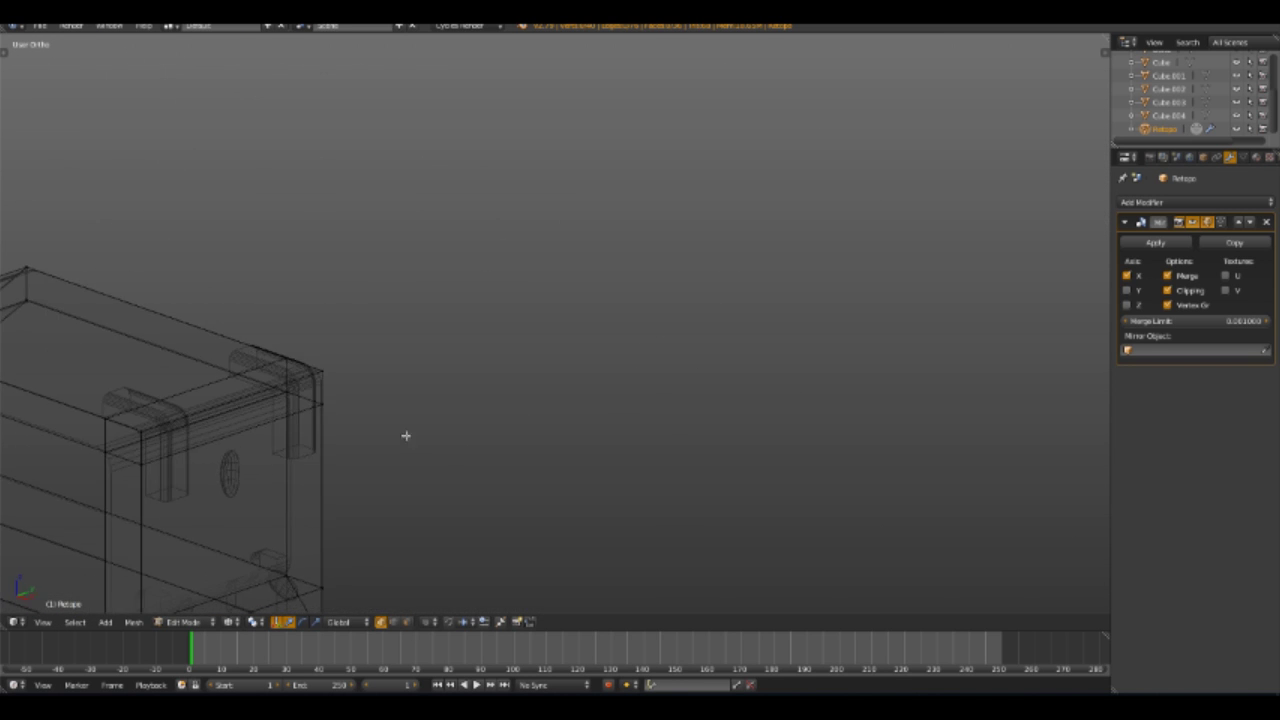
pyautogui.scroll(-3, 406, 433)
# Add a new cube to the retopo mesh
pyautogui.hotkey('shift', 'a')
pyautogui.click(562, 312)
pyautogui.scroll(-3, 577, 423)
# Place the new cube at the box's right corner, raised onto the top of the post
pyautogui.press('KP_7')
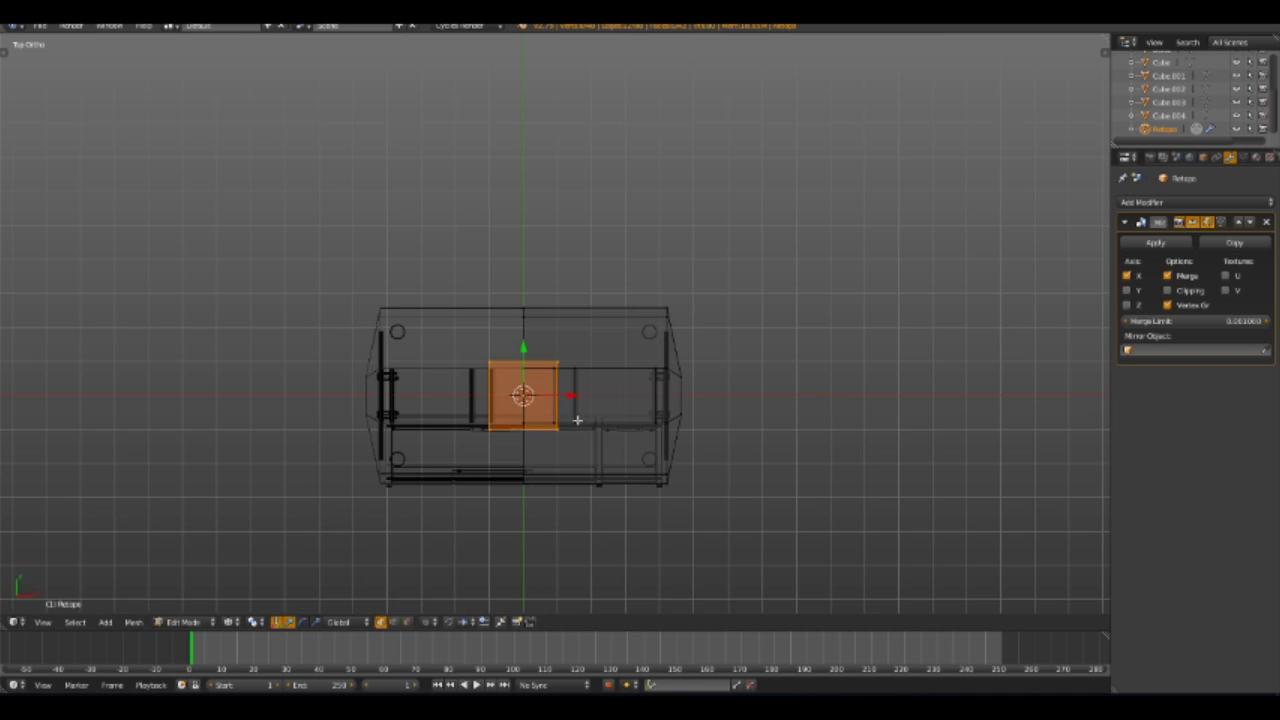
pyautogui.scroll(4, 665, 461)
pyautogui.press('g')
pyautogui.click(765, 320)
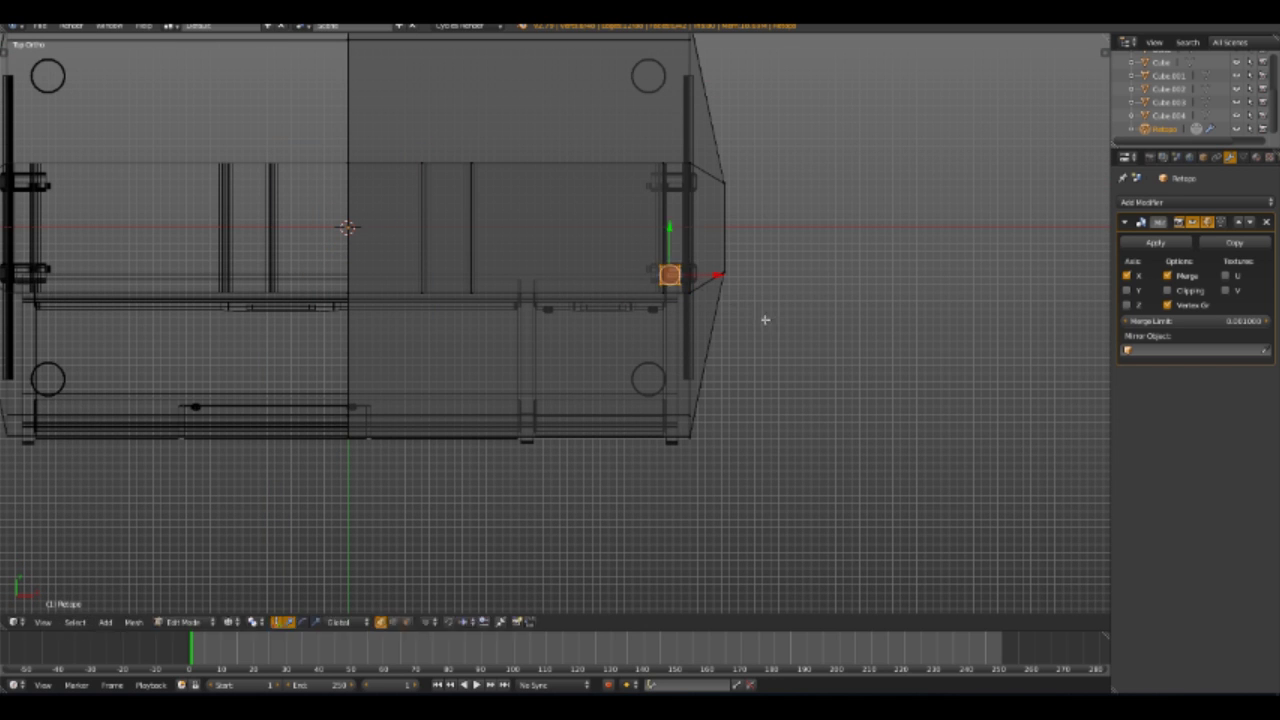
pyautogui.press('KP_1')
pyautogui.press('z')
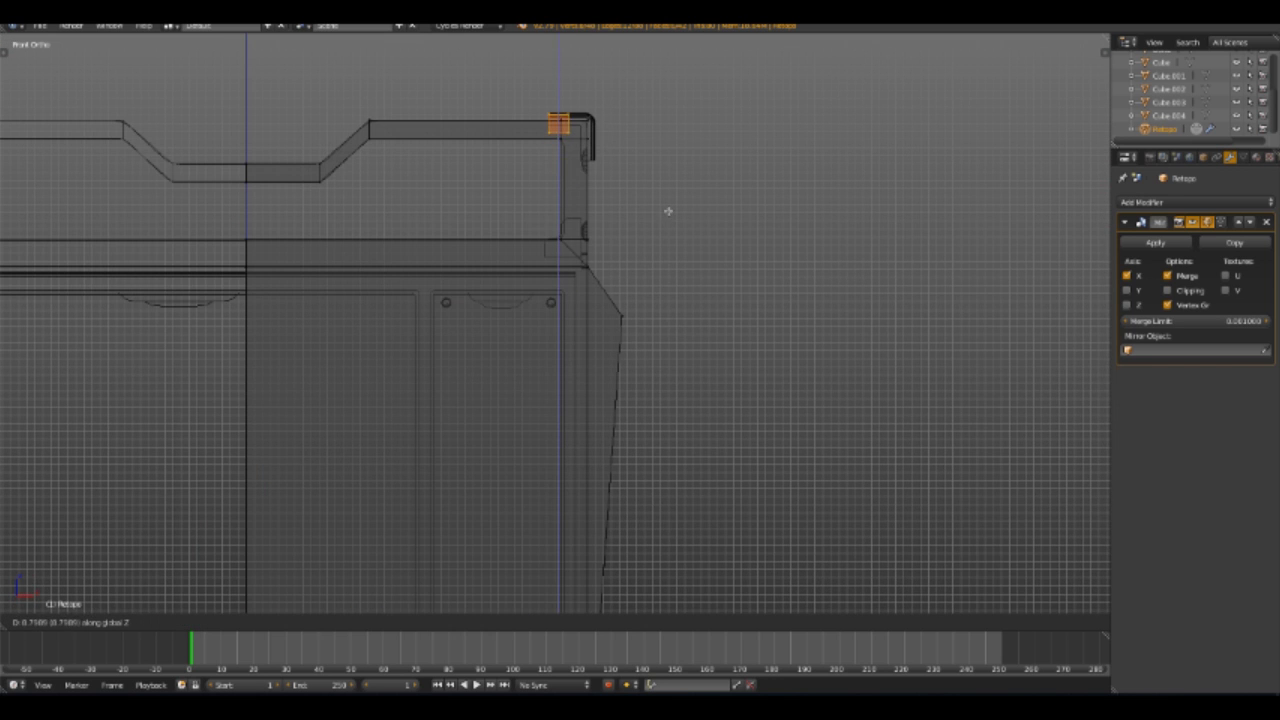
pyautogui.click(668, 211)
pyautogui.press('KP_Decimal')
# Select a long edge of the cube and merge its vertices
pyautogui.press('a')
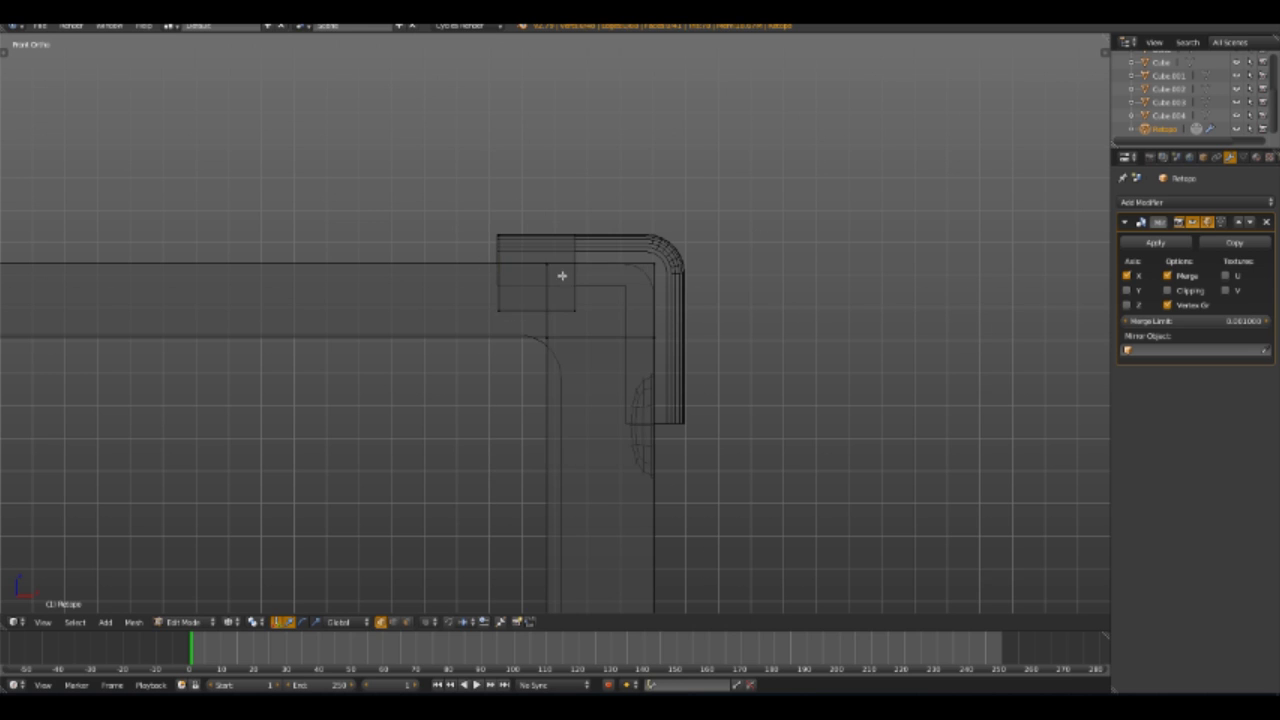
pyautogui.rightClick(562, 275)
pyautogui.moveTo(562, 275); pyautogui.dragTo(654, 301, button='middle')
pyautogui.hotkey('alt', 'm')
pyautogui.click(724, 224)
# Slide the selected cap edges along X to line up with the column
pyautogui.rightClick(645, 131)
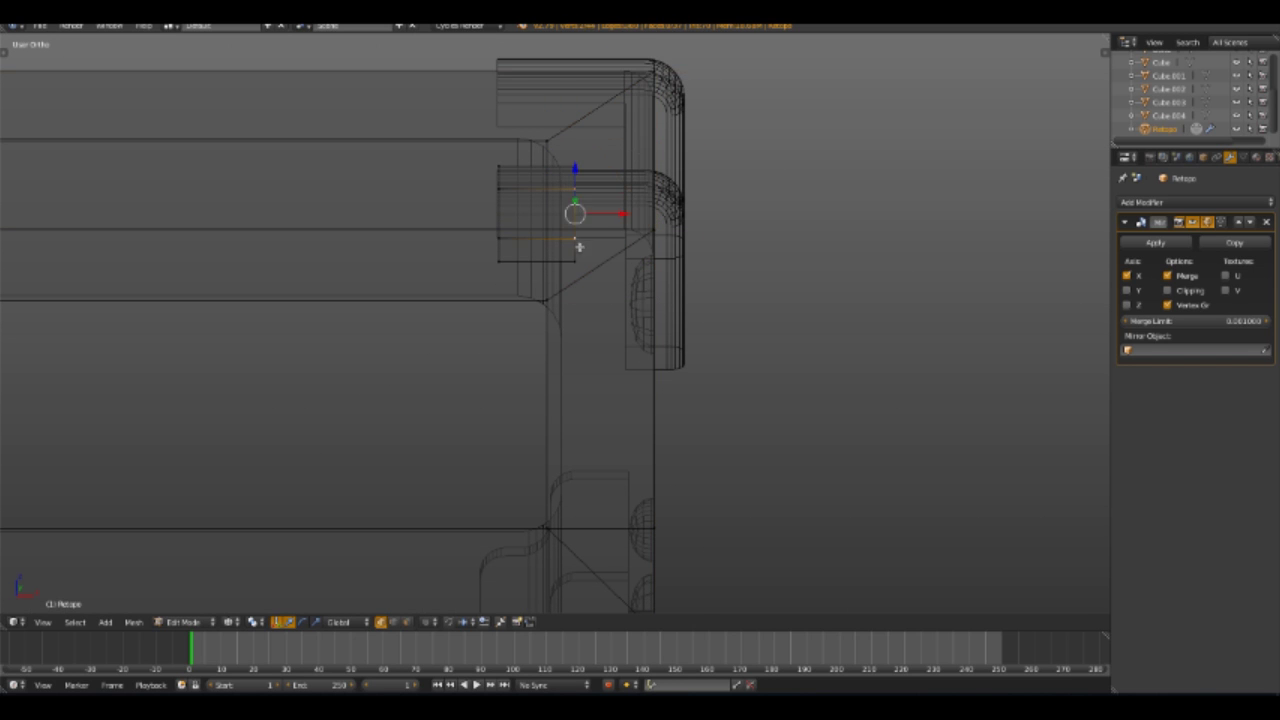
pyautogui.press('a')
pyautogui.moveTo(578, 246); pyautogui.dragTo(684, 239, button='middle')
pyautogui.press('KP_1')
pyautogui.press('g')
pyautogui.press('x')
pyautogui.click(728, 277)
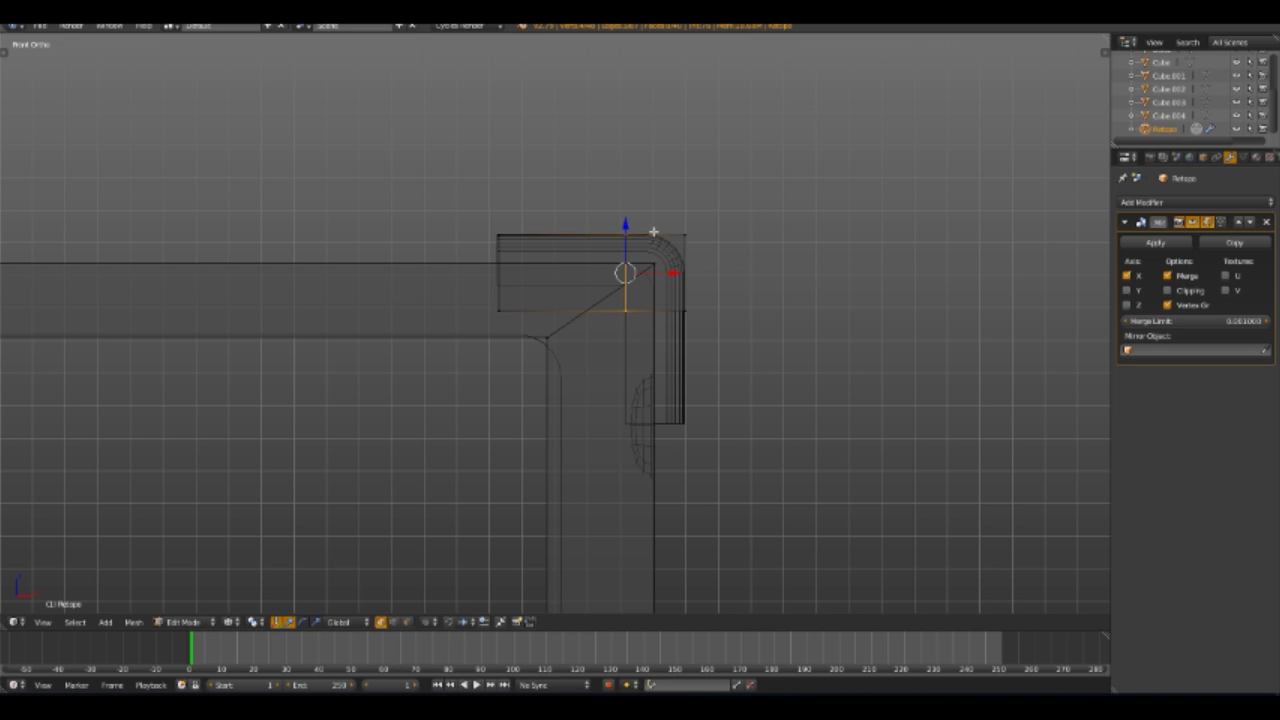
# Lower the corner face edges vertically to join the cap to the column beneath
pyautogui.keyDown('shift'); pyautogui.rightClick(684, 322); pyautogui.keyUp('shift')
pyautogui.moveTo(684, 322); pyautogui.dragTo(743, 277, button='middle')
pyautogui.press('KP_1')
pyautogui.moveTo(799, 315); pyautogui.dragTo(746, 324, button='middle')
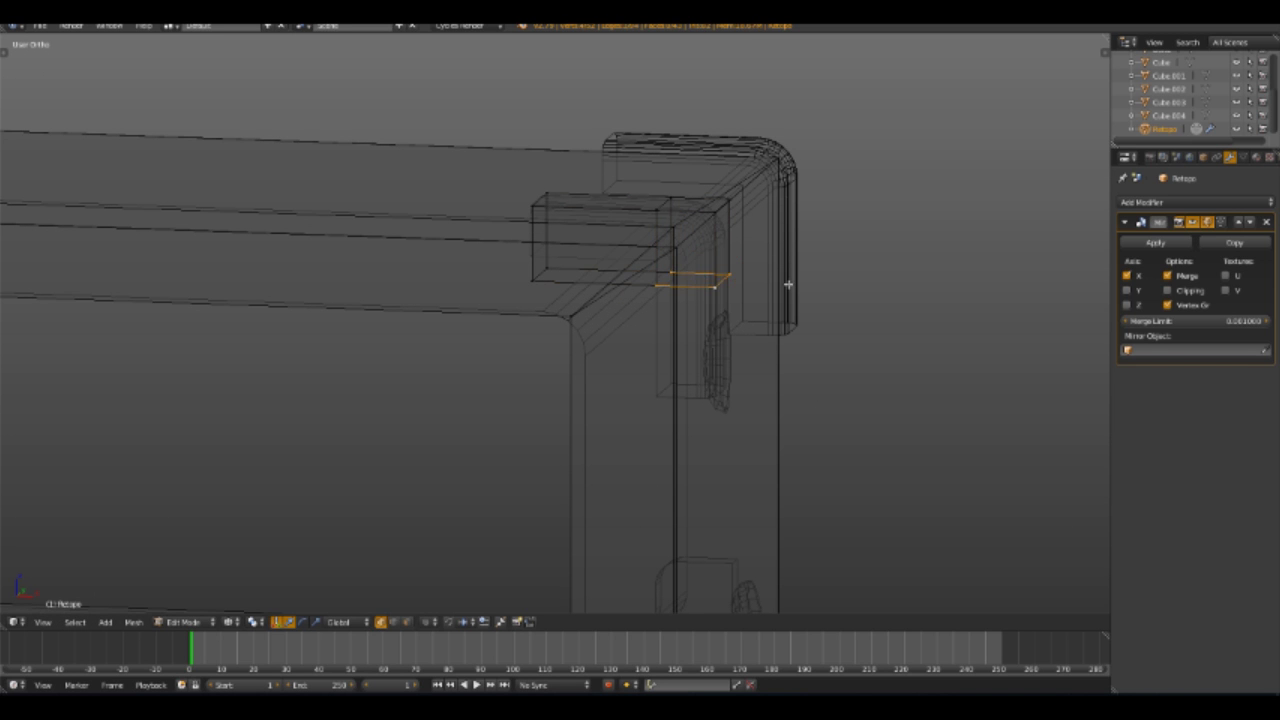
pyautogui.click(779, 390)
pyautogui.press('z')
pyautogui.moveTo(769, 397)
pyautogui.mouseDown(button='middle')
pyautogui.moveTo(674, 443)
pyautogui.moveTo(693, 353)
pyautogui.moveTo(785, 235)
pyautogui.mouseUp(button='middle')
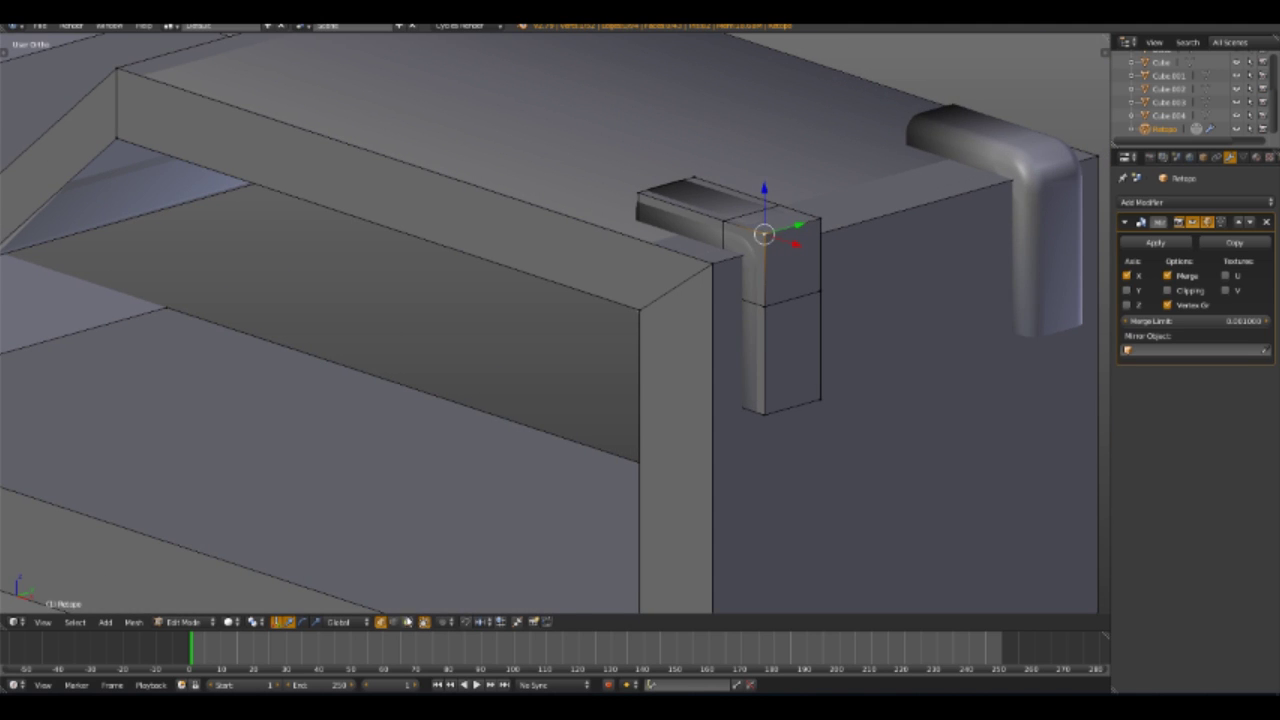
pyautogui.hotkey('alt', 'm')
# Merge the column's loop and bevel the frame's inside corner edge
pyautogui.click(814, 206)
pyautogui.rightClick(803, 243)
pyautogui.keyDown('alt'); pyautogui.rightClick(829, 221); pyautogui.keyUp('alt')
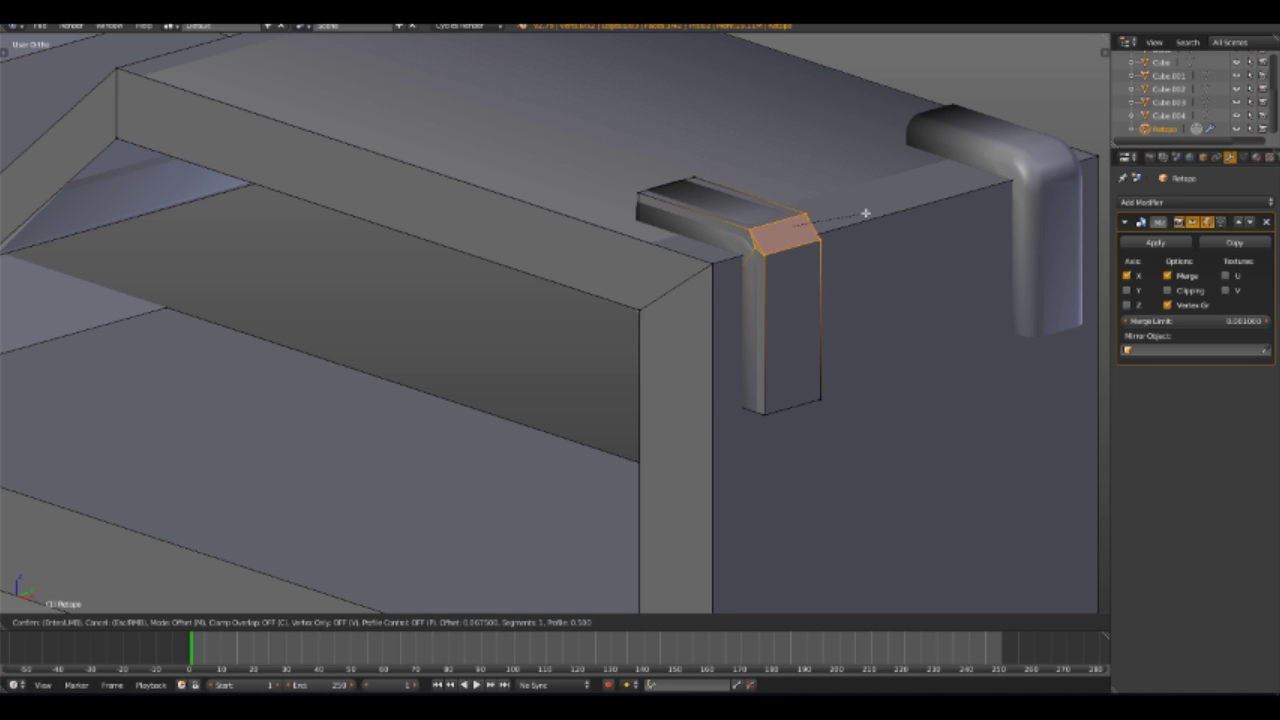
pyautogui.moveTo(810, 254)
pyautogui.mouseDown(button='middle')
pyautogui.moveTo(780, 263)
pyautogui.moveTo(634, 180)
pyautogui.moveTo(546, 417)
pyautogui.mouseUp(button='middle')
pyautogui.click(393, 622)
pyautogui.rightClick(485, 405)
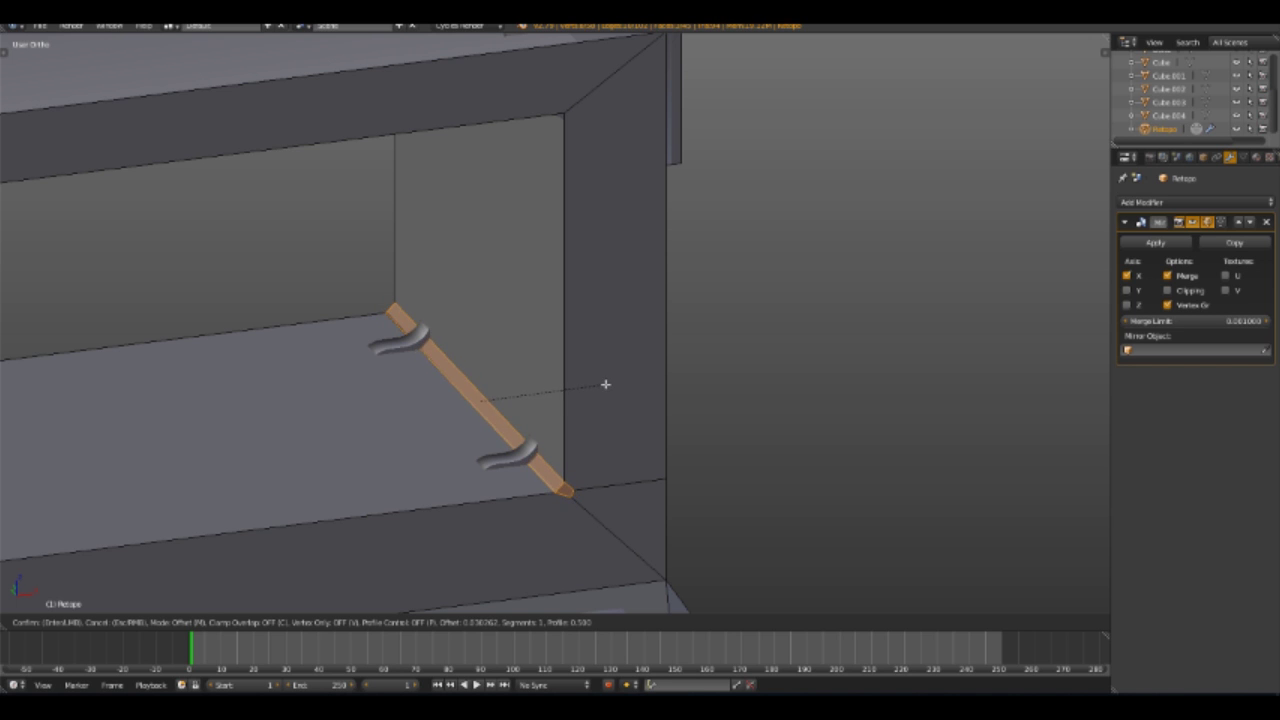
pyautogui.click(604, 382)
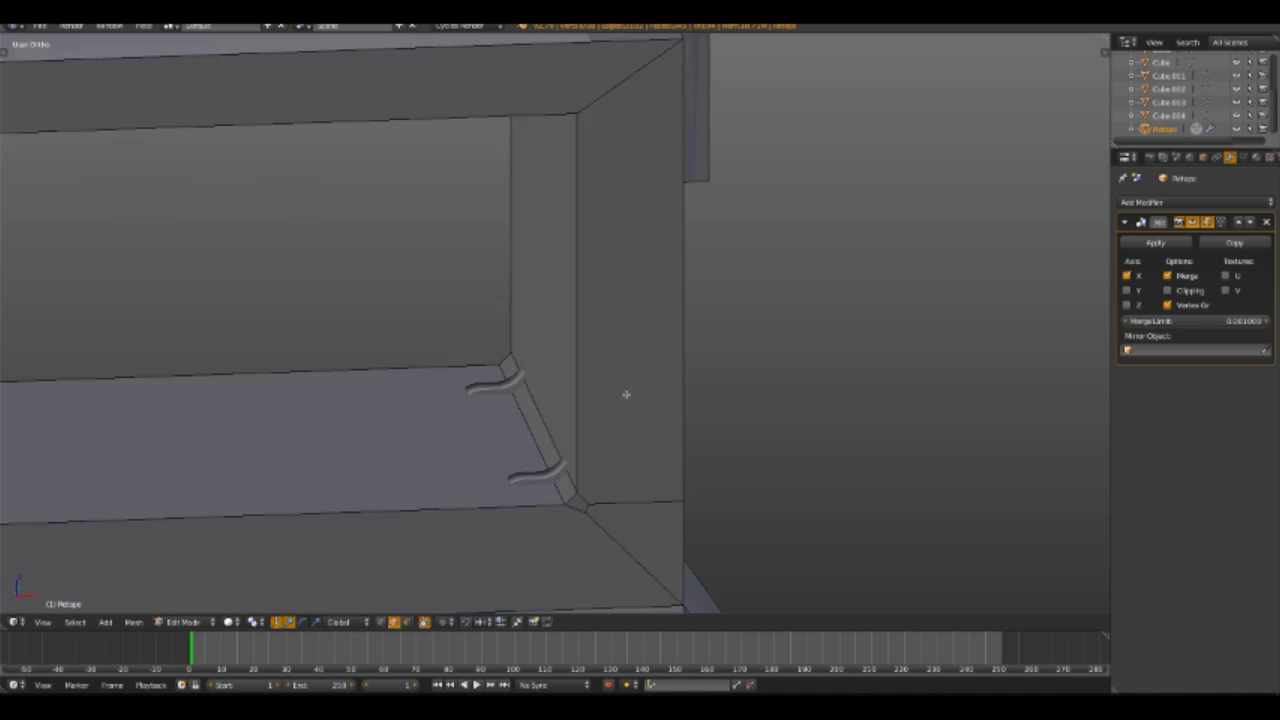
# Bevel the rail's step edges with narrow chamfers
pyautogui.moveTo(623, 394); pyautogui.dragTo(558, 177, button='middle')
pyautogui.click(639, 166)
pyautogui.moveTo(639, 166)
pyautogui.mouseDown(button='middle')
pyautogui.moveTo(529, 223)
pyautogui.moveTo(597, 400)
pyautogui.moveTo(415, 425)
pyautogui.mouseUp(button='middle')
pyautogui.moveTo(503, 379)
pyautogui.mouseDown(button='middle')
pyautogui.moveTo(571, 309)
pyautogui.moveTo(578, 325)
pyautogui.mouseUp(button='middle')
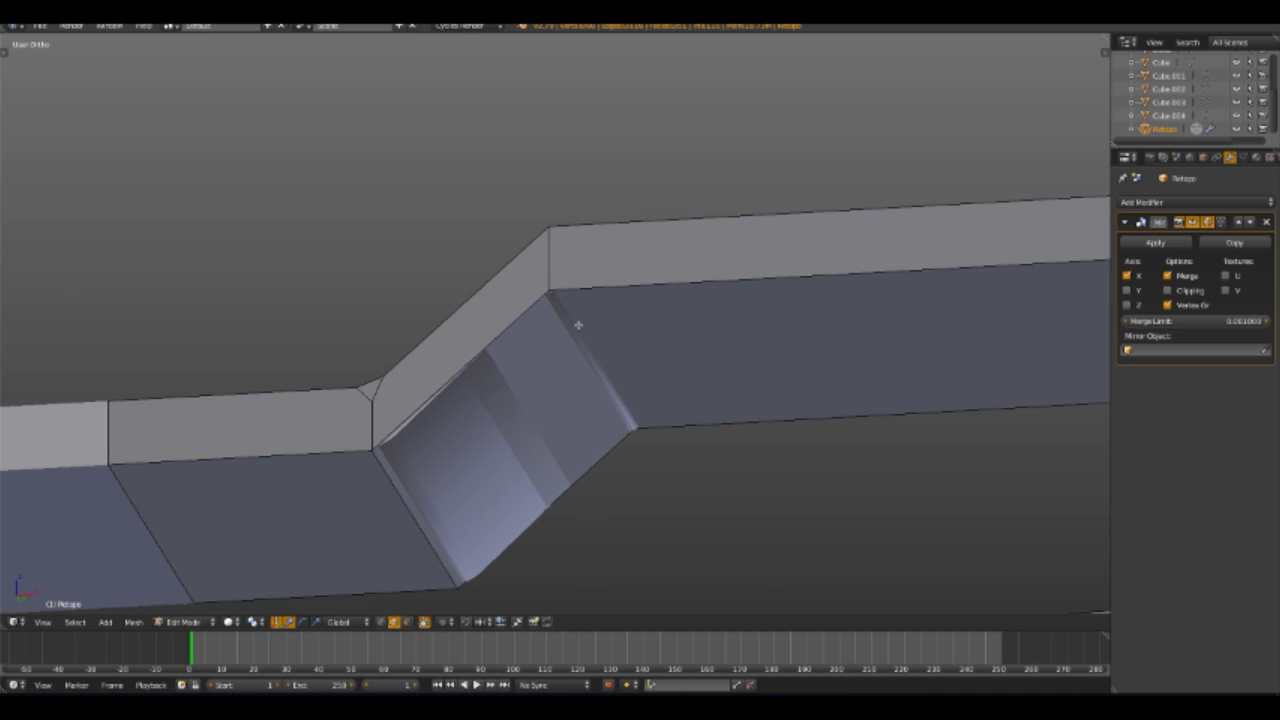
pyautogui.click(673, 334)
# Select the next step edge, cancel the operation and return to vertex selection
pyautogui.rightClick(403, 498)
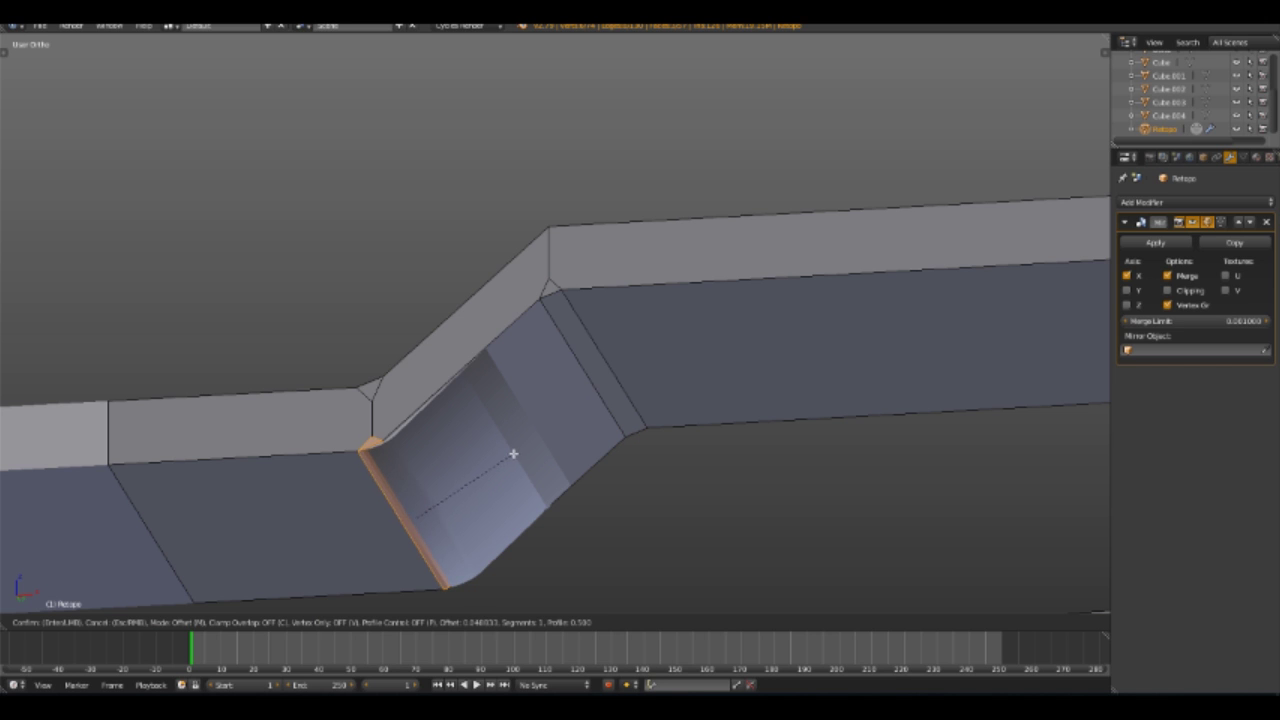
pyautogui.press('KP_1')
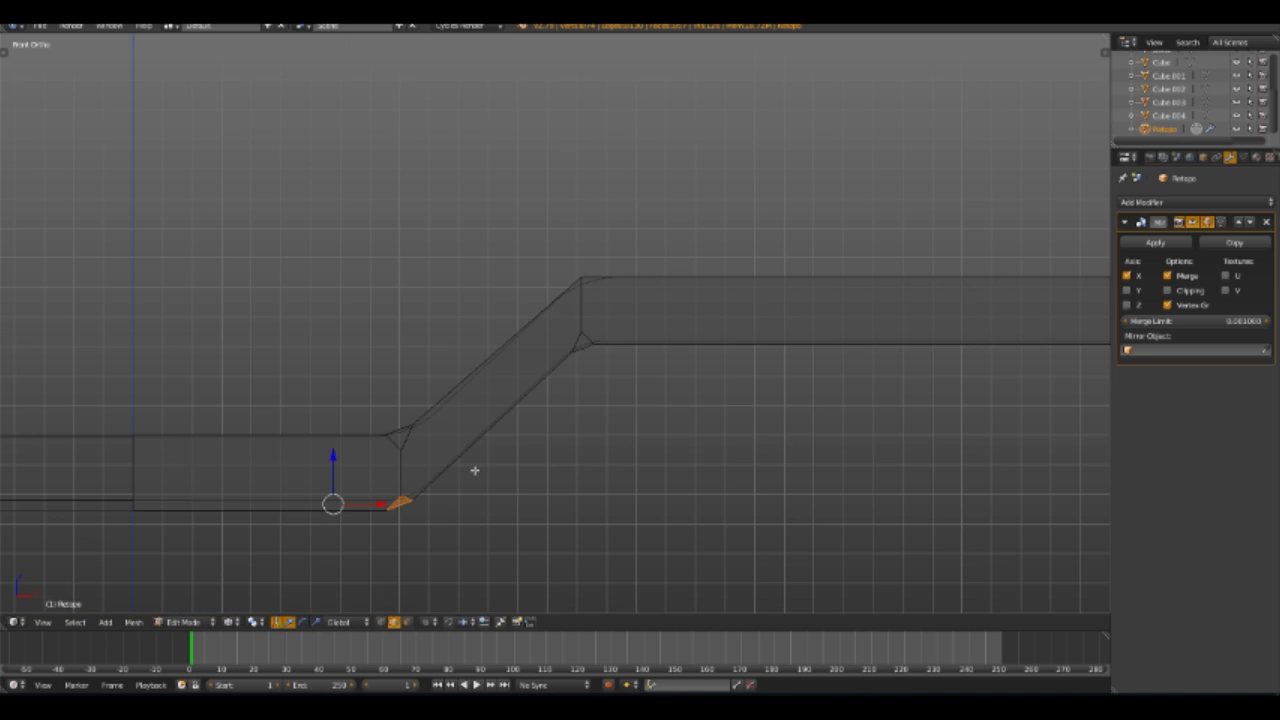
pyautogui.press('Escape')
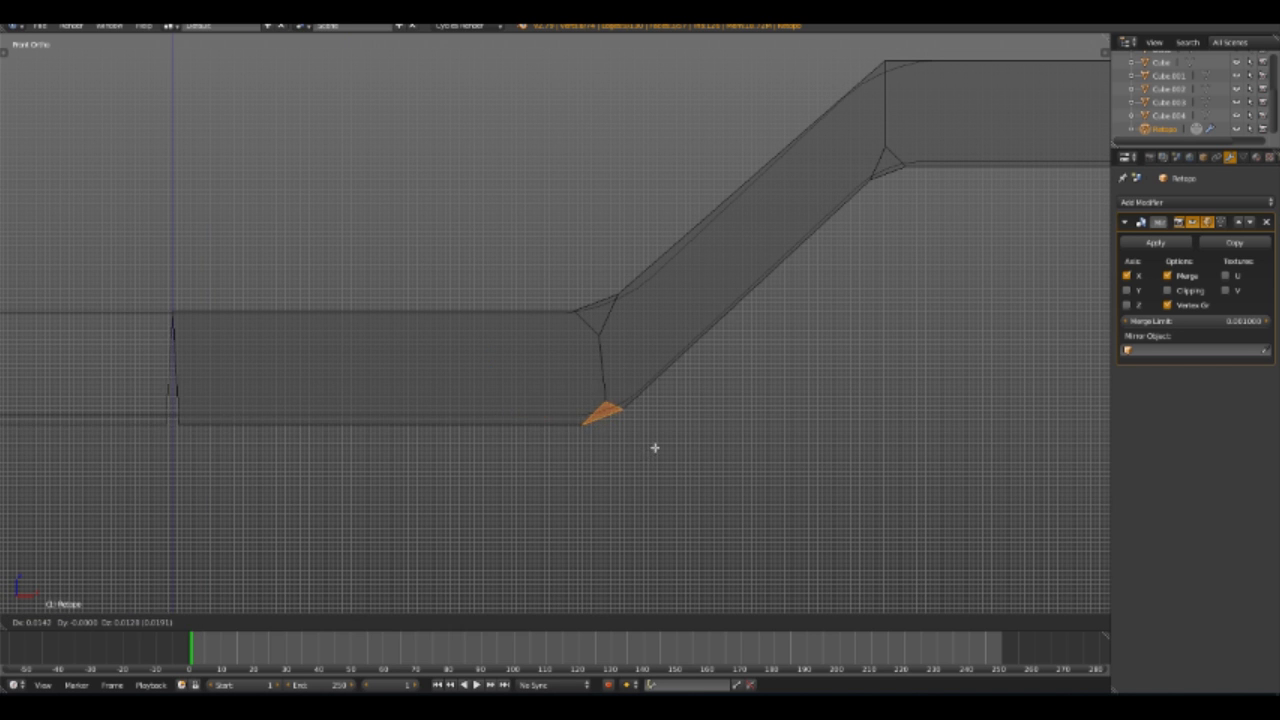
pyautogui.click(383, 622)
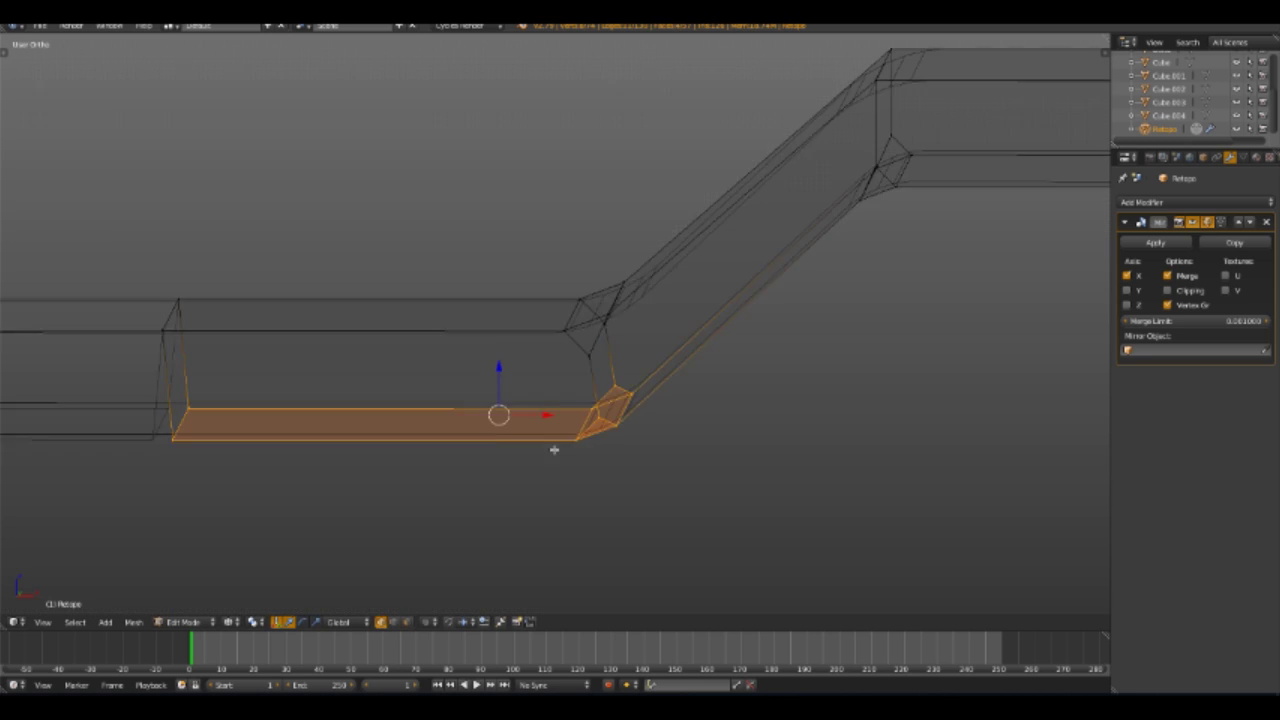
# Delete the right half of the mesh by box-selecting its vertices in the right view
pyautogui.moveTo(426, 352)
pyautogui.mouseDown(button='middle')
pyautogui.moveTo(591, 423)
pyautogui.moveTo(646, 496)
pyautogui.mouseUp(button='middle')
pyautogui.moveTo(648, 386); pyautogui.dragTo(600, 234, button='middle')
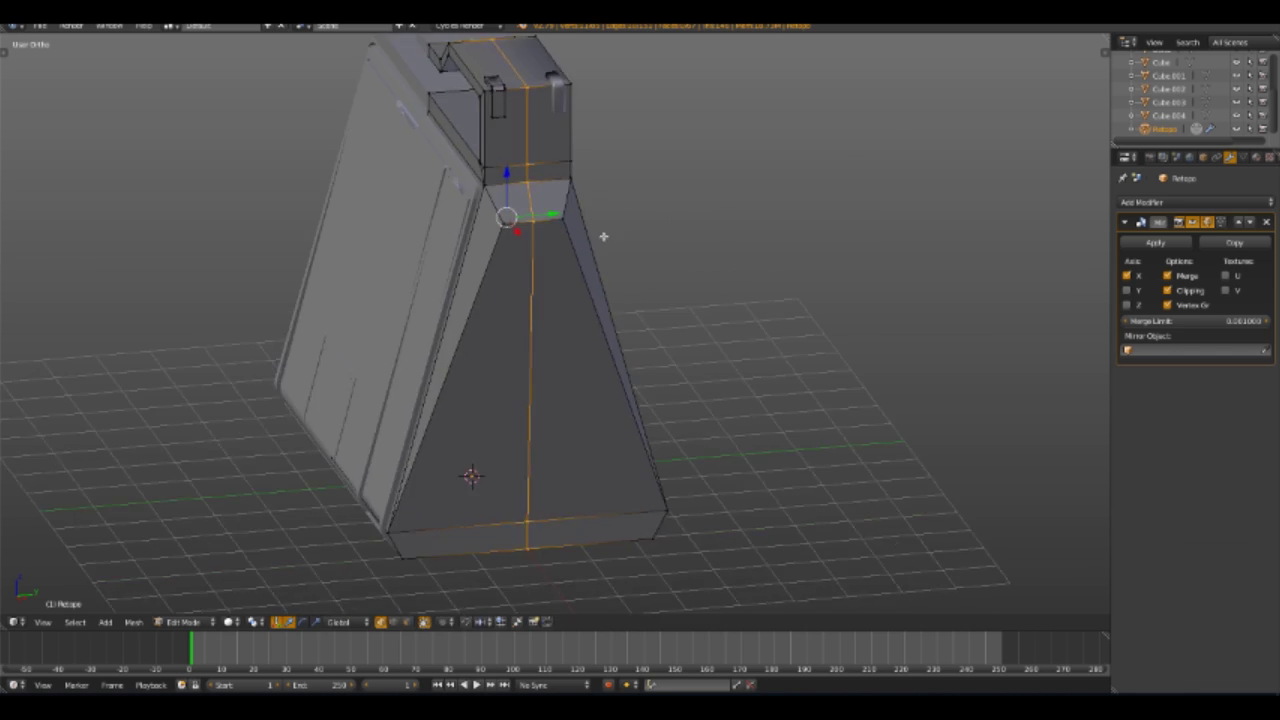
pyautogui.press('KP_3')
pyautogui.press('z')
pyautogui.press('a')
pyautogui.press('a')
pyautogui.press('b')
pyautogui.moveTo(524, 75); pyautogui.dragTo(700, 520)
pyautogui.press('x')
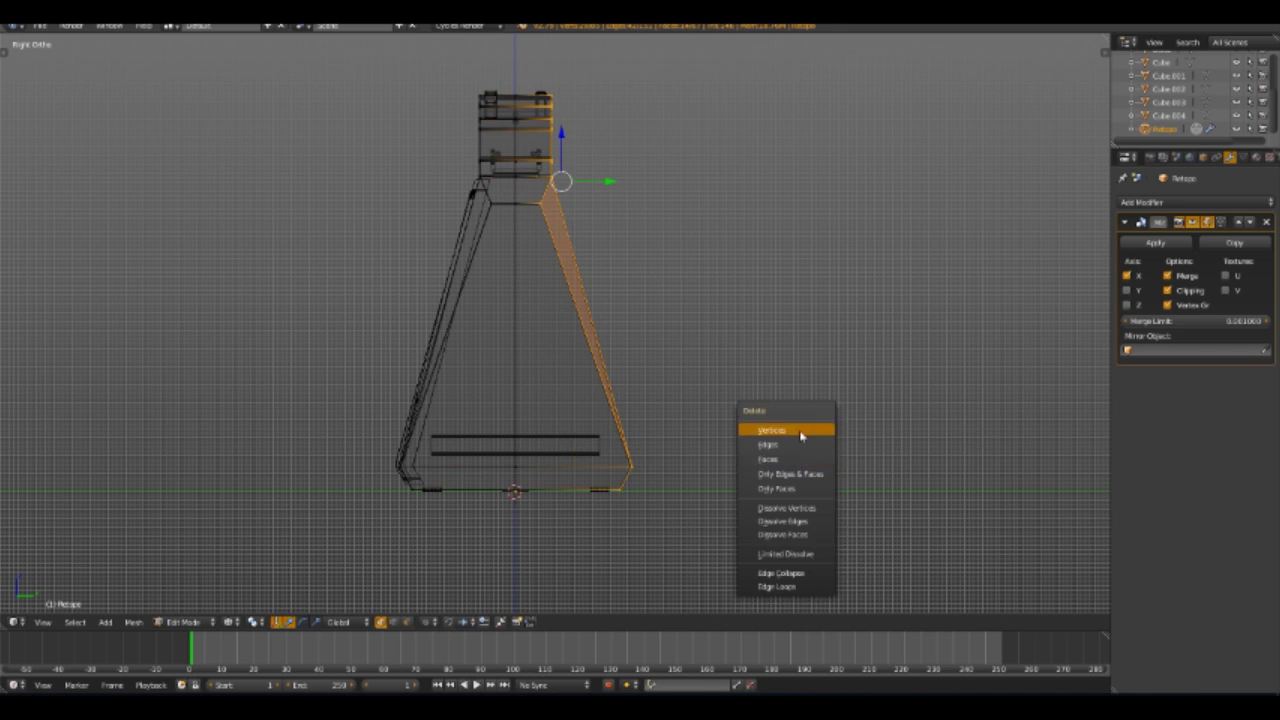
pyautogui.click(740, 405)
# Select a top shelf vertex and frame the side panel in wireframe view
pyautogui.press('z')
pyautogui.moveTo(700, 400)
pyautogui.mouseDown(button='middle')
pyautogui.moveTo(600, 300)
pyautogui.moveTo(643, 400)
pyautogui.moveTo(586, 449)
pyautogui.mouseUp(button='middle')
pyautogui.scroll(3, 551, 306)
pyautogui.scroll(3, 586, 420)
pyautogui.rightClick(588, 388)
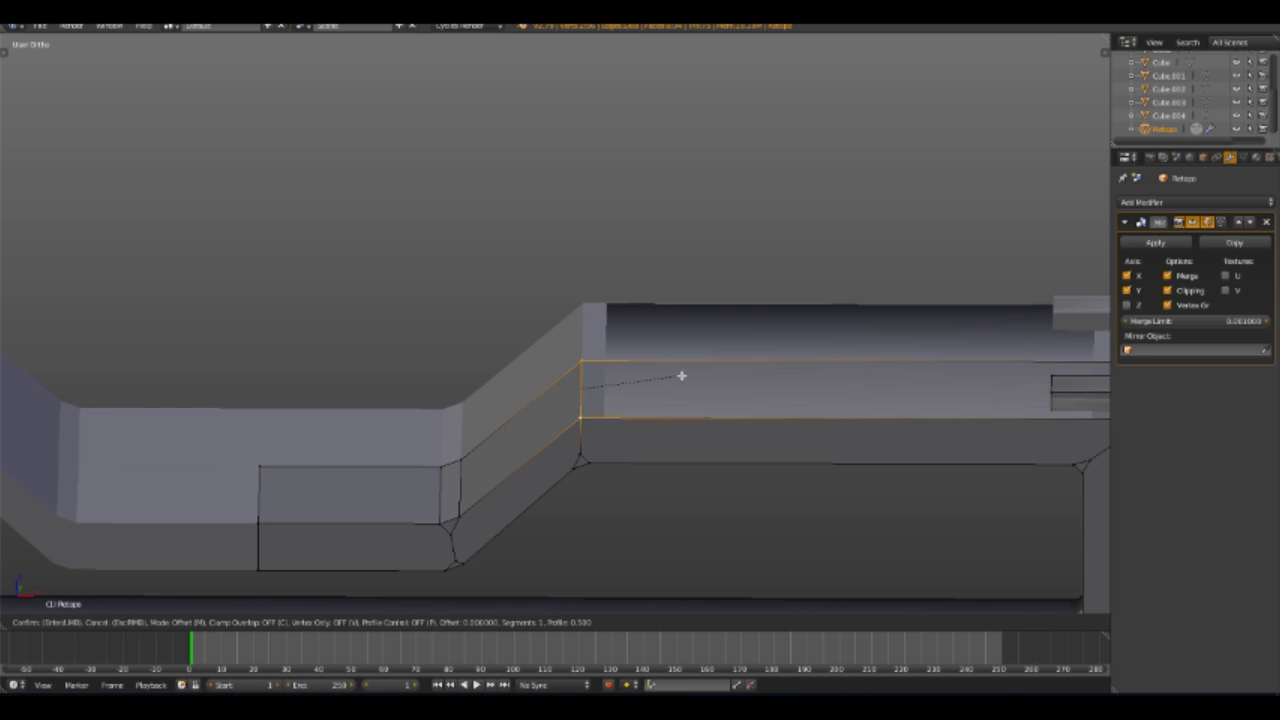
pyautogui.moveTo(673, 389); pyautogui.dragTo(608, 386, button='middle')
pyautogui.scroll(-4, 743, 386)
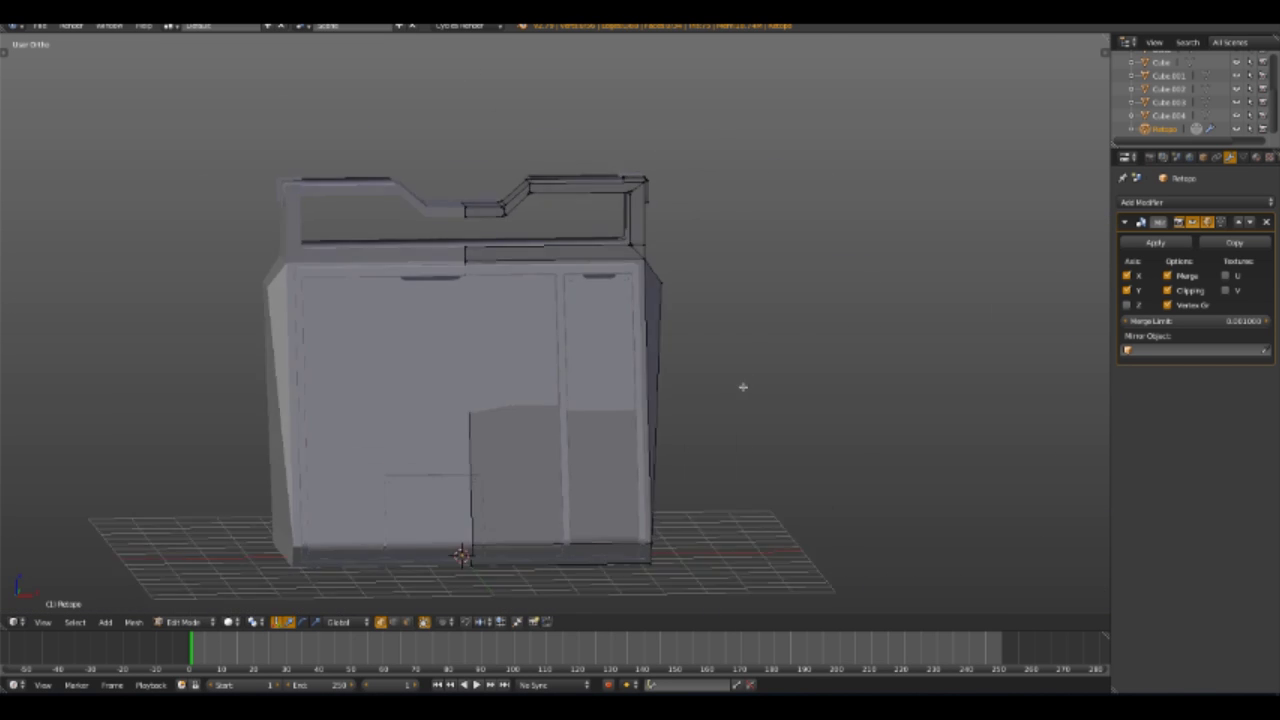
pyautogui.moveTo(743, 386); pyautogui.dragTo(745, 388, button='middle')
pyautogui.scroll(5, 437, 332)
pyautogui.moveTo(437, 332); pyautogui.dragTo(471, 357, button='middle')
pyautogui.press('z')
pyautogui.press('z')
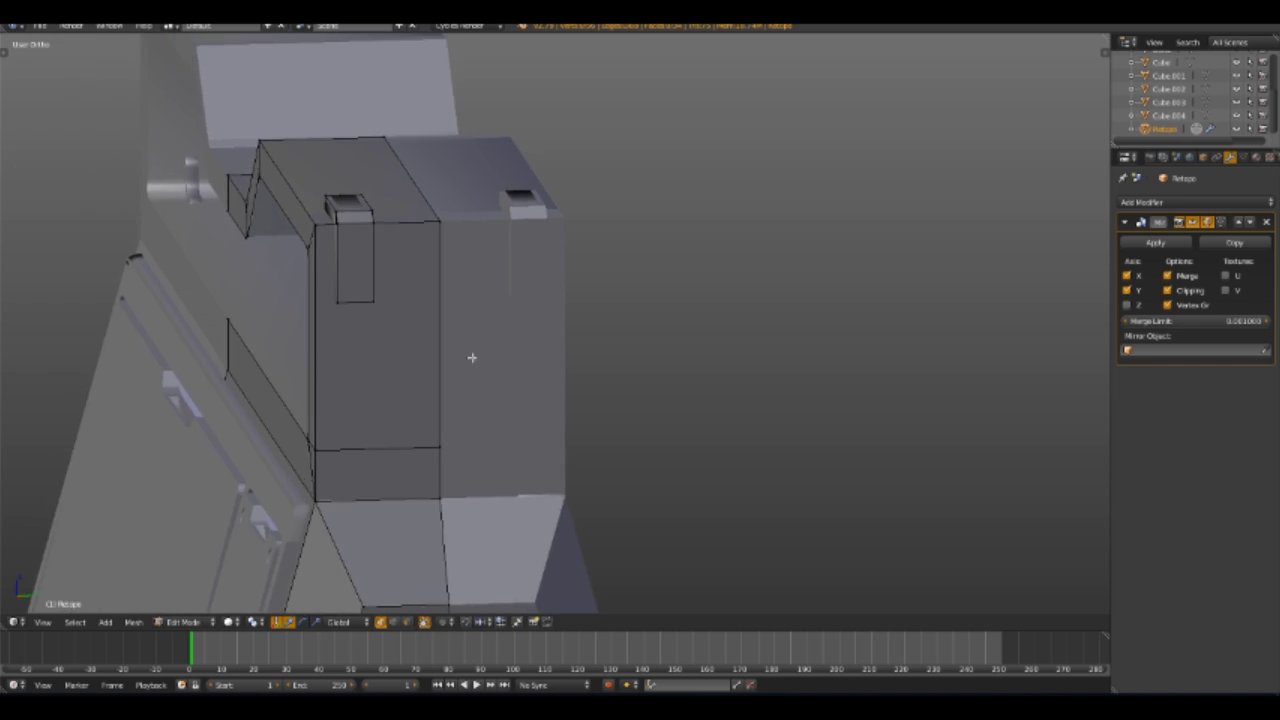
pyautogui.press('z')
pyautogui.scroll(2, 566, 411)
pyautogui.moveTo(566, 411)
pyautogui.keyDown('shift'); pyautogui.mouseDown(button='middle')
pyautogui.moveTo(594, 368)
pyautogui.moveTo(634, 403)
pyautogui.moveTo(566, 413)
pyautogui.moveTo(447, 371)
pyautogui.mouseUp(button='middle'); pyautogui.keyUp('shift')
# Confirm the vertical knife cut and shift its new edges sideways along X
pyautogui.press('Return')
pyautogui.press('x')
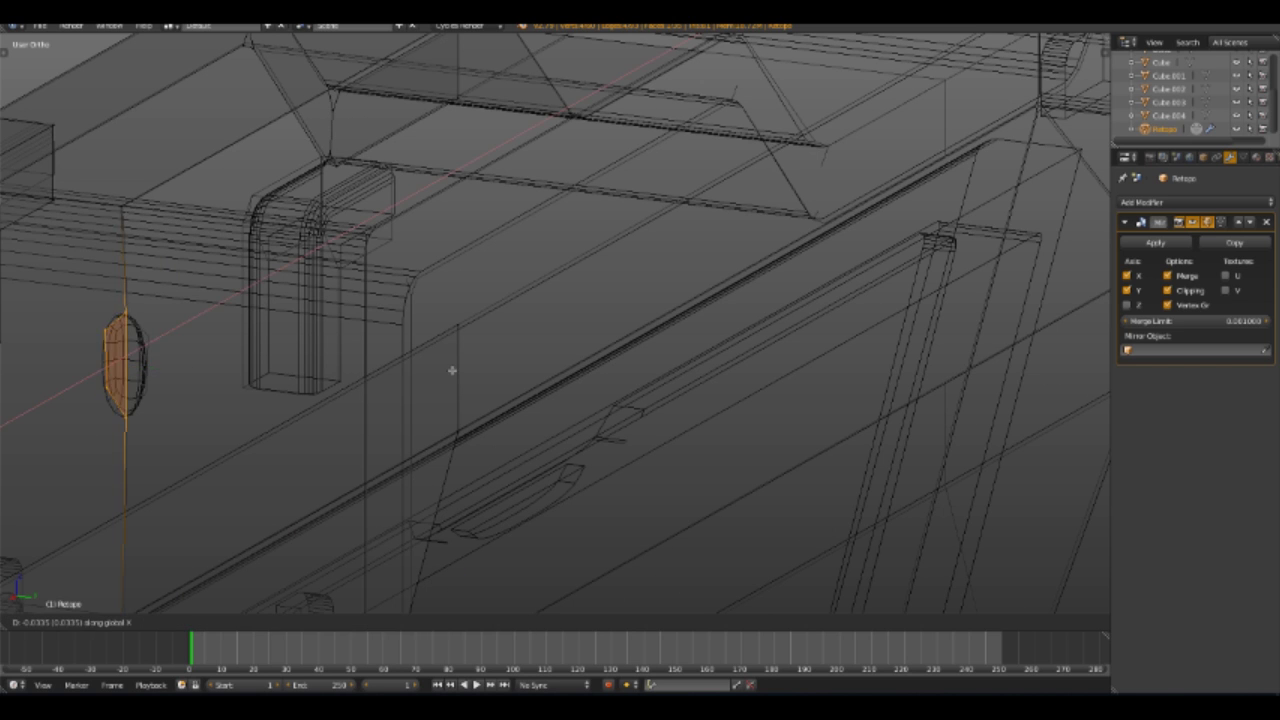
pyautogui.click(426, 375)
pyautogui.press('z')
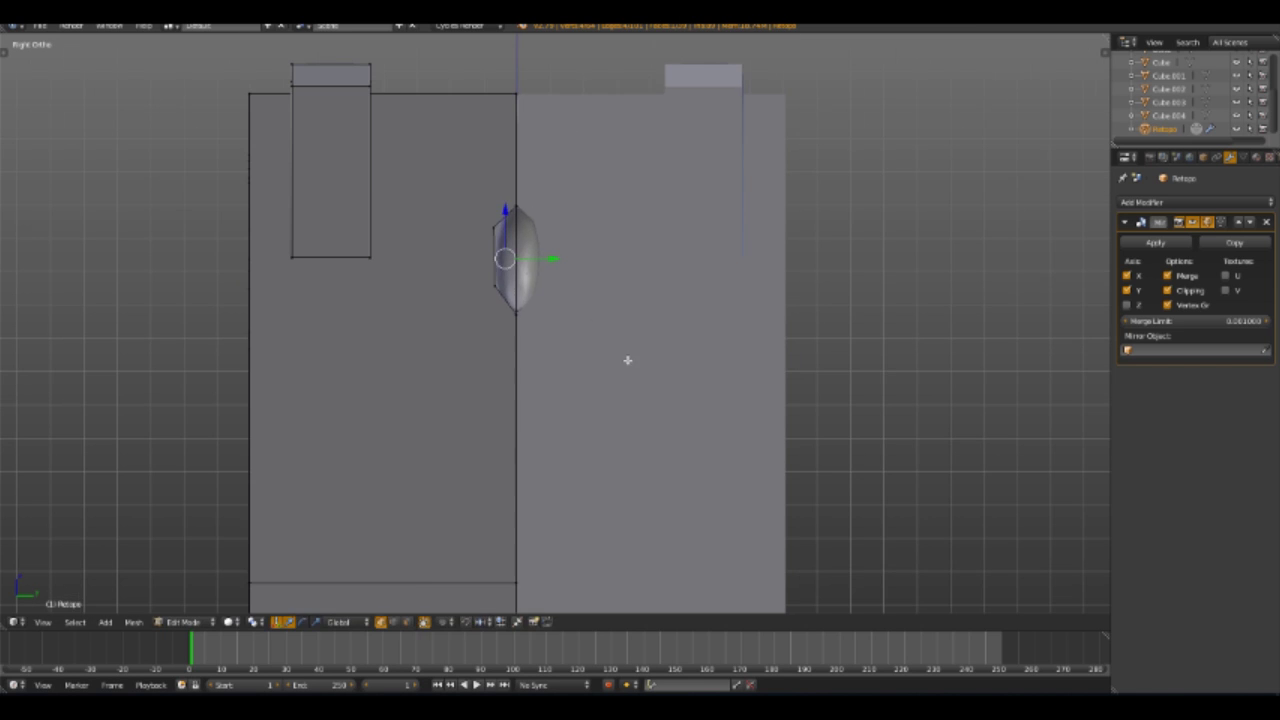
pyautogui.moveTo(626, 360); pyautogui.dragTo(574, 371, button='middle')
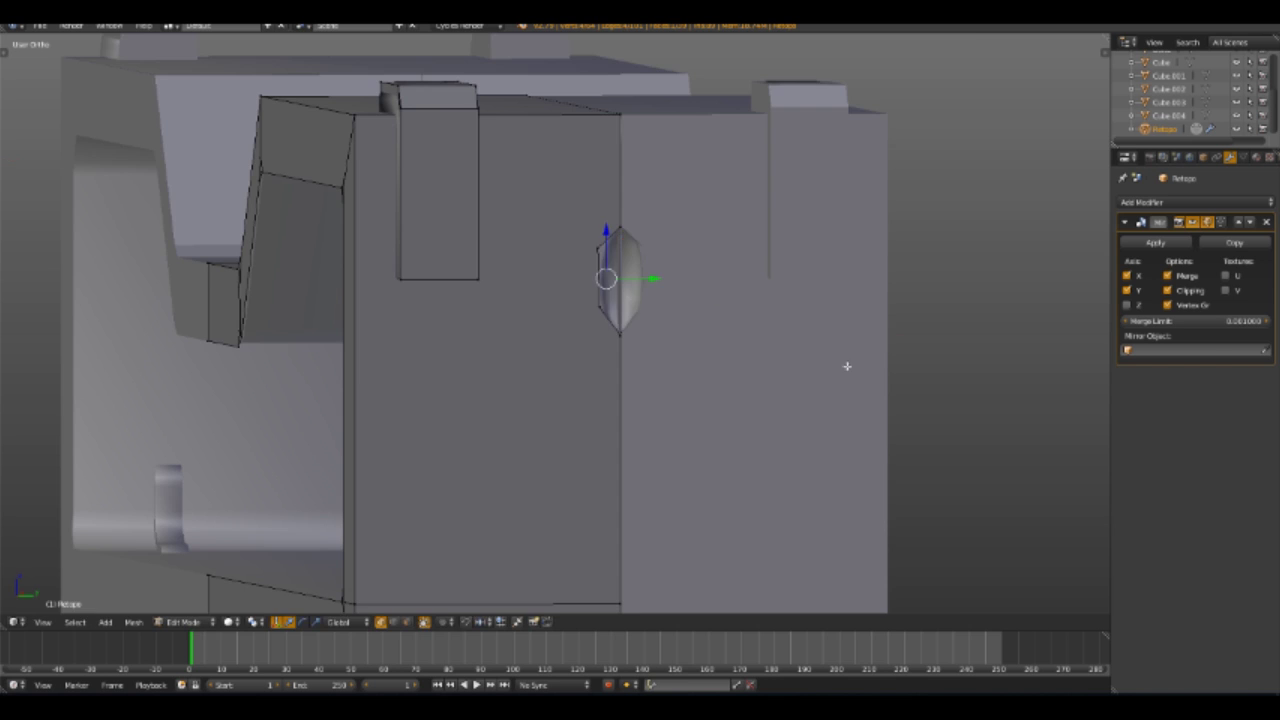
# Box-select the screw outline's vertices and move them vertically in the front view
pyautogui.press('z')
pyautogui.press('KP_1')
pyautogui.scroll(-2, 826, 380)
pyautogui.press('a')
pyautogui.press('b')
pyautogui.click(785, 192)
pyautogui.moveTo(785, 192)
pyautogui.mouseDown(button='middle')
pyautogui.moveTo(866, 266)
pyautogui.moveTo(680, 277)
pyautogui.moveTo(726, 280)
pyautogui.moveTo(604, 252)
pyautogui.mouseUp(button='middle')
pyautogui.press('z')
# Box-select the shape's vertices again and scale them to size the hexagonal recess
pyautogui.press('KP_1')
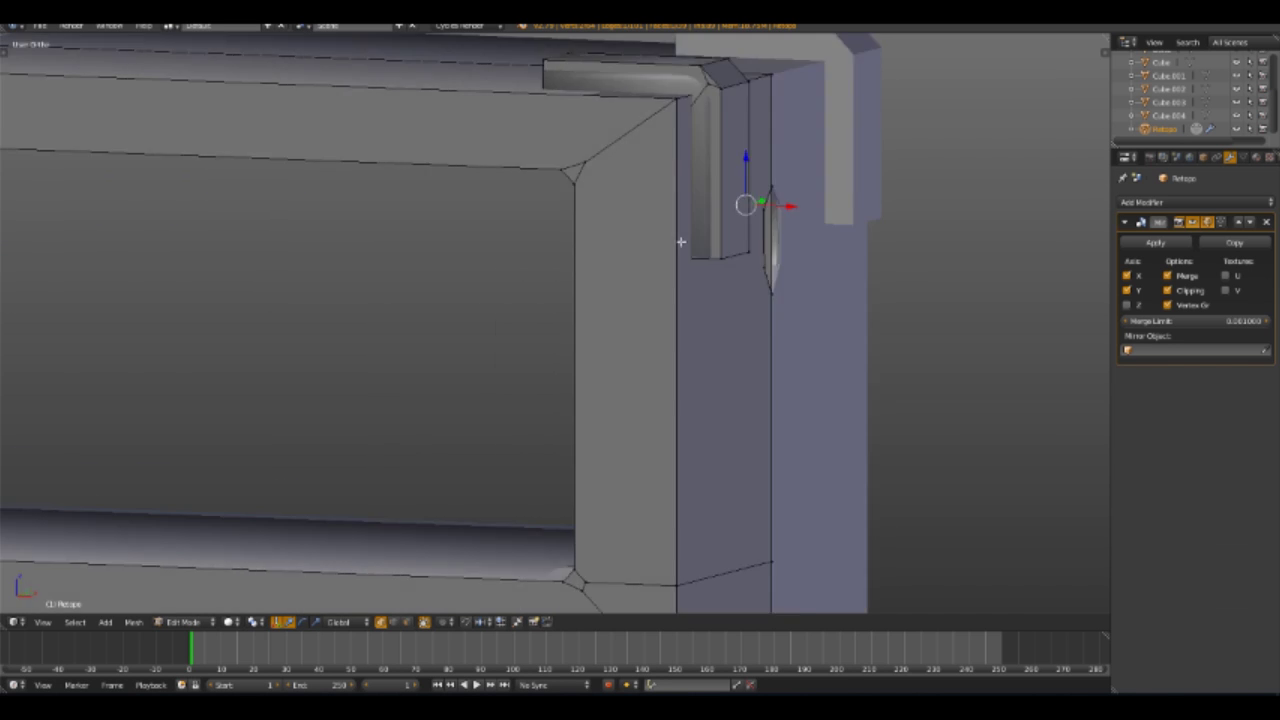
pyautogui.press('z')
pyautogui.press('b')
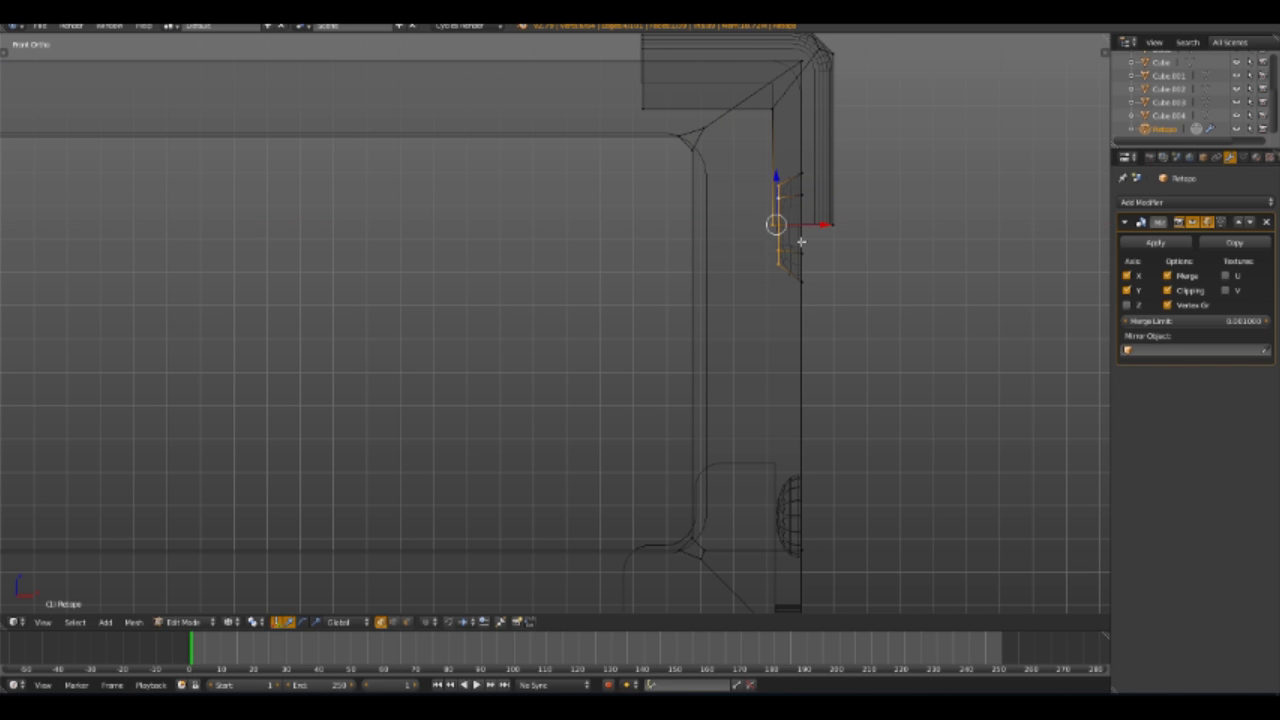
pyautogui.click(922, 270)
pyautogui.moveTo(922, 270)
pyautogui.mouseDown(button='middle')
pyautogui.moveTo(800, 294)
pyautogui.moveTo(626, 213)
pyautogui.mouseUp(button='middle')
pyautogui.press('z')
# Delete the face below the screw in face select mode
pyautogui.moveTo(631, 287); pyautogui.dragTo(477, 281, button='middle')
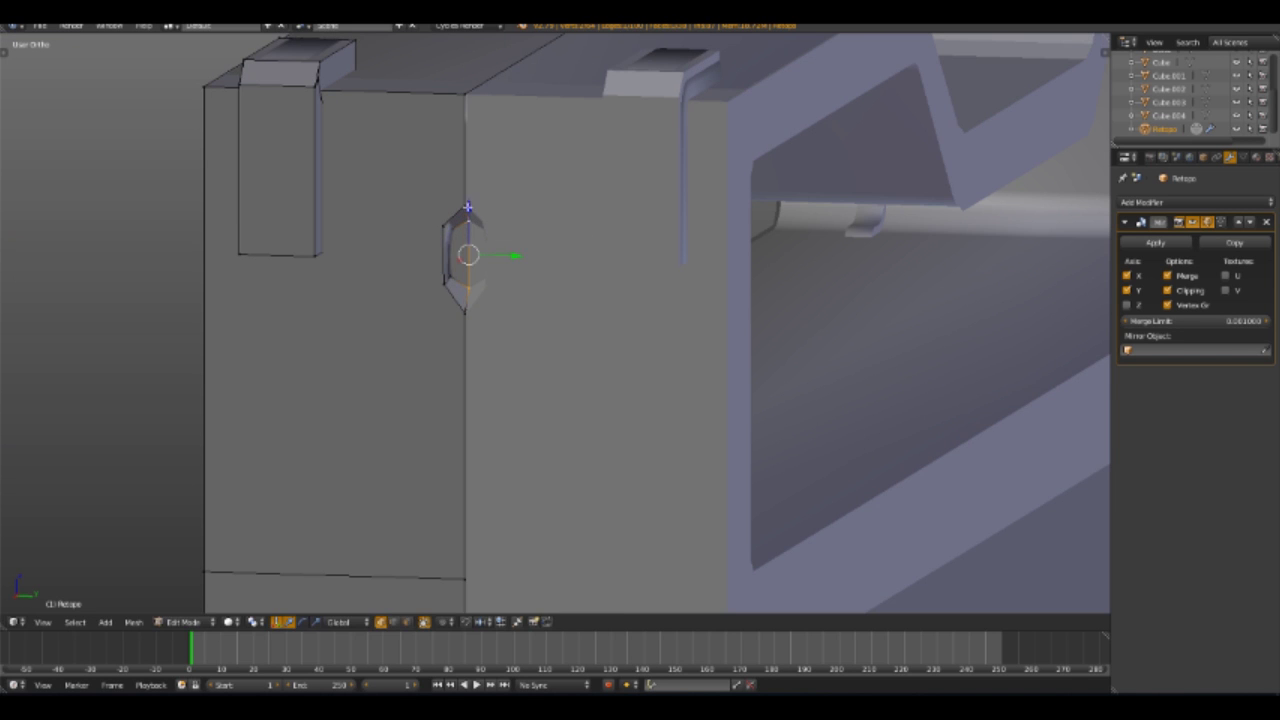
pyautogui.moveTo(548, 209); pyautogui.dragTo(524, 209, button='middle')
pyautogui.scroll(-3, 546, 202)
pyautogui.moveTo(546, 202)
pyautogui.mouseDown(button='middle')
pyautogui.moveTo(546, 366)
pyautogui.moveTo(566, 354)
pyautogui.moveTo(614, 391)
pyautogui.mouseUp(button='middle')
pyautogui.scroll(3, 566, 354)
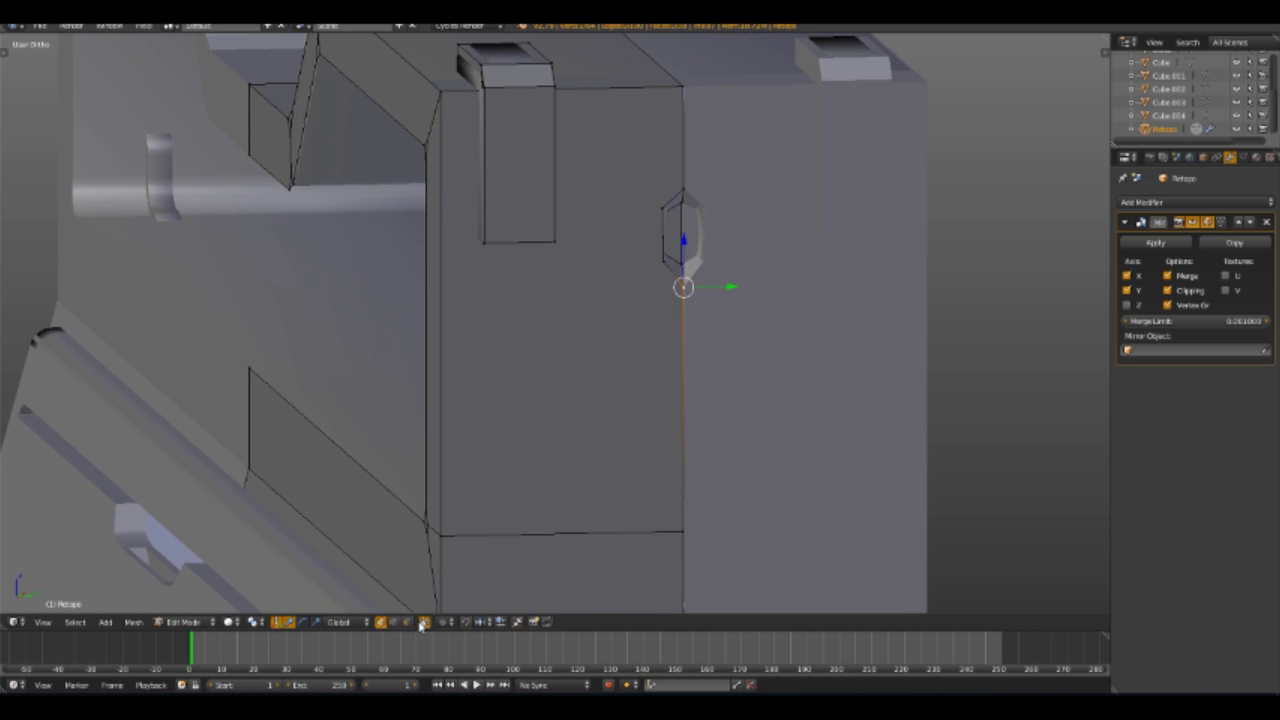
pyautogui.click(406, 622)
pyautogui.press('x')
pyautogui.click(593, 339)
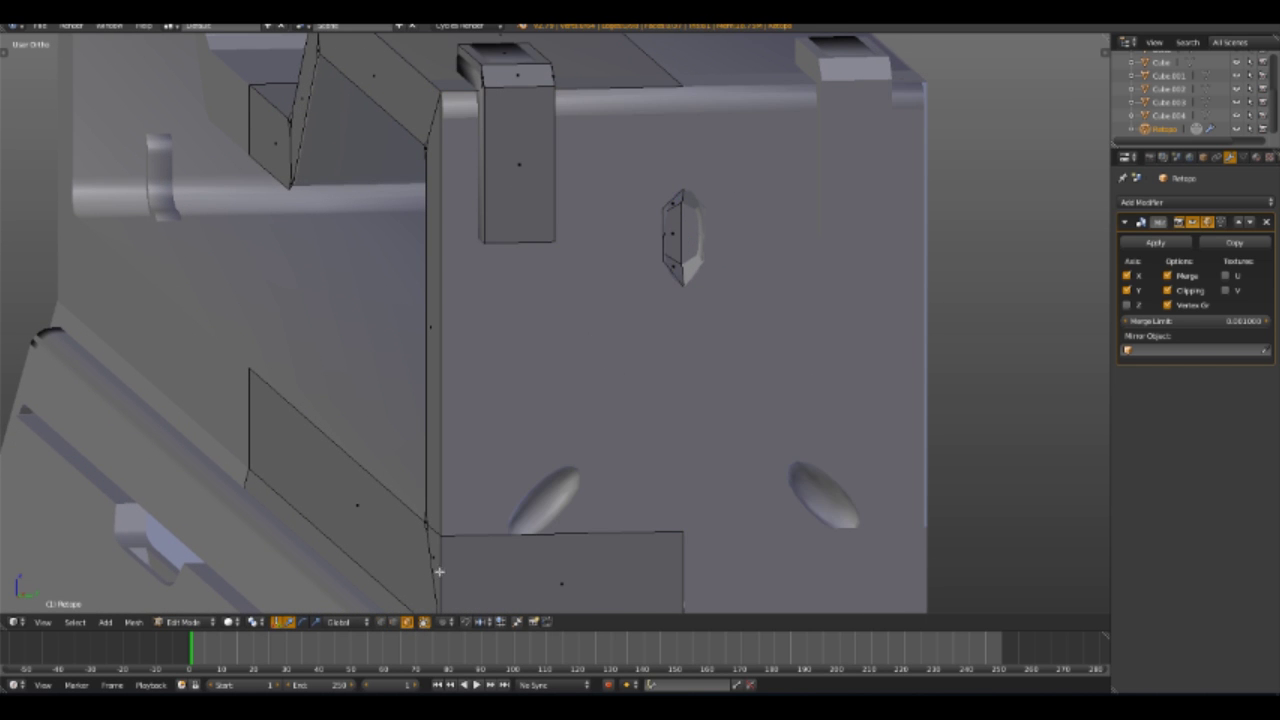
pyautogui.hotkey('ctrl', 'z')
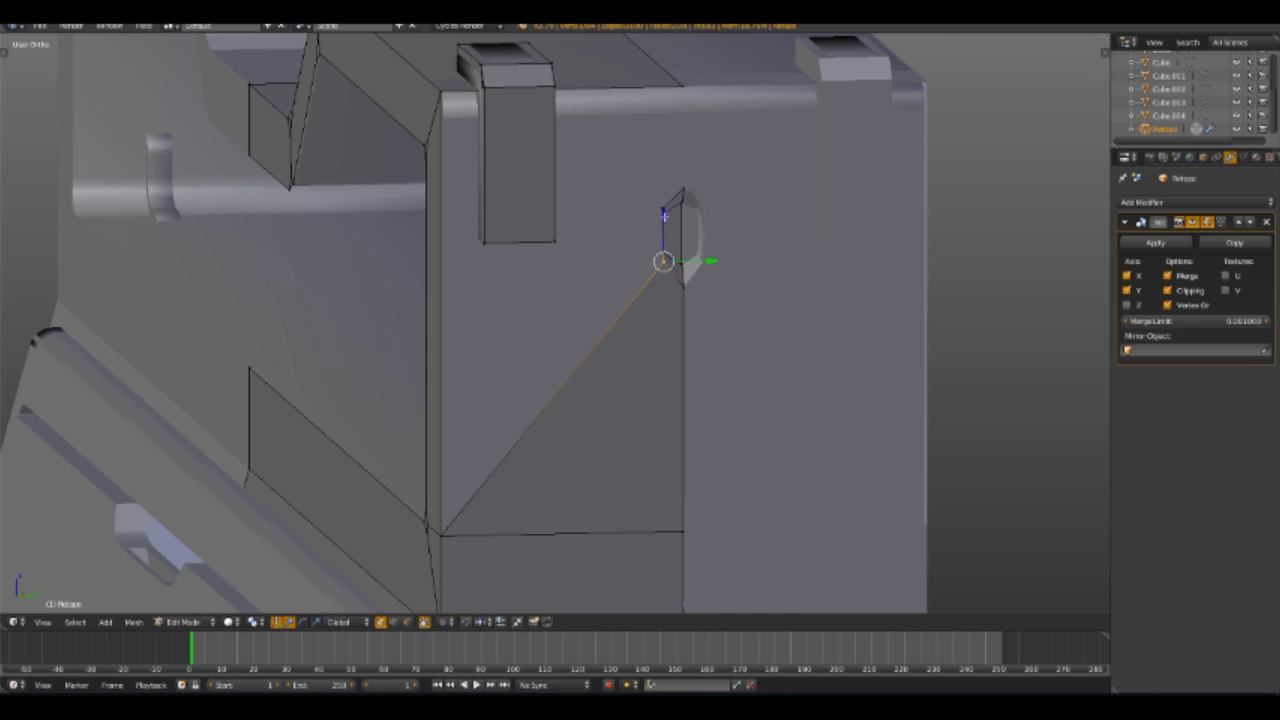
pyautogui.hotkey('ctrl', 'shift', 'z')
# Move the selected edge vertically to close the gap below the screw
pyautogui.keyDown('shift'); pyautogui.moveTo(577, 491); pyautogui.dragTo(602, 367, button='middle'); pyautogui.keyUp('shift')
pyautogui.press('g')
pyautogui.press('z')
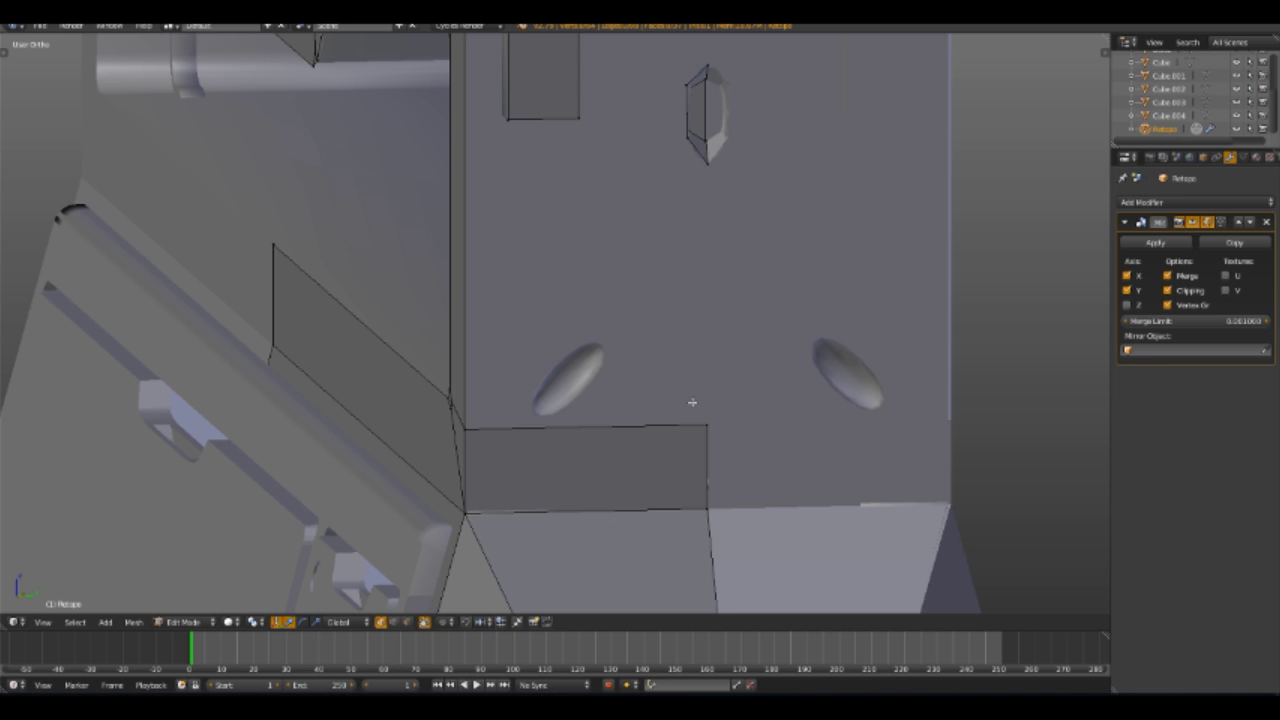
# Fill the gap with a face, then knife-cut new edges around the lower screw in wireframe
pyautogui.press('f')
pyautogui.press('z')
pyautogui.press('k')
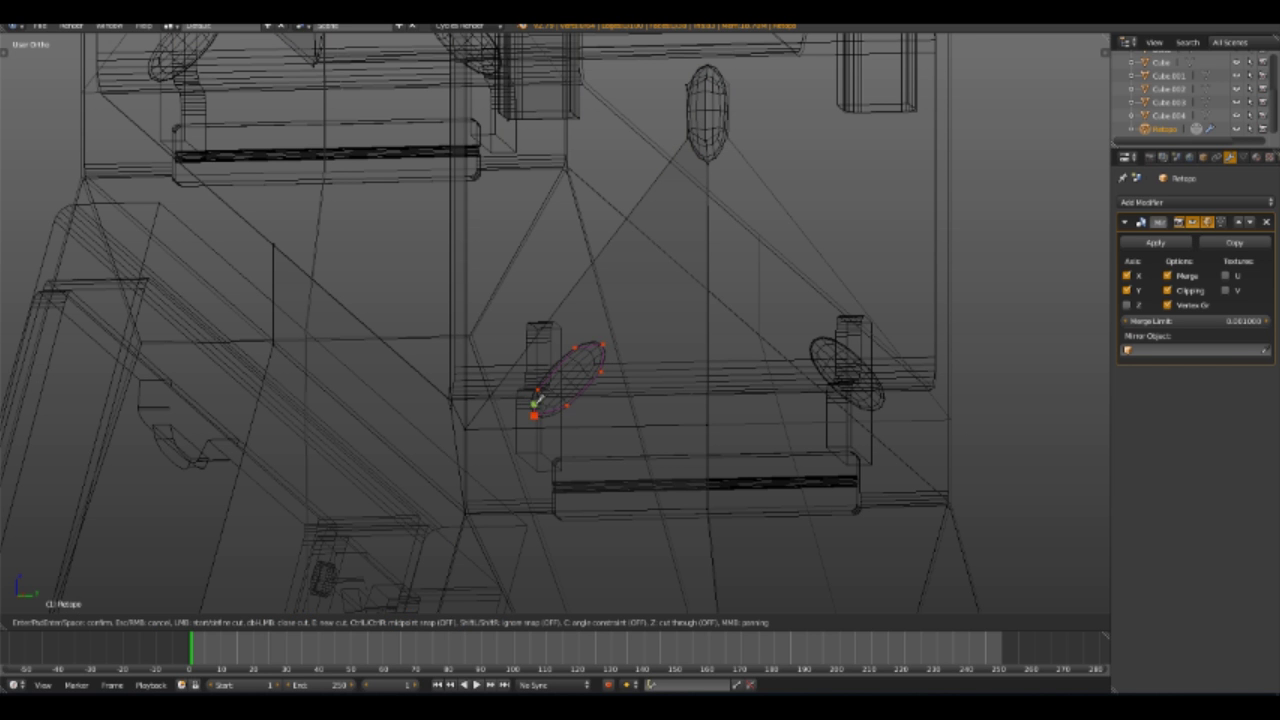
pyautogui.press('Return')
pyautogui.press('z')
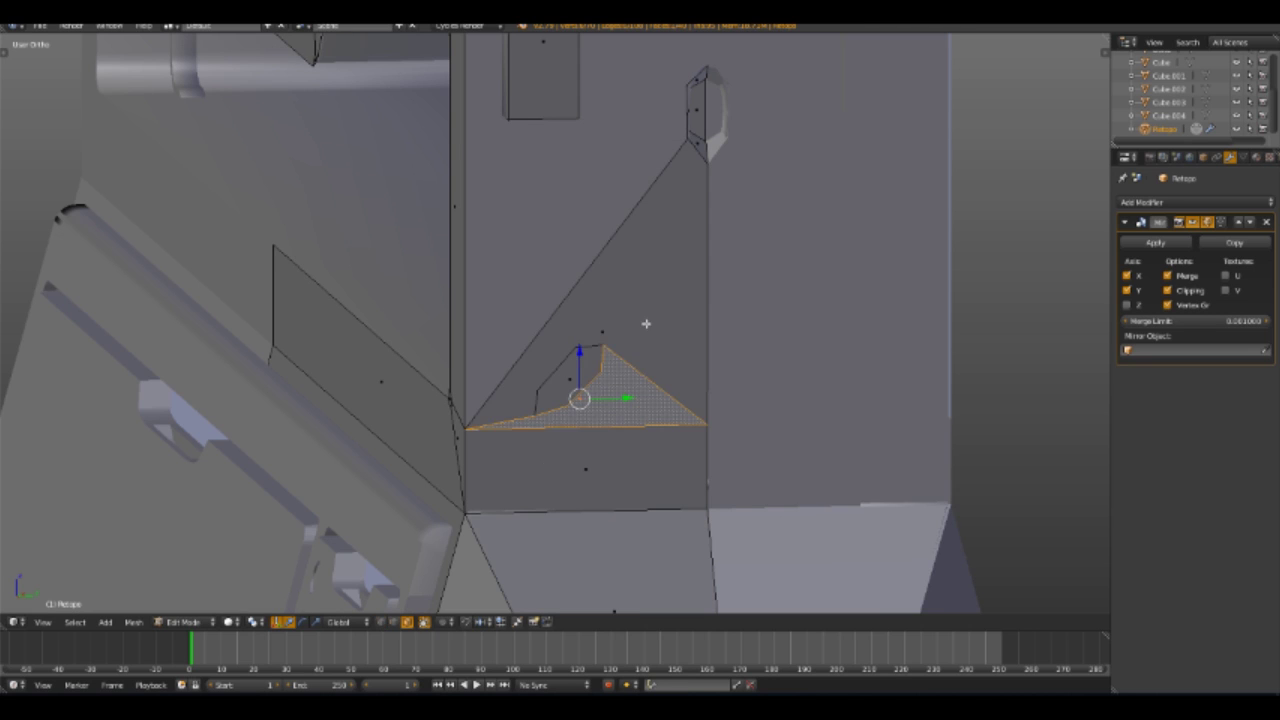
# Subdivide the newly cut face and delete the selected faces
pyautogui.press('w')
pyautogui.click(634, 325)
pyautogui.press('w')
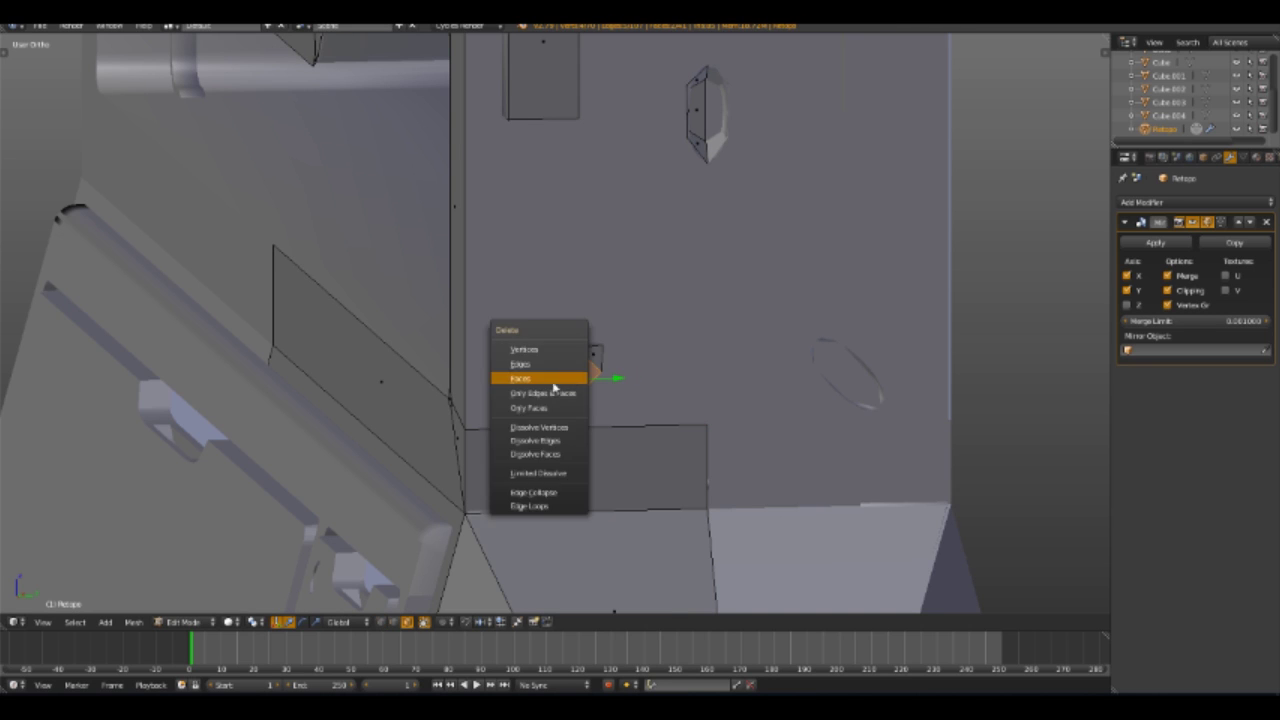
pyautogui.click(577, 374)
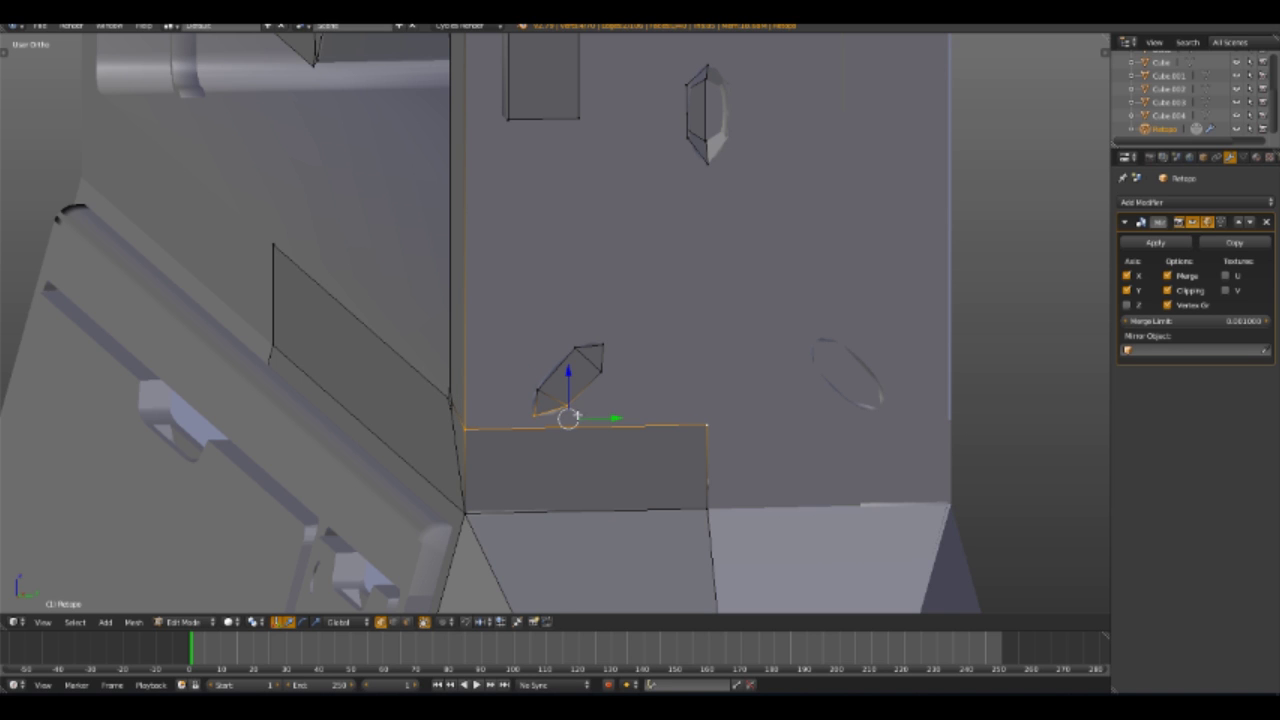
# Cancel a vertical vertex move and select a single corner vertex of the retopo panel
pyautogui.press('g')
pyautogui.press('z')
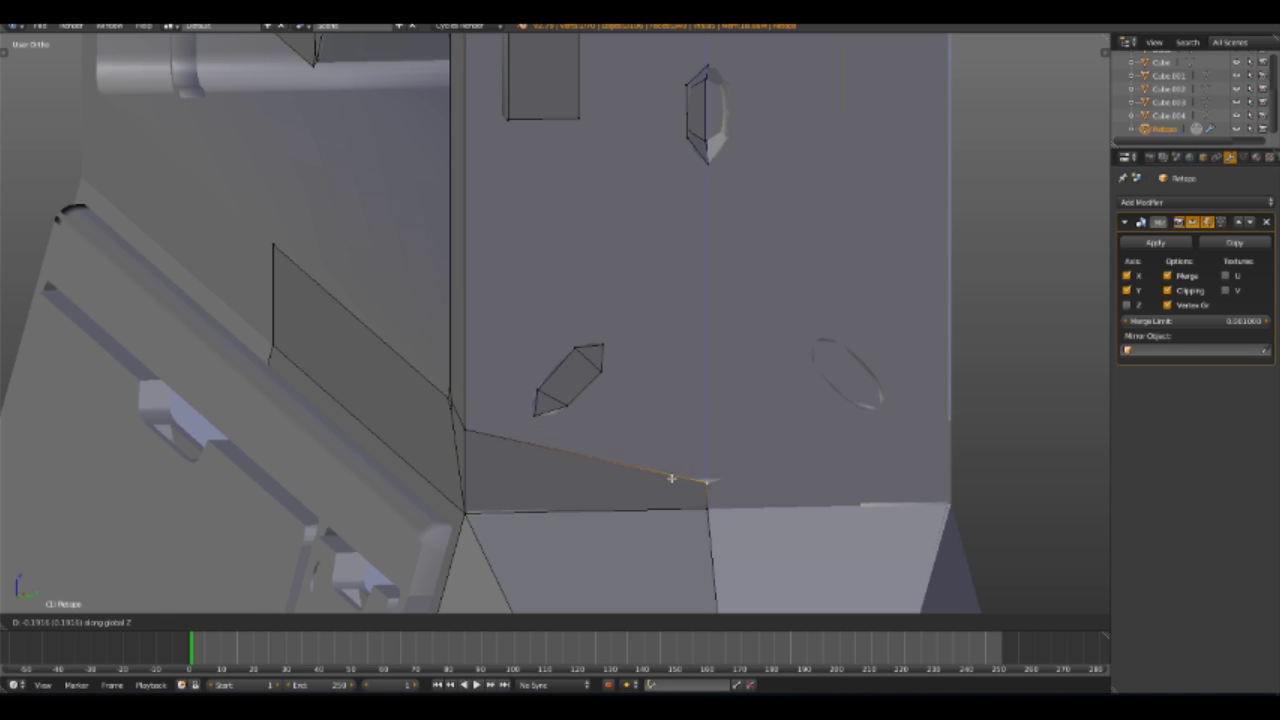
pyautogui.rightClick(675, 455)
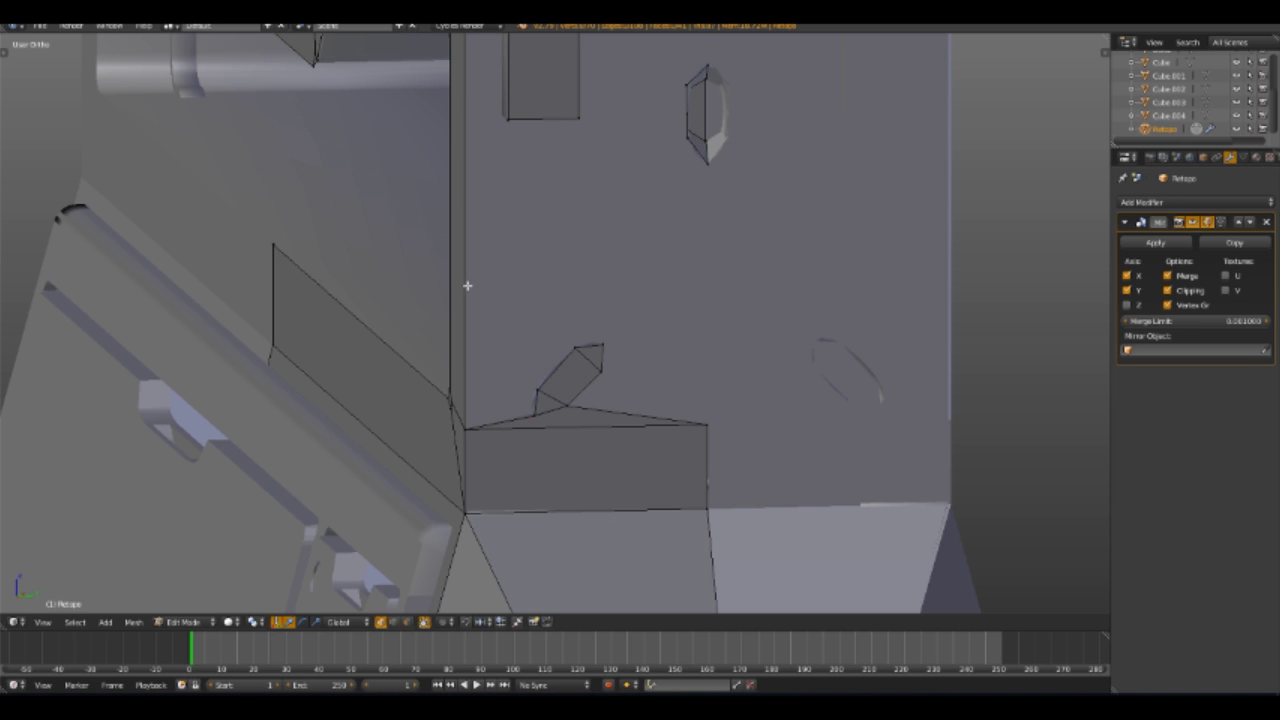
pyautogui.press('a')
pyautogui.rightClick(538, 410)
pyautogui.press('w')
pyautogui.click(528, 423)
# Knife a new edge from the panel's corner vertex across to the opposite edge
pyautogui.moveTo(597, 468)
pyautogui.mouseDown(button='middle')
pyautogui.moveTo(657, 380)
pyautogui.moveTo(583, 380)
pyautogui.moveTo(609, 377)
pyautogui.moveTo(580, 411)
pyautogui.moveTo(579, 230)
pyautogui.moveTo(625, 335)
pyautogui.mouseUp(button='middle')
pyautogui.rightClick(633, 340)
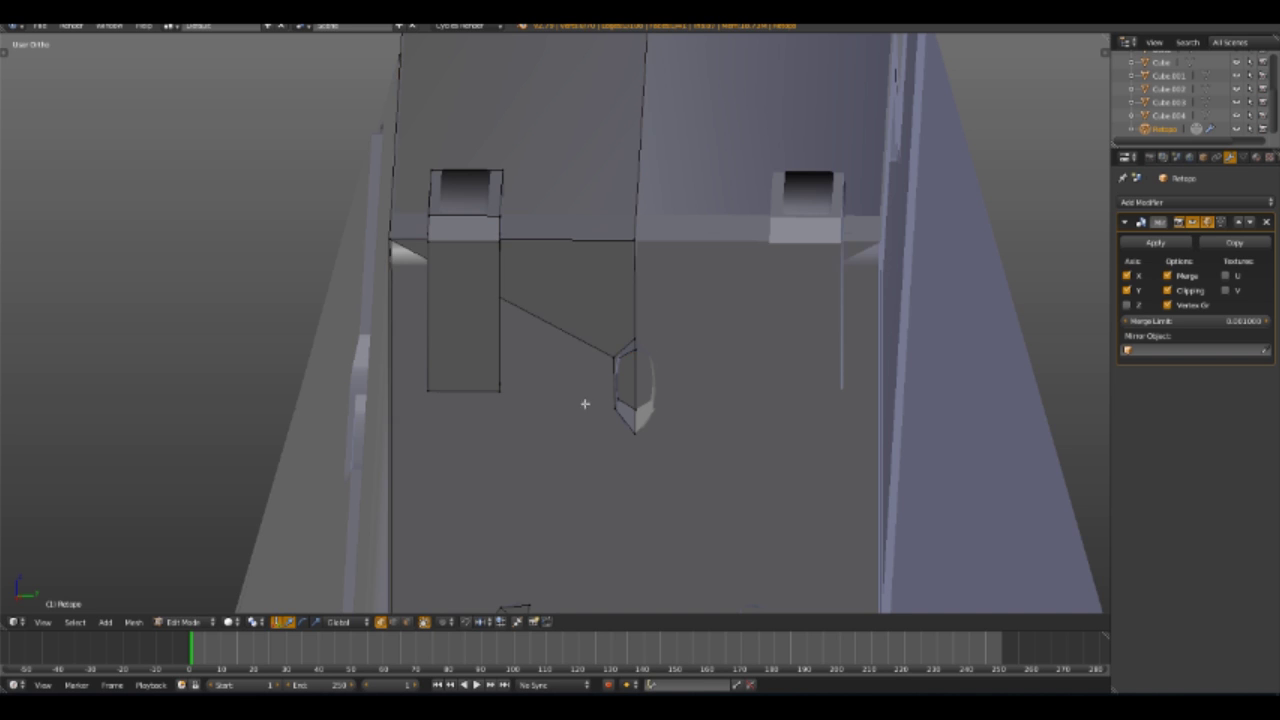
pyautogui.moveTo(586, 400); pyautogui.dragTo(674, 386, button='middle')
pyautogui.press('k')
pyautogui.click(664, 284)
pyautogui.click(740, 426)
pyautogui.press('Return')
pyautogui.moveTo(740, 426); pyautogui.dragTo(725, 428, button='middle')
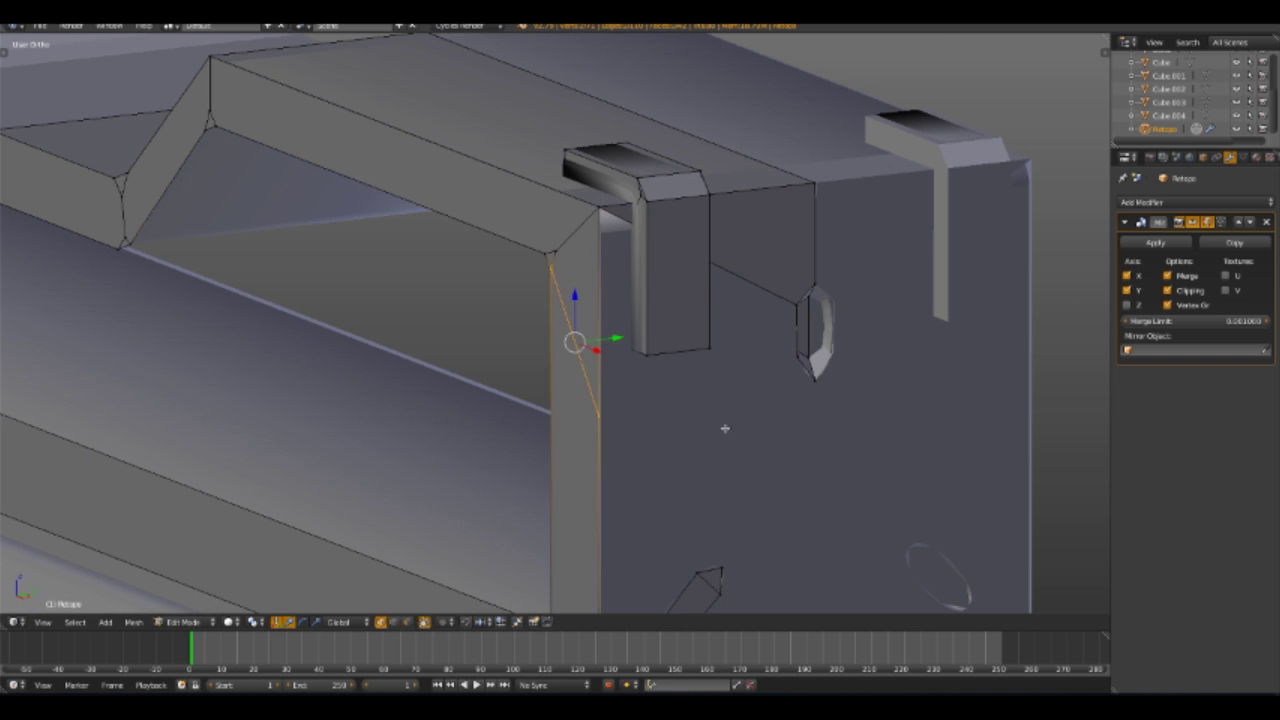
# In front orthographic view, move the selected vertex vertically to a new height
pyautogui.press('KP_1')
pyautogui.press('g')
pyautogui.press('z')
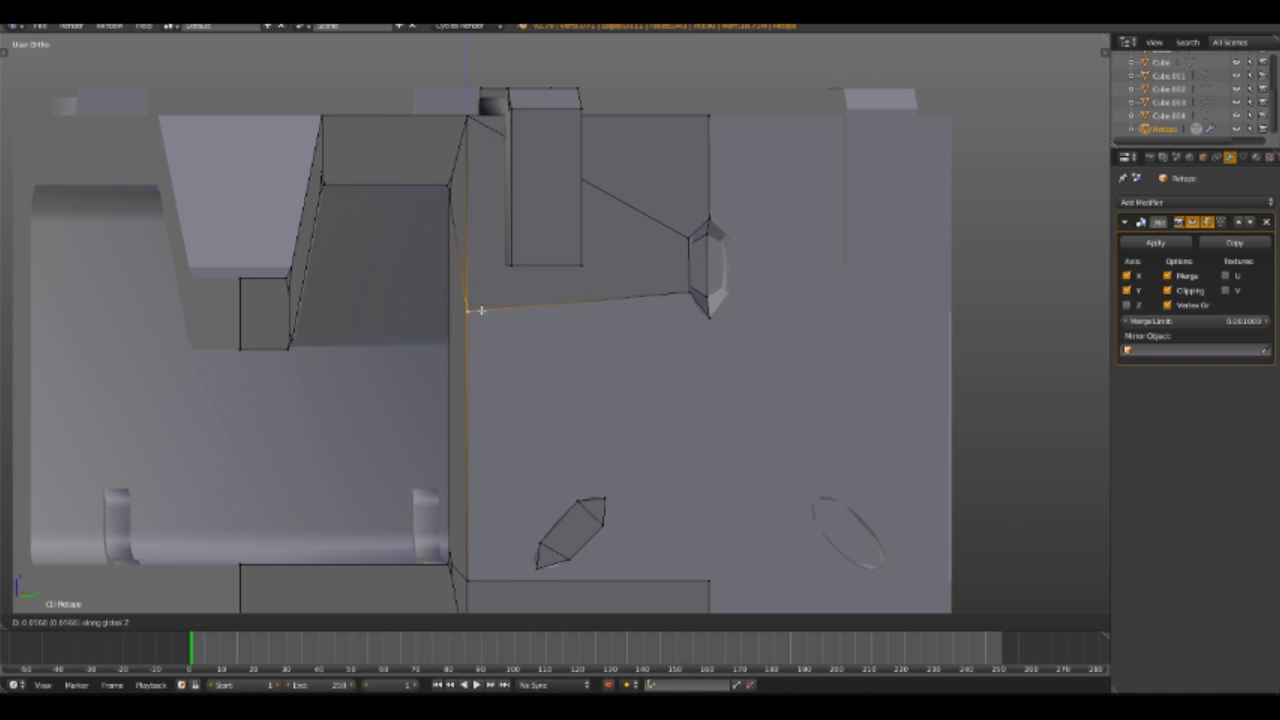
pyautogui.click(482, 296)
# Knife another edge ending at the lower screw's hexagonal shape
pyautogui.moveTo(519, 399); pyautogui.dragTo(650, 530, button='middle')
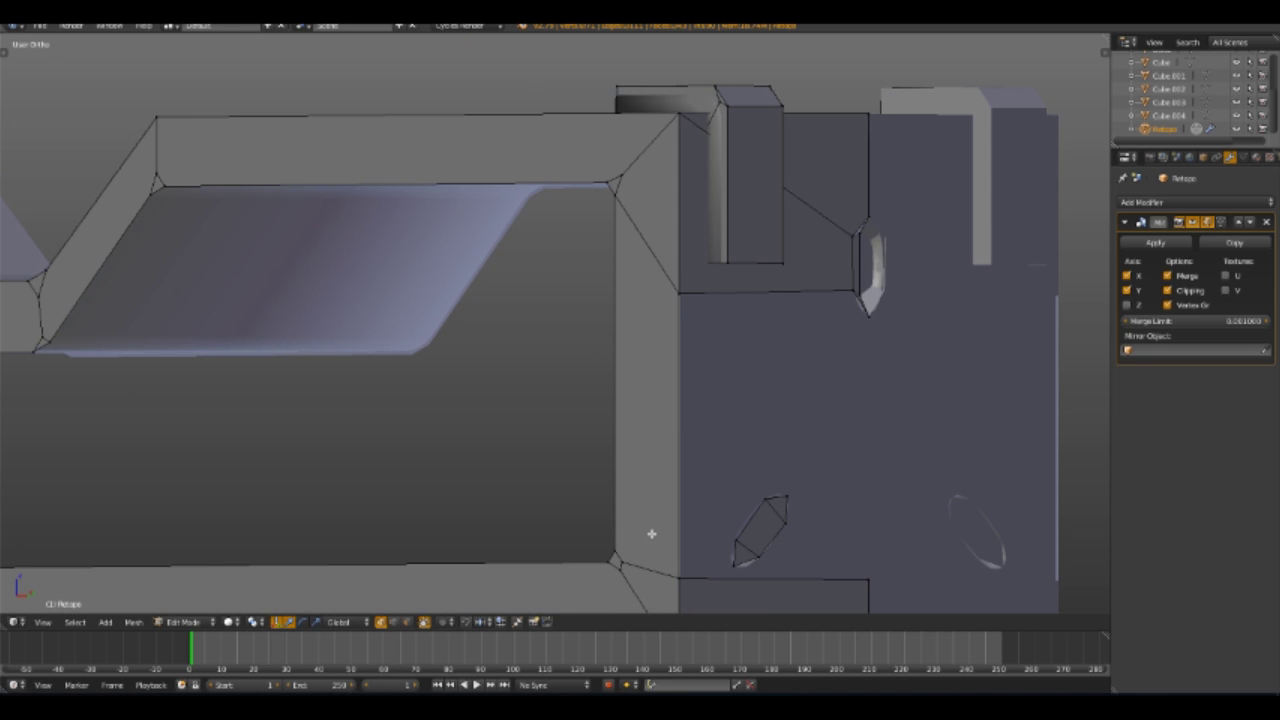
pyautogui.press('k')
pyautogui.click(681, 405)
pyautogui.press('Return')
pyautogui.moveTo(681, 405); pyautogui.dragTo(563, 532, button='middle')
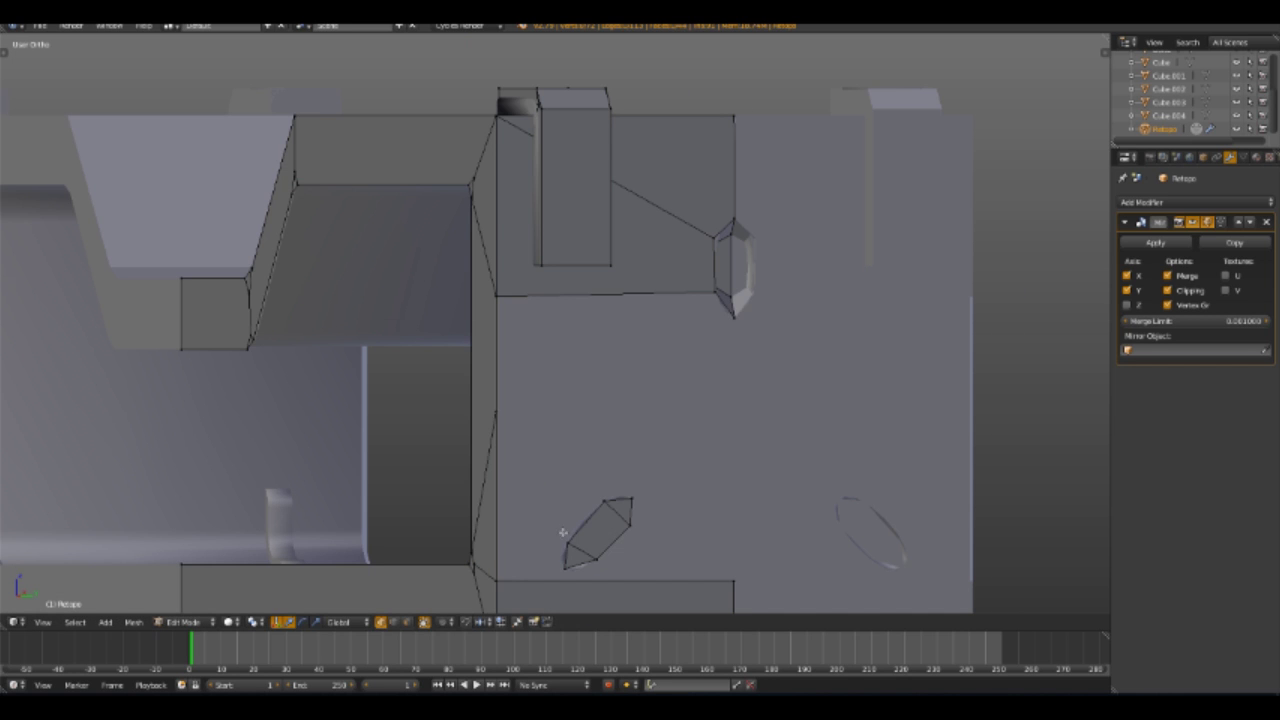
# Fill faces joining the long edge, top-right and left vertices to the small screw shape
pyautogui.press('f')
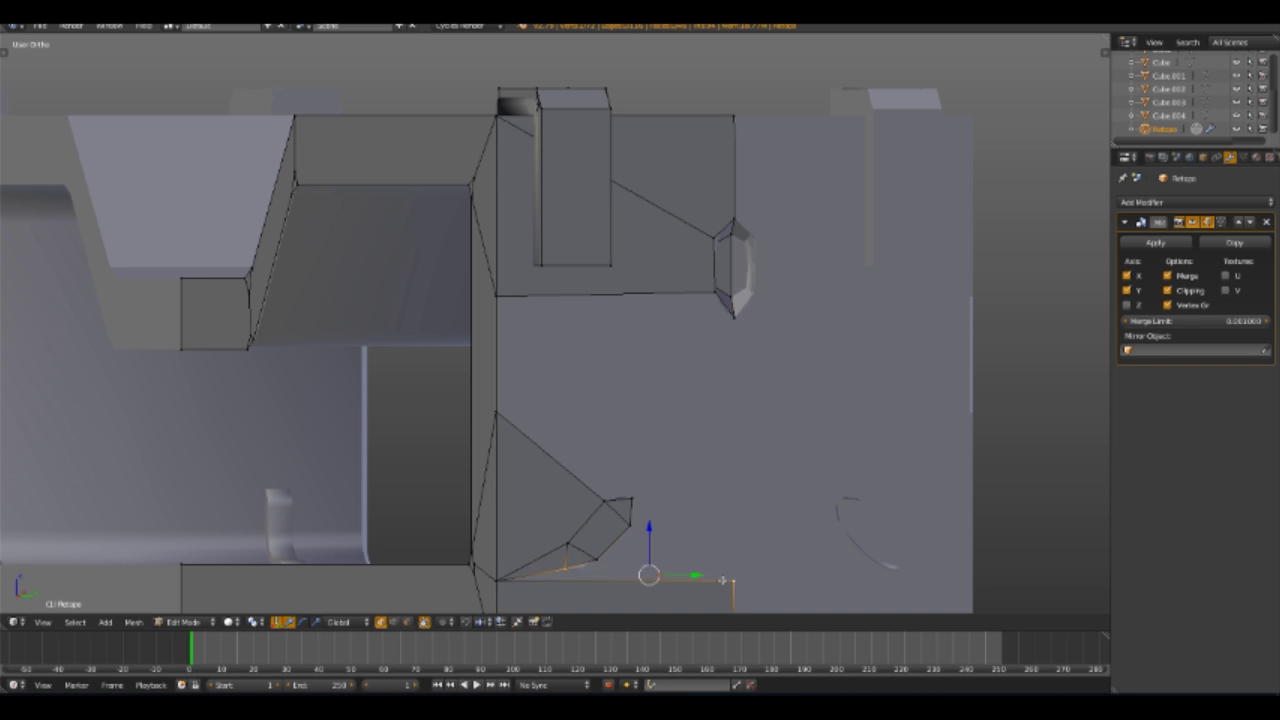
pyautogui.keyDown('shift'); pyautogui.rightClick(736, 322); pyautogui.keyUp('shift')
pyautogui.press('f')
pyautogui.rightClick(513, 415)
pyautogui.keyDown('shift'); pyautogui.rightClick(730, 323); pyautogui.keyUp('shift')
pyautogui.press('f')
pyautogui.press('a')
pyautogui.moveTo(746, 343)
pyautogui.mouseDown(button='middle')
pyautogui.moveTo(689, 360)
pyautogui.moveTo(717, 391)
pyautogui.moveTo(592, 385)
pyautogui.mouseUp(button='middle')
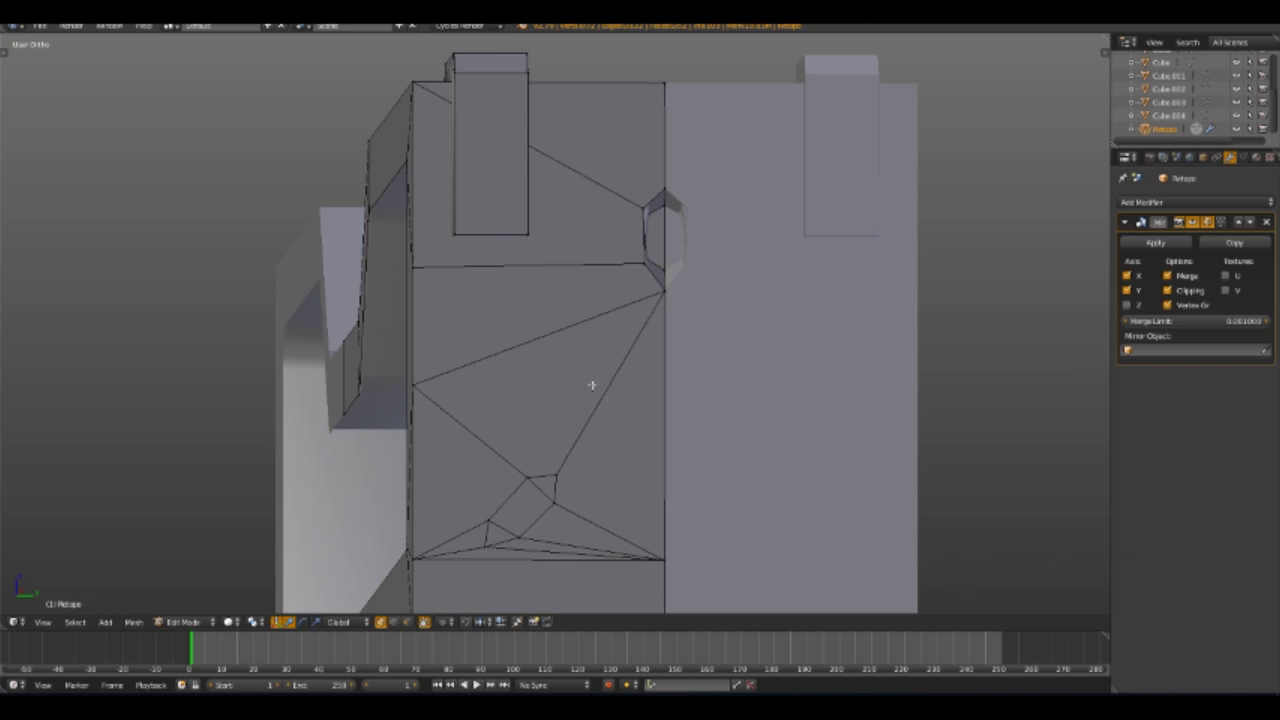
# Adjust the lower screw face along Z in front wireframe view, then exit and re-enter Edit Mode
pyautogui.rightClick(482, 541)
pyautogui.press('KP_1')
pyautogui.press('KP_Decimal')
pyautogui.press('g')
pyautogui.press('z')
pyautogui.press('z')
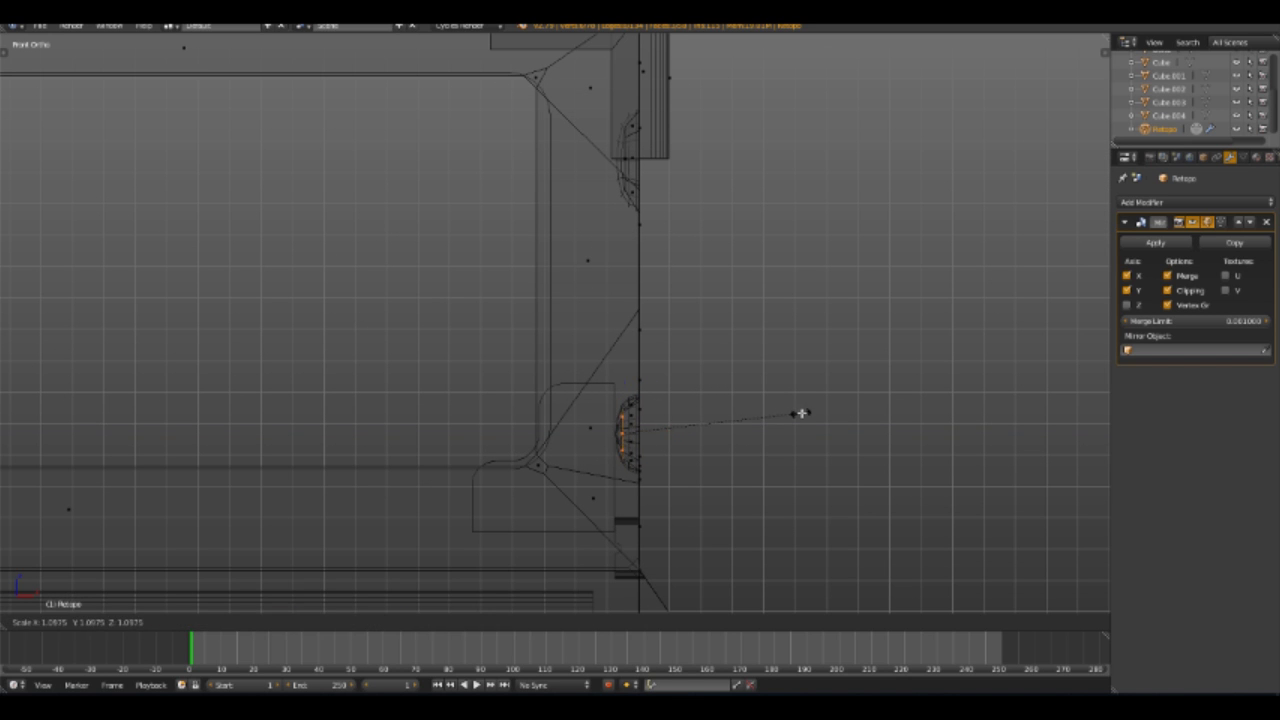
pyautogui.click(800, 413)
pyautogui.moveTo(800, 413)
pyautogui.mouseDown(button='middle')
pyautogui.moveTo(714, 451)
pyautogui.moveTo(654, 434)
pyautogui.moveTo(692, 486)
pyautogui.moveTo(746, 486)
pyautogui.moveTo(706, 349)
pyautogui.moveTo(660, 326)
pyautogui.moveTo(609, 387)
pyautogui.moveTo(691, 380)
pyautogui.moveTo(543, 286)
pyautogui.moveTo(651, 276)
pyautogui.moveTo(614, 237)
pyautogui.moveTo(569, 449)
pyautogui.mouseUp(button='middle')
pyautogui.press('Tab')
pyautogui.press('z')
pyautogui.press('Tab')
pyautogui.press('a')
pyautogui.press('a')
# Add a low-side-count cylinder and move it under the model's base in front wireframe view
pyautogui.scroll(5, 569, 449)
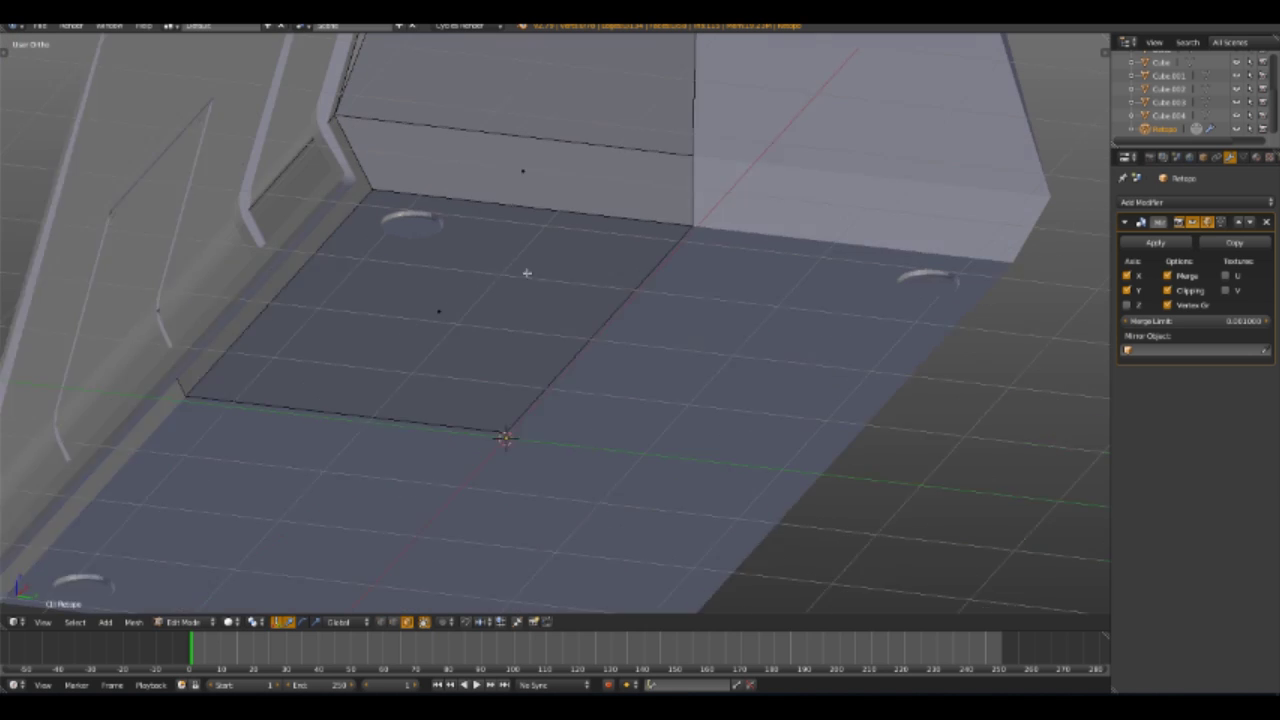
pyautogui.moveTo(526, 271); pyautogui.dragTo(613, 300, button='middle')
pyautogui.hotkey('shift', 'a')
pyautogui.click(670, 349)
pyautogui.press('t')
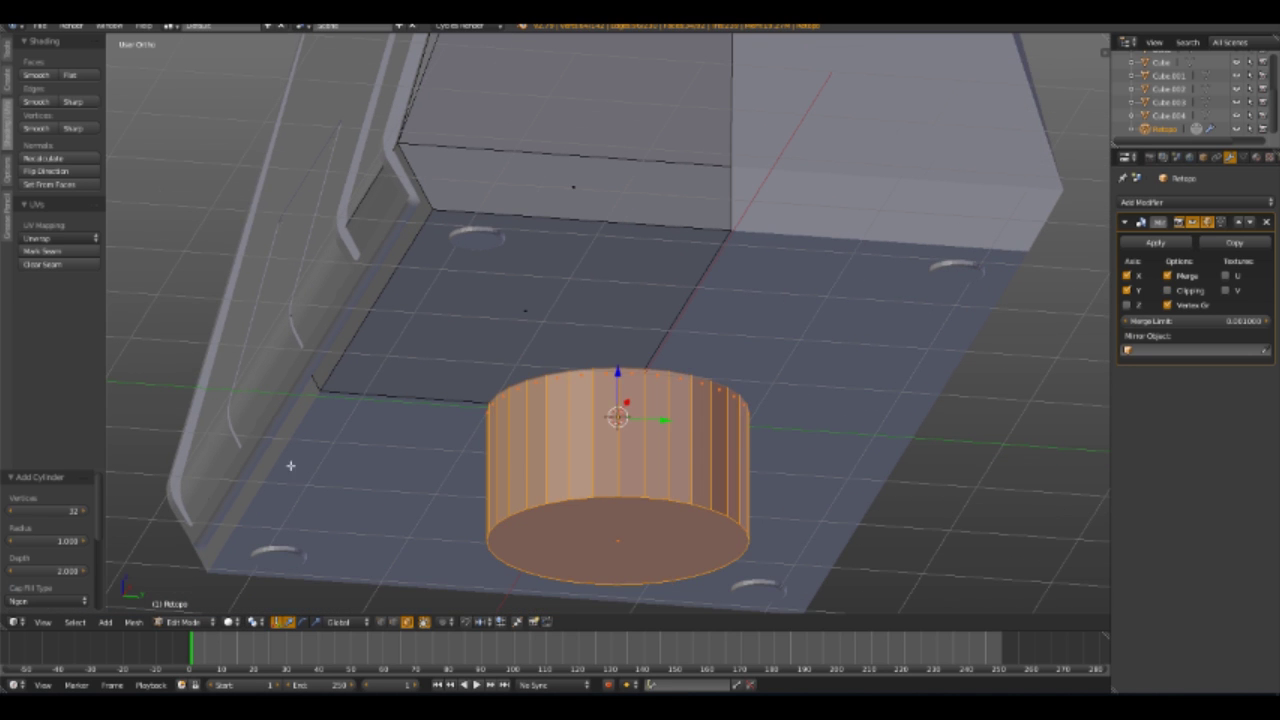
pyautogui.press('Return')
pyautogui.write('12')
pyautogui.press('Return')
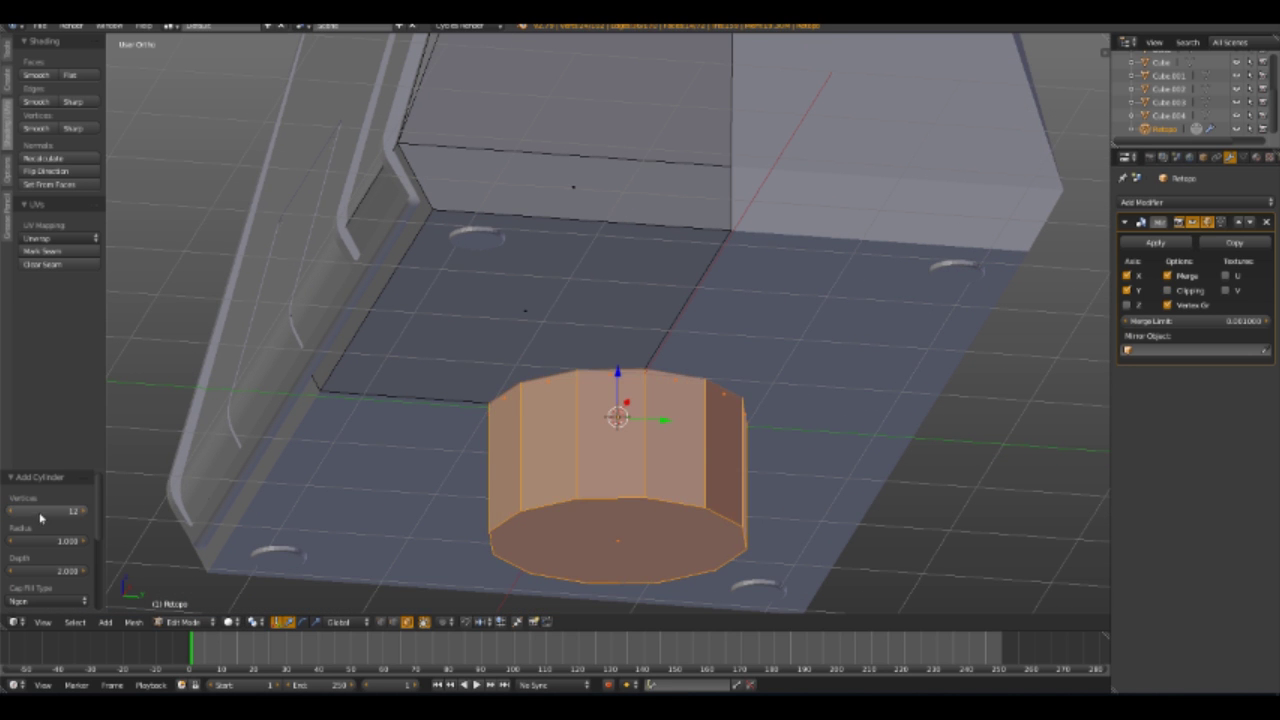
pyautogui.press('z')
pyautogui.press('KP_1')
pyautogui.moveTo(686, 471); pyautogui.dragTo(474, 391, button='middle')
# Scale the cylinder down and flatten it into a thin disc
pyautogui.press('a')
pyautogui.press('x')
pyautogui.press('Escape')
pyautogui.press('a')
pyautogui.press('s')
pyautogui.click(468, 197)
pyautogui.press('KP_1')
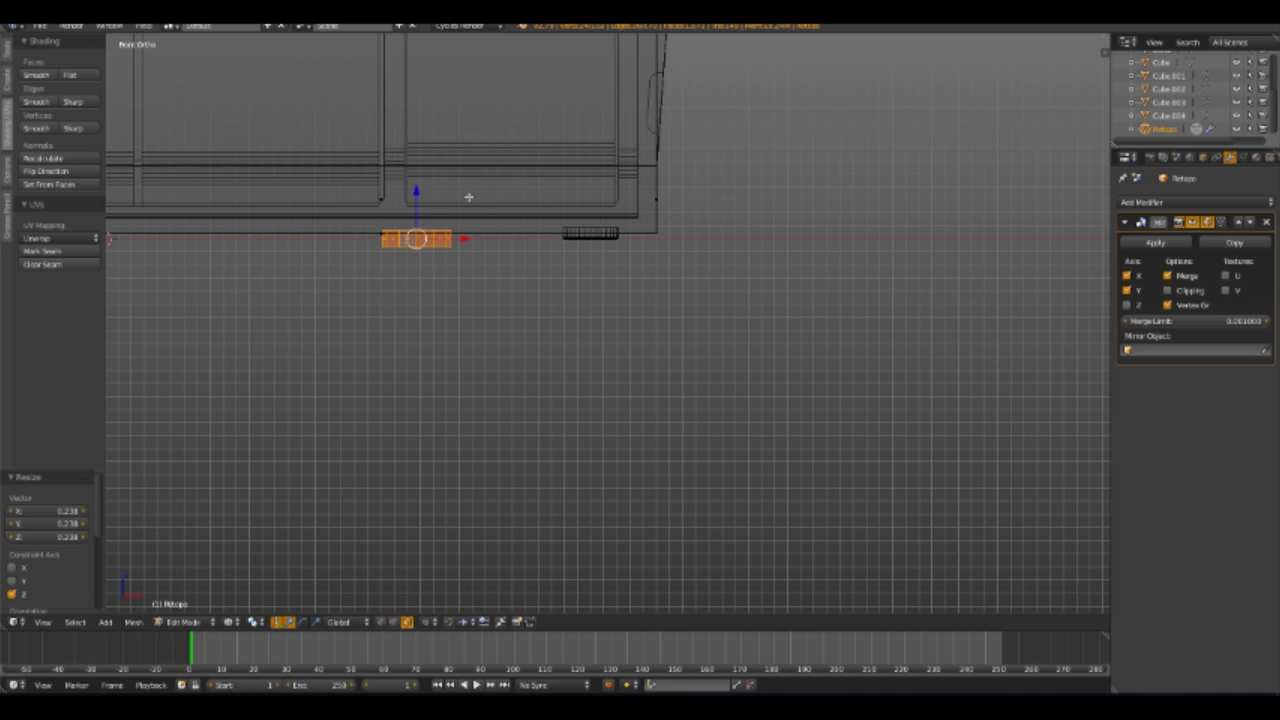
pyautogui.scroll(6, 710, 227)
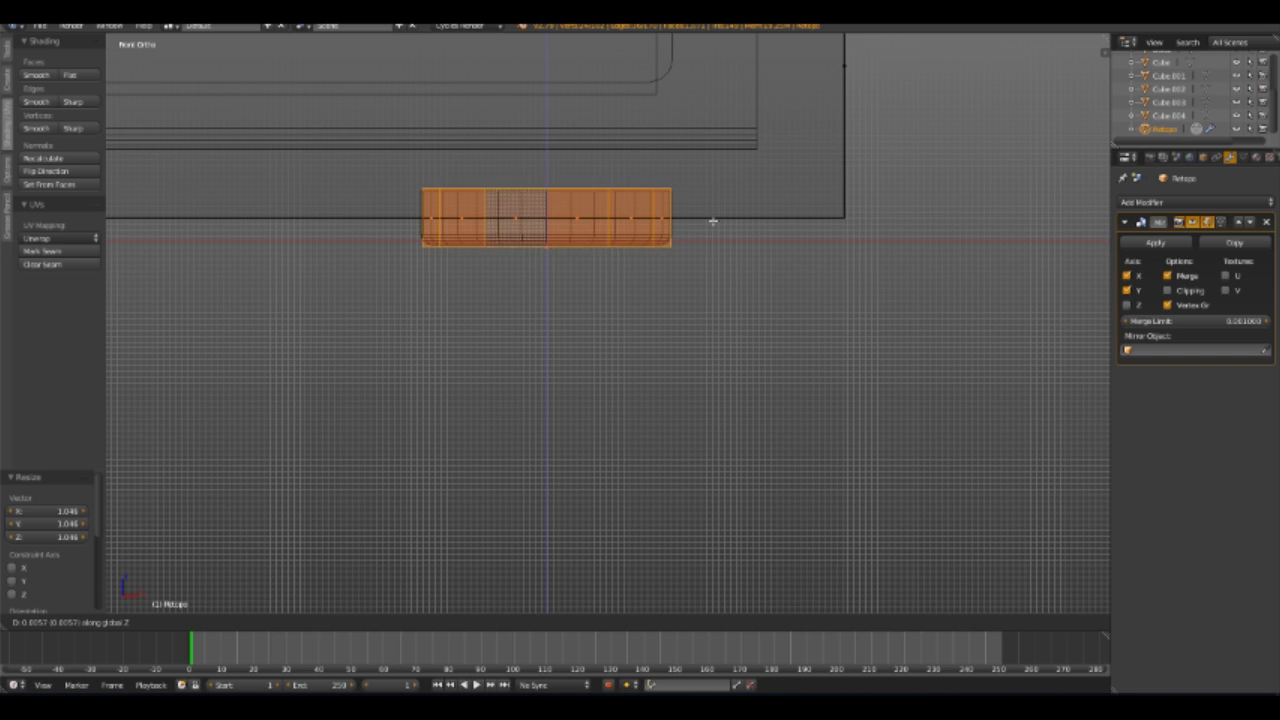
# In side view, select the linked foot piece and move it along Y over the high-poly cylinder
pyautogui.press('a')
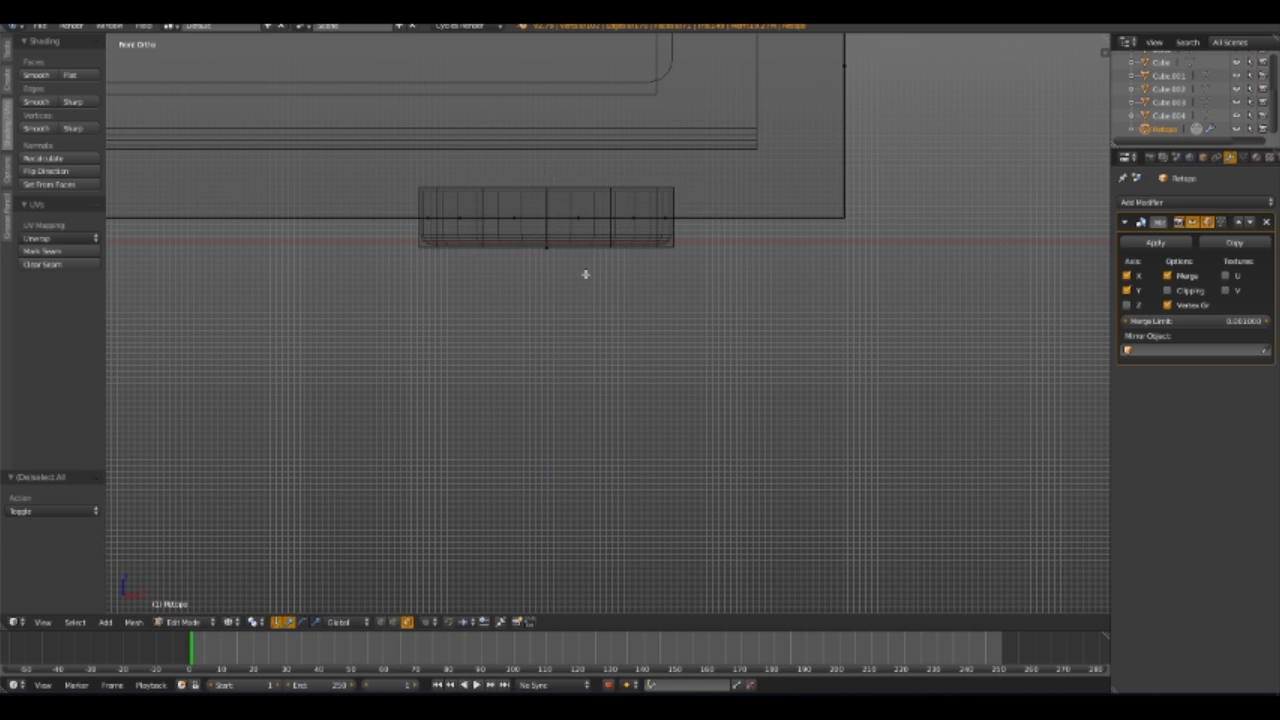
pyautogui.moveTo(586, 274); pyautogui.dragTo(640, 340, button='middle')
pyautogui.press('KP_3')
pyautogui.press('l')
pyautogui.press('g')
pyautogui.press('y')
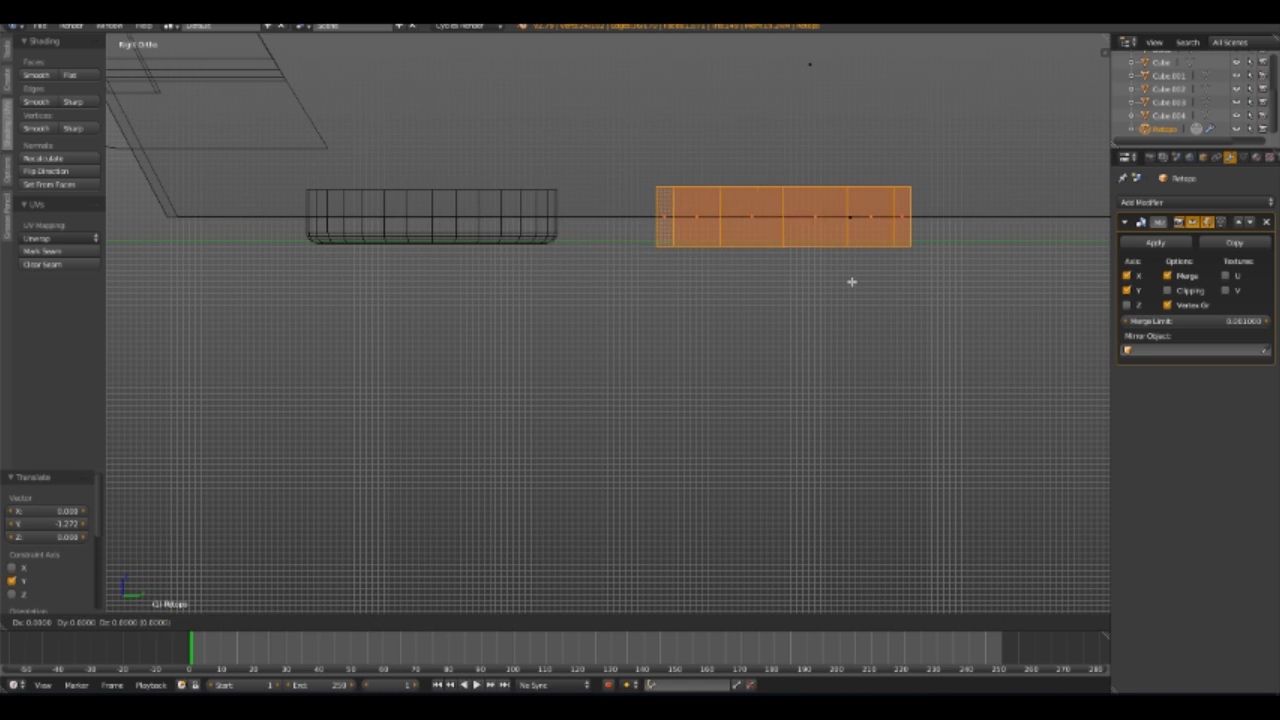
pyautogui.click(500, 271)
# Bevel the foot's bottom edge loop with Ctrl+B
pyautogui.press('a')
pyautogui.moveTo(500, 271); pyautogui.dragTo(459, 258, button='middle')
pyautogui.keyDown('alt'); pyautogui.rightClick(459, 258); pyautogui.keyUp('alt')
pyautogui.press('KP_3')
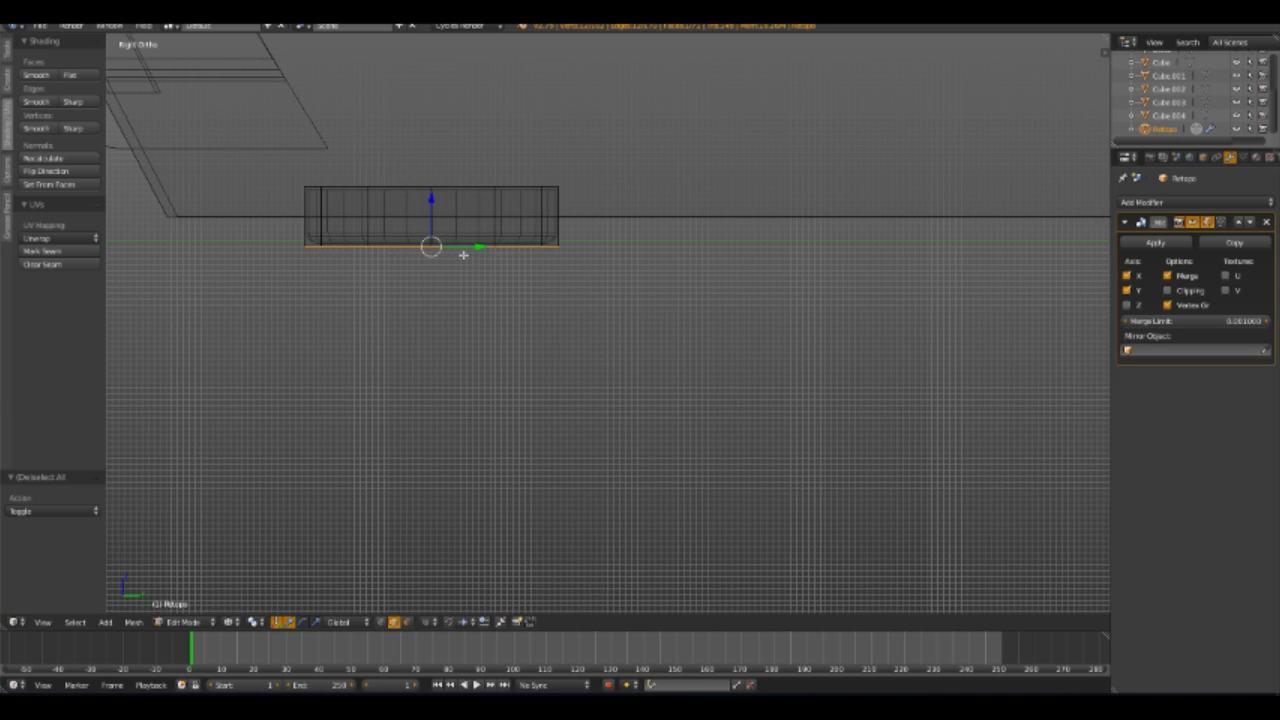
pyautogui.hotkey('ctrl', 'b')
pyautogui.click(481, 255)
# Inspect the bevelled foot up close and return to Object Mode
pyautogui.press('l')
pyautogui.press('a')
pyautogui.scroll(5, 500, 249)
pyautogui.moveTo(500, 249); pyautogui.dragTo(537, 382, button='middle')
pyautogui.press('Tab')
pyautogui.scroll(-4, 537, 382)
# In Edit Mode, extrude the selected edge loop and scale it along the panel's tapered side
pyautogui.moveTo(623, 423)
pyautogui.mouseDown(button='middle')
pyautogui.moveTo(678, 386)
pyautogui.moveTo(672, 408)
pyautogui.mouseUp(button='middle')
pyautogui.press('Tab')
pyautogui.scroll(3, 672, 408)
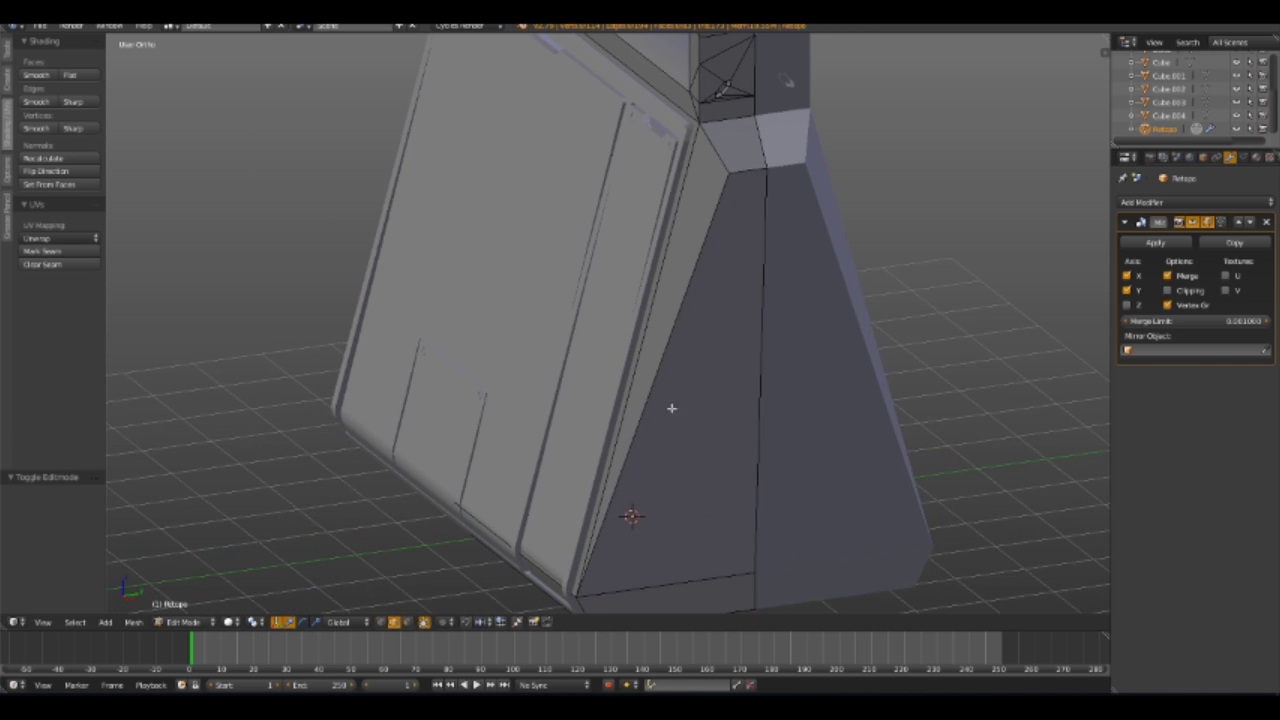
pyautogui.moveTo(582, 476); pyautogui.dragTo(640, 251, button='middle')
pyautogui.press('e')
pyautogui.press('s')
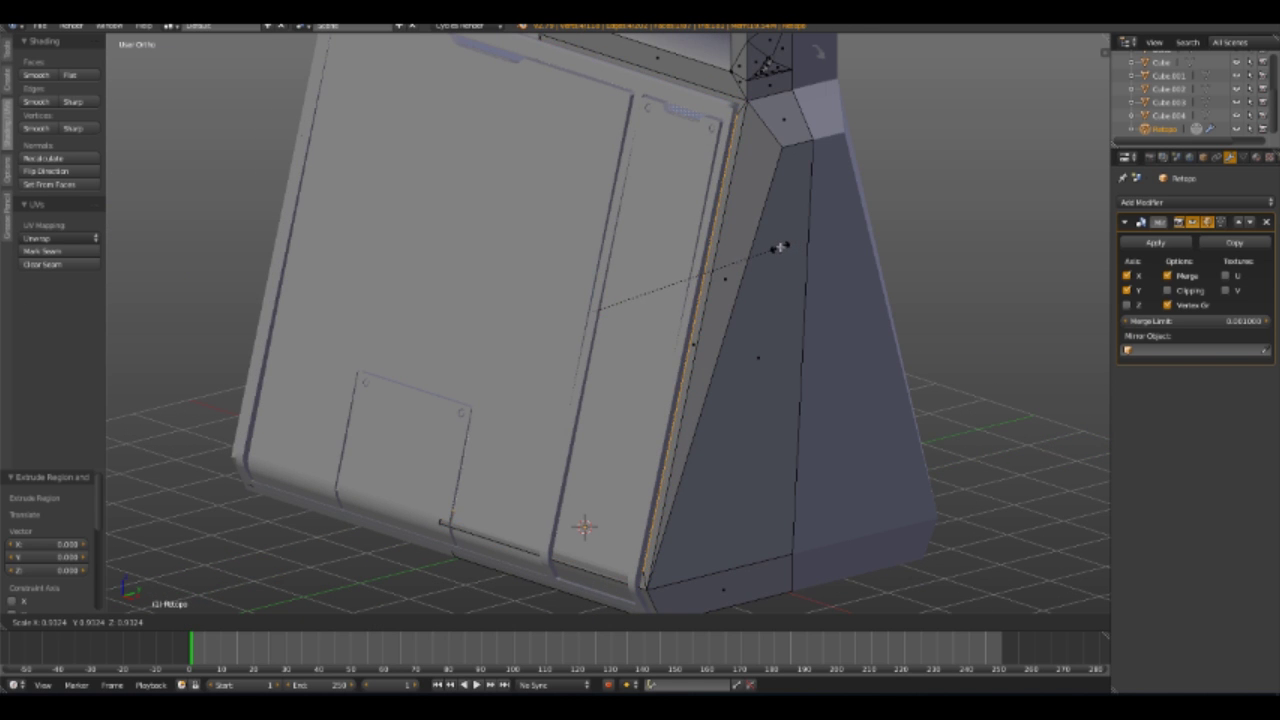
pyautogui.click(778, 247)
# Extrude the bottom faces and shrink them slightly to 0.958
pyautogui.moveTo(778, 247); pyautogui.dragTo(660, 380, button='middle')
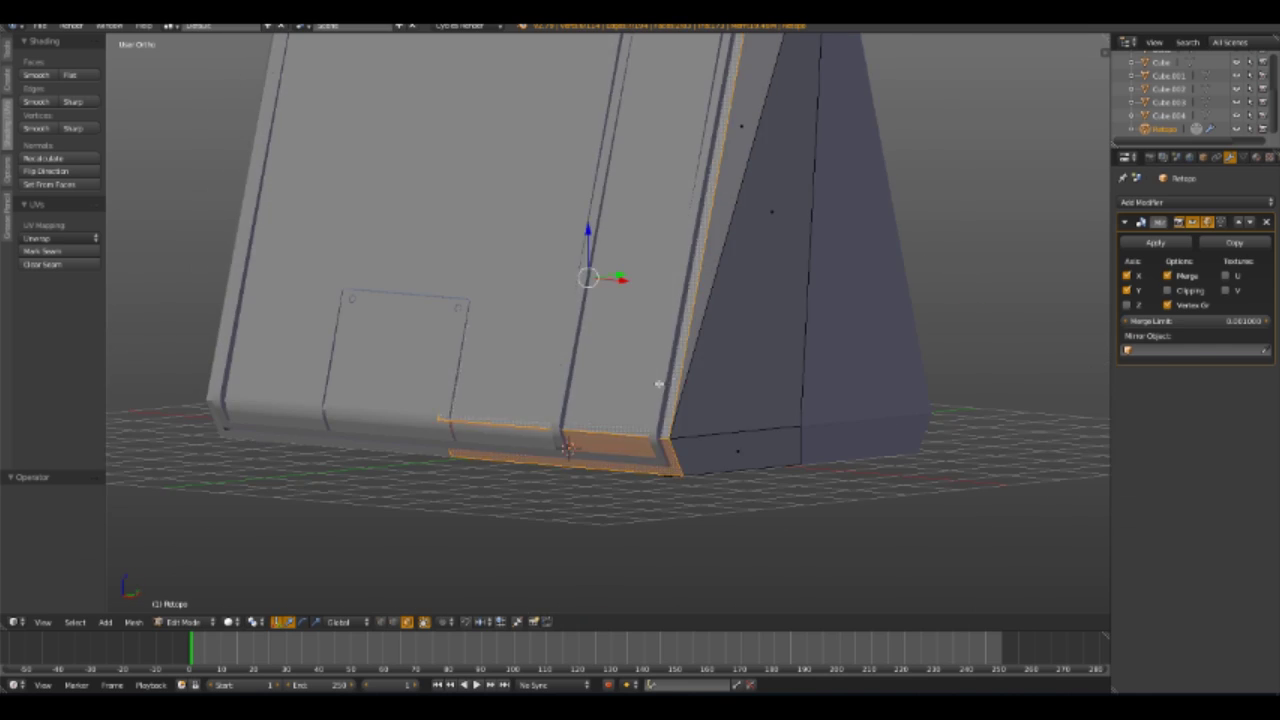
pyautogui.press('e')
pyautogui.click(846, 336)
pyautogui.press('s')
pyautogui.click(863, 340)
pyautogui.moveTo(863, 340); pyautogui.dragTo(800, 349, button='middle')
# Move the new faces along Y, then frame the door in front orthographic view
pyautogui.press('g')
pyautogui.press('y')
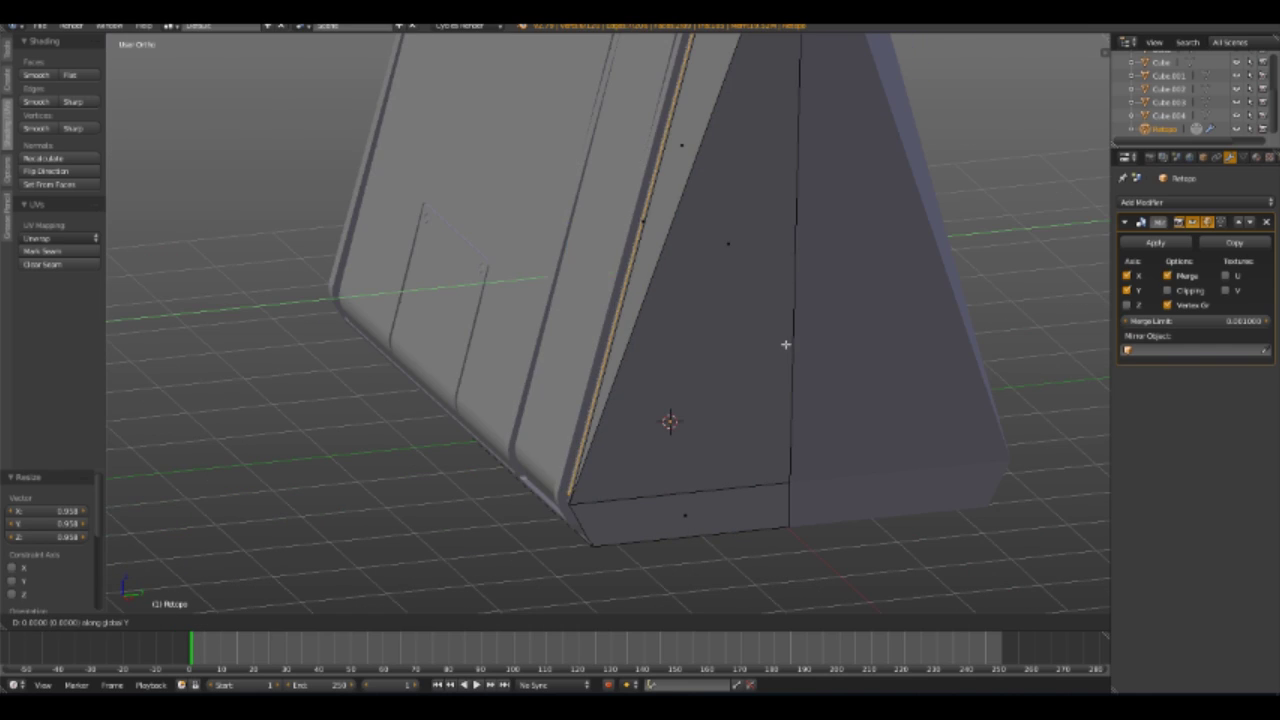
pyautogui.click(779, 343)
pyautogui.press('KP_1')
pyautogui.scroll(-3, 780, 343)
pyautogui.scroll(2, 631, 277)
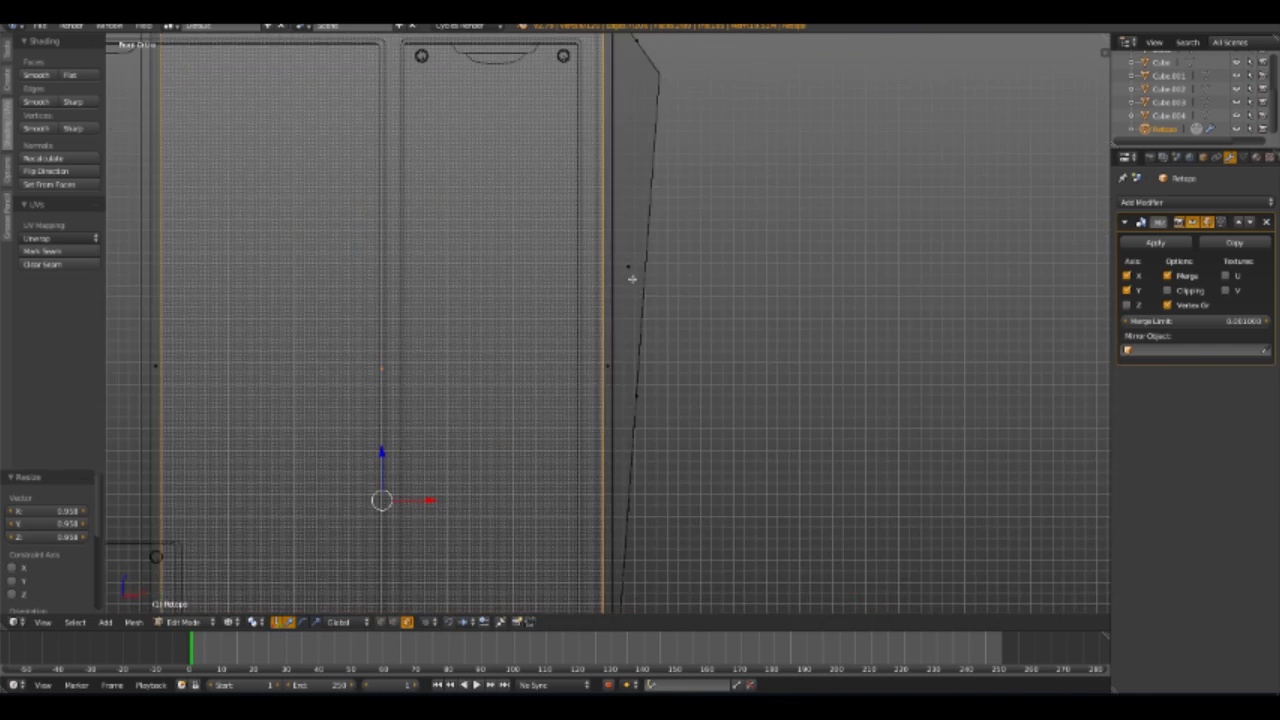
pyautogui.keyDown('shift'); pyautogui.moveTo(631, 277); pyautogui.dragTo(697, 455, button='middle'); pyautogui.keyUp('shift')
pyautogui.scroll(2, 697, 455)
pyautogui.keyDown('shift'); pyautogui.moveTo(780, 491); pyautogui.dragTo(828, 551, button='middle'); pyautogui.keyUp('shift')
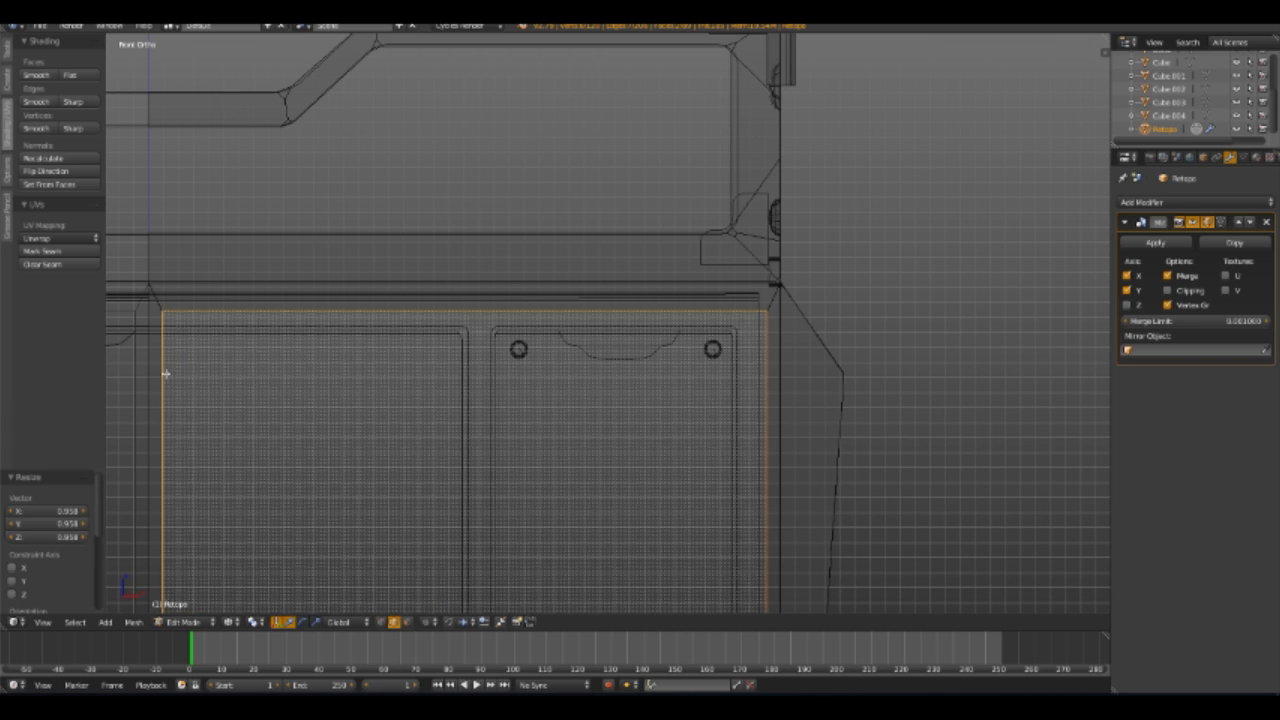
# Delete the extra face and edges over the front door
pyautogui.press('x')
pyautogui.click(163, 372)
pyautogui.press('x')
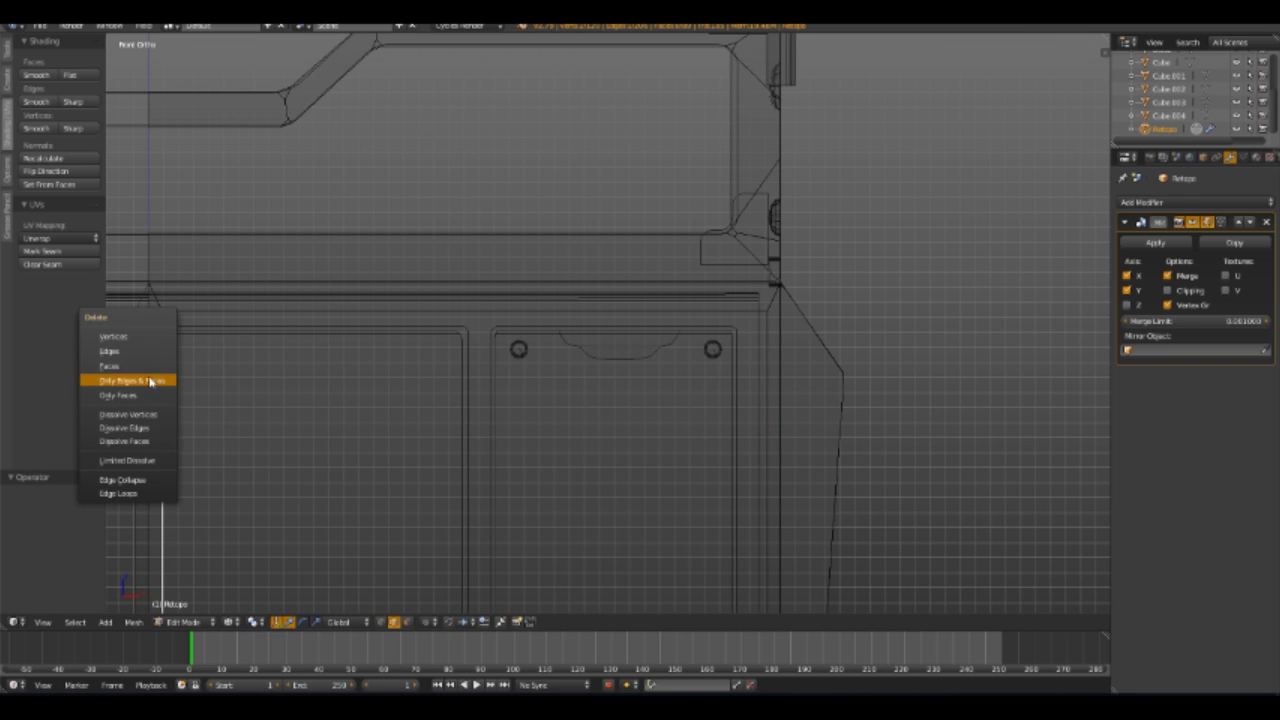
pyautogui.click(150, 357)
pyautogui.keyDown('shift'); pyautogui.moveTo(247, 397); pyautogui.dragTo(494, 349, button='middle'); pyautogui.keyUp('shift')
# Slide a corner vertex along X and check the door alignment in perspective
pyautogui.moveTo(426, 262); pyautogui.dragTo(591, 286)
pyautogui.moveTo(591, 286)
pyautogui.keyDown('shift'); pyautogui.mouseDown(button='middle')
pyautogui.moveTo(500, 263)
pyautogui.moveTo(357, 372)
pyautogui.mouseUp(button='middle'); pyautogui.keyUp('shift')
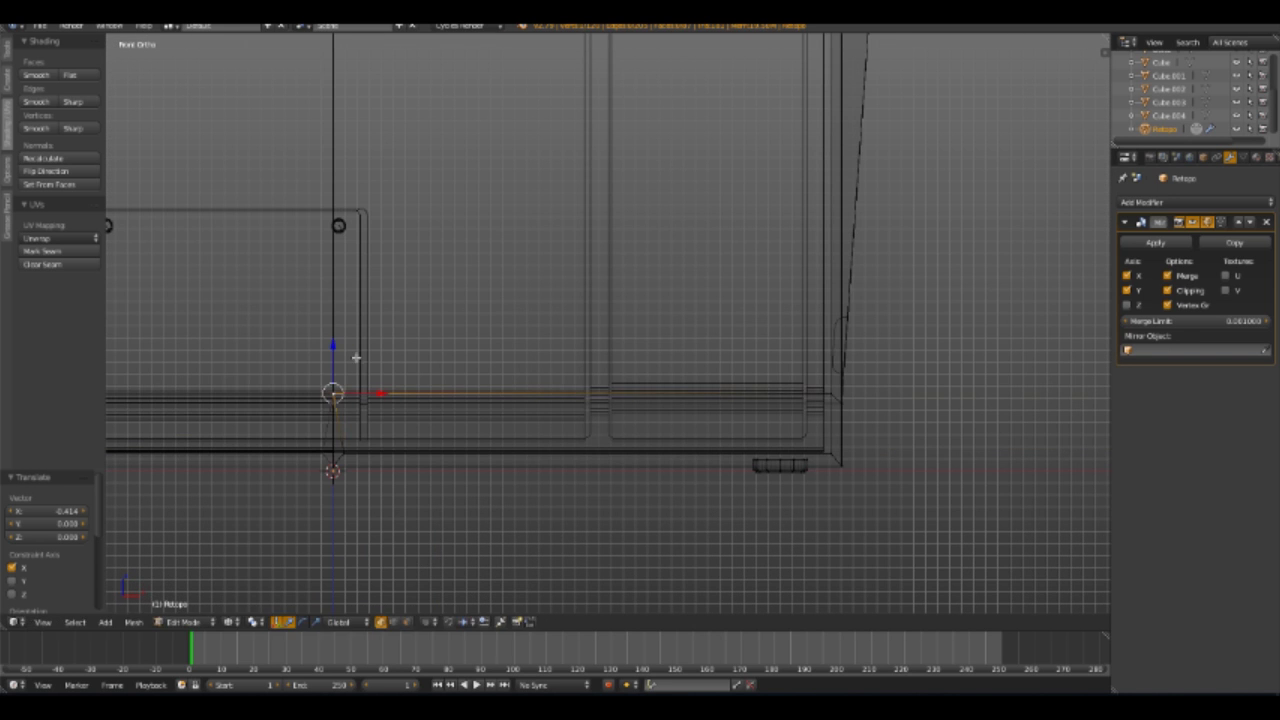
pyautogui.click(249, 451)
pyautogui.moveTo(249, 451)
pyautogui.mouseDown(button='middle')
pyautogui.moveTo(440, 343)
pyautogui.moveTo(491, 351)
pyautogui.mouseUp(button='middle')
pyautogui.press('KP_1')
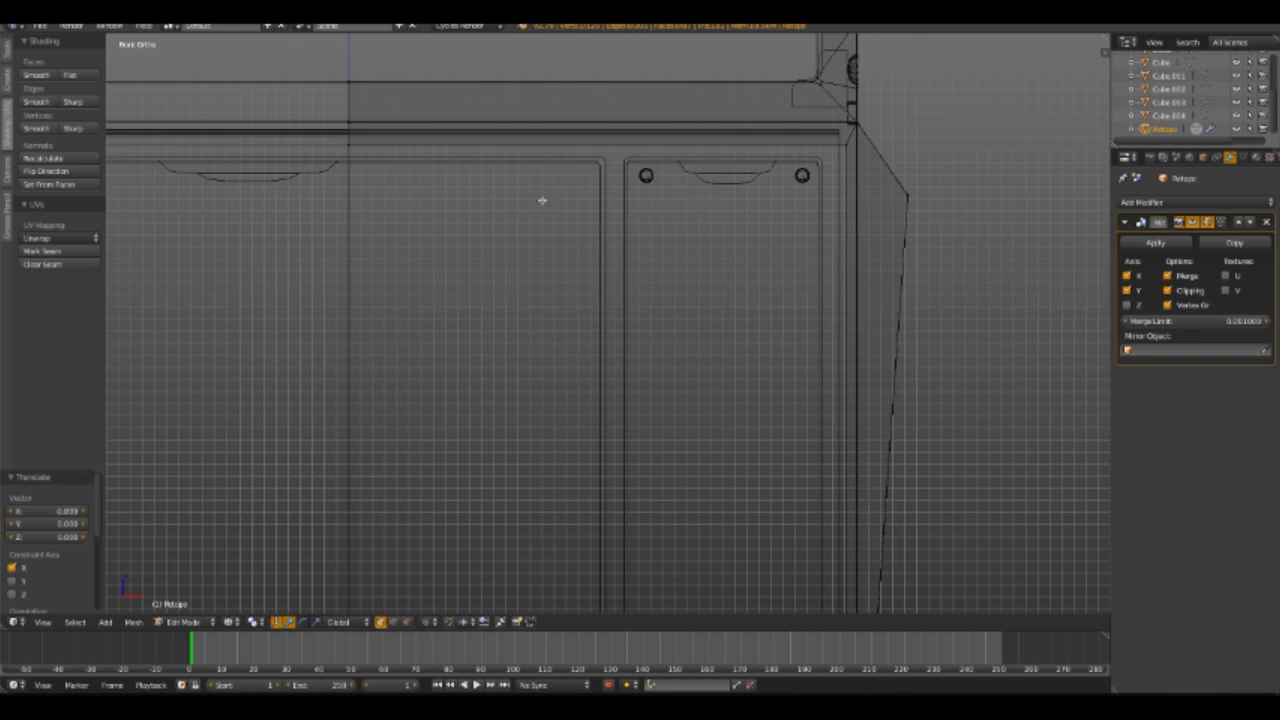
pyautogui.moveTo(713, 236)
pyautogui.mouseDown(button='middle')
pyautogui.moveTo(752, 254)
pyautogui.moveTo(651, 140)
pyautogui.mouseUp(button='middle')
pyautogui.press('KP_1')
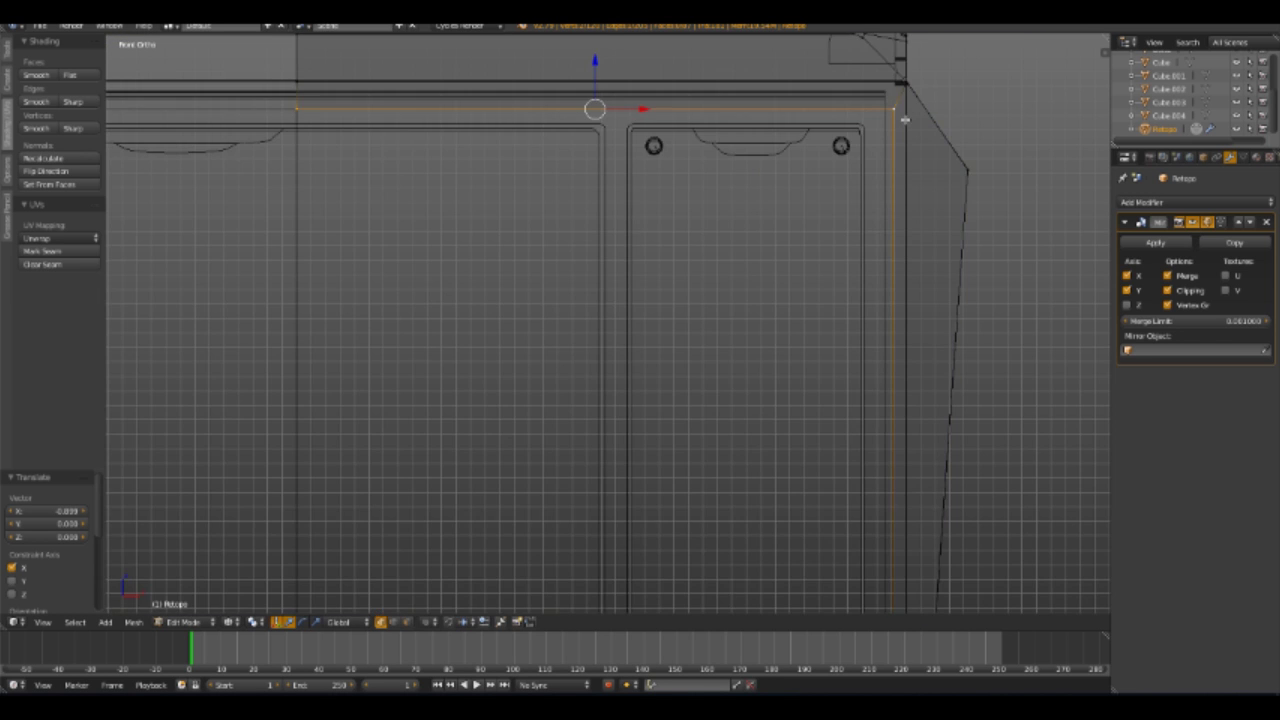
# Move the selected door frame edge along X to match the high-poly outline
pyautogui.scroll(3, 759, 342)
pyautogui.scroll(-5, 759, 342)
pyautogui.scroll(4, 793, 463)
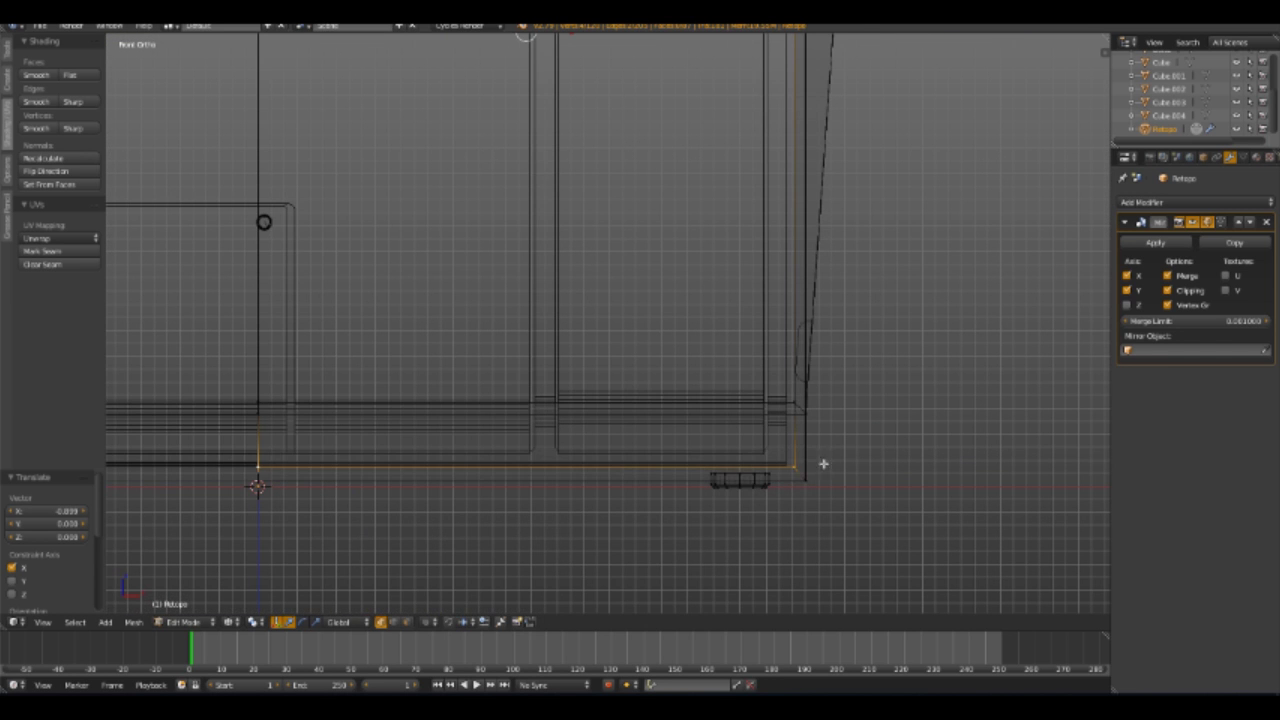
pyautogui.keyDown('shift'); pyautogui.scroll(3, 823, 463); pyautogui.keyUp('shift')
pyautogui.press('g')
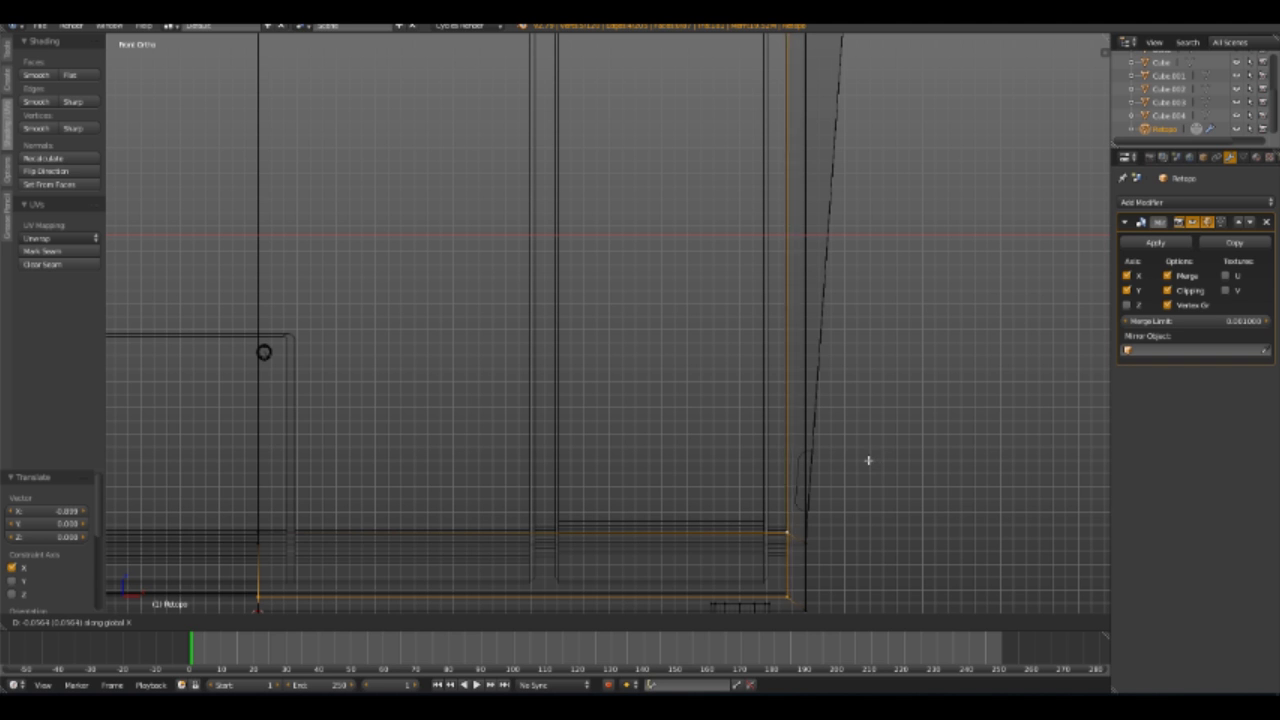
pyautogui.click(869, 460)
pyautogui.scroll(-3, 869, 460)
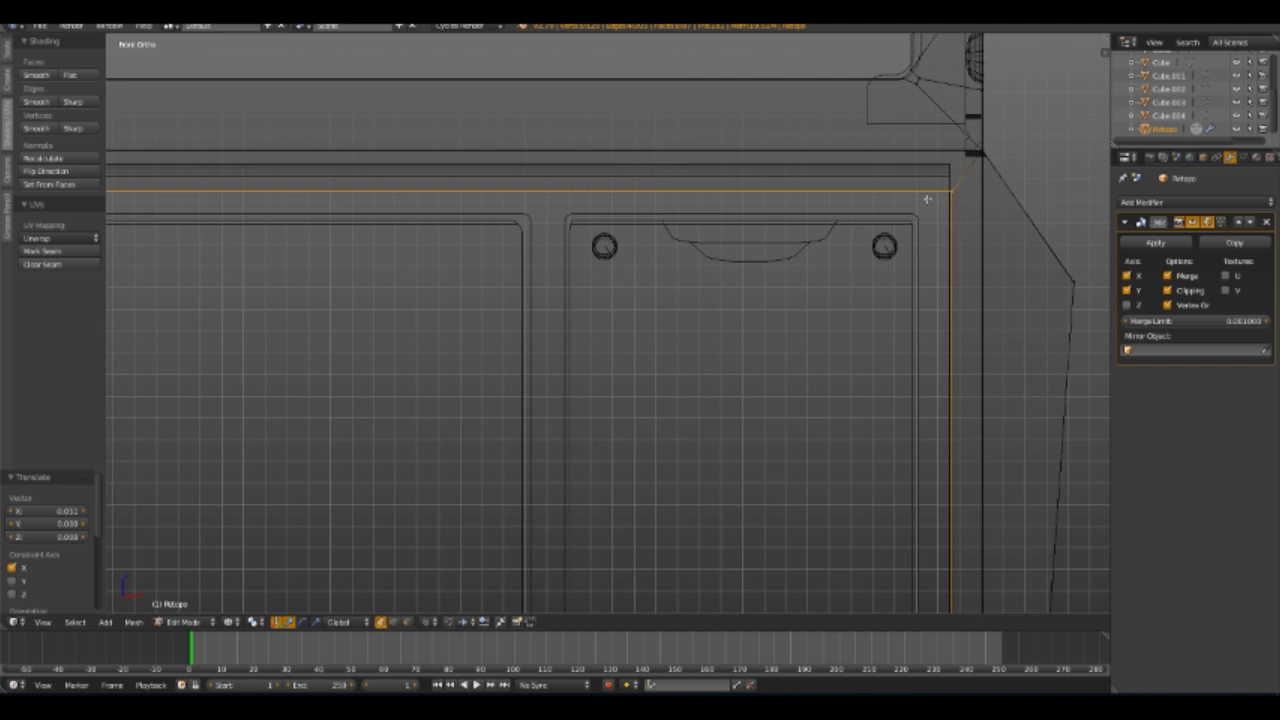
pyautogui.scroll(4, 466, 211)
# Raise the door's top edge 0.129 along Z and deselect everything
pyautogui.press('g')
pyautogui.press('z')
pyautogui.click(673, 211)
pyautogui.scroll(-3, 526, 277)
pyautogui.press('a')
pyautogui.moveTo(526, 277)
pyautogui.mouseDown(button='middle')
pyautogui.moveTo(543, 286)
pyautogui.moveTo(448, 394)
pyautogui.moveTo(526, 305)
pyautogui.mouseUp(button='middle')
# Align the bottom and side edge loop to the high-poly model in Right Ortho view
pyautogui.scroll(2, 526, 305)
pyautogui.rightClick(557, 263)
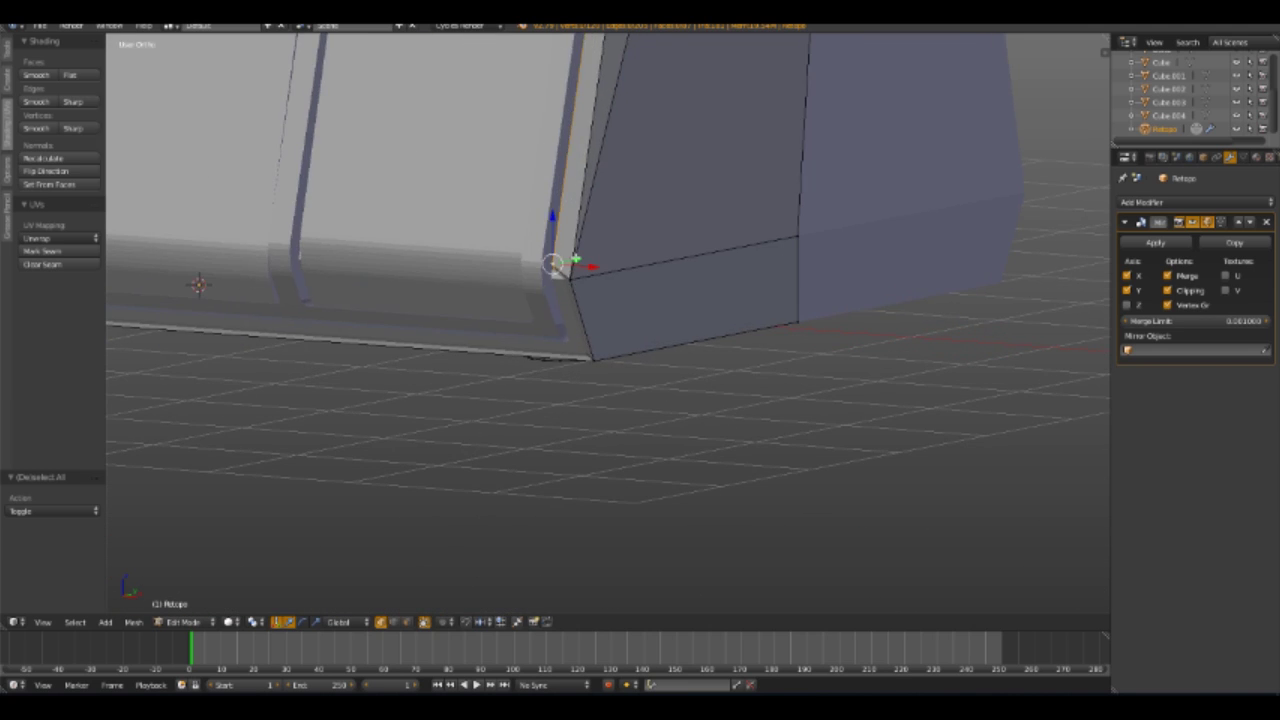
pyautogui.press('z')
pyautogui.scroll(2, 557, 263)
pyautogui.keyDown('alt'); pyautogui.rightClick(278, 245); pyautogui.keyUp('alt')
pyautogui.press('KP_3')
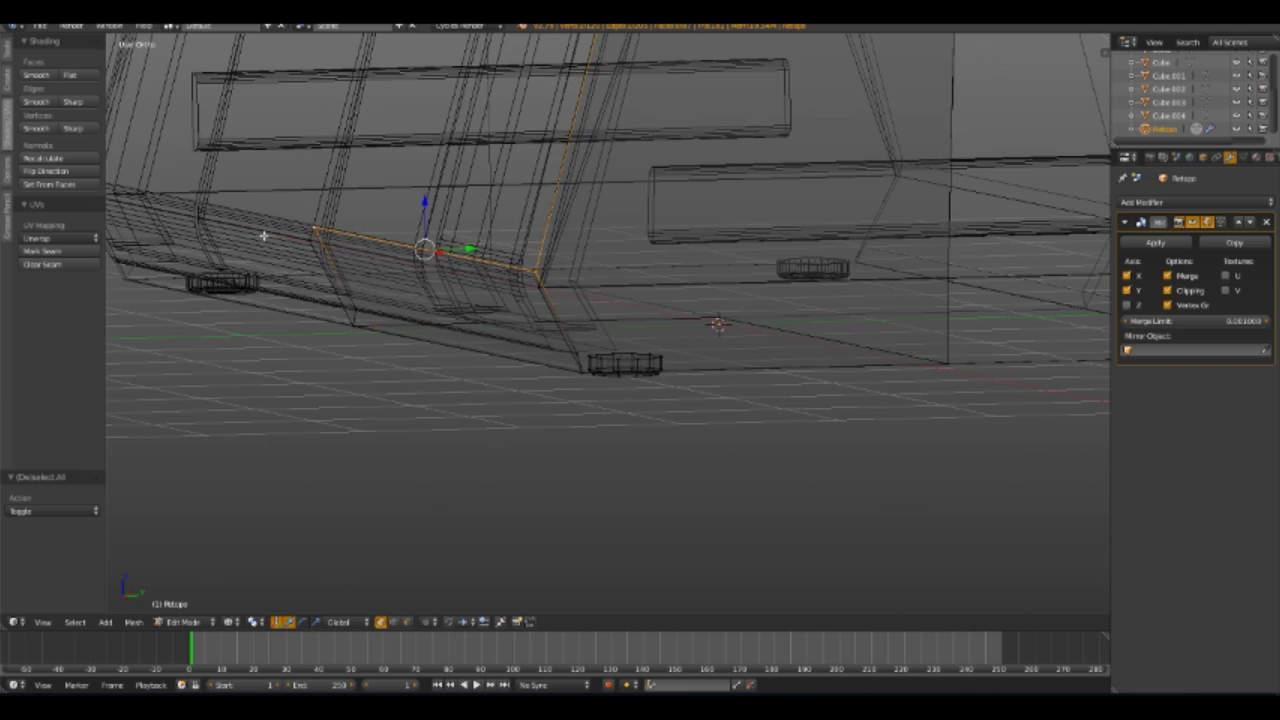
pyautogui.press('g')
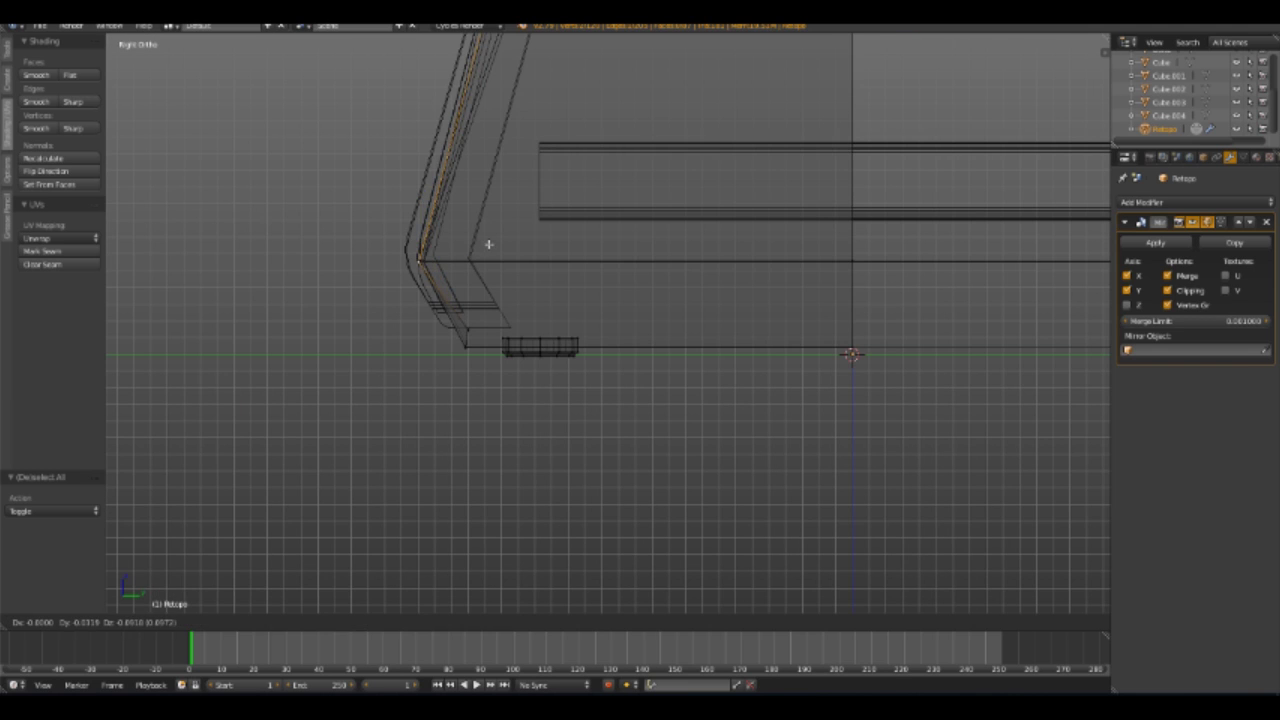
pyautogui.click(493, 243)
# Align the neighbouring corner edge loop to the high-poly model as well
pyautogui.keyDown('shift'); pyautogui.moveTo(493, 243); pyautogui.dragTo(509, 460, button='middle'); pyautogui.keyUp('shift')
pyautogui.scroll(2, 529, 477)
pyautogui.keyDown('shift'); pyautogui.moveTo(497, 337); pyautogui.dragTo(562, 143, button='middle'); pyautogui.keyUp('shift')
pyautogui.keyDown('alt'); pyautogui.rightClick(537, 249); pyautogui.keyUp('alt')
pyautogui.press('g')
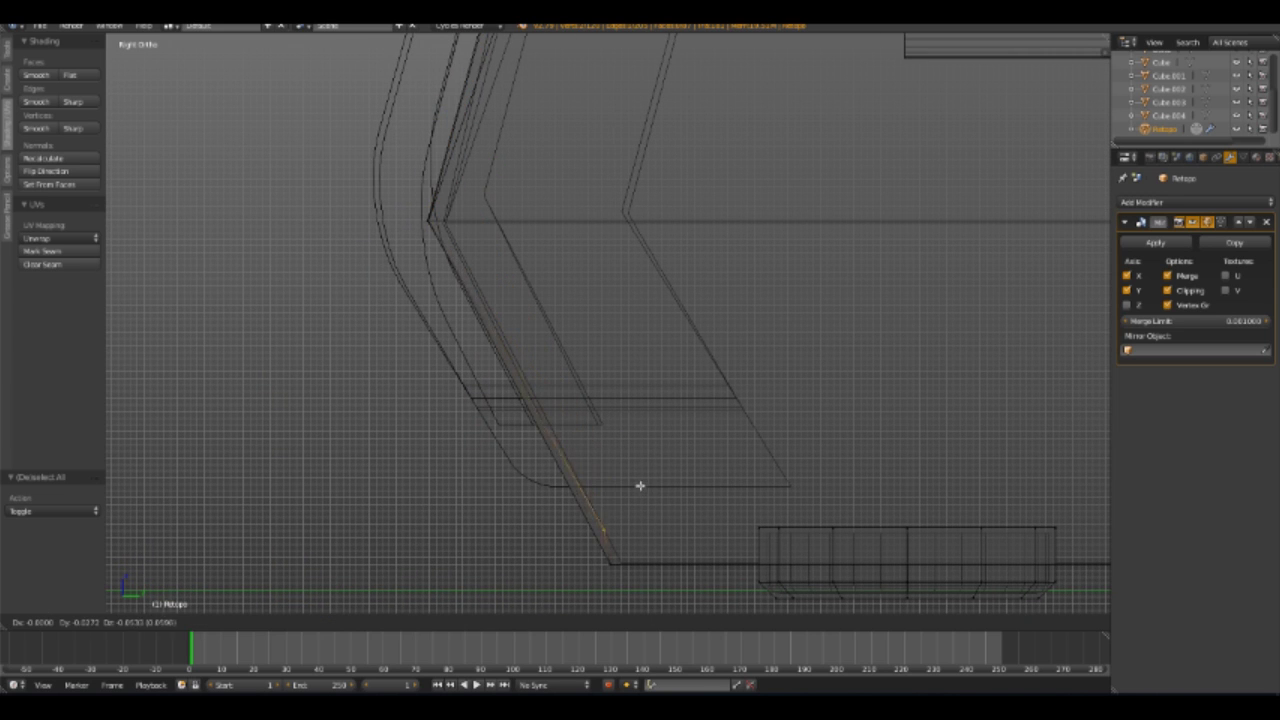
pyautogui.click(605, 439)
# Extrude the panel's bottom edge loop
pyautogui.moveTo(605, 439)
pyautogui.mouseDown(button='middle')
pyautogui.moveTo(580, 429)
pyautogui.moveTo(746, 443)
pyautogui.moveTo(580, 366)
pyautogui.mouseUp(button='middle')
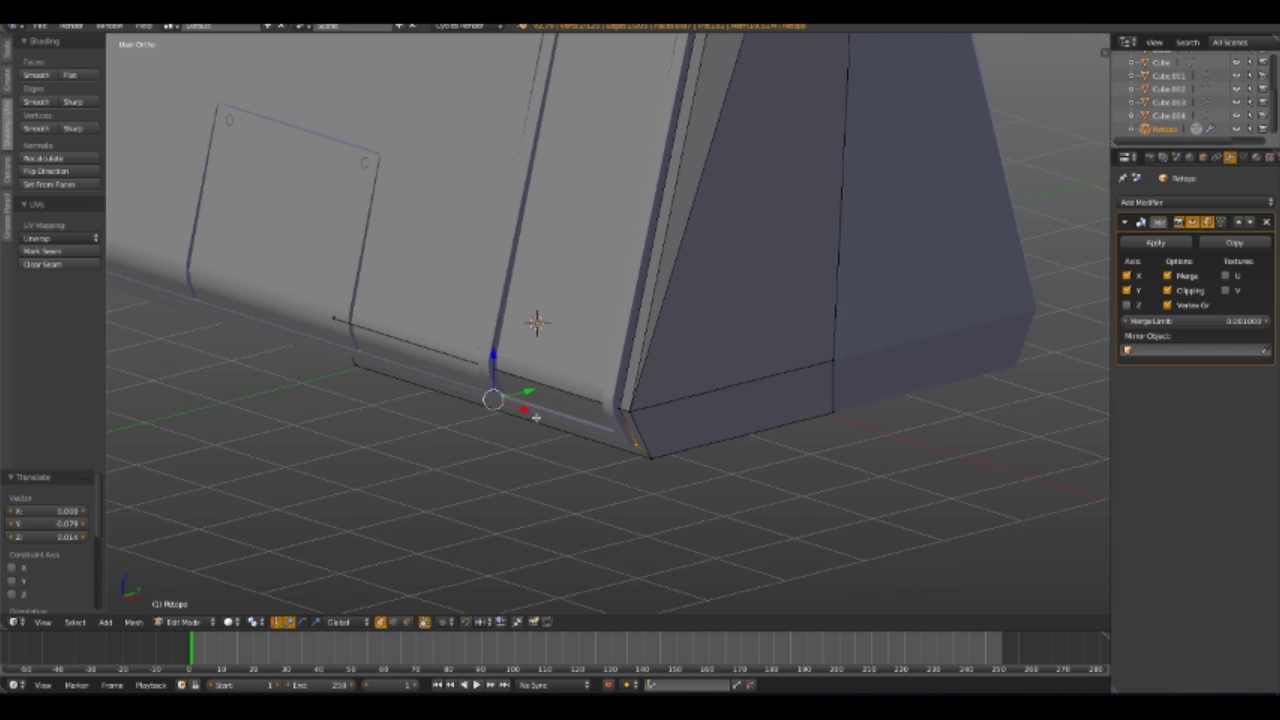
pyautogui.scroll(2, 580, 366)
pyautogui.keyDown('alt'); pyautogui.rightClick(688, 423); pyautogui.keyUp('alt')
pyautogui.moveTo(688, 423); pyautogui.dragTo(406, 580, button='middle')
pyautogui.moveTo(511, 440)
pyautogui.mouseDown(button='middle')
pyautogui.moveTo(650, 406)
pyautogui.moveTo(617, 483)
pyautogui.moveTo(523, 486)
pyautogui.mouseUp(button='middle')
pyautogui.press('e')
pyautogui.click(643, 403)
# Delete the stray edges and the unwanted faces on the lower panel
pyautogui.press('x')
pyautogui.click(555, 435)
pyautogui.moveTo(555, 435); pyautogui.dragTo(529, 403, button='middle')
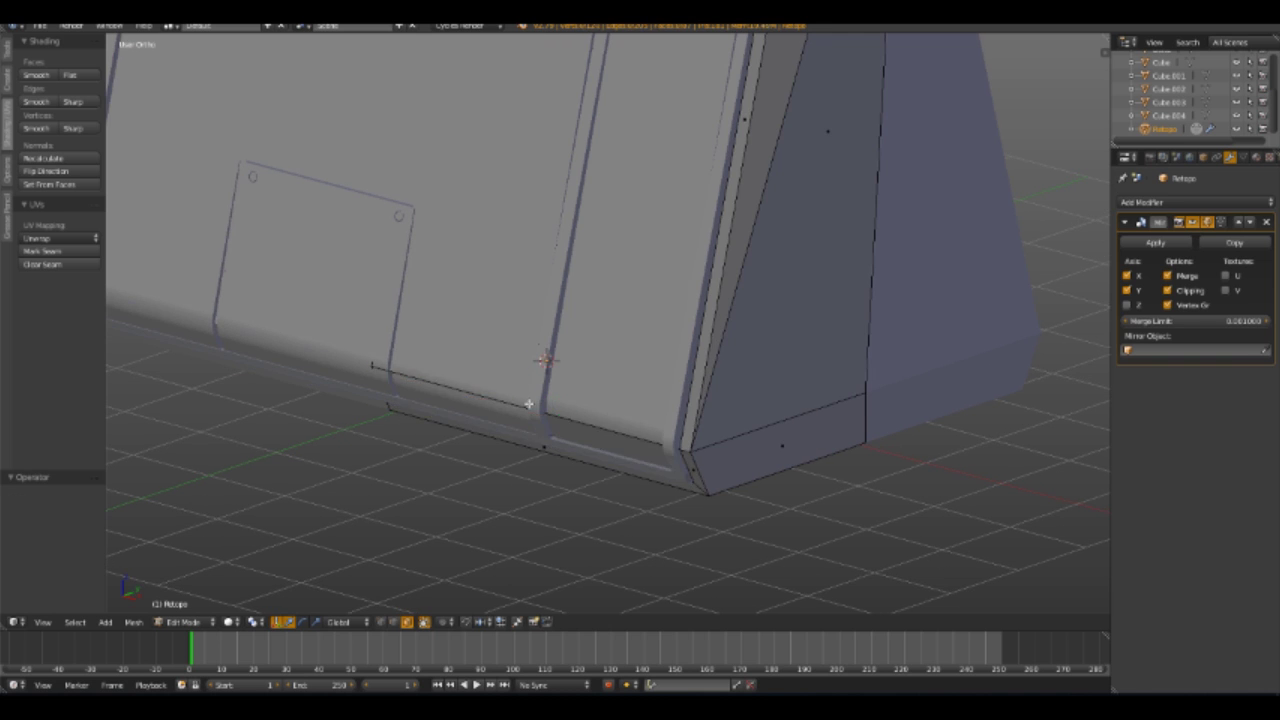
pyautogui.rightClick(529, 423)
pyautogui.press('x')
pyautogui.click(591, 455)
# Delete a leftover stray edge in wireframe view
pyautogui.moveTo(591, 455); pyautogui.dragTo(398, 625, button='middle')
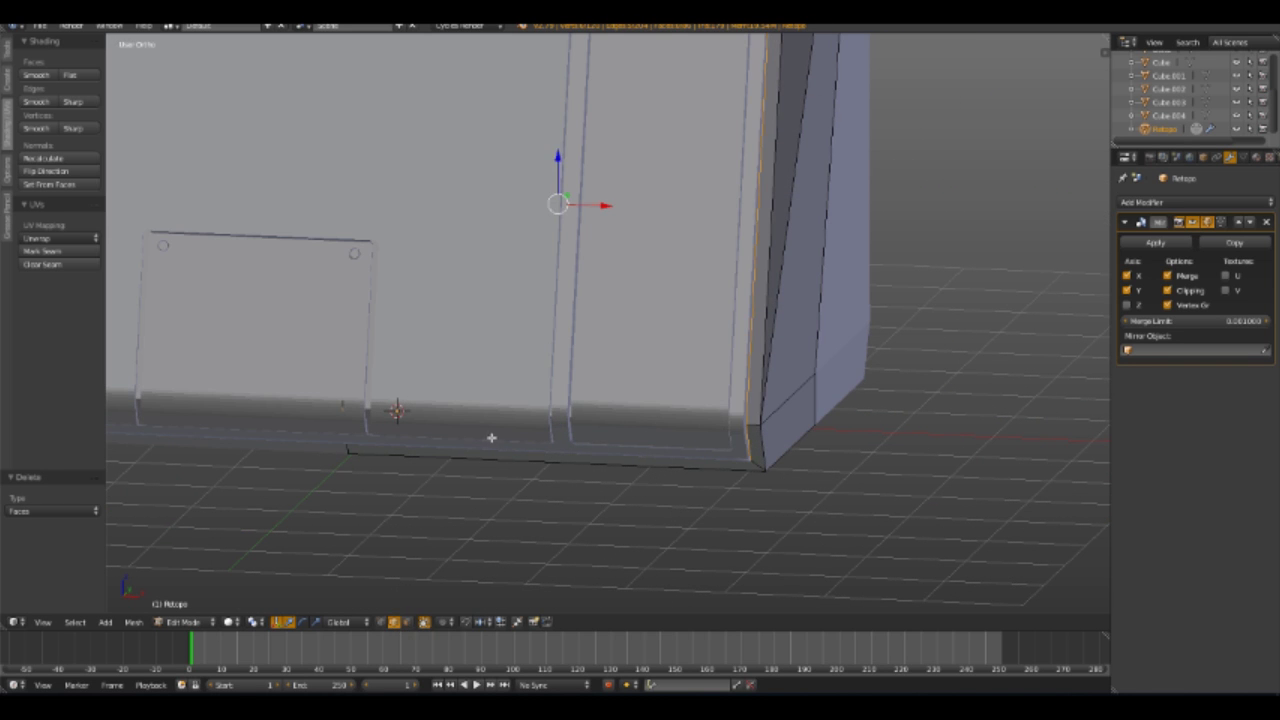
pyautogui.press('z')
pyautogui.rightClick(387, 400)
pyautogui.moveTo(387, 400); pyautogui.dragTo(400, 455, button='middle')
pyautogui.press('x')
pyautogui.click(400, 455)
pyautogui.moveTo(312, 560); pyautogui.dragTo(309, 535, button='middle')
pyautogui.press('x')
pyautogui.click(251, 503)
pyautogui.moveTo(251, 503)
pyautogui.mouseDown(button='middle')
pyautogui.moveTo(457, 471)
pyautogui.moveTo(573, 411)
pyautogui.moveTo(460, 330)
pyautogui.moveTo(504, 342)
pyautogui.moveTo(597, 314)
pyautogui.moveTo(443, 391)
pyautogui.moveTo(491, 449)
pyautogui.mouseUp(button='middle')
# Select the right panel edge loop of the lower frame in Right Ortho view
pyautogui.press('z')
pyautogui.scroll(-2, 505, 303)
pyautogui.moveTo(505, 303)
pyautogui.mouseDown(button='middle')
pyautogui.moveTo(620, 306)
pyautogui.moveTo(636, 279)
pyautogui.moveTo(631, 391)
pyautogui.mouseUp(button='middle')
pyautogui.scroll(3, 636, 279)
pyautogui.keyDown('alt'); pyautogui.rightClick(631, 391); pyautogui.keyUp('alt')
pyautogui.scroll(-3, 631, 391)
pyautogui.moveTo(491, 466)
pyautogui.mouseDown(button='middle')
pyautogui.moveTo(486, 366)
pyautogui.moveTo(666, 194)
pyautogui.mouseUp(button='middle')
pyautogui.scroll(3, 685, 117)
pyautogui.moveTo(685, 117); pyautogui.dragTo(536, 413, button='middle')
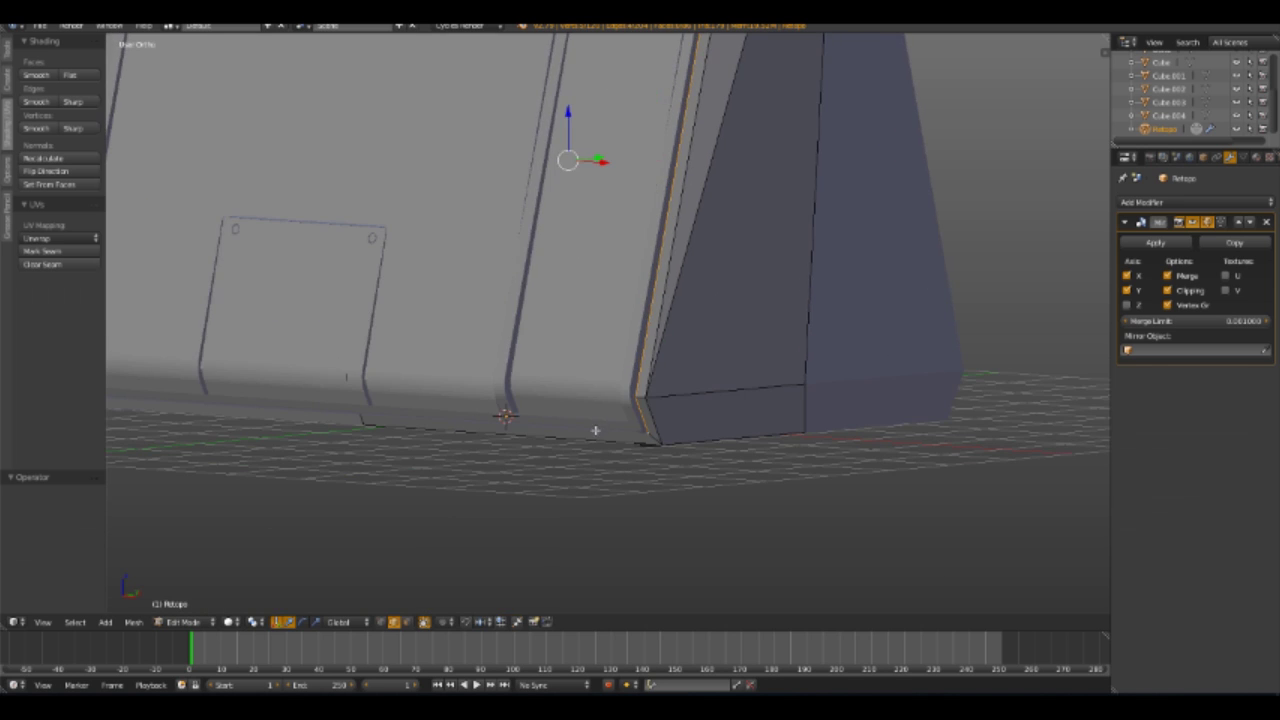
pyautogui.press('KP_3')
# Shift the right edge loop -0.0785 along Y and adjust the left edge
pyautogui.press('g')
pyautogui.press('y')
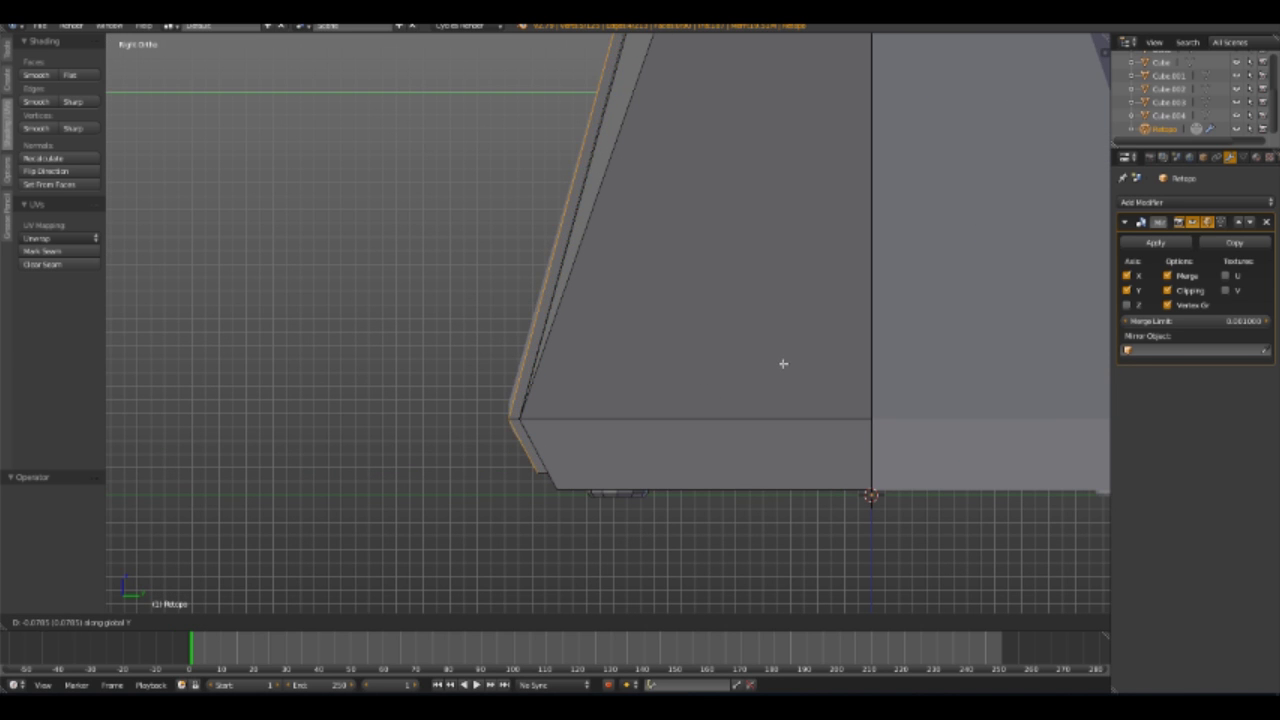
pyautogui.click(654, 405)
pyautogui.press('z')
pyautogui.scroll(-2, 654, 405)
pyautogui.press('a')
pyautogui.rightClick(626, 320)
pyautogui.press('g')
pyautogui.click(628, 330)
# Box-select the edge's top vertex and reposition it
pyautogui.press('a')
pyautogui.press('b')
pyautogui.scroll(3, 724, 230)
pyautogui.scroll(-2, 724, 230)
pyautogui.scroll(-2, 608, 334)
pyautogui.press('g')
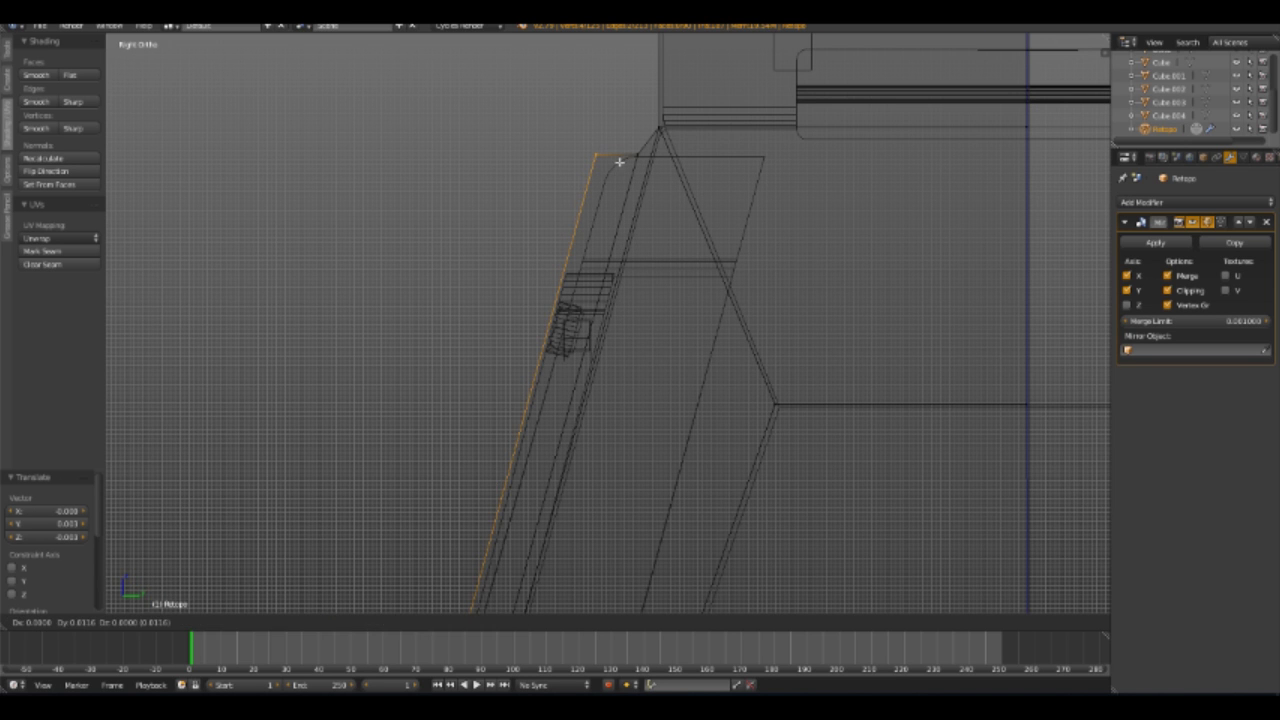
pyautogui.click(618, 172)
pyautogui.press('z')
pyautogui.moveTo(618, 172); pyautogui.dragTo(659, 375, button='middle')
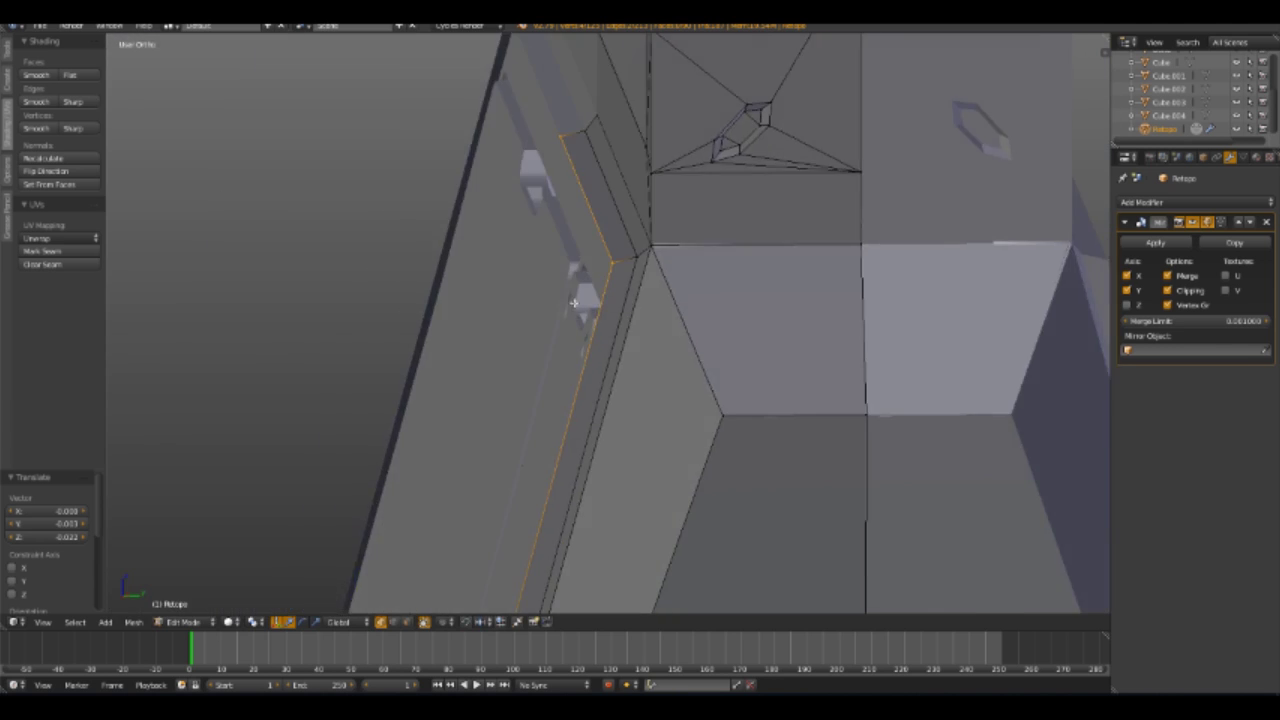
# Knife-cut a new edge dropping from the Retopo frame's corner
pyautogui.press('k')
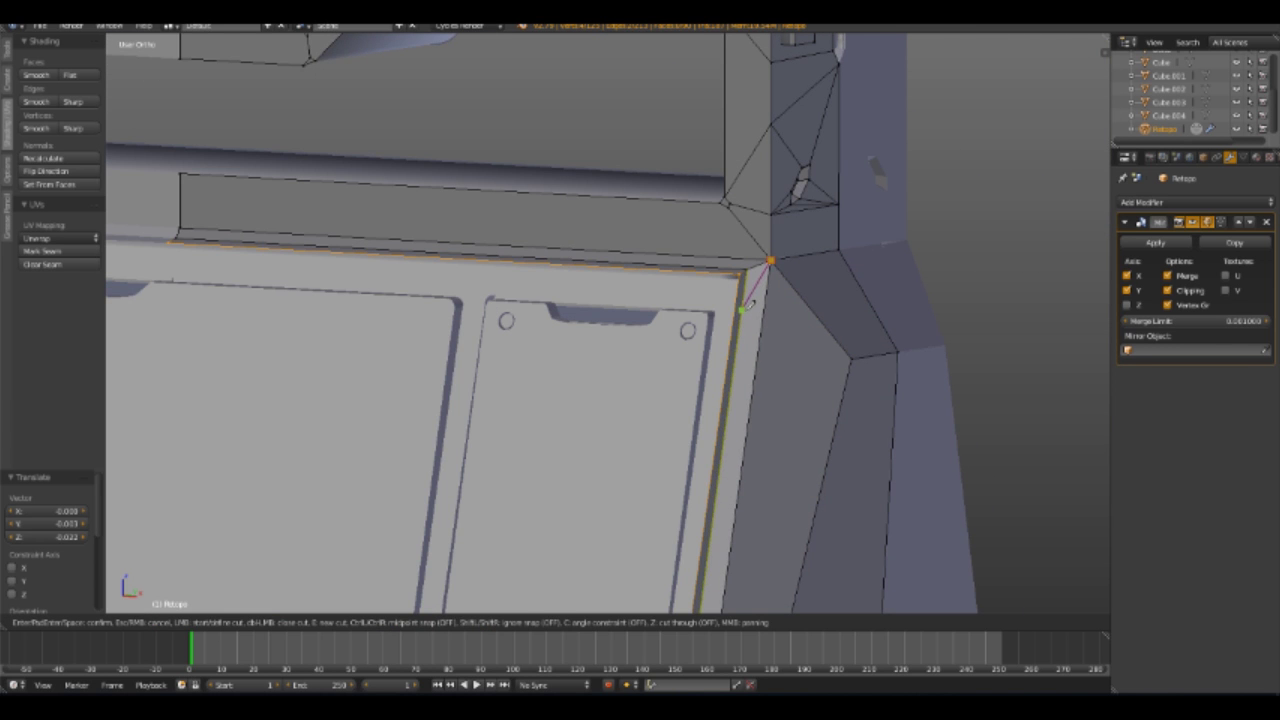
pyautogui.press('KP_3')
pyautogui.press('z')
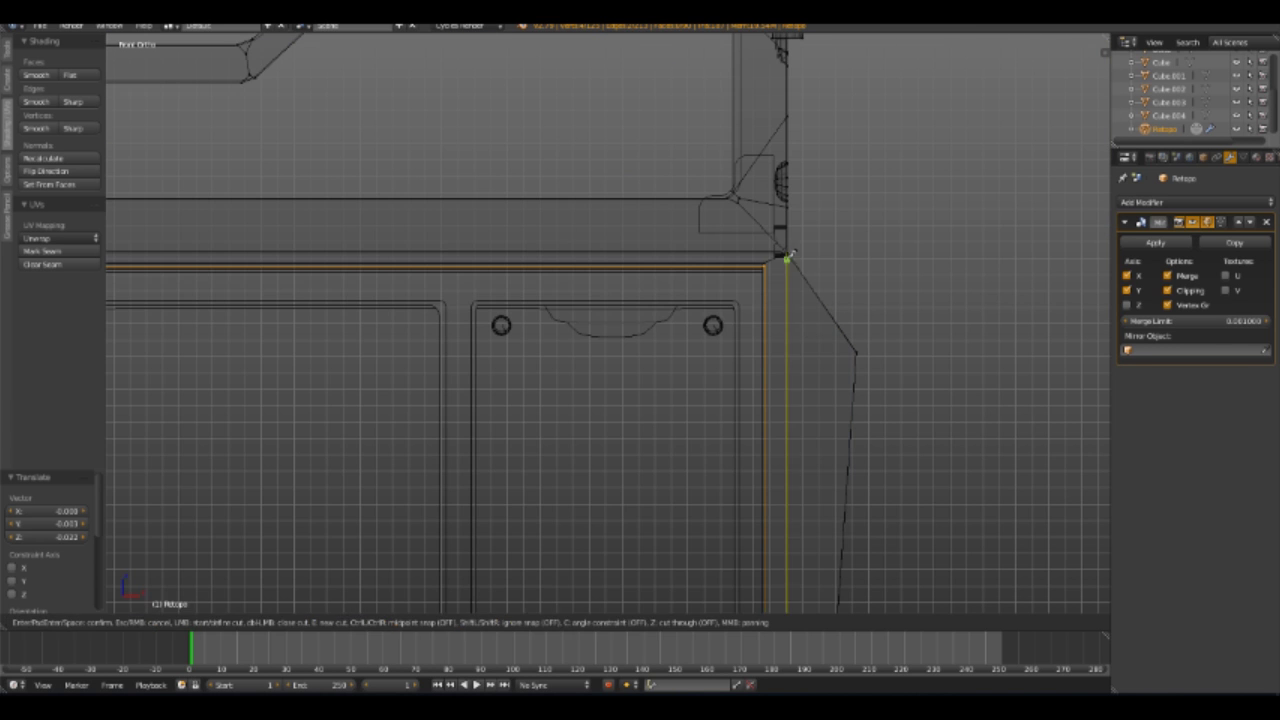
pyautogui.moveTo(780, 287); pyautogui.dragTo(790, 249, button='middle')
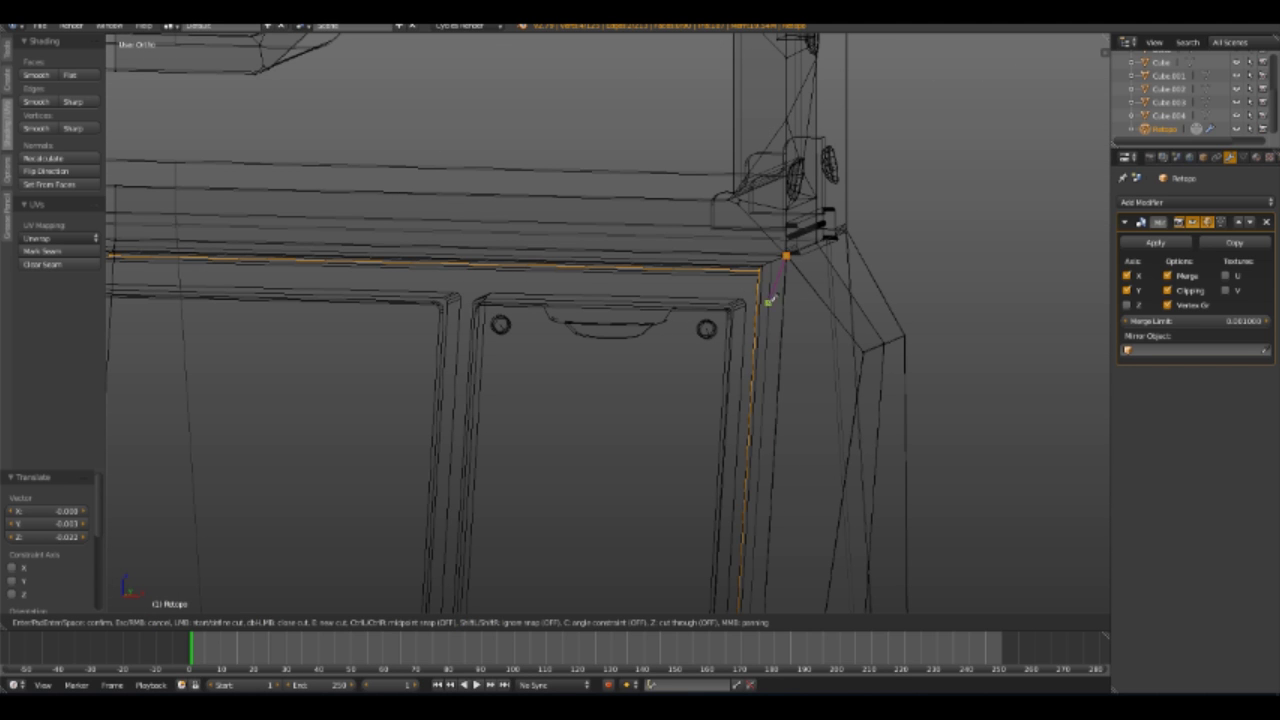
pyautogui.press('Return')
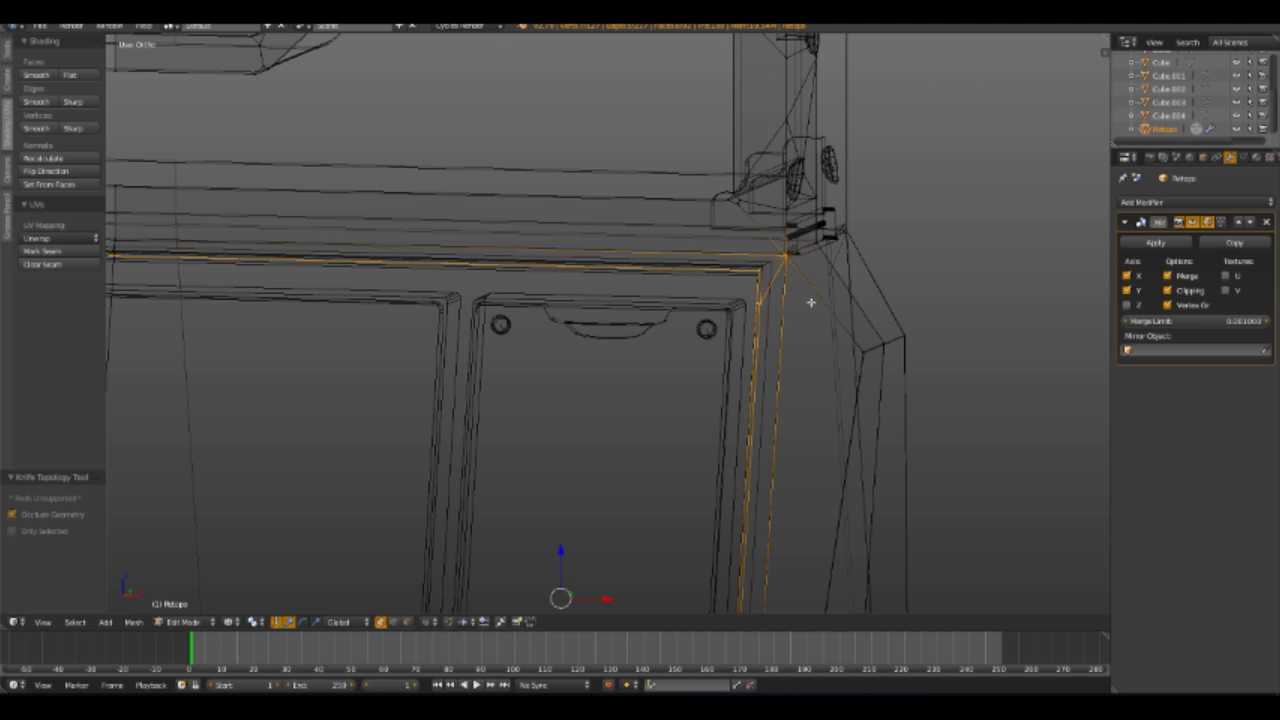
# Flatten the new bottom edge with S Z 0 in back view and lower it to the base
pyautogui.press('ctrl+KP_1')
pyautogui.press('s')
pyautogui.press('z')
pyautogui.press('0')
pyautogui.press('Return')
pyautogui.press('g')
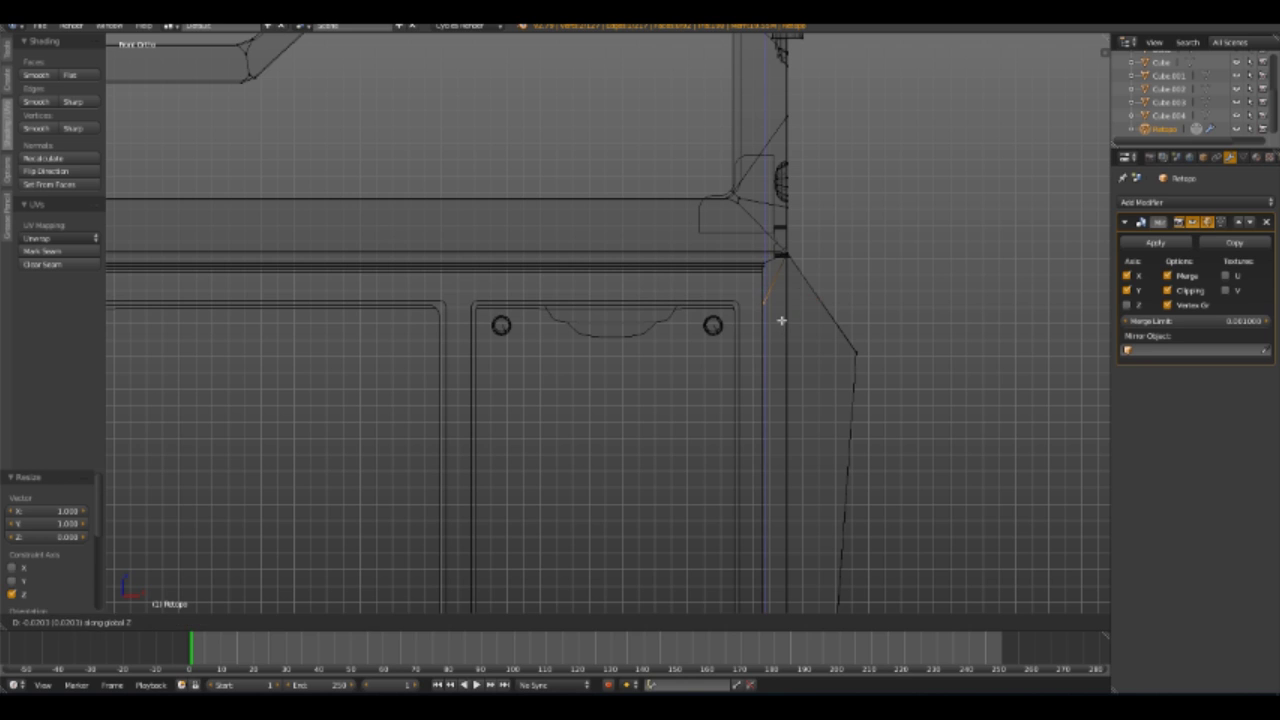
pyautogui.click(781, 319)
pyautogui.moveTo(717, 311); pyautogui.dragTo(628, 428, button='middle')
# Finish the knife cut and raise the bottom corner vertex slightly along Z
pyautogui.press('z')
pyautogui.press('z')
pyautogui.press('k')
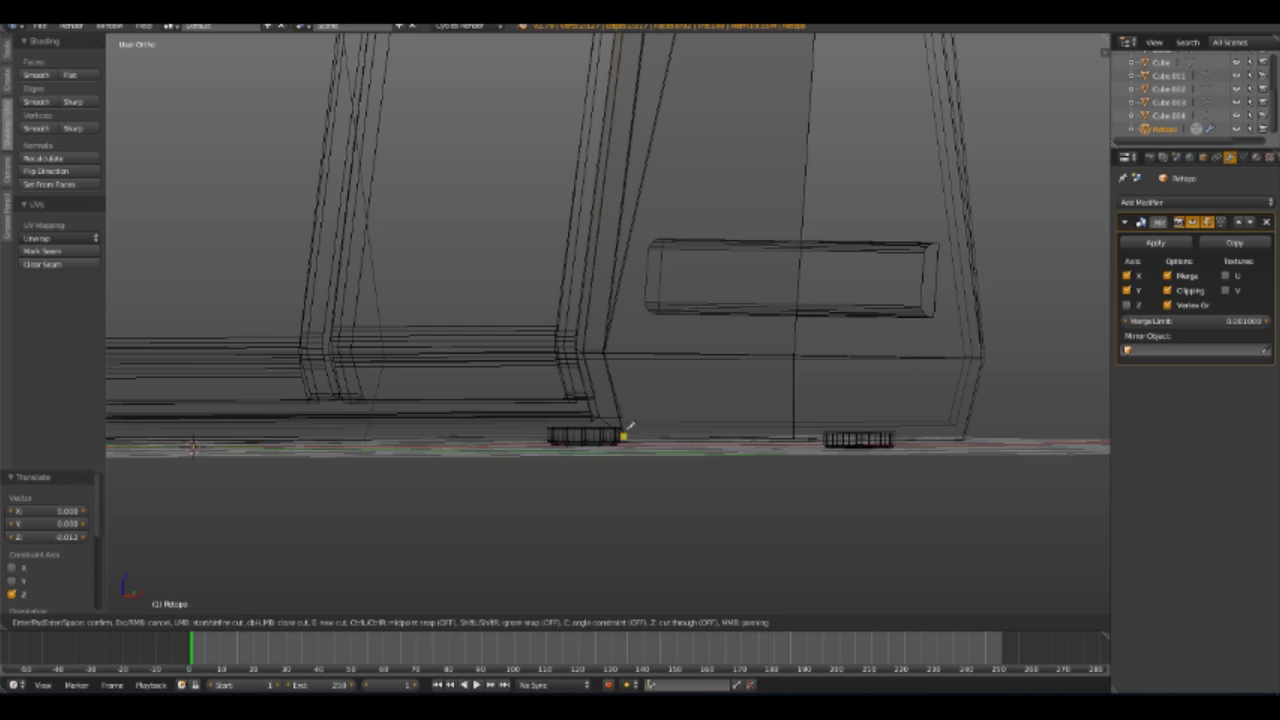
pyautogui.press('Return')
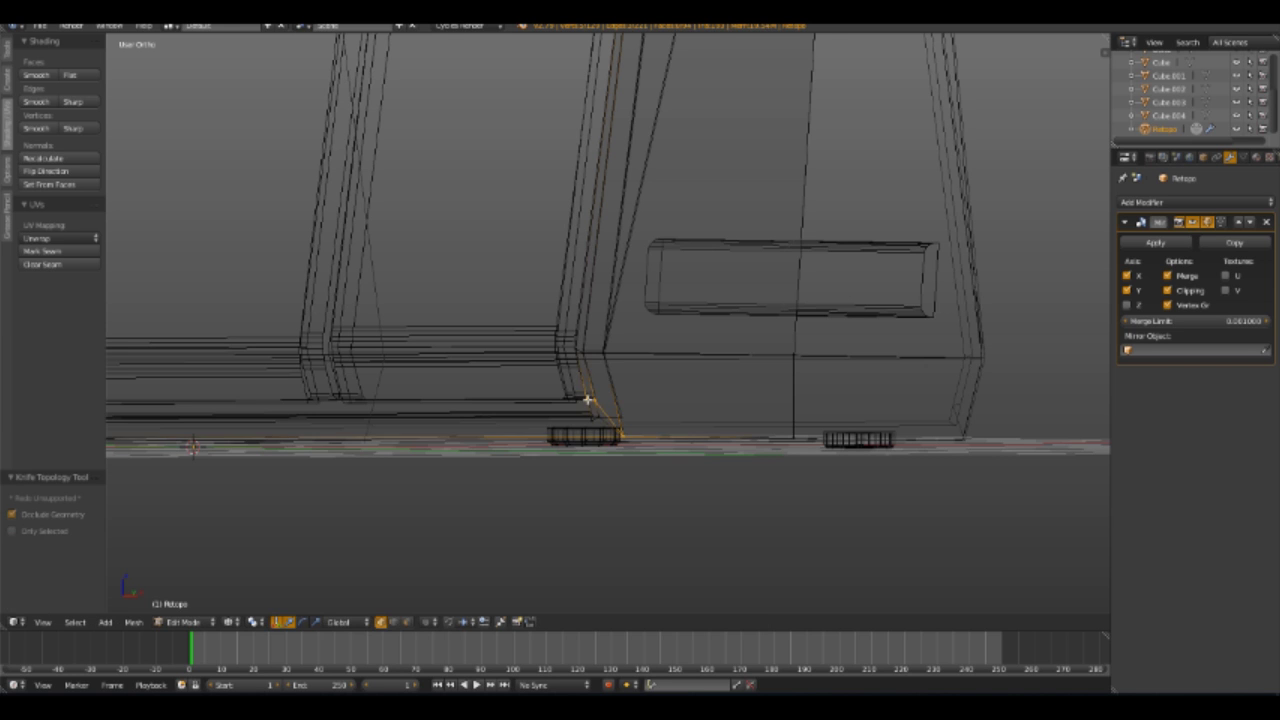
pyautogui.press('ctrl+KP_1')
pyautogui.press('a')
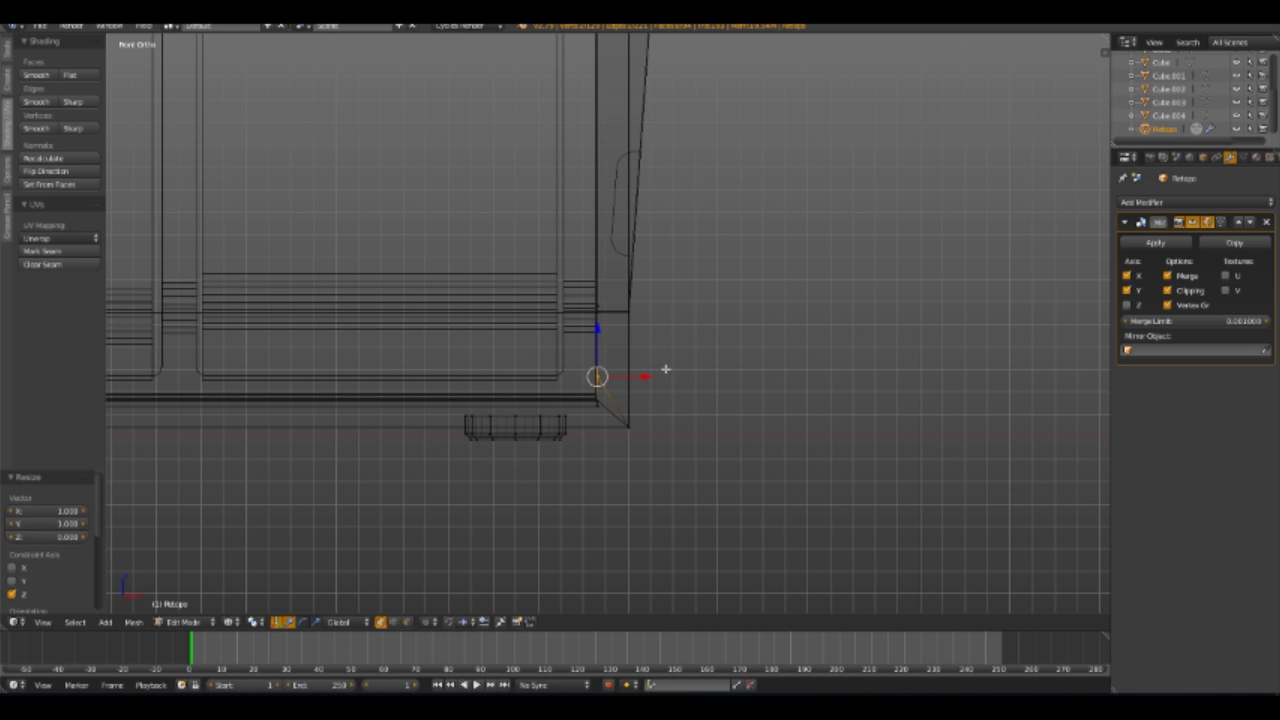
pyautogui.press('g')
pyautogui.press('z')
pyautogui.click(611, 359)
# Extrude the base vertex along X across the crate's bottom front edge
pyautogui.moveTo(596, 396); pyautogui.dragTo(670, 400, button='middle')
pyautogui.press('z')
pyautogui.scroll(3, 670, 400)
pyautogui.moveTo(338, 463)
pyautogui.mouseDown(button='middle')
pyautogui.moveTo(571, 437)
pyautogui.moveTo(846, 446)
pyautogui.mouseUp(button='middle')
pyautogui.press('e')
pyautogui.press('x')
pyautogui.press('ctrl+KP_1')
pyautogui.press('z')
pyautogui.press('g')
pyautogui.press('x')
pyautogui.click(613, 436)
pyautogui.press('g')
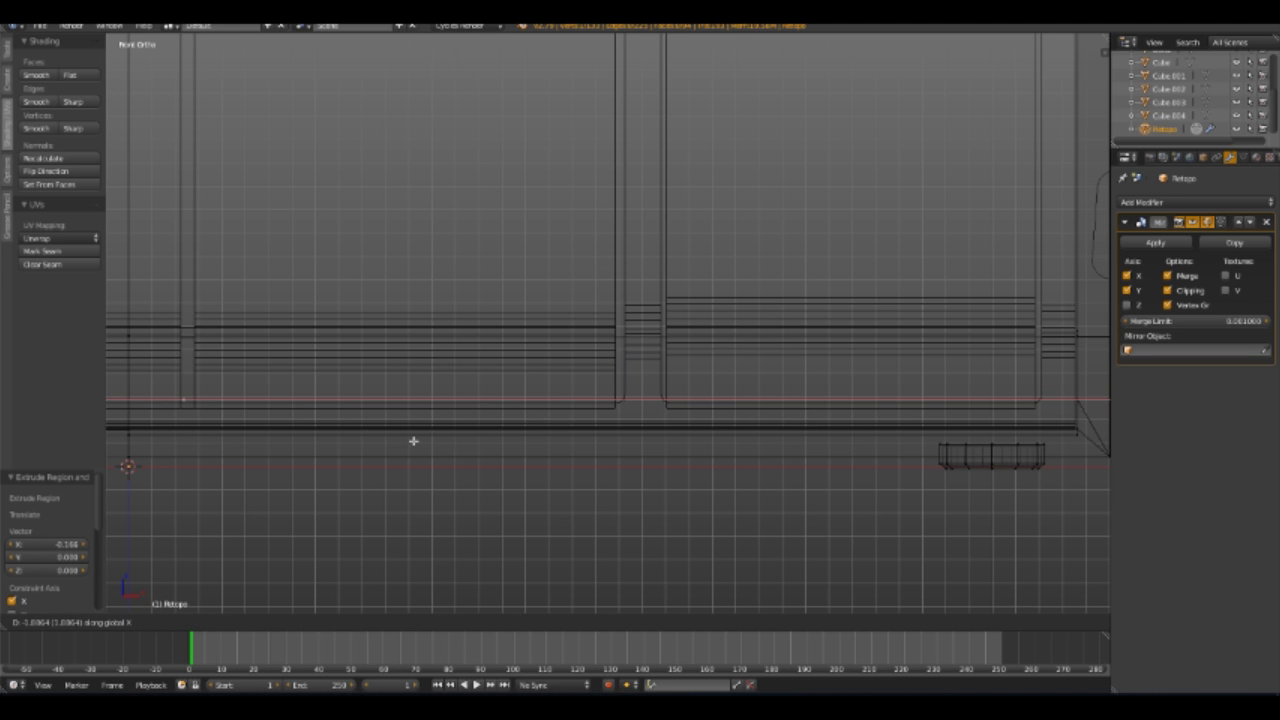
pyautogui.click(407, 442)
# Fix the extruded vertex's final X position and inspect the new bottom strip
pyautogui.press('z')
pyautogui.moveTo(429, 54)
pyautogui.mouseDown(button='middle')
pyautogui.moveTo(557, 455)
pyautogui.moveTo(669, 497)
pyautogui.moveTo(669, 477)
pyautogui.moveTo(723, 483)
pyautogui.mouseUp(button='middle')
pyautogui.click(539, 435)
pyautogui.scroll(-2, 743, 243)
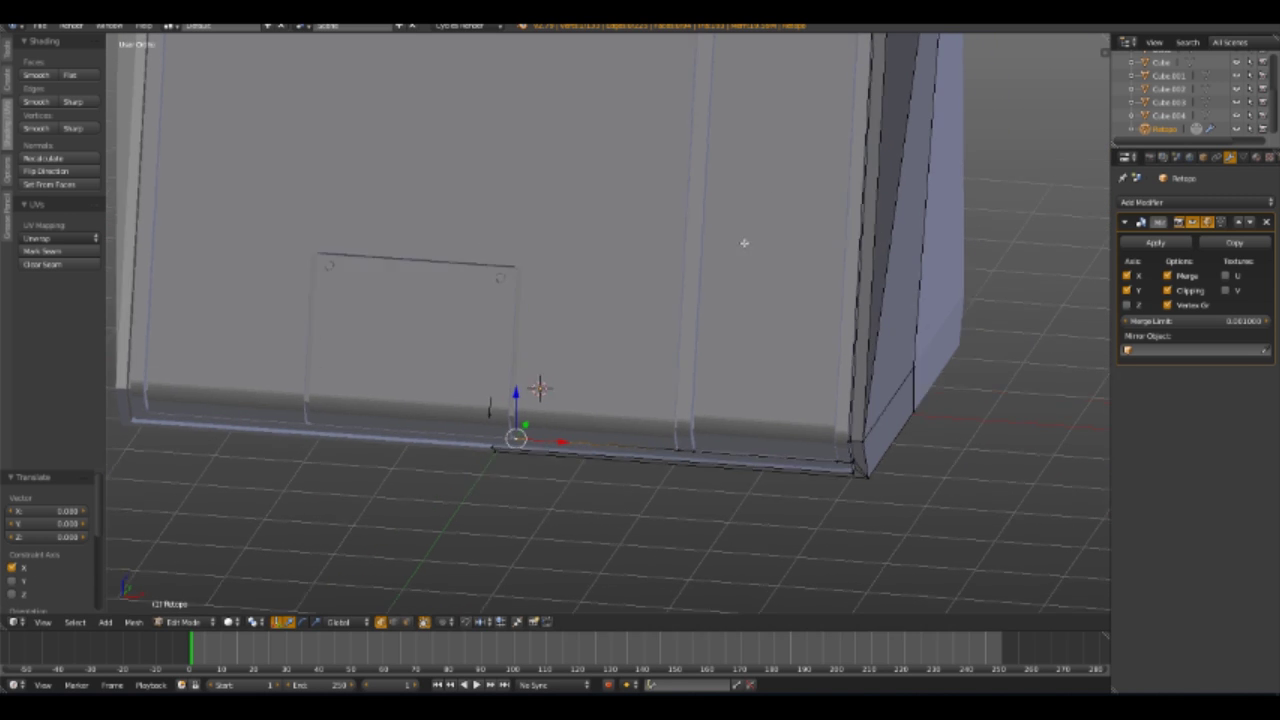
pyautogui.moveTo(743, 243); pyautogui.dragTo(1000, 250, button='middle')
pyautogui.moveTo(760, 300)
pyautogui.mouseDown(button='middle')
pyautogui.moveTo(584, 297)
pyautogui.moveTo(737, 277)
pyautogui.moveTo(589, 365)
pyautogui.mouseUp(button='middle')
# Apply the Mirror modifier to the Retopo mesh in Object Mode
pyautogui.press('Tab')
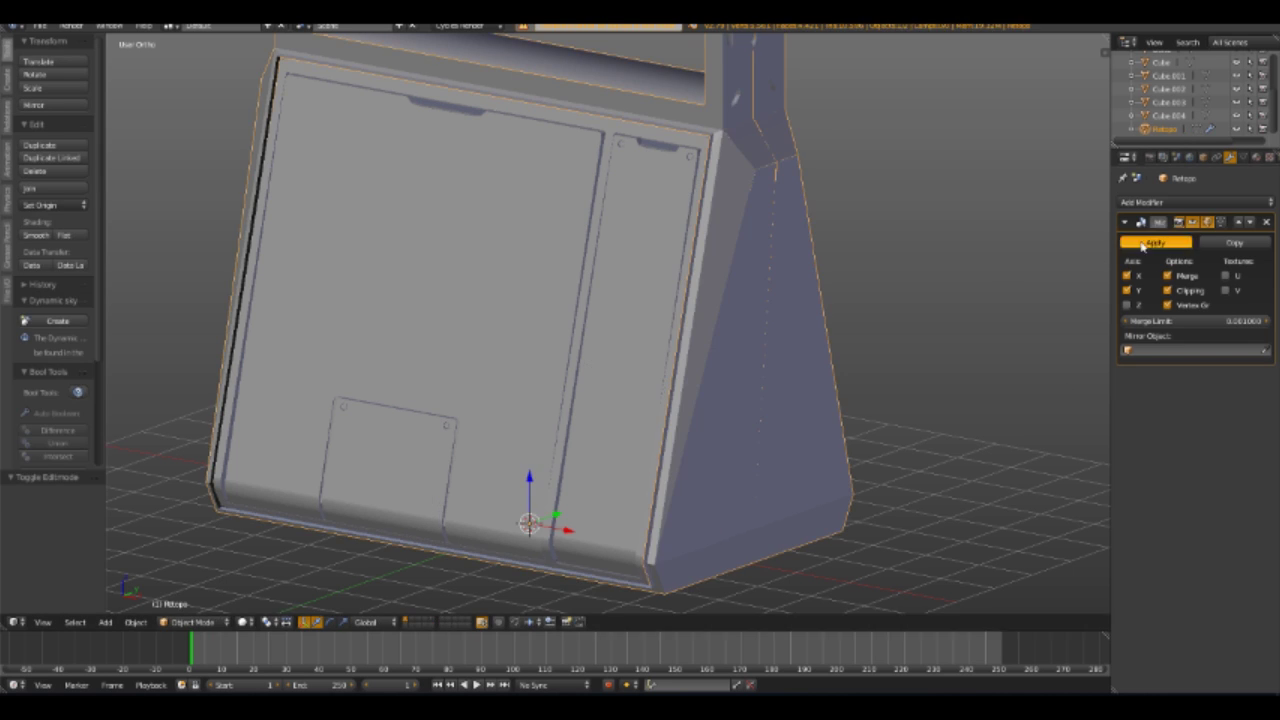
pyautogui.click(1155, 243)
pyautogui.press('Tab')
pyautogui.moveTo(800, 280); pyautogui.dragTo(563, 271, button='middle')
# Delete the stray vertices on the back of the mesh
pyautogui.rightClick(860, 297)
pyautogui.press('x')
pyautogui.click(855, 298)
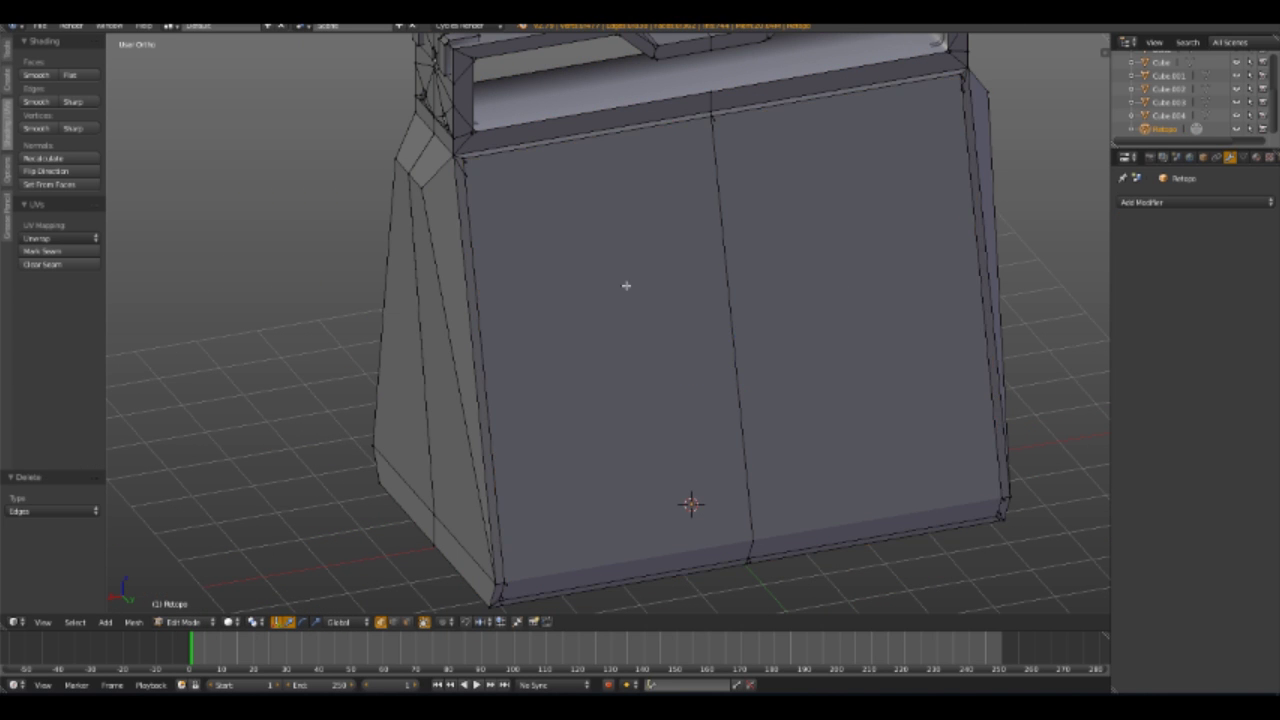
pyautogui.hotkey('ctrl', 'z')
pyautogui.press('x')
pyautogui.click(706, 266)
# Move a corner vertex down to extend a face under the crate's base
pyautogui.moveTo(706, 266); pyautogui.dragTo(580, 309, button='middle')
pyautogui.rightClick(525, 172)
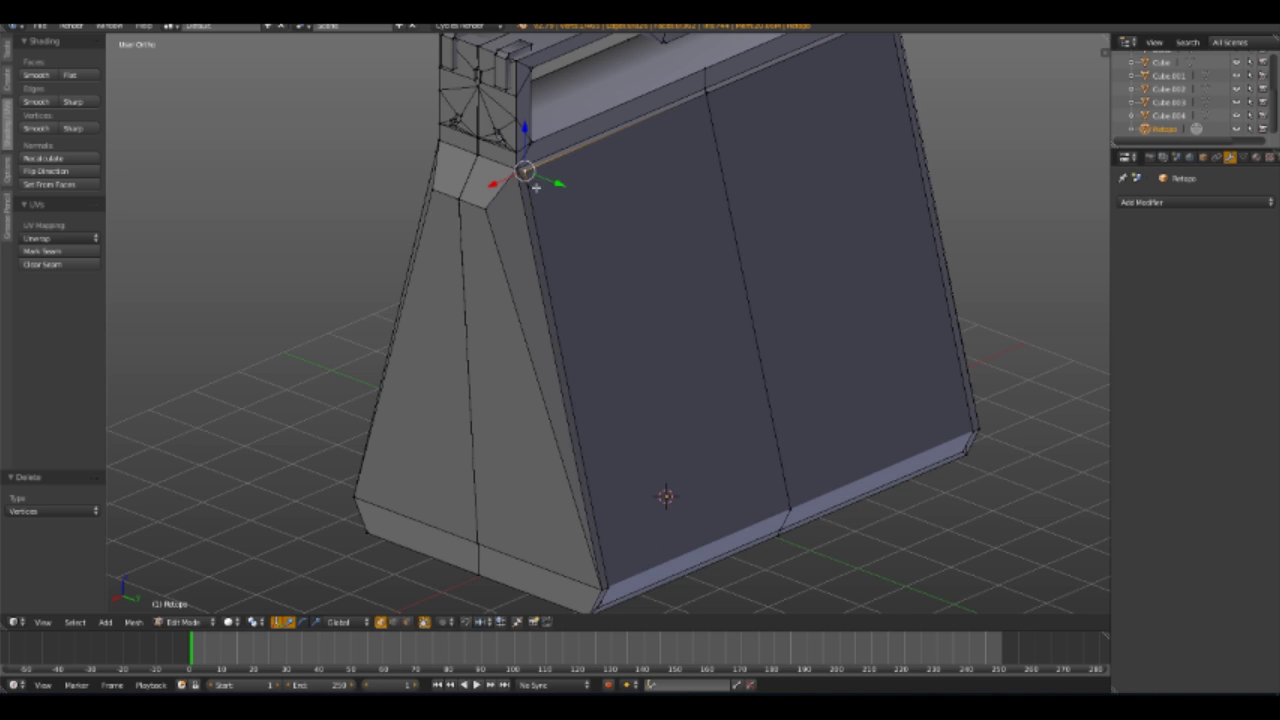
pyautogui.scroll(4, 654, 434)
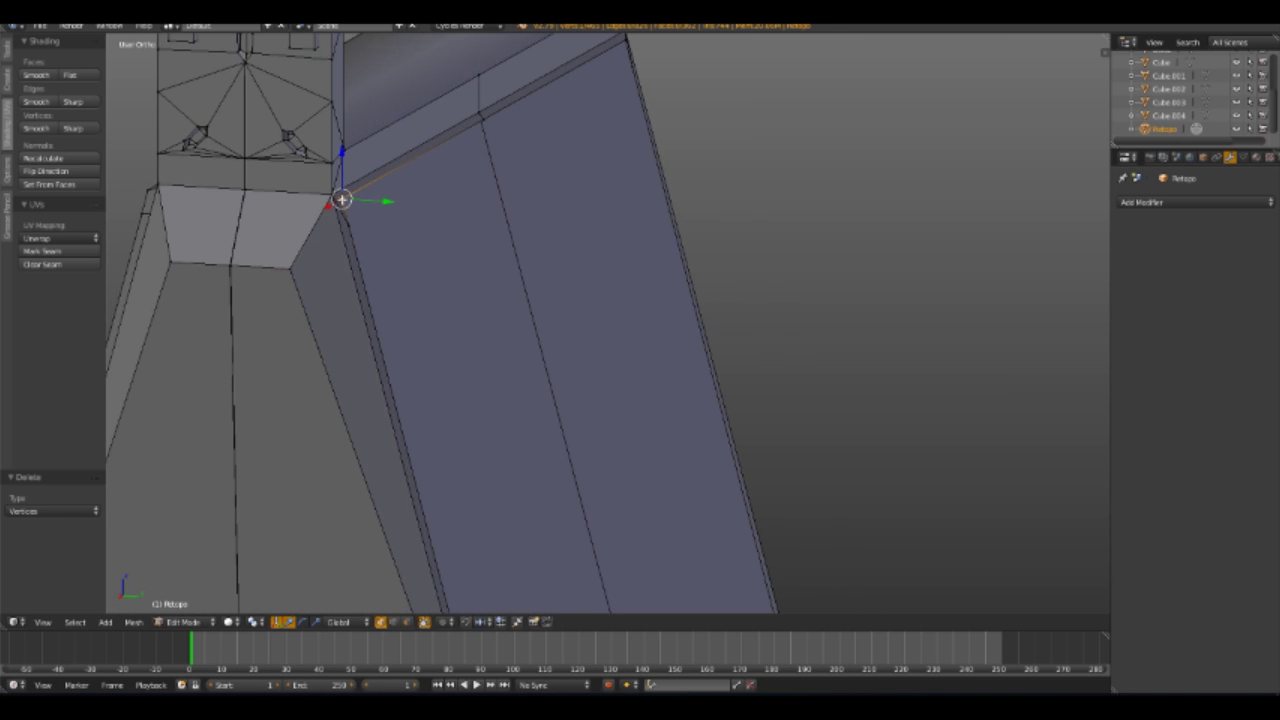
pyautogui.scroll(-4, 385, 214)
pyautogui.moveTo(434, 249); pyautogui.dragTo(443, 466, button='middle')
pyautogui.scroll(2, 443, 466)
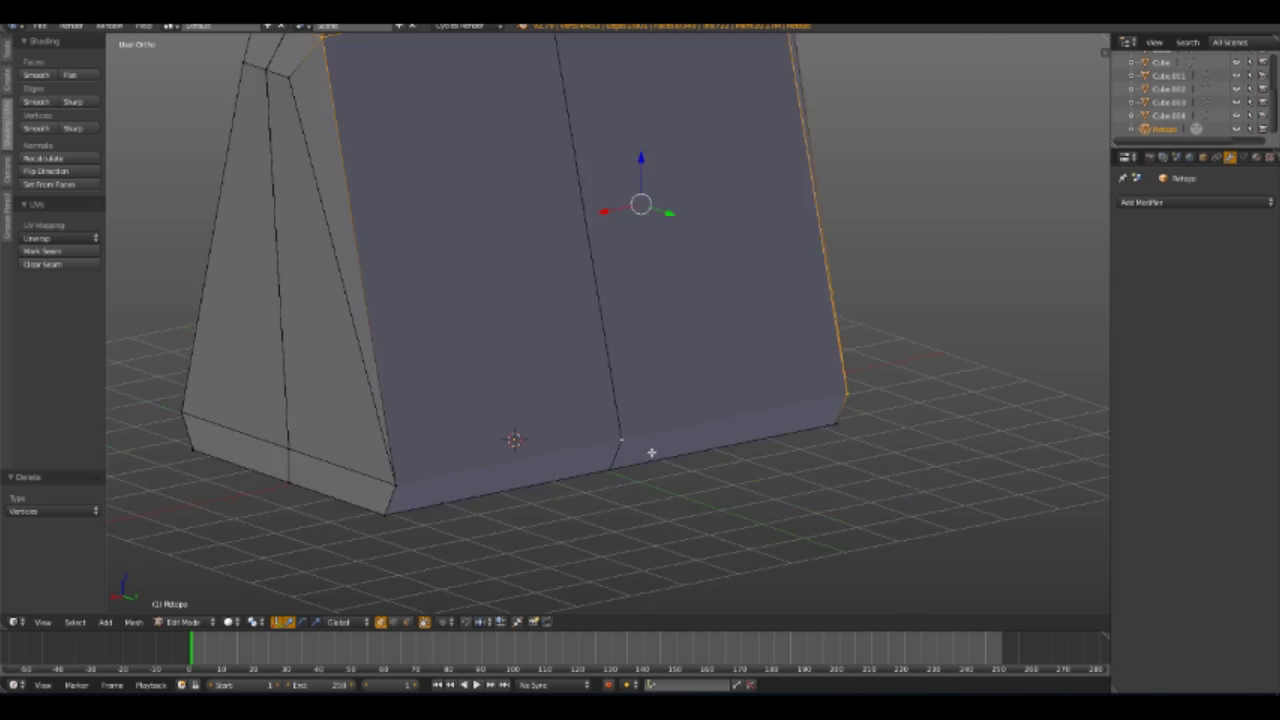
pyautogui.scroll(2, 636, 440)
pyautogui.press('x')
pyautogui.press('Escape')
pyautogui.scroll(-4, 660, 440)
pyautogui.press('x')
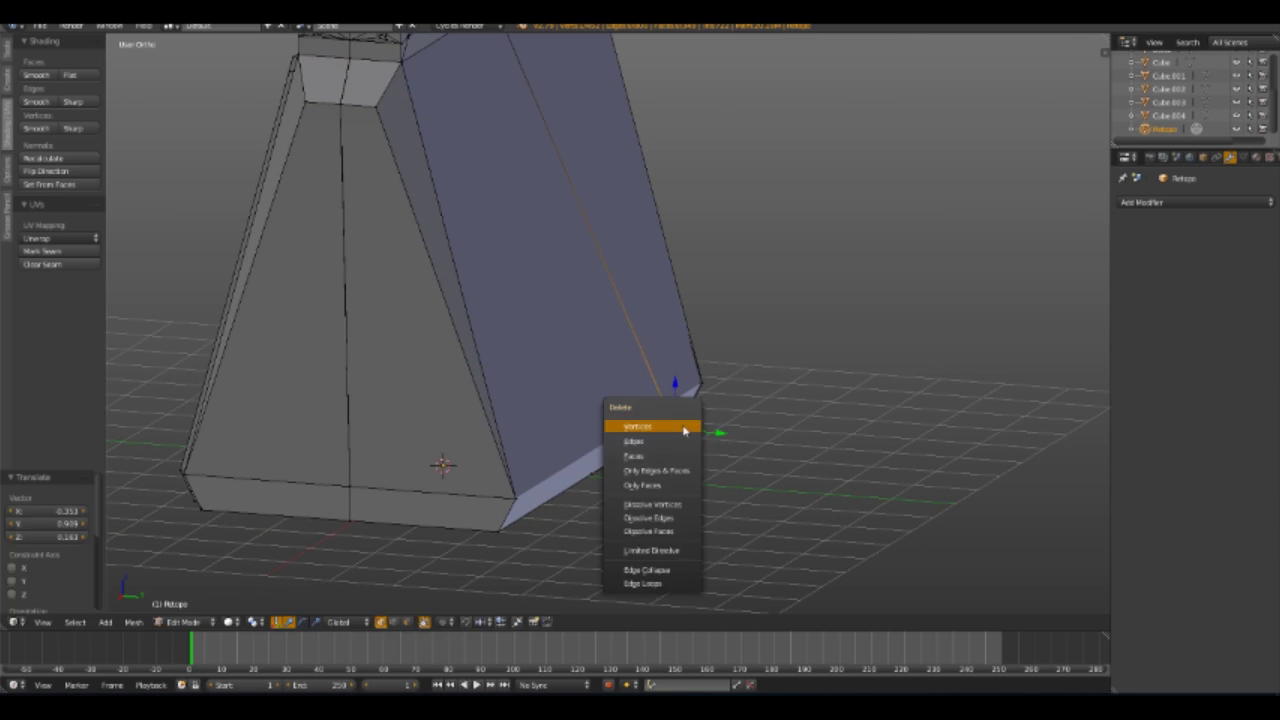
pyautogui.click(688, 502)
# Deselect everything and inspect the base in solid and wireframe shading
pyautogui.moveTo(688, 502); pyautogui.dragTo(443, 500, button='middle')
pyautogui.moveTo(609, 557); pyautogui.dragTo(560, 434, button='middle')
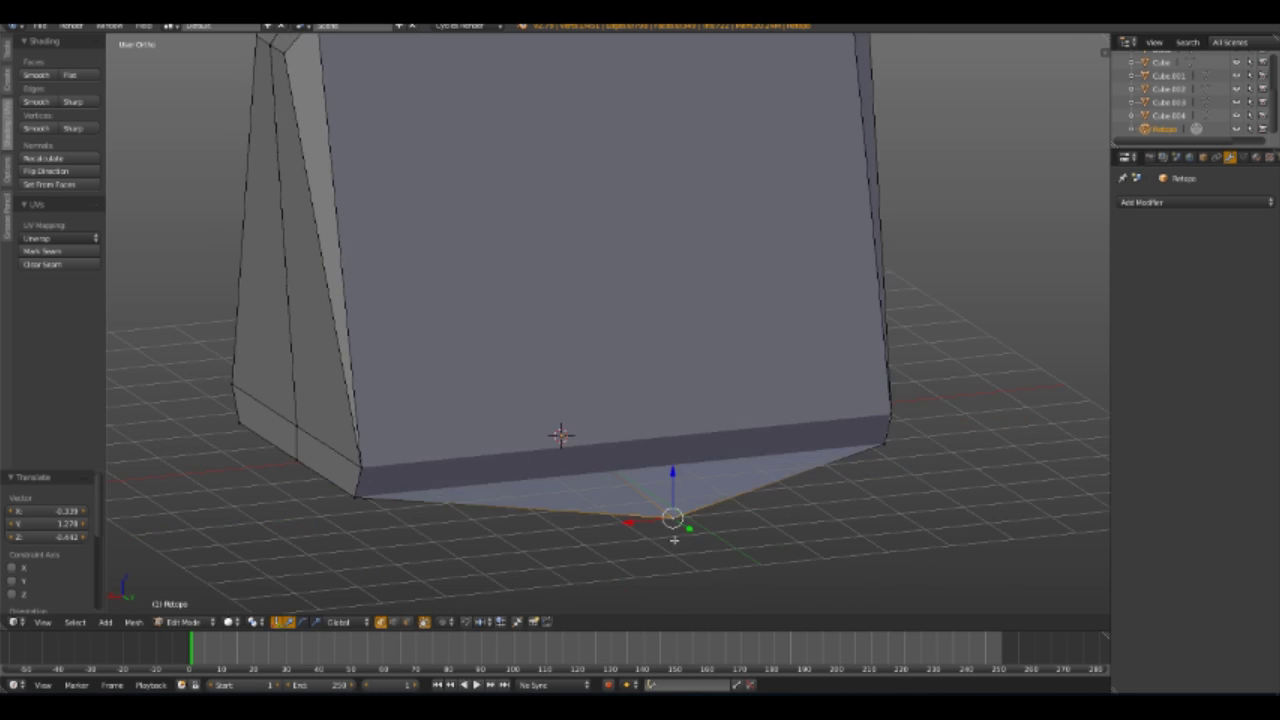
pyautogui.scroll(2, 587, 501)
pyautogui.press('z')
pyautogui.scroll(-2, 598, 489)
pyautogui.moveTo(598, 489)
pyautogui.mouseDown(button='middle')
pyautogui.moveTo(606, 281)
pyautogui.moveTo(512, 430)
pyautogui.mouseUp(button='middle')
pyautogui.press('z')
pyautogui.press('a')
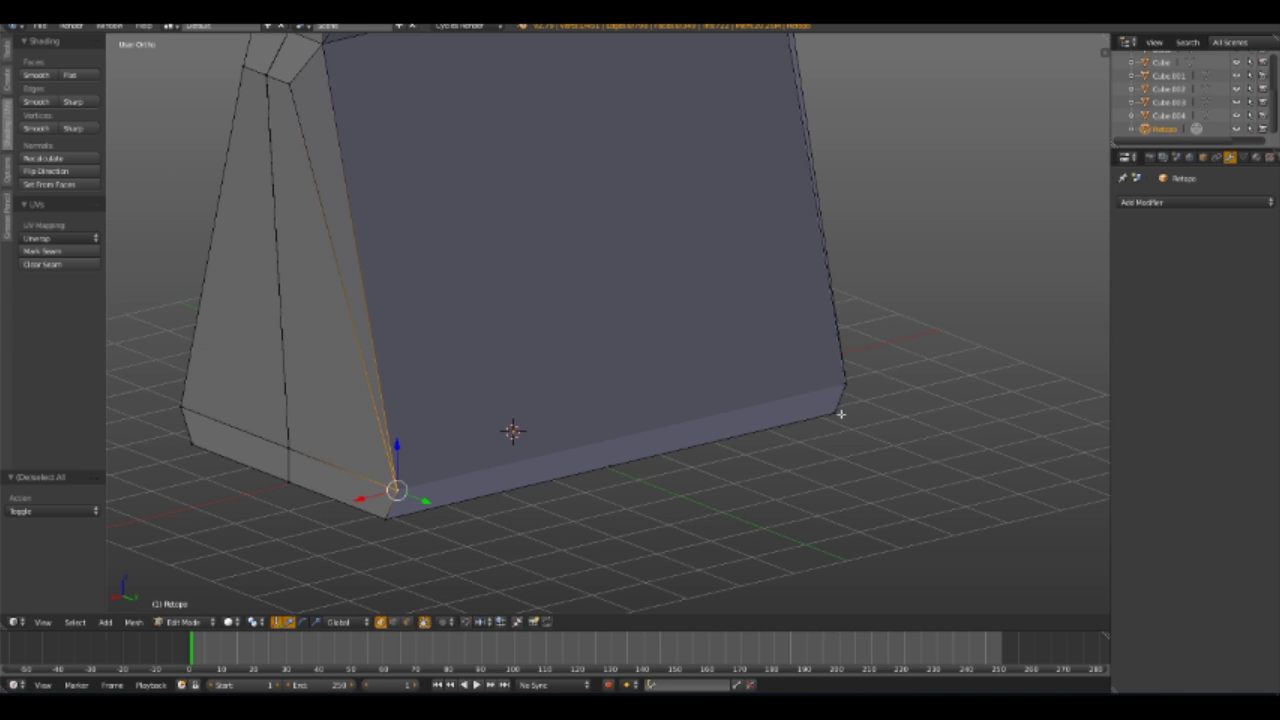
pyautogui.moveTo(398, 518); pyautogui.dragTo(489, 523, button='middle')
pyautogui.moveTo(804, 148)
pyautogui.mouseDown(button='middle')
pyautogui.moveTo(506, 569)
pyautogui.moveTo(820, 431)
pyautogui.moveTo(626, 431)
pyautogui.moveTo(814, 509)
pyautogui.mouseUp(button='middle')
pyautogui.press('z')
pyautogui.scroll(-3, 820, 431)
# Clear the selection and, from the front view, extrude the base vertex along X
pyautogui.press('a')
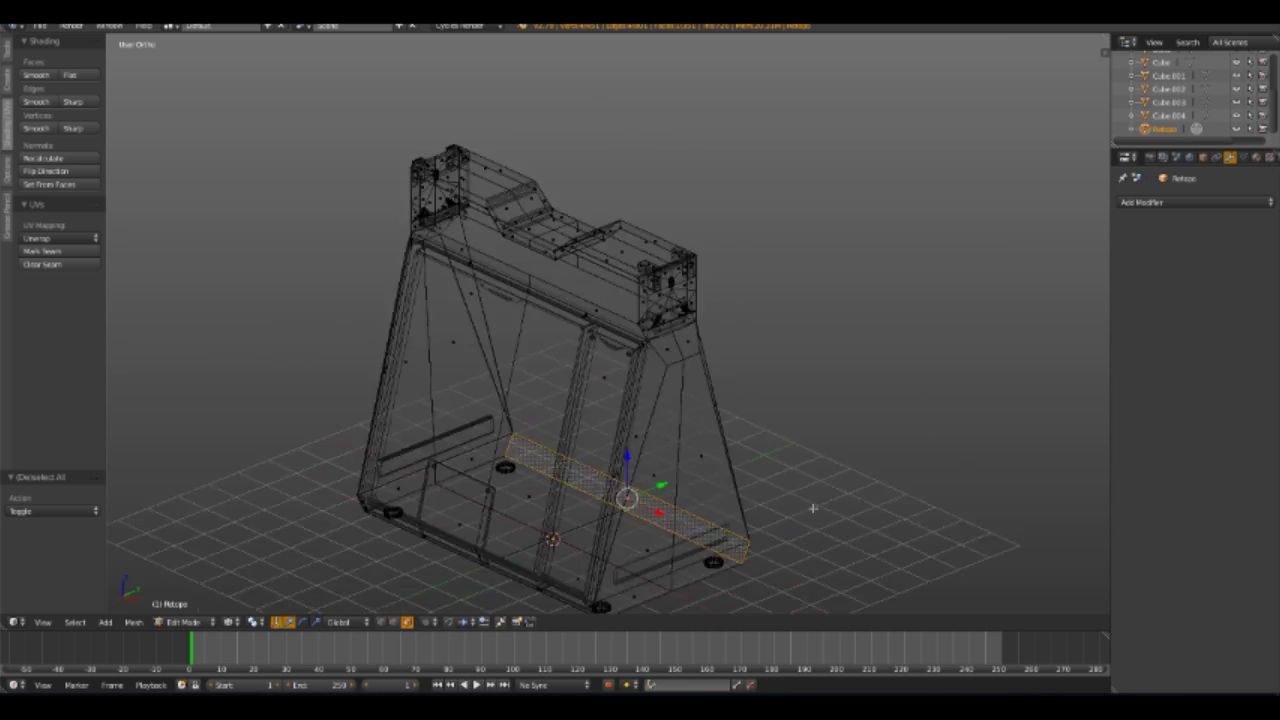
pyautogui.press('z')
pyautogui.scroll(4, 686, 451)
pyautogui.moveTo(686, 451)
pyautogui.mouseDown(button='middle')
pyautogui.moveTo(629, 414)
pyautogui.moveTo(708, 476)
pyautogui.mouseUp(button='middle')
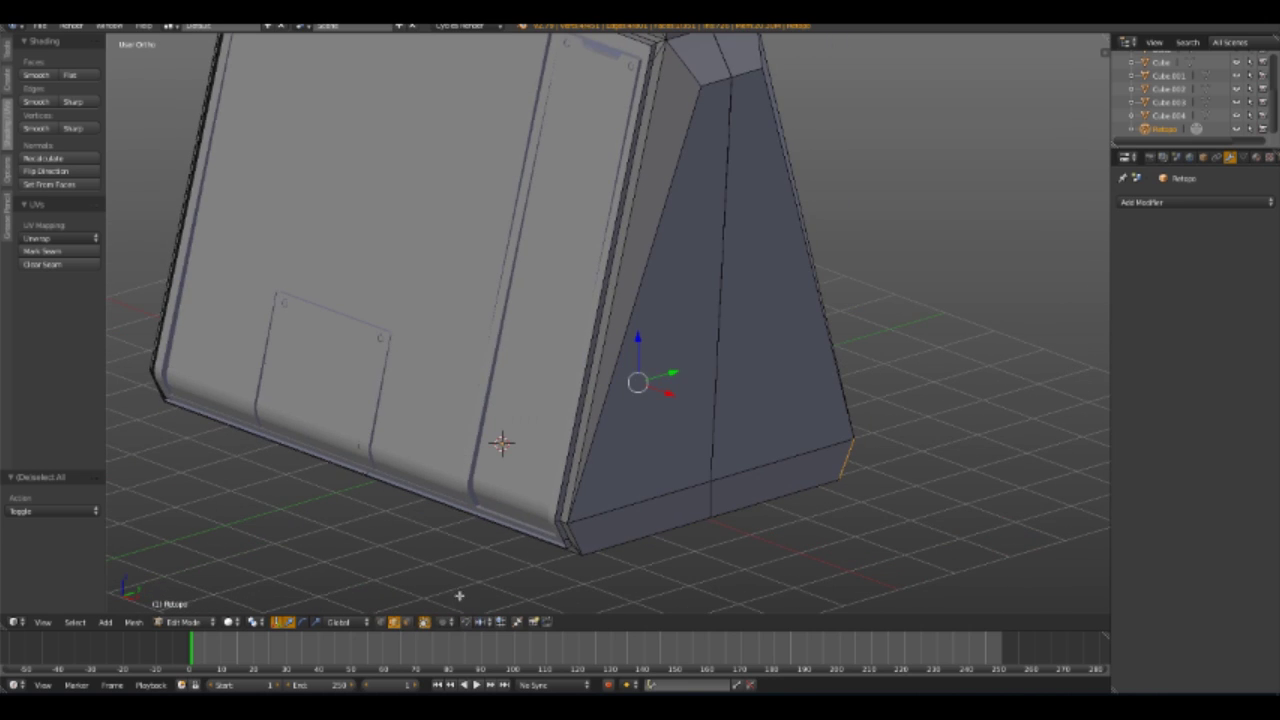
pyautogui.press('z')
pyautogui.moveTo(740, 546)
pyautogui.mouseDown(button='middle')
pyautogui.moveTo(520, 443)
pyautogui.moveTo(594, 480)
pyautogui.moveTo(447, 483)
pyautogui.mouseUp(button='middle')
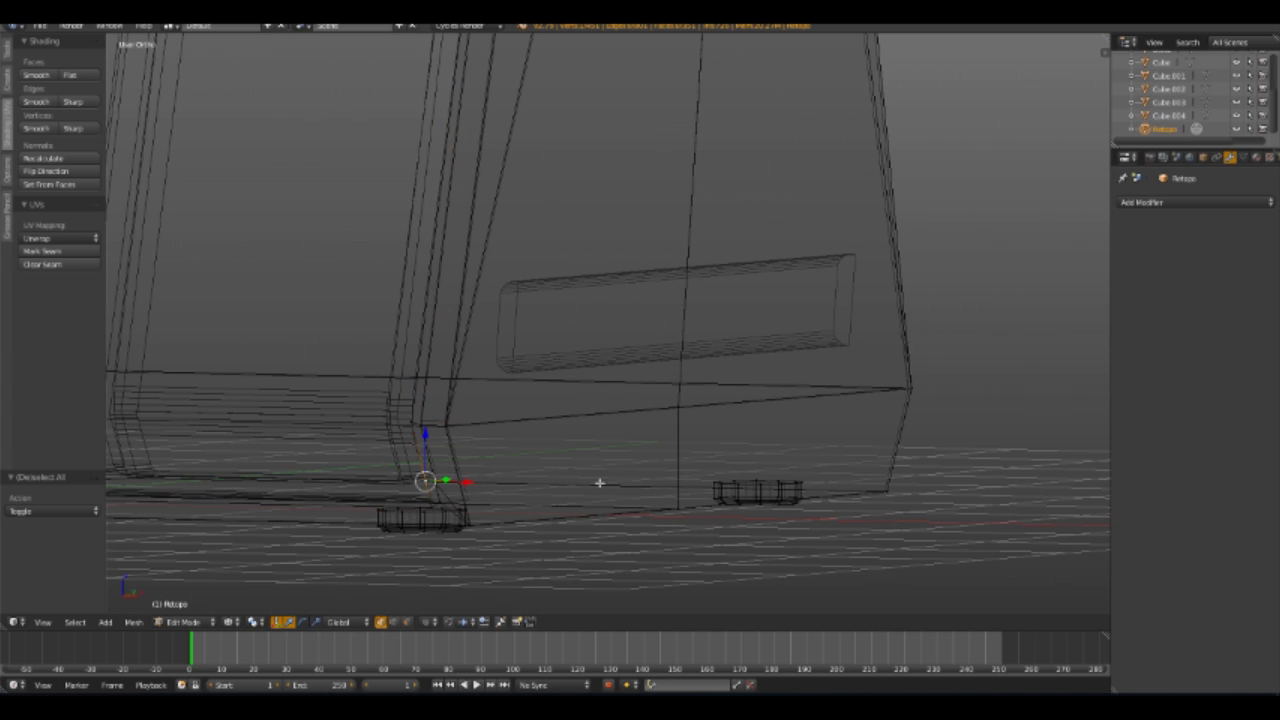
pyautogui.press('KP_1')
pyautogui.press('e')
pyautogui.press('x')
# Extrude the corner vertex twice more along X across the front of the base
pyautogui.click(706, 466)
pyautogui.moveTo(706, 466)
pyautogui.keyDown('shift'); pyautogui.mouseDown(button='middle')
pyautogui.moveTo(486, 463)
pyautogui.moveTo(593, 487)
pyautogui.moveTo(567, 501)
pyautogui.mouseUp(button='middle'); pyautogui.keyUp('shift')
pyautogui.press('e')
pyautogui.press('x')
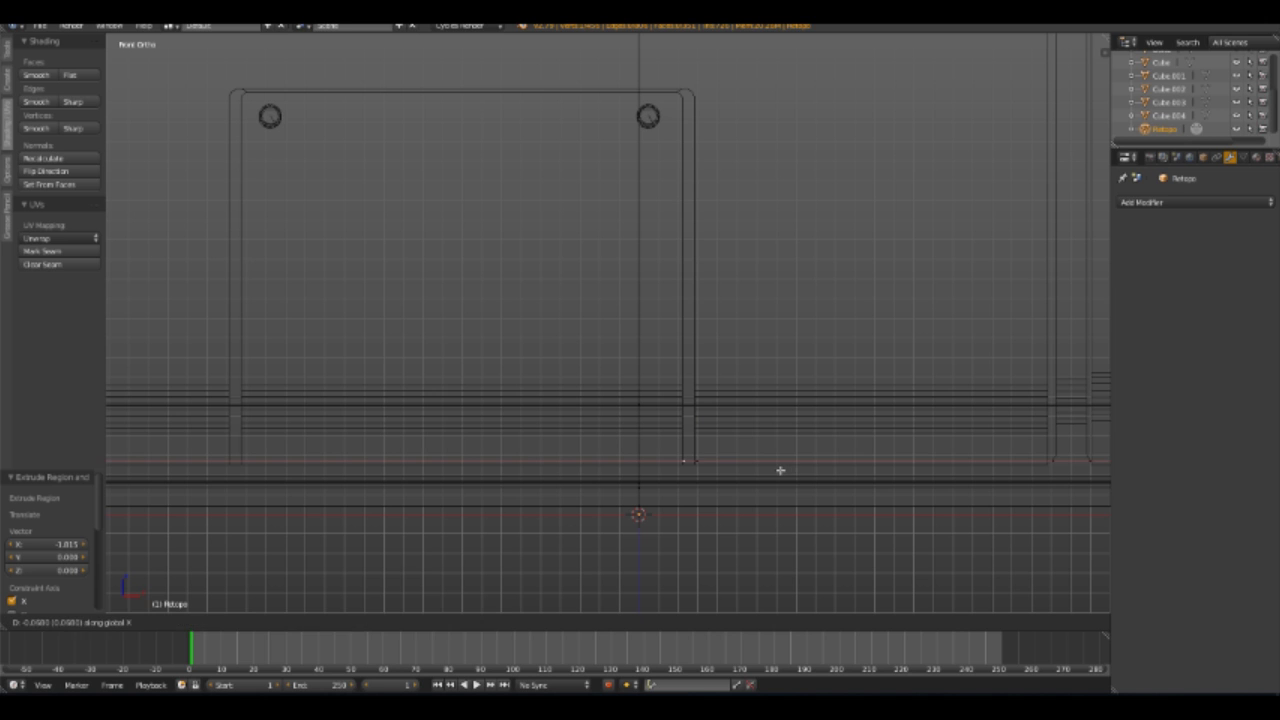
pyautogui.moveTo(255, 471); pyautogui.dragTo(846, 506, button='middle')
pyautogui.press('e')
pyautogui.press('x')
pyautogui.click(497, 497)
# Check the extended edge in solid shading and deselect everything
pyautogui.moveTo(497, 497); pyautogui.dragTo(875, 542, button='middle')
pyautogui.press('z')
pyautogui.scroll(2, 634, 486)
pyautogui.moveTo(634, 486)
pyautogui.keyDown('shift'); pyautogui.mouseDown(button='middle')
pyautogui.moveTo(574, 443)
pyautogui.moveTo(263, 437)
pyautogui.moveTo(472, 451)
pyautogui.mouseUp(button='middle'); pyautogui.keyUp('shift')
pyautogui.press('a')
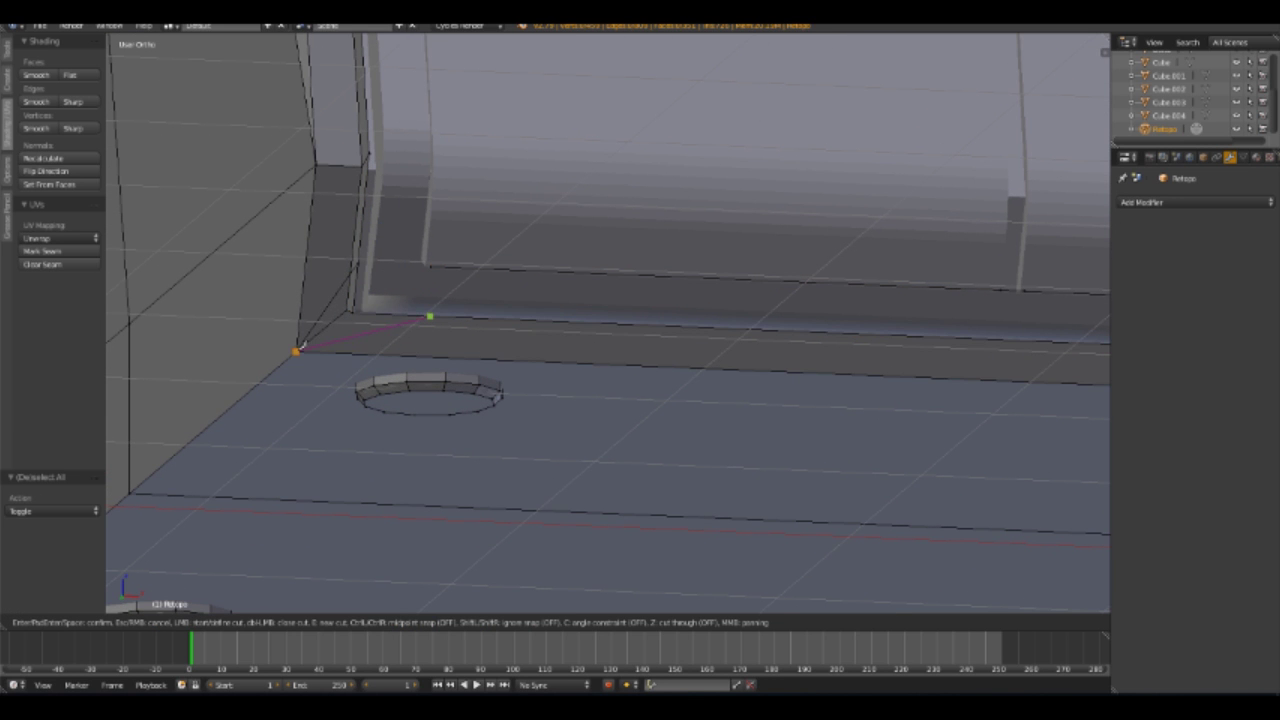
# Knife-cut new edges into the retopo mesh's base corner
pyautogui.moveTo(433, 313)
pyautogui.mouseDown(button='middle')
pyautogui.moveTo(434, 354)
pyautogui.moveTo(491, 314)
pyautogui.moveTo(466, 222)
pyautogui.mouseUp(button='middle')
pyautogui.press('Return')
pyautogui.press('k')
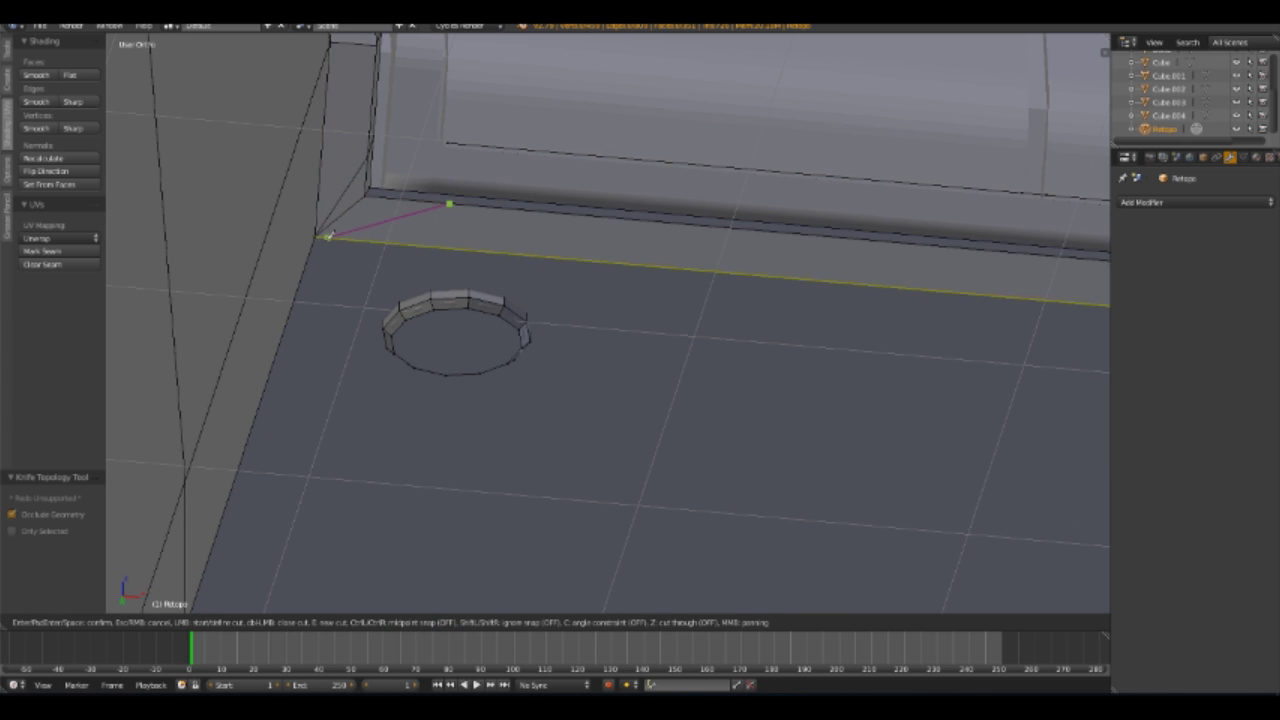
pyautogui.click(328, 236)
pyautogui.press('Return')
pyautogui.moveTo(380, 300)
pyautogui.keyDown('shift'); pyautogui.mouseDown(button='middle')
pyautogui.moveTo(250, 400)
pyautogui.moveTo(269, 348)
pyautogui.moveTo(380, 355)
pyautogui.mouseUp(button='middle'); pyautogui.keyUp('shift')
pyautogui.press('a')
pyautogui.press('a')
pyautogui.press('a')
pyautogui.press('k')
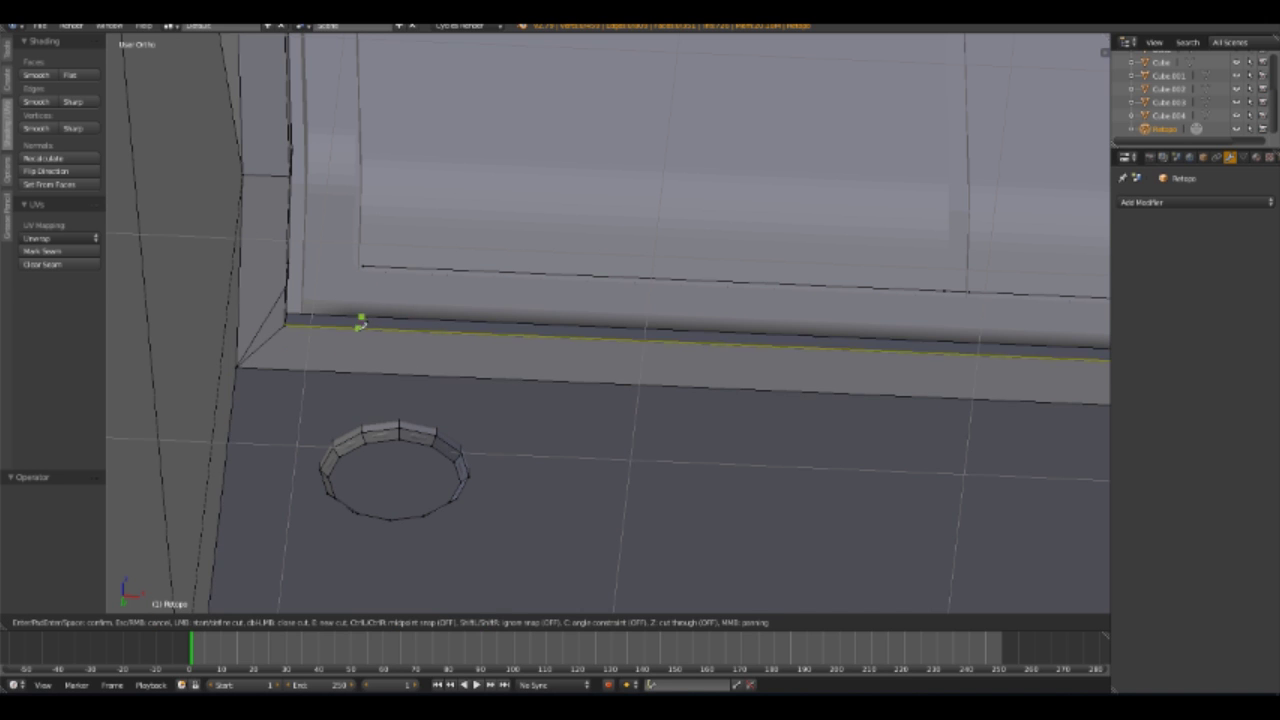
pyautogui.press('Return')
# Flatten the selected edges to zero height with S Z 0
pyautogui.press('KP_1')
pyautogui.press('z')
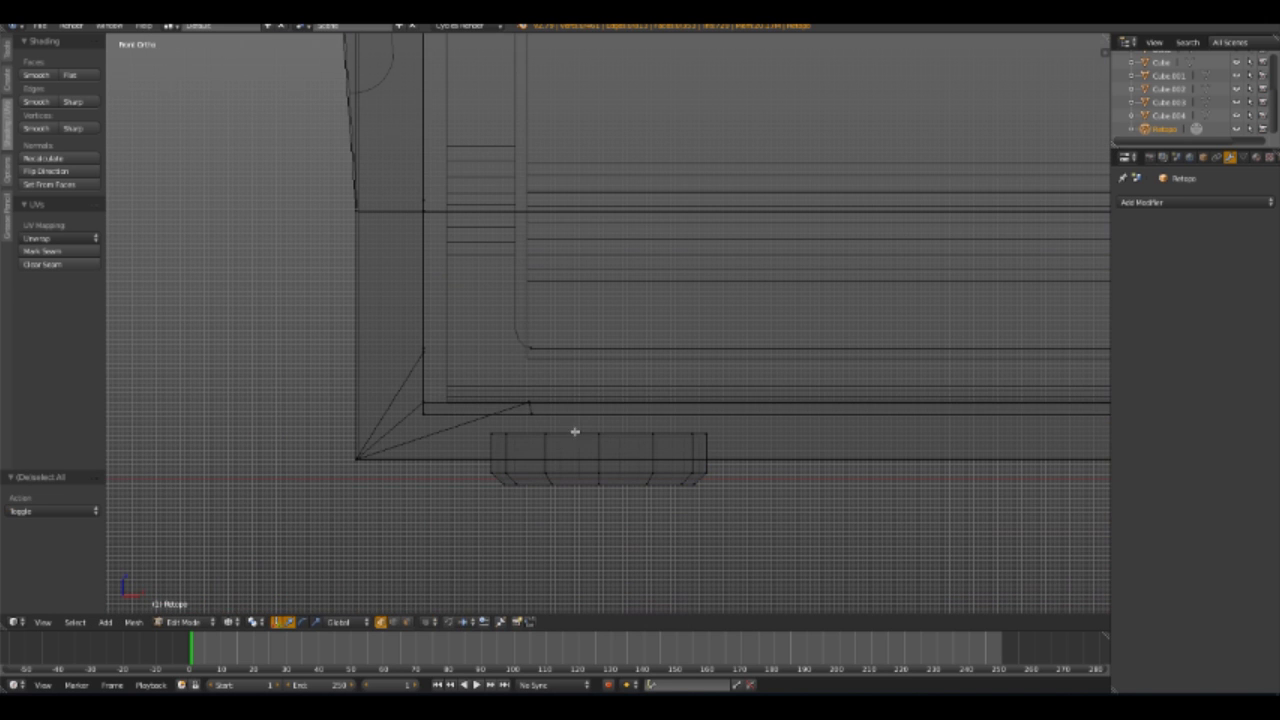
pyautogui.moveTo(599, 421); pyautogui.dragTo(543, 403, button='middle')
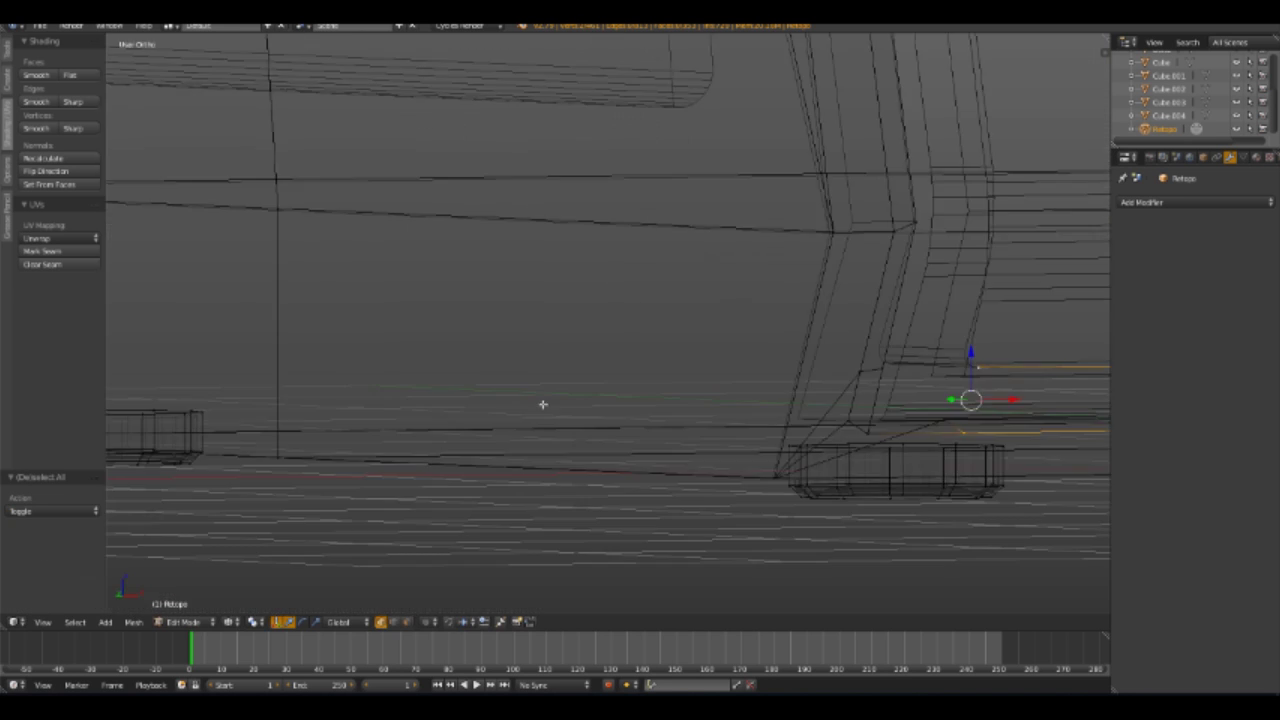
pyautogui.press('z')
pyautogui.press('s')
pyautogui.press('z')
pyautogui.press('0')
pyautogui.press('Return')
pyautogui.press('a')
# Add another knife cut near the hole on the base, abandoning a loop cut
pyautogui.moveTo(1011, 423)
pyautogui.mouseDown(button='middle')
pyautogui.moveTo(600, 414)
pyautogui.moveTo(826, 446)
pyautogui.moveTo(871, 419)
pyautogui.mouseUp(button='middle')
pyautogui.scroll(3, 487, 385)
pyautogui.moveTo(546, 417)
pyautogui.mouseDown(button='middle')
pyautogui.moveTo(589, 346)
pyautogui.moveTo(631, 389)
pyautogui.moveTo(583, 320)
pyautogui.moveTo(583, 371)
pyautogui.mouseUp(button='middle')
pyautogui.hotkey('ctrl', 'r')
pyautogui.press('k')
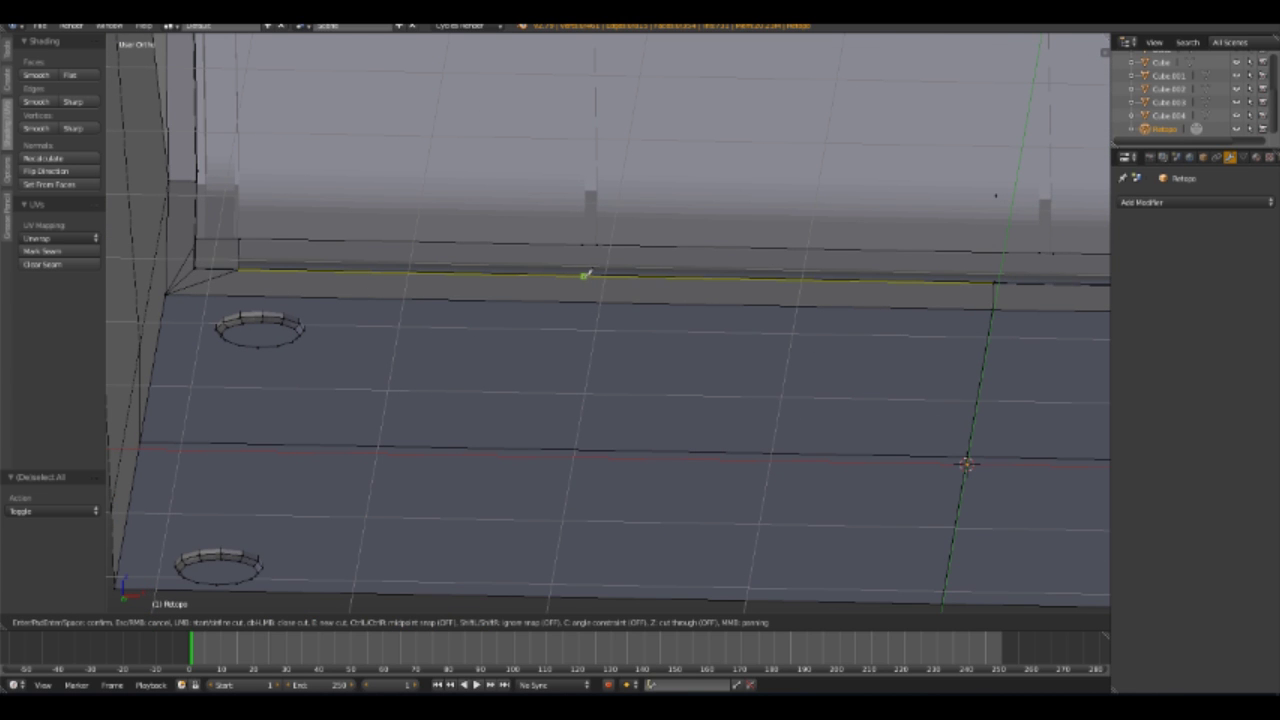
pyautogui.press('Escape')
pyautogui.moveTo(583, 274)
pyautogui.mouseDown(button='middle')
pyautogui.moveTo(634, 391)
pyautogui.moveTo(834, 409)
pyautogui.moveTo(689, 443)
pyautogui.moveTo(614, 490)
pyautogui.moveTo(606, 400)
pyautogui.mouseUp(button='middle')
pyautogui.press('k')
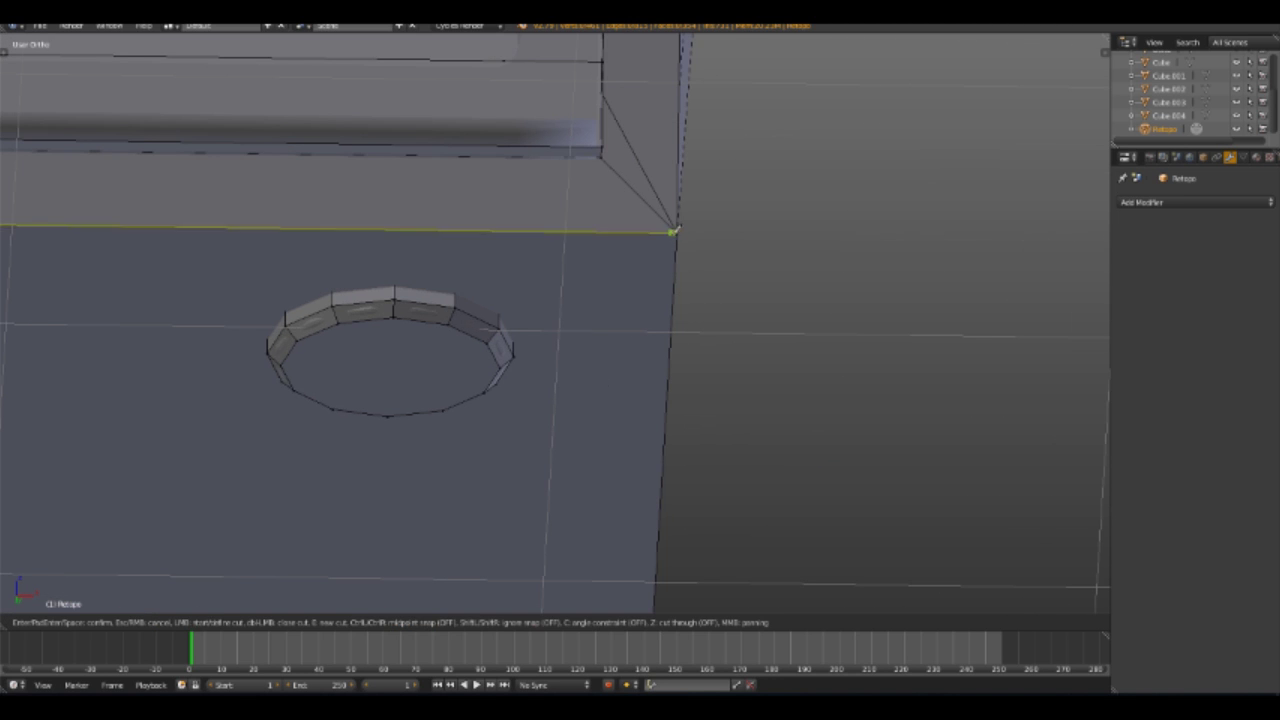
pyautogui.press('Return')
# Scale the new edges along X from the front view
pyautogui.press('KP_1')
pyautogui.scroll(-3, 610, 410)
pyautogui.press('s')
pyautogui.press('x')
pyautogui.press('Escape')
pyautogui.moveTo(600, 420)
pyautogui.mouseDown(button='middle')
pyautogui.moveTo(680, 394)
pyautogui.moveTo(526, 488)
pyautogui.mouseUp(button='middle')
pyautogui.press('z')
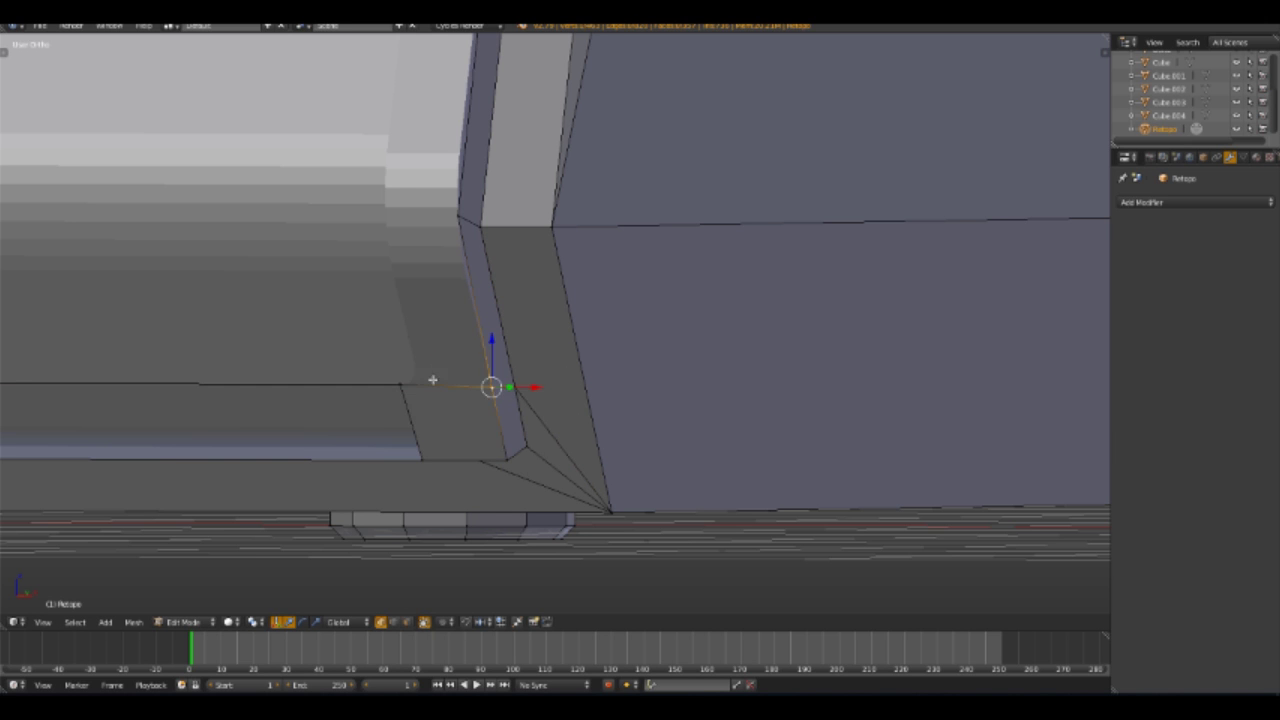
# Select the long horizontal base edge and bring the two-hole panel into view
pyautogui.rightClick(432, 380)
pyautogui.moveTo(432, 380); pyautogui.dragTo(469, 376, button='middle')
pyautogui.keyDown('shift'); pyautogui.moveTo(369, 364); pyautogui.dragTo(548, 403, button='middle'); pyautogui.keyUp('shift')
pyautogui.scroll(-2, 548, 403)
pyautogui.moveTo(691, 443)
pyautogui.keyDown('shift'); pyautogui.mouseDown(button='middle')
pyautogui.moveTo(643, 486)
pyautogui.moveTo(631, 469)
pyautogui.moveTo(668, 486)
pyautogui.moveTo(757, 400)
pyautogui.moveTo(694, 446)
pyautogui.moveTo(265, 308)
pyautogui.mouseUp(button='middle'); pyautogui.keyUp('shift')
# Move the selected vertex into place from the right-side wireframe view
pyautogui.press('KP_3')
pyautogui.press('z')
pyautogui.press('KP_3')
pyautogui.scroll(2, 383, 337)
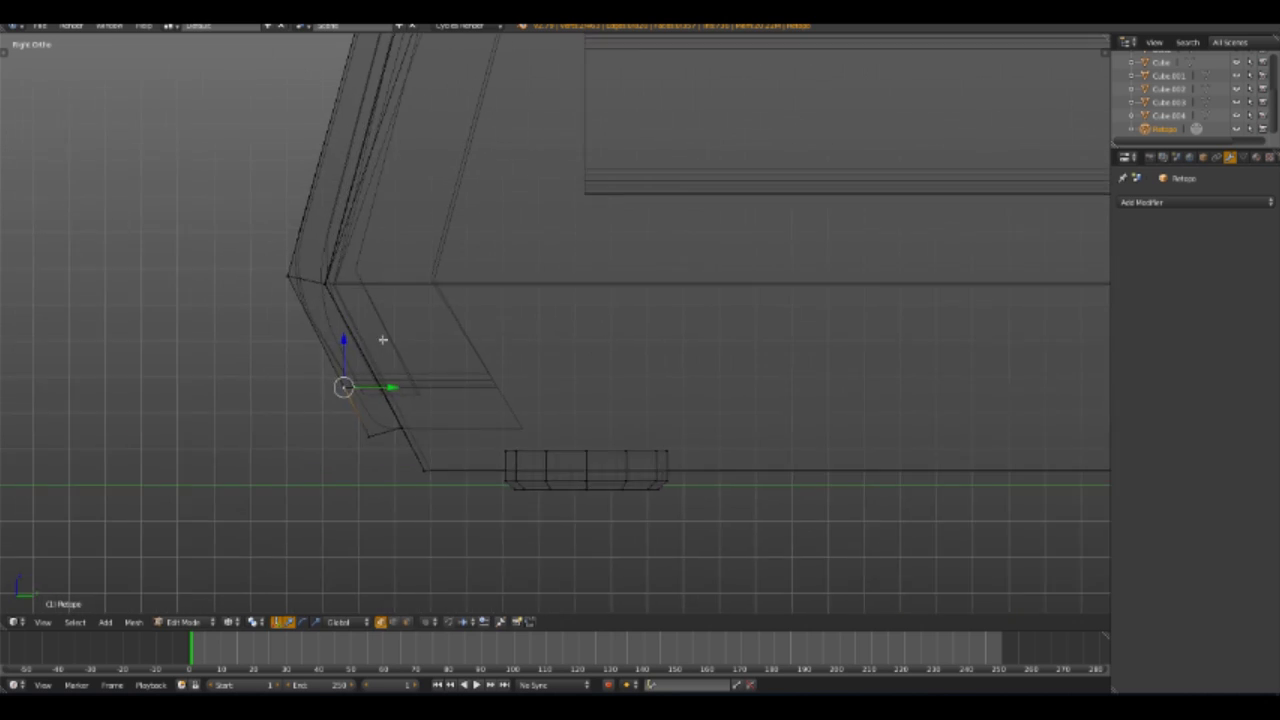
pyautogui.press('g')
pyautogui.click(473, 281)
pyautogui.moveTo(473, 281)
pyautogui.mouseDown(button='middle')
pyautogui.moveTo(486, 443)
pyautogui.moveTo(499, 331)
pyautogui.mouseUp(button='middle')
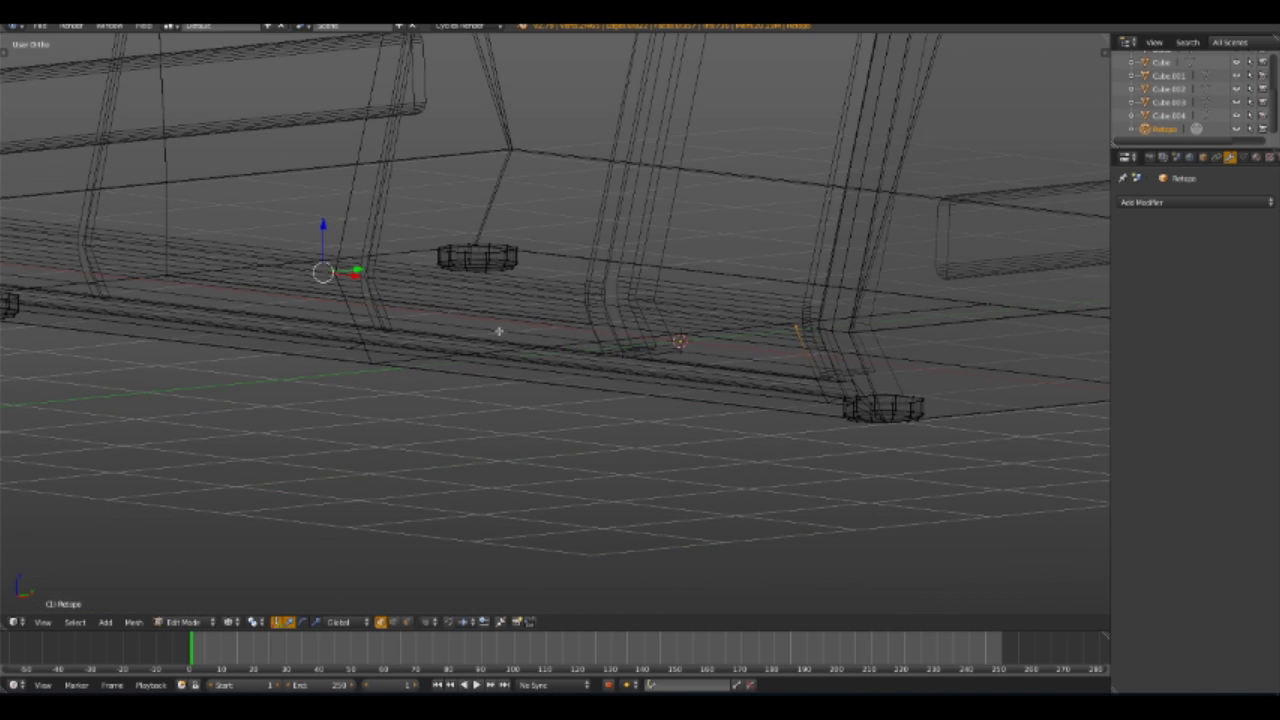
# Inspect the door frame corner from several angles in solid shading
pyautogui.press('z')
pyautogui.moveTo(836, 392)
pyautogui.keyDown('shift'); pyautogui.mouseDown(button='middle')
pyautogui.moveTo(640, 423)
pyautogui.moveTo(874, 380)
pyautogui.moveTo(389, 371)
pyautogui.mouseUp(button='middle'); pyautogui.keyUp('shift')
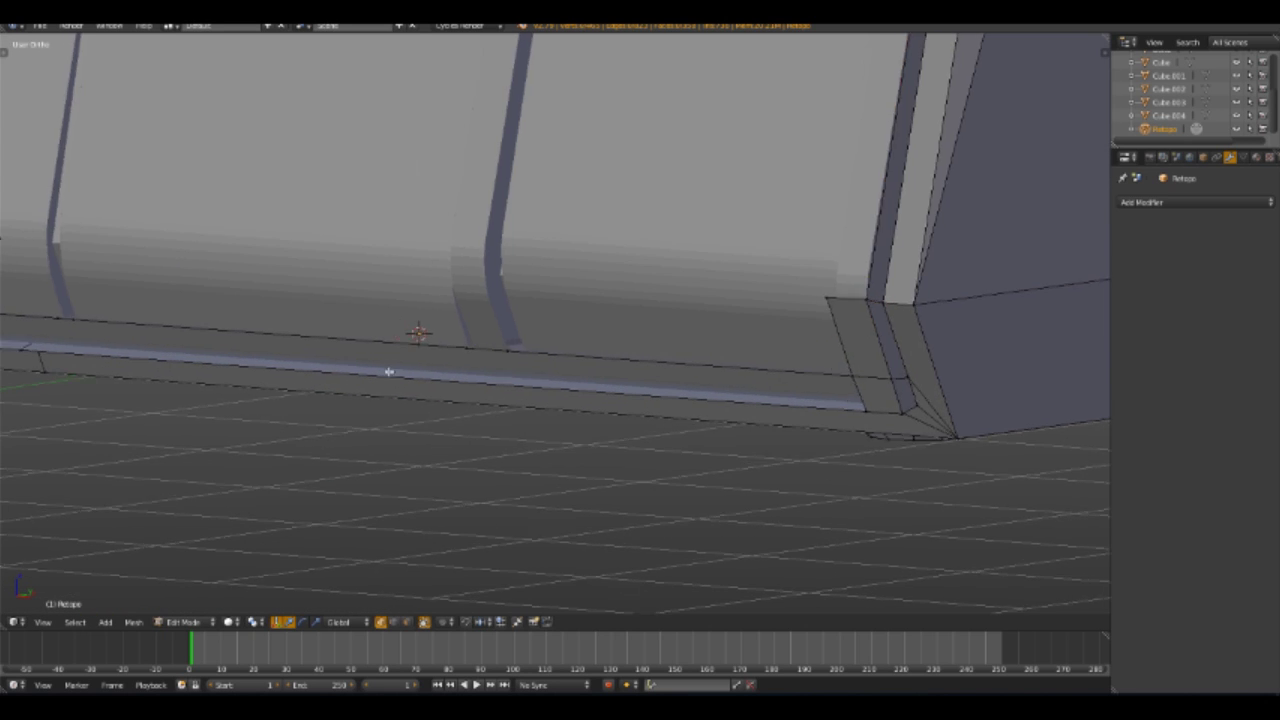
pyautogui.scroll(3, 440, 386)
pyautogui.moveTo(393, 320); pyautogui.dragTo(523, 350, button='middle')
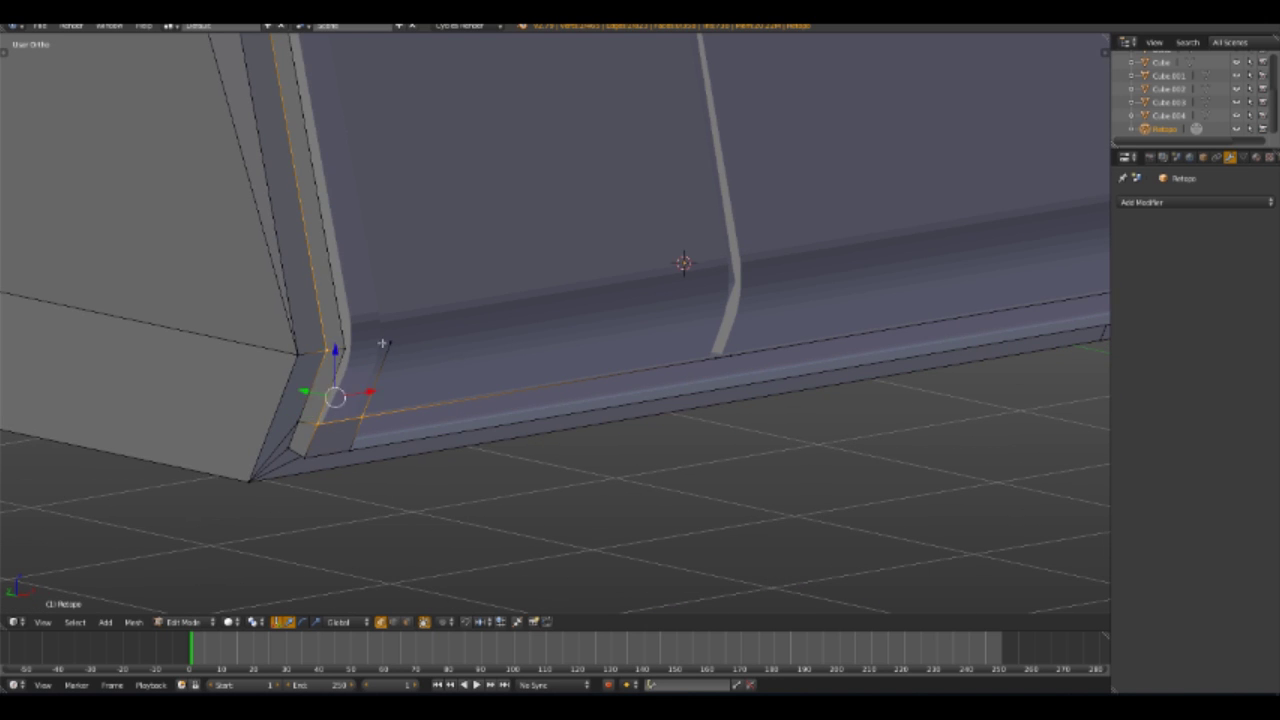
pyautogui.scroll(-3, 436, 348)
pyautogui.moveTo(436, 348); pyautogui.dragTo(560, 300, button='middle')
# Align the edge along the door frame's sloped side in right ortho wireframe
pyautogui.press('KP_3')
pyautogui.press('z')
pyautogui.moveTo(1000, 360)
pyautogui.keyDown('shift'); pyautogui.mouseDown(button='middle')
pyautogui.moveTo(633, 377)
pyautogui.moveTo(510, 424)
pyautogui.mouseUp(button='middle'); pyautogui.keyUp('shift')
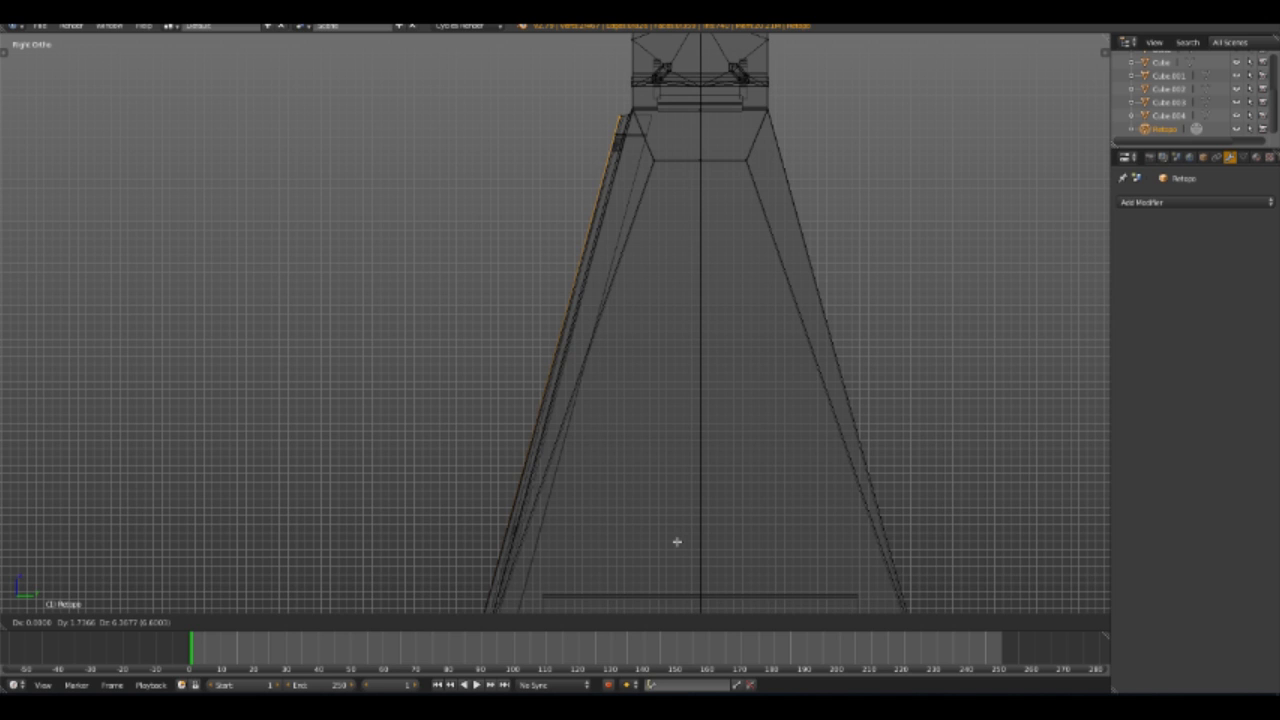
pyautogui.click(677, 541)
pyautogui.scroll(-2, 640, 500)
pyautogui.press('z')
pyautogui.scroll(5, 746, 423)
pyautogui.moveTo(746, 423)
pyautogui.keyDown('shift'); pyautogui.mouseDown(button='middle')
pyautogui.moveTo(611, 357)
pyautogui.moveTo(406, 357)
pyautogui.moveTo(831, 551)
pyautogui.mouseUp(button='middle'); pyautogui.keyUp('shift')
# Snap the edge onto the high-poly edge and orbit to the model's opposite side
pyautogui.press('z')
pyautogui.click(594, 324)
pyautogui.scroll(2, 406, 357)
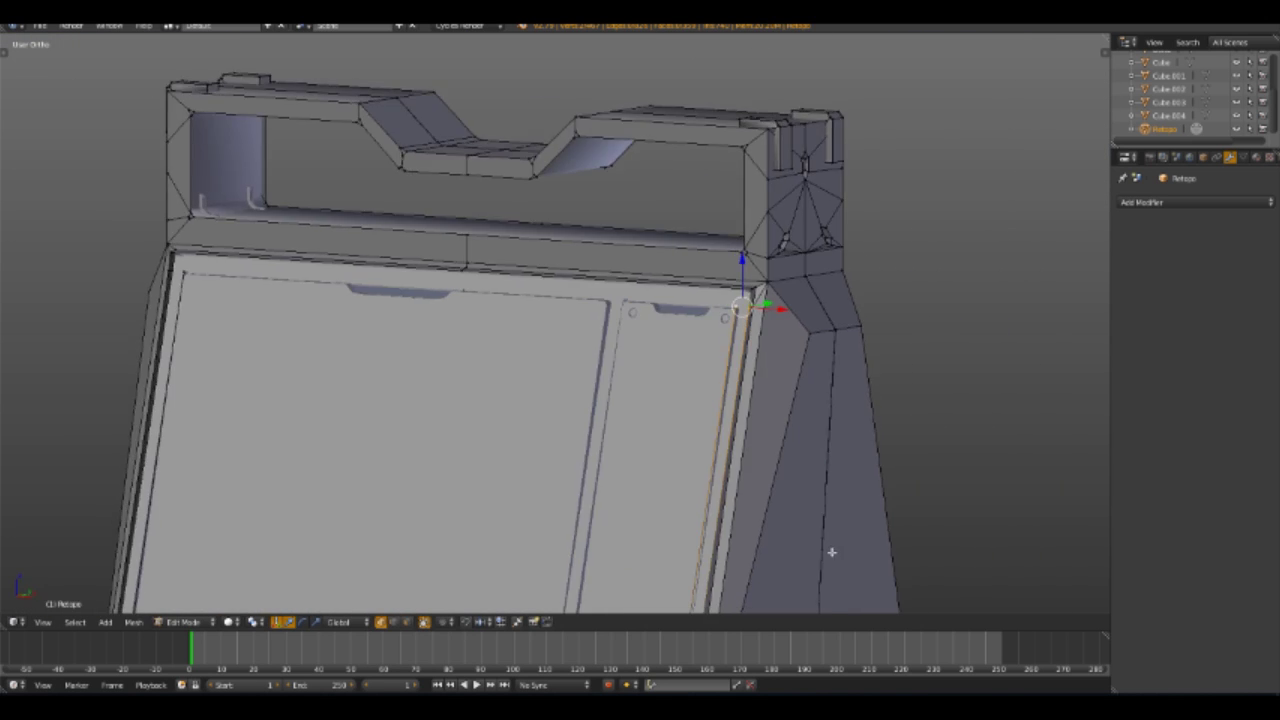
pyautogui.scroll(3, 645, 487)
pyautogui.scroll(-2, 645, 487)
pyautogui.moveTo(517, 443); pyautogui.dragTo(522, 581, button='middle')
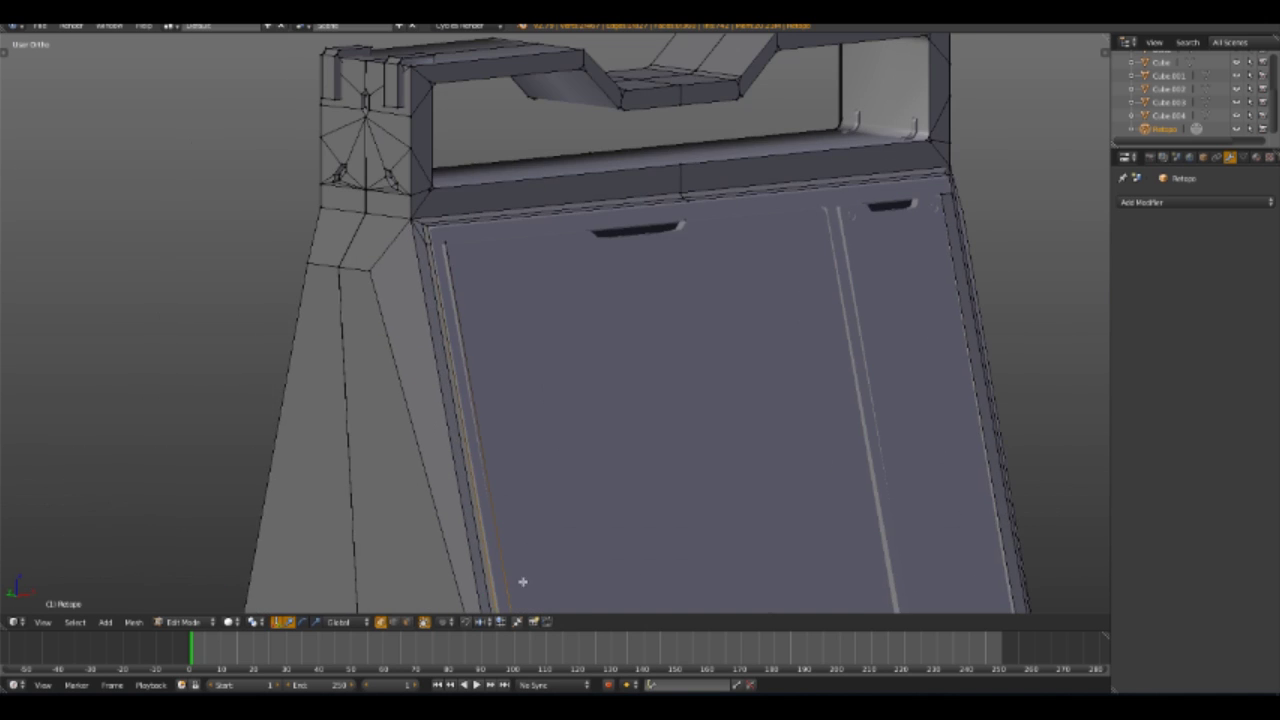
pyautogui.scroll(3, 480, 357)
pyautogui.scroll(3, 417, 403)
pyautogui.scroll(3, 523, 443)
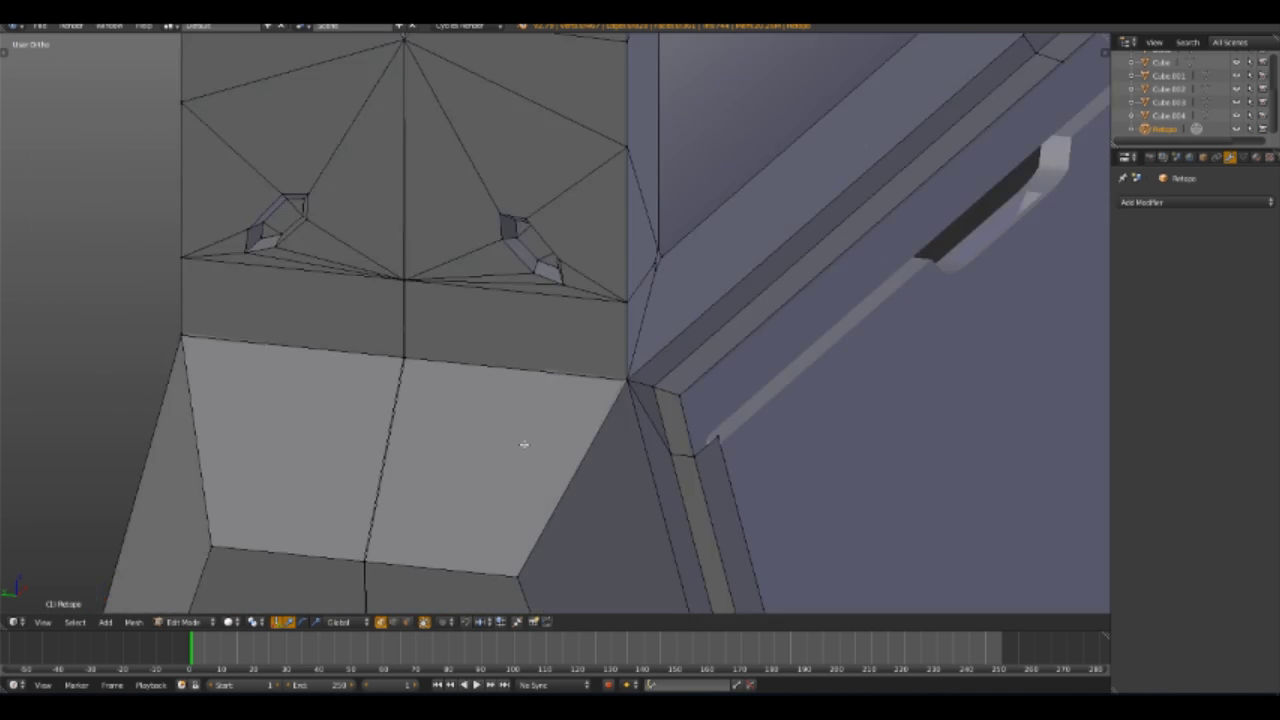
# Cancel a knife cut and inspect the door frame corner from the front view
pyautogui.press('k')
pyautogui.press('Escape')
pyautogui.press('KP_1')
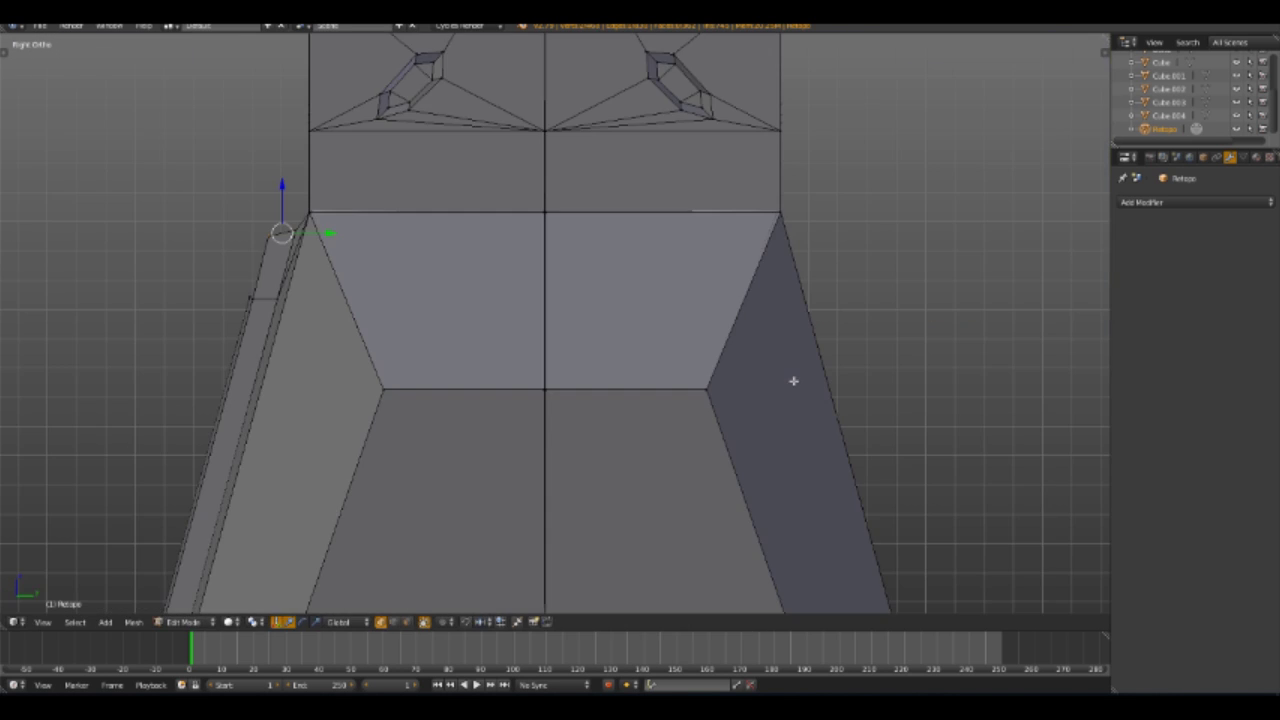
pyautogui.scroll(3, 434, 303)
pyautogui.scroll(2, 398, 248)
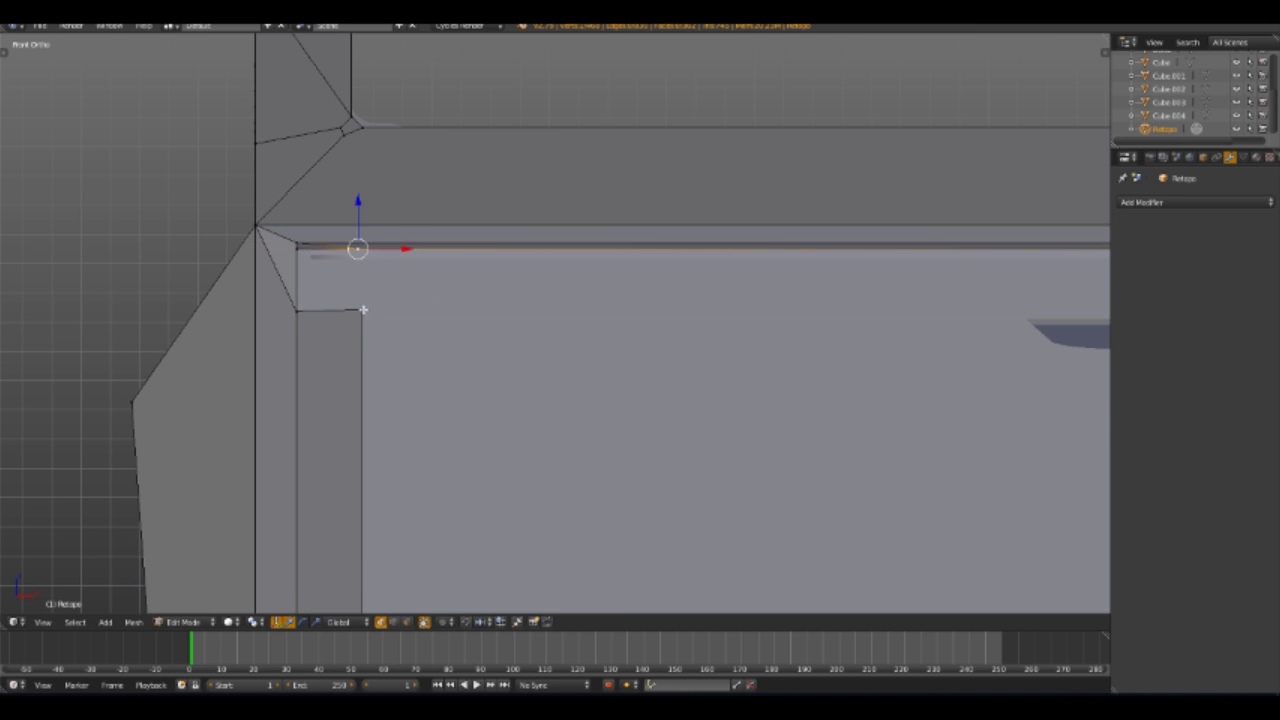
pyautogui.scroll(-2, 363, 310)
pyautogui.moveTo(363, 310)
pyautogui.mouseDown(button='middle')
pyautogui.moveTo(687, 417)
pyautogui.moveTo(100, 305)
pyautogui.moveTo(192, 311)
pyautogui.mouseUp(button='middle')
pyautogui.rightClick(100, 305)
pyautogui.press('a')
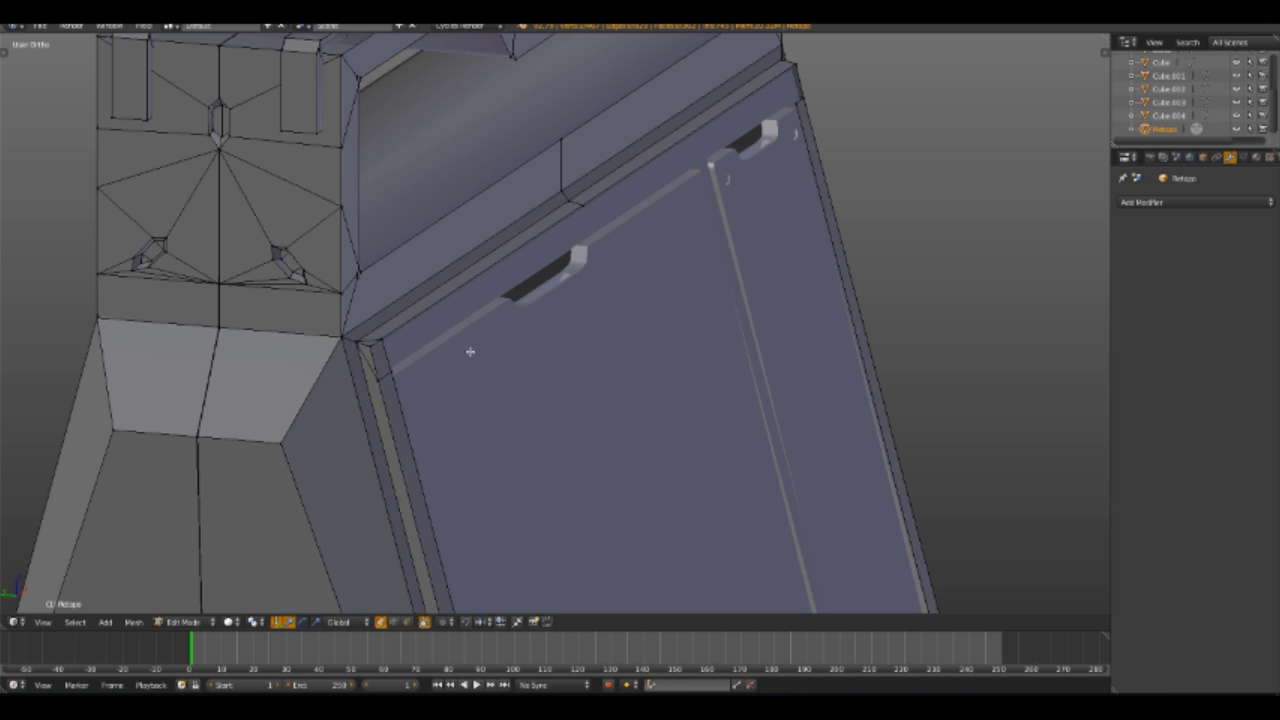
# Knife-cut at the door frame corner and merge the vertices At Last
pyautogui.moveTo(502, 343)
pyautogui.mouseDown(button='middle')
pyautogui.moveTo(514, 271)
pyautogui.moveTo(629, 223)
pyautogui.moveTo(440, 363)
pyautogui.moveTo(559, 383)
pyautogui.moveTo(340, 354)
pyautogui.moveTo(571, 323)
pyautogui.moveTo(591, 232)
pyautogui.mouseUp(button='middle')
pyautogui.press('k')
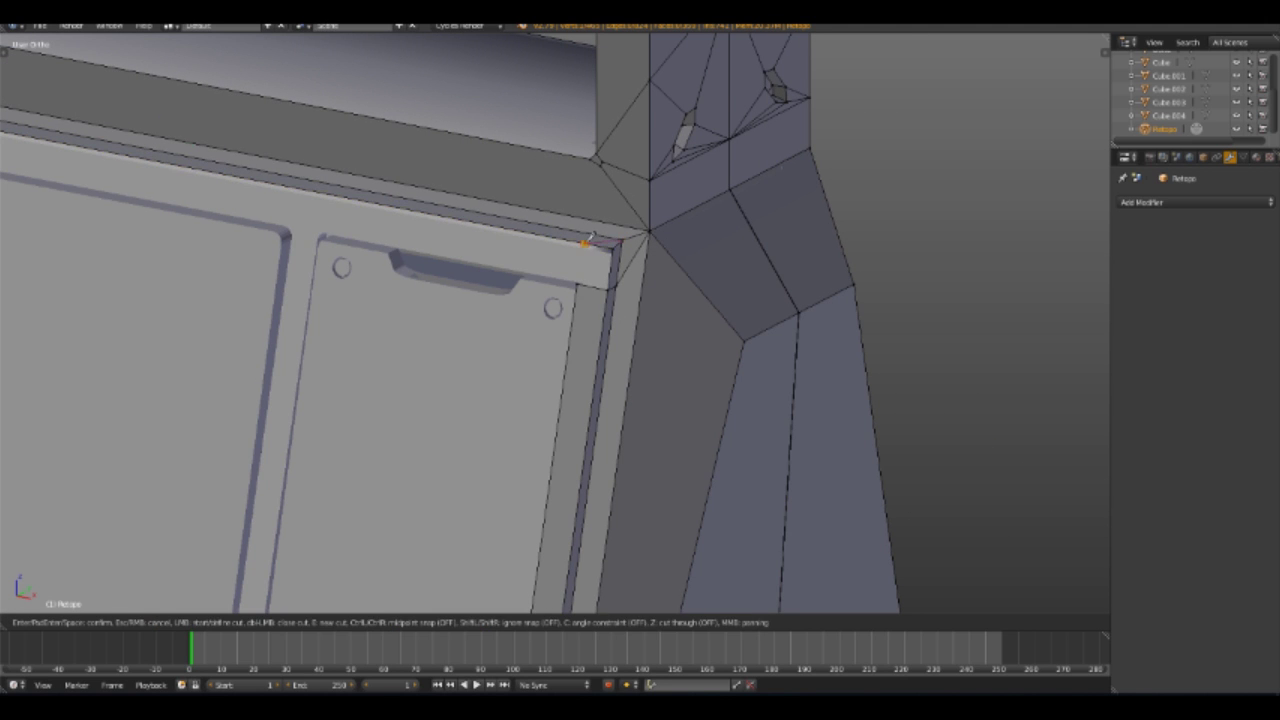
pyautogui.press('Return')
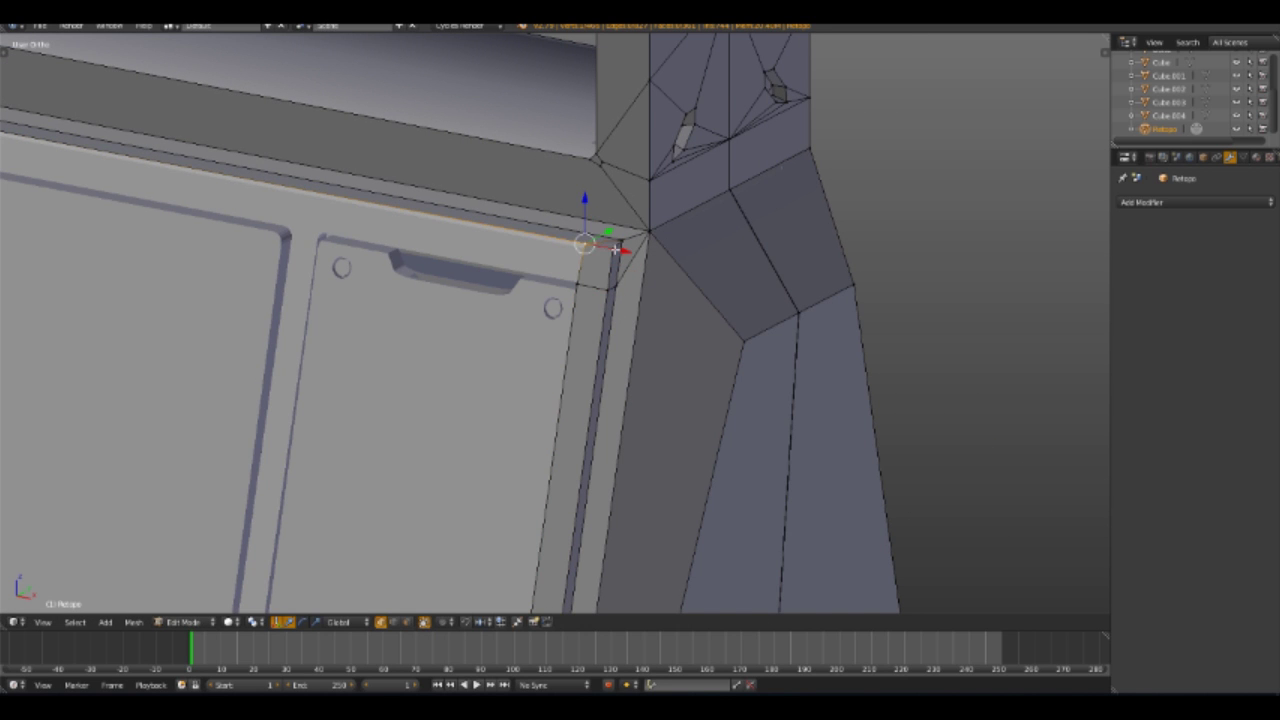
pyautogui.hotkey('alt', 'm')
pyautogui.click(667, 251)
pyautogui.hotkey('alt', 'm')
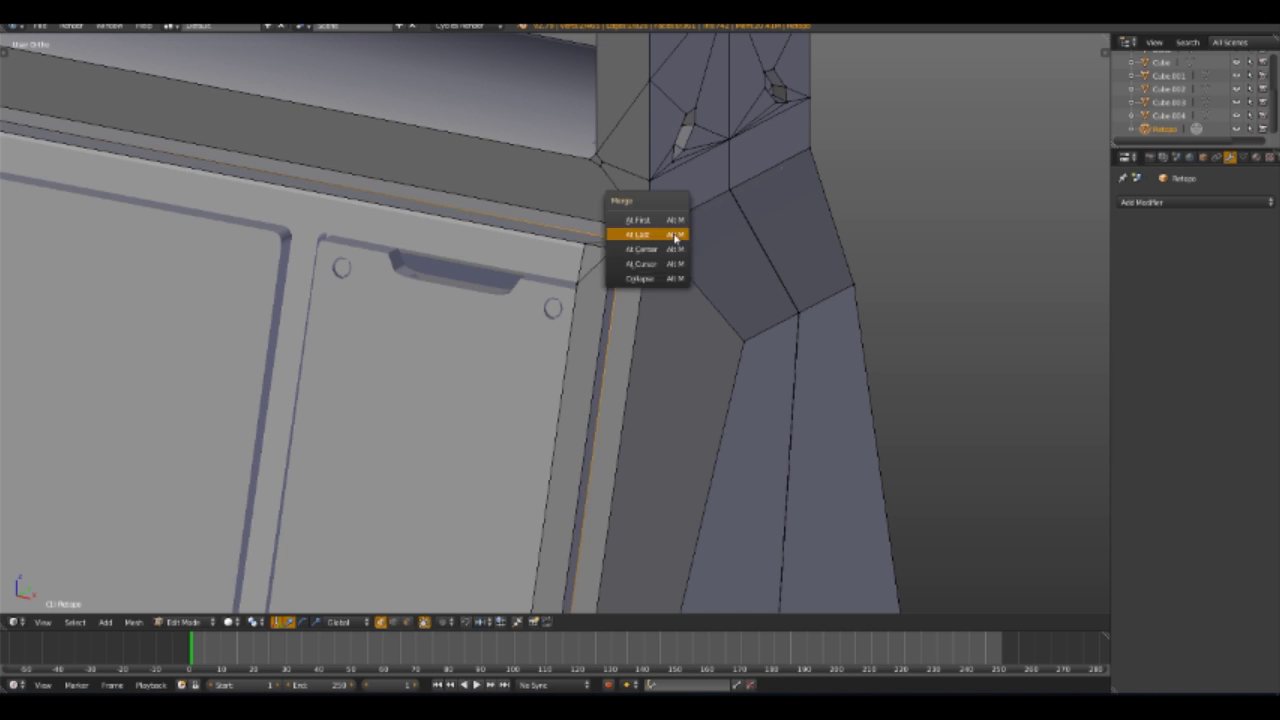
pyautogui.click(672, 235)
# Check the frame from the side in wireframe and select the door's top-edge vertex
pyautogui.moveTo(587, 274)
pyautogui.mouseDown(button='middle')
pyautogui.moveTo(491, 329)
pyautogui.moveTo(920, 294)
pyautogui.mouseUp(button='middle')
pyautogui.scroll(-1, 487, 278)
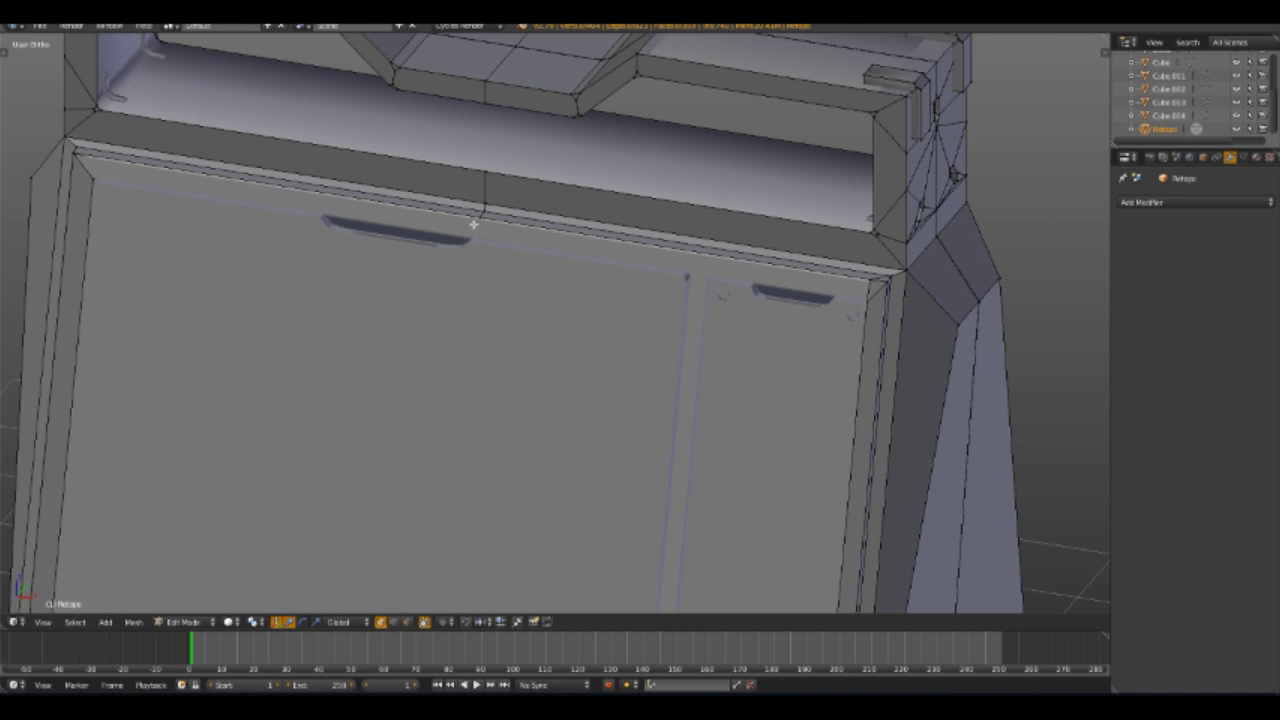
pyautogui.press('KP_3')
pyautogui.press('z')
pyautogui.press('z')
pyautogui.moveTo(763, 354)
pyautogui.mouseDown(button='middle')
pyautogui.moveTo(793, 320)
pyautogui.moveTo(700, 290)
pyautogui.mouseUp(button='middle')
pyautogui.rightClick(525, 228)
# Snap the 3D cursor to the door frame's corner vertex
pyautogui.rightClick(836, 316)
pyautogui.hotkey('shift', 's')
pyautogui.click(866, 343)
pyautogui.scroll(-3, 666, 443)
pyautogui.scroll(4, 661, 380)
# Shift the door frame edges into place along the Y and X axes
pyautogui.moveTo(661, 380)
pyautogui.mouseDown(button='middle')
pyautogui.moveTo(731, 386)
pyautogui.moveTo(677, 423)
pyautogui.moveTo(777, 439)
pyautogui.mouseUp(button='middle')
pyautogui.moveTo(670, 400)
pyautogui.mouseDown(button='middle')
pyautogui.moveTo(640, 354)
pyautogui.moveTo(654, 251)
pyautogui.moveTo(341, 210)
pyautogui.moveTo(406, 297)
pyautogui.moveTo(543, 237)
pyautogui.moveTo(643, 417)
pyautogui.moveTo(588, 335)
pyautogui.moveTo(788, 445)
pyautogui.mouseUp(button='middle')
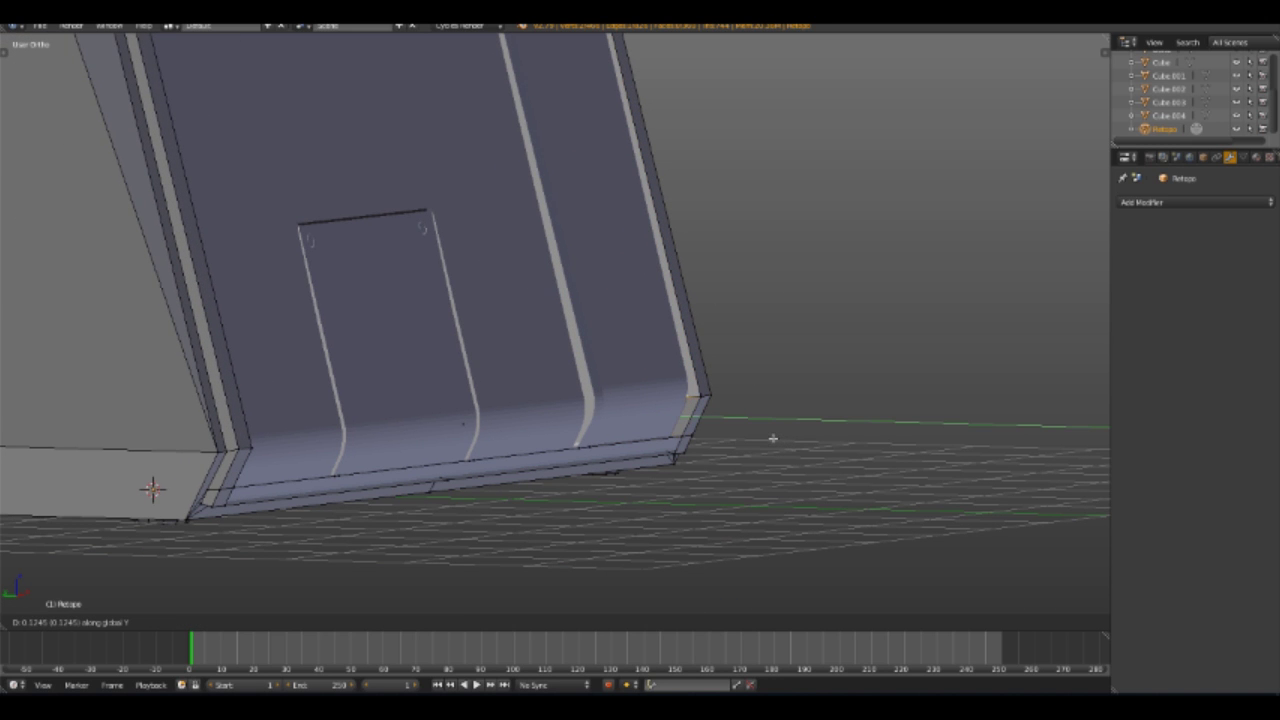
pyautogui.click(690, 398)
pyautogui.moveTo(690, 398)
pyautogui.mouseDown(button='middle')
pyautogui.moveTo(694, 523)
pyautogui.moveTo(651, 528)
pyautogui.moveTo(704, 558)
pyautogui.moveTo(614, 520)
pyautogui.moveTo(851, 462)
pyautogui.mouseUp(button='middle')
pyautogui.click(661, 432)
pyautogui.press('KP_1')
pyautogui.press('z')
pyautogui.press('z')
pyautogui.moveTo(563, 451)
pyautogui.mouseDown(button='middle')
pyautogui.moveTo(538, 380)
pyautogui.moveTo(560, 400)
pyautogui.moveTo(520, 440)
pyautogui.moveTo(661, 418)
pyautogui.moveTo(423, 409)
pyautogui.moveTo(537, 343)
pyautogui.moveTo(660, 325)
pyautogui.moveTo(517, 349)
pyautogui.mouseUp(button='middle')
pyautogui.click(611, 412)
pyautogui.scroll(3, 517, 349)
# Add a loop cut splitting the top rail strip above the door
pyautogui.keyDown('alt'); pyautogui.rightClick(189, 147); pyautogui.keyUp('alt')
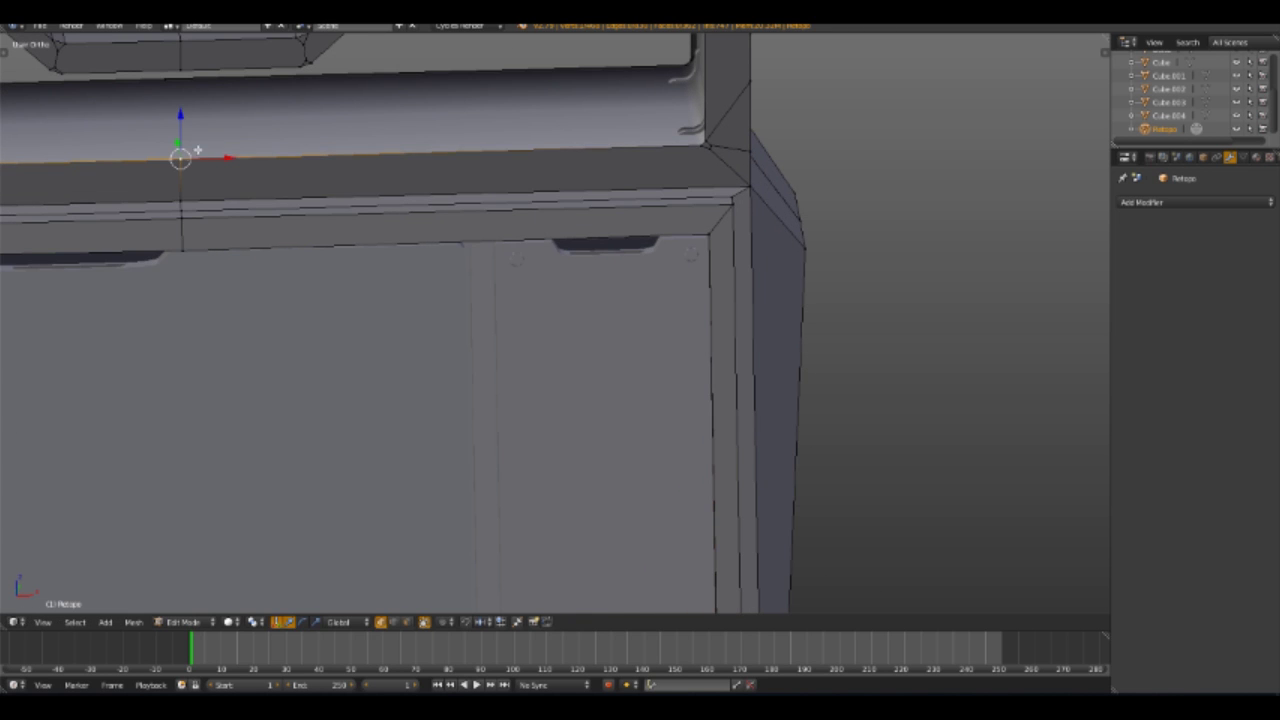
pyautogui.moveTo(189, 147); pyautogui.dragTo(263, 224, button='middle')
pyautogui.scroll(3, 263, 224)
pyautogui.hotkey('ctrl', 'r')
pyautogui.click(537, 277)
pyautogui.moveTo(611, 224); pyautogui.dragTo(642, 227)
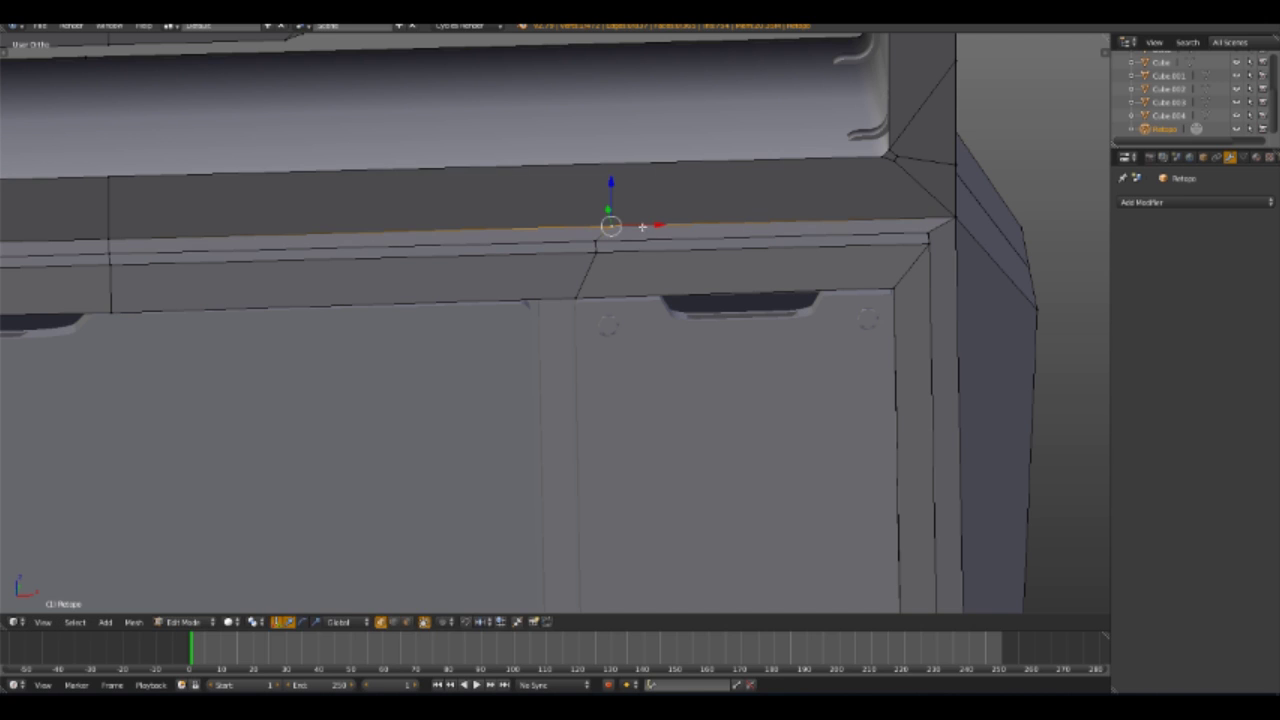
# Select the long top strip face, then select the short bottom edge at the lower corner
pyautogui.click(411, 624)
pyautogui.rightClick(510, 210)
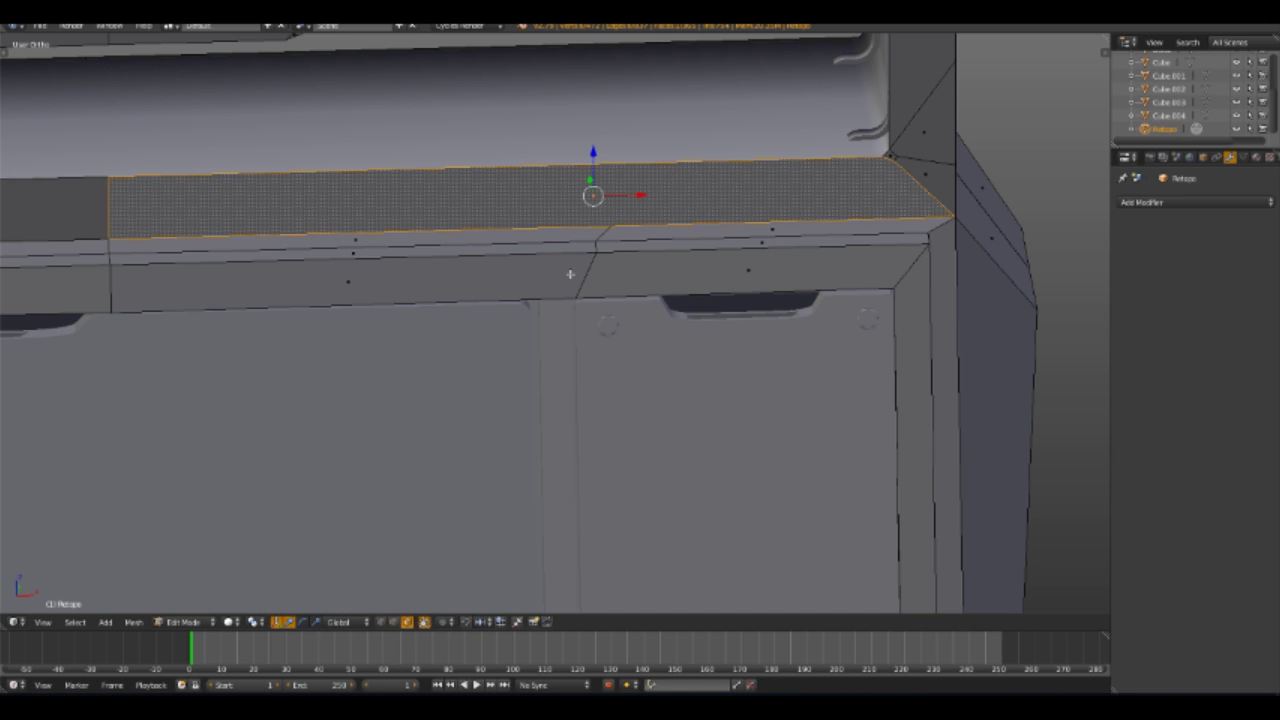
pyautogui.click(381, 622)
pyautogui.press('x')
pyautogui.click(945, 215)
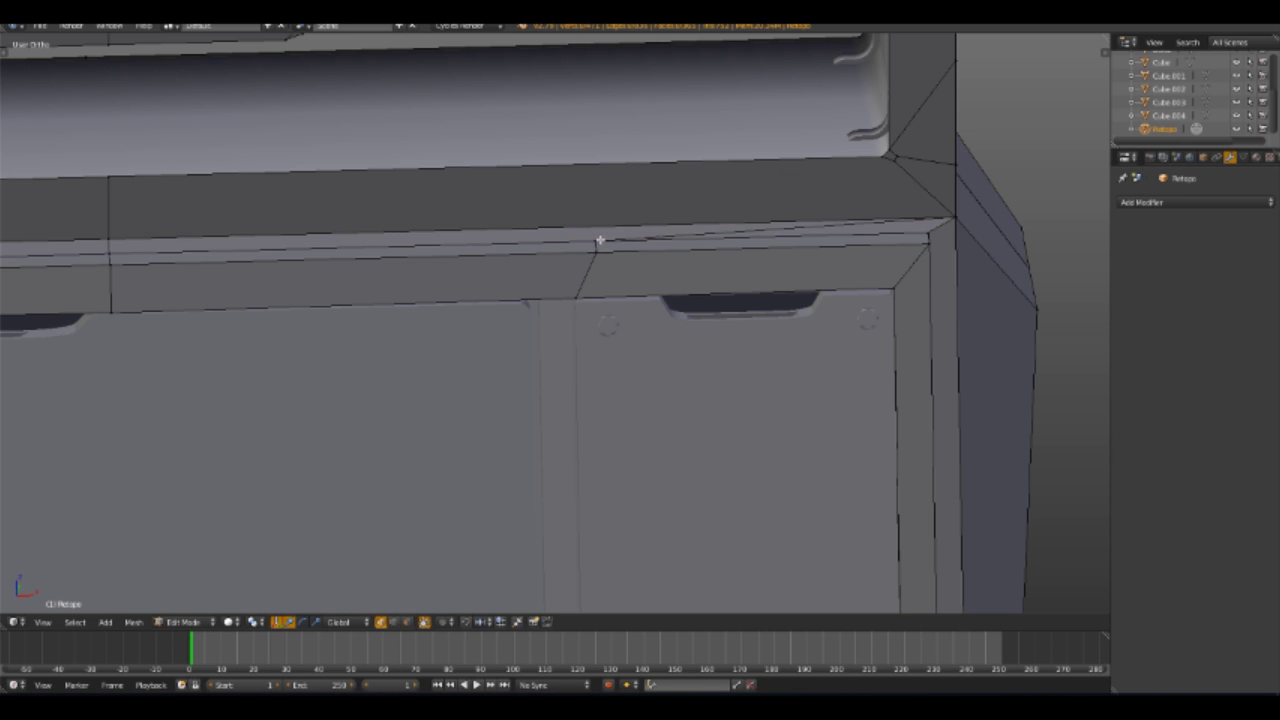
pyautogui.moveTo(875, 263)
pyautogui.mouseDown(button='middle')
pyautogui.moveTo(640, 340)
pyautogui.moveTo(663, 454)
pyautogui.moveTo(417, 451)
pyautogui.moveTo(621, 488)
pyautogui.moveTo(563, 306)
pyautogui.mouseUp(button='middle')
pyautogui.rightClick(621, 488)
# Knife-cut from the door-top edge to the corner to add corner edges
pyautogui.keyDown('alt'); pyautogui.rightClick(629, 343); pyautogui.keyUp('alt')
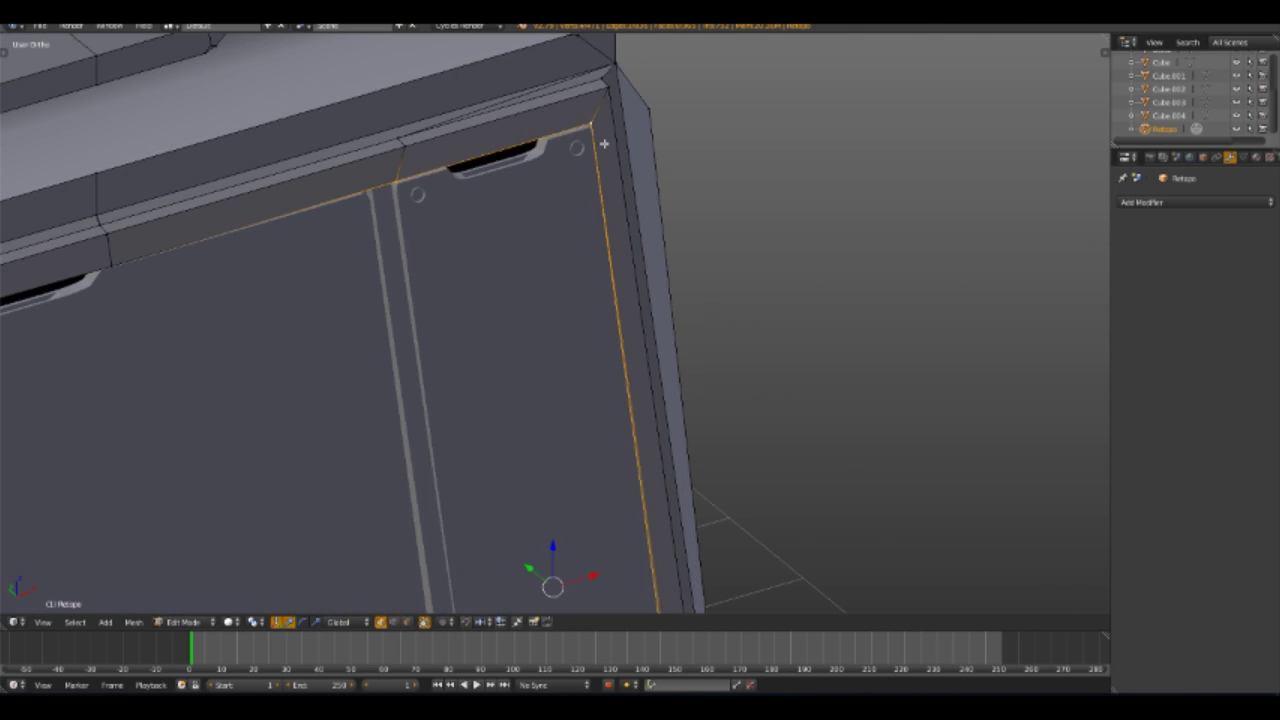
pyautogui.press('z')
pyautogui.press('z')
pyautogui.moveTo(528, 200); pyautogui.dragTo(449, 169, button='middle')
pyautogui.scroll(-3, 449, 169)
pyautogui.scroll(3, 497, 180)
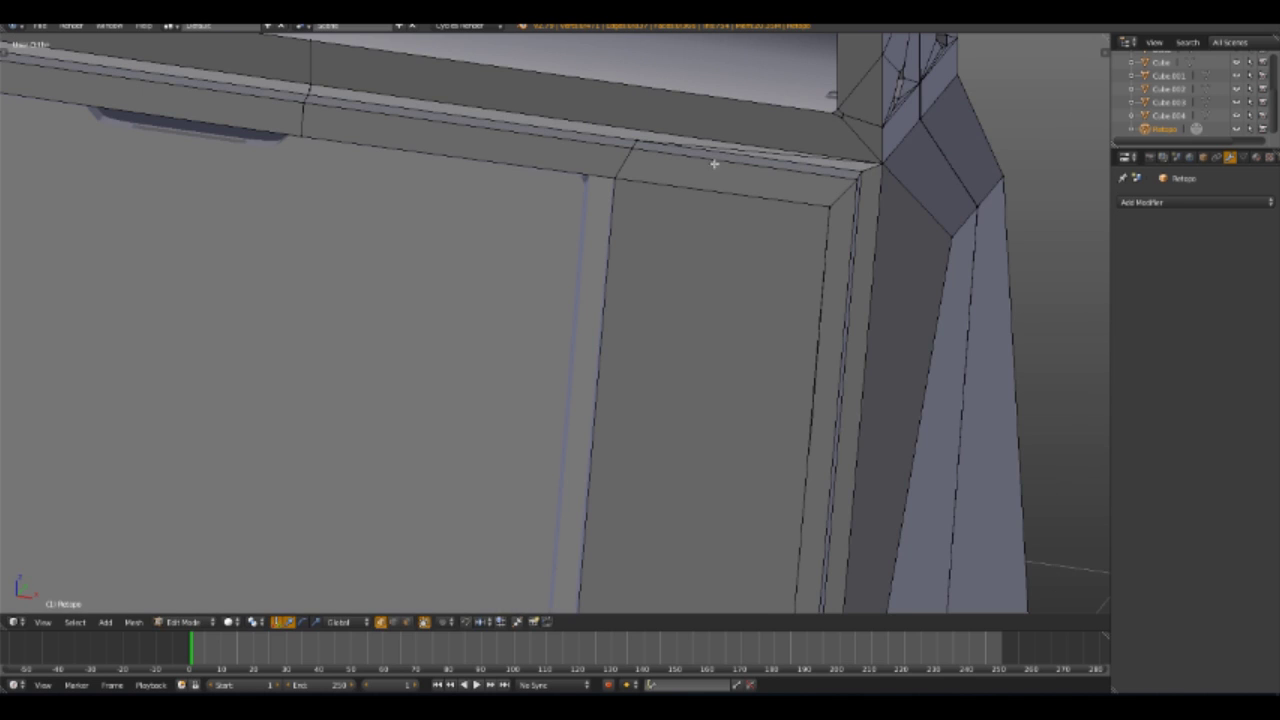
pyautogui.press('k')
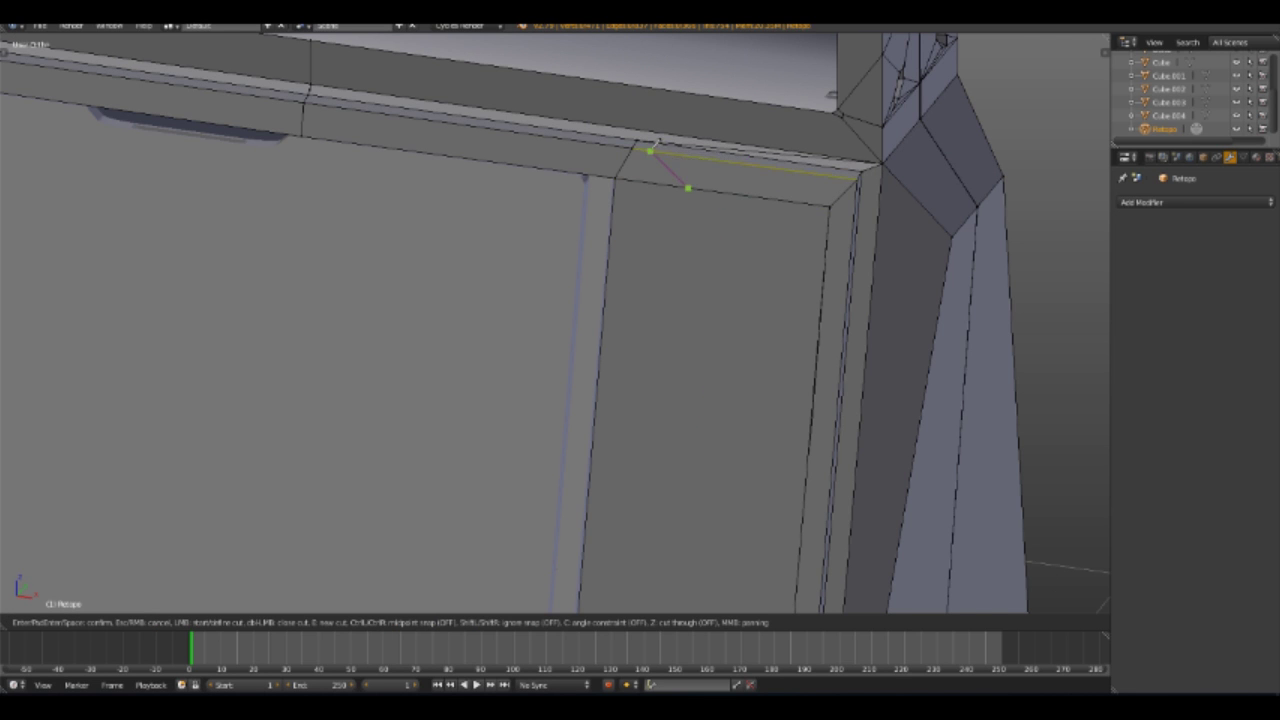
pyautogui.click(636, 139)
pyautogui.press('z')
pyautogui.click(782, 200)
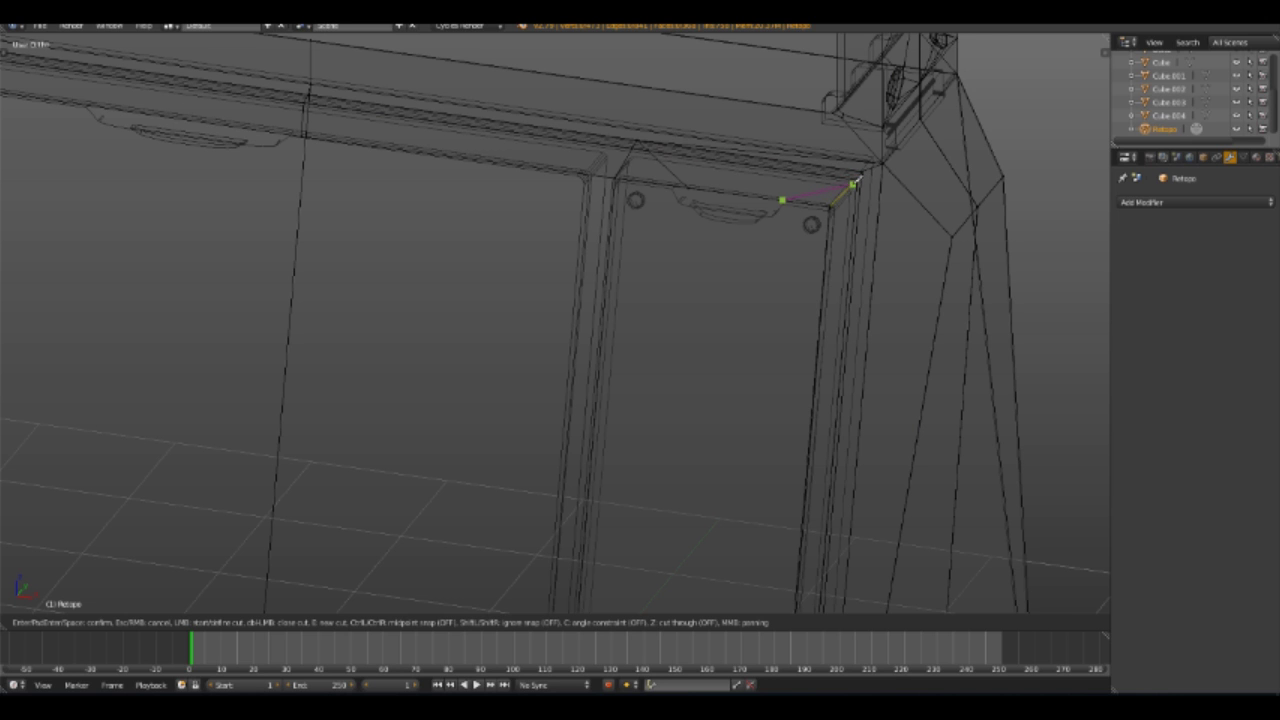
pyautogui.press('Return')
# Add an edge loop running around the door's inner panel
pyautogui.moveTo(687, 224); pyautogui.dragTo(708, 180, button='middle')
pyautogui.rightClick(750, 128)
pyautogui.moveTo(756, 235); pyautogui.dragTo(548, 470, button='middle')
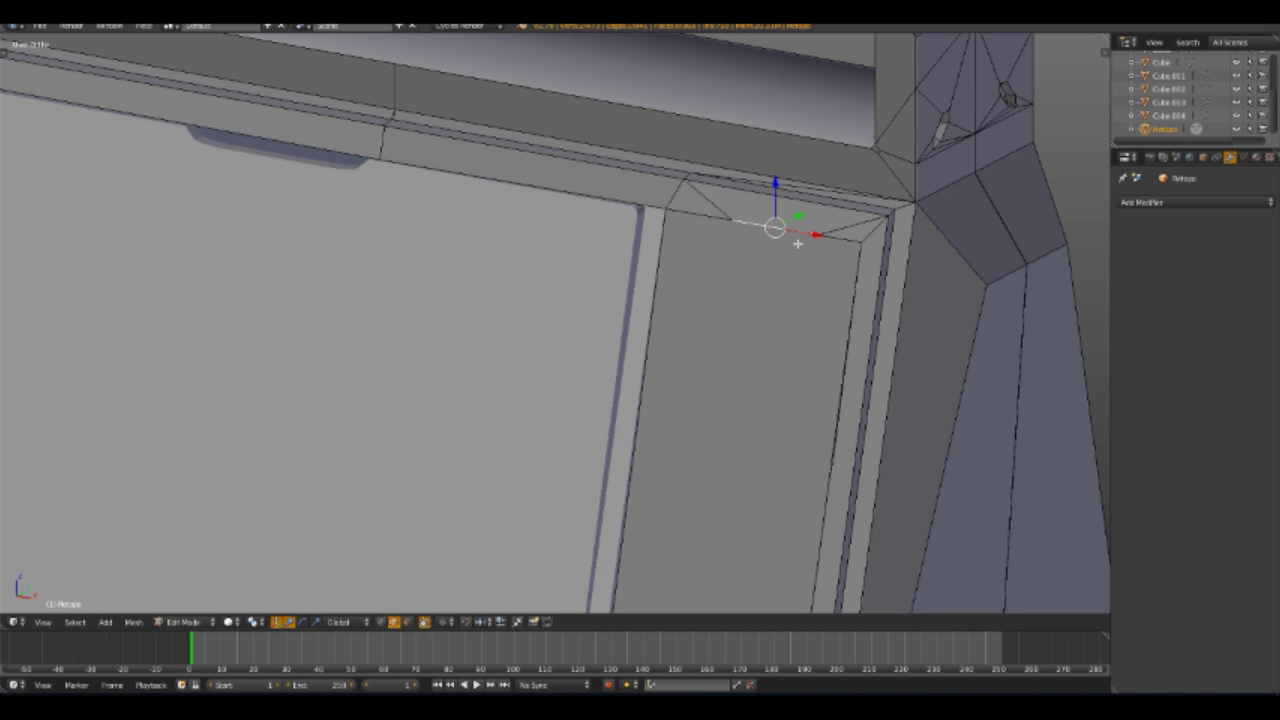
pyautogui.scroll(-4, 704, 379)
pyautogui.hotkey('ctrl', 'r')
pyautogui.click(645, 214)
pyautogui.press('z')
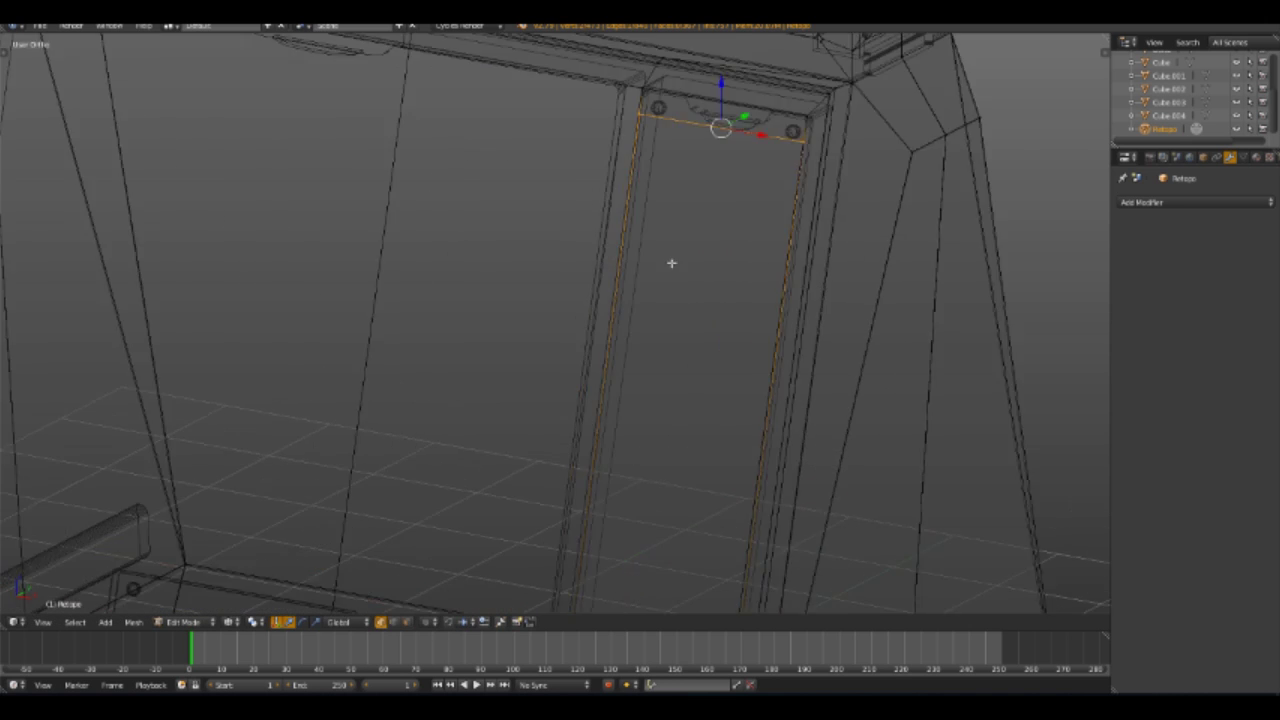
pyautogui.scroll(3, 671, 263)
pyautogui.scroll(2, 620, 331)
# Select the linked handle plate and reposition its top and lower edges in front and side views
pyautogui.press('l')
pyautogui.hotkey('ctrl', 'space')
pyautogui.press('KP_1')
pyautogui.press('g')
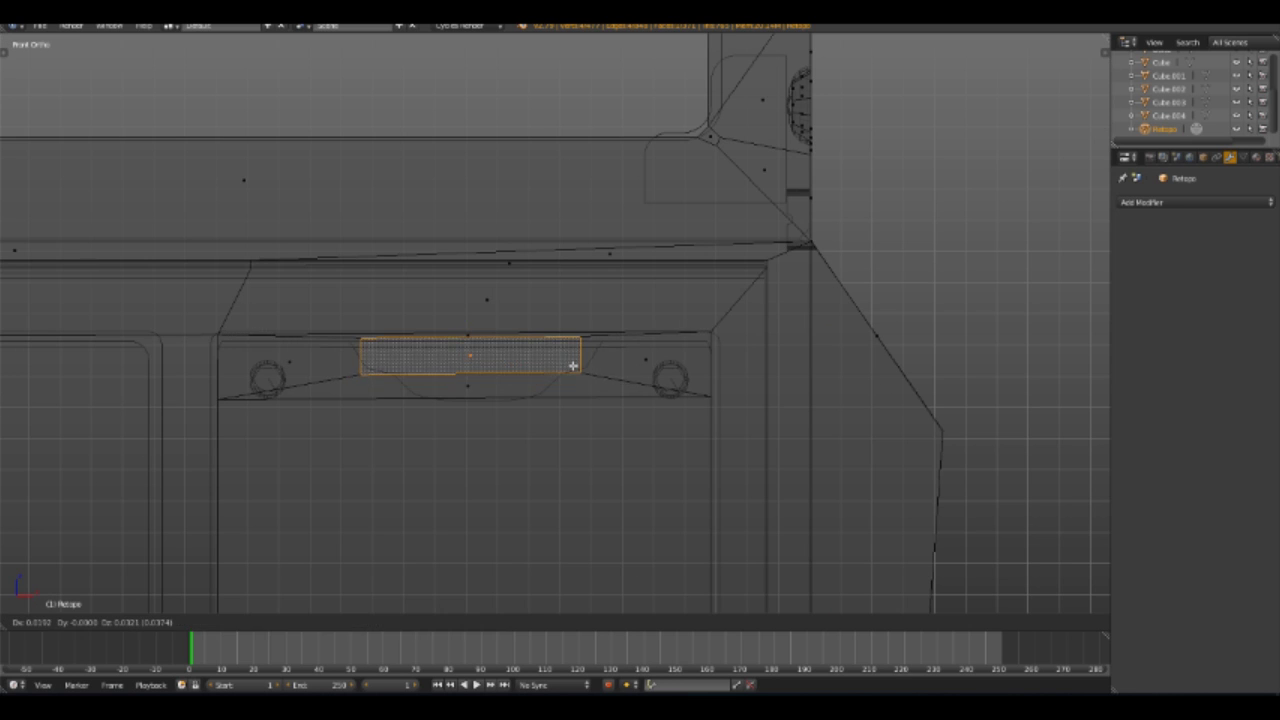
pyautogui.scroll(3, 575, 447)
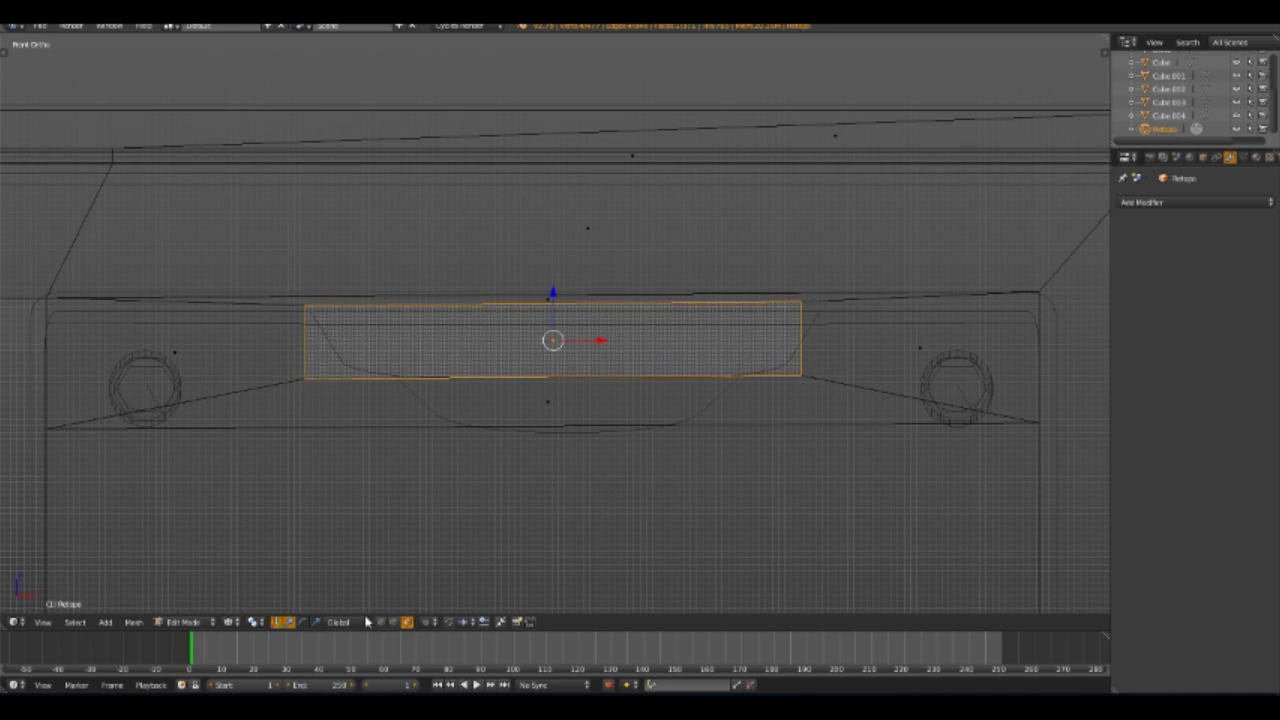
pyautogui.rightClick(336, 374)
pyautogui.press('g')
pyautogui.rightClick(803, 300)
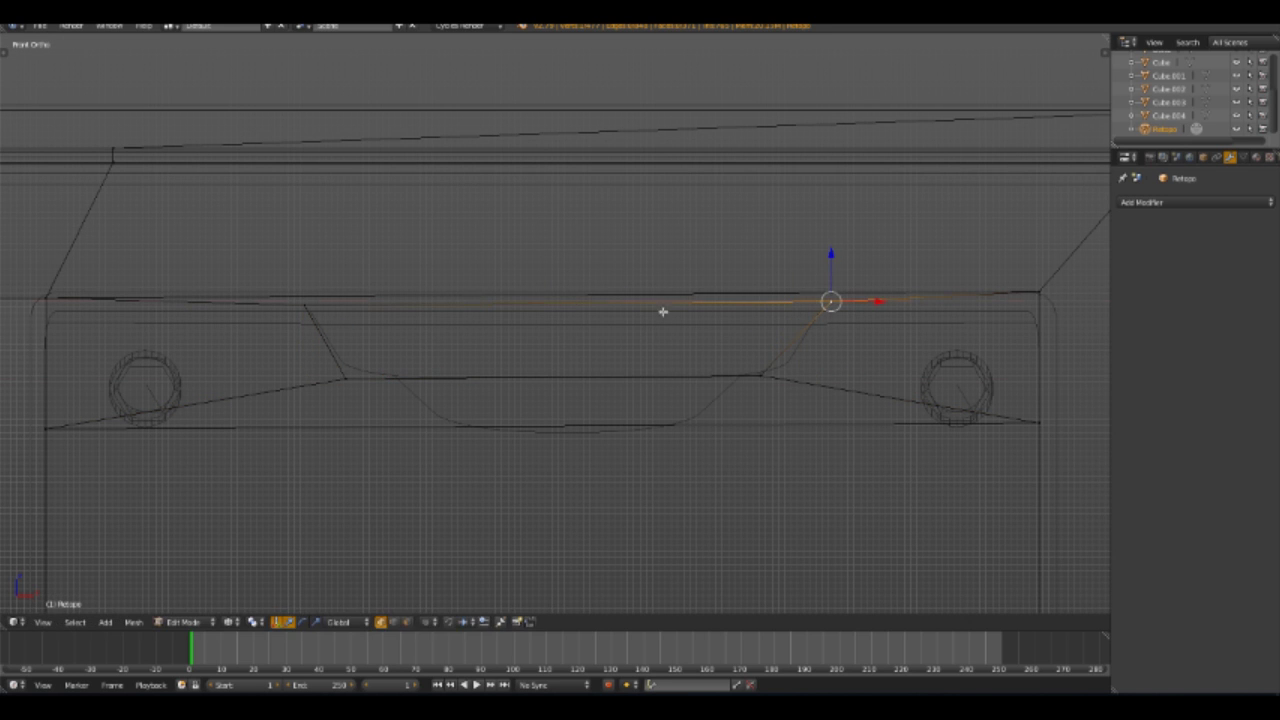
pyautogui.click(406, 623)
pyautogui.press('KP_3')
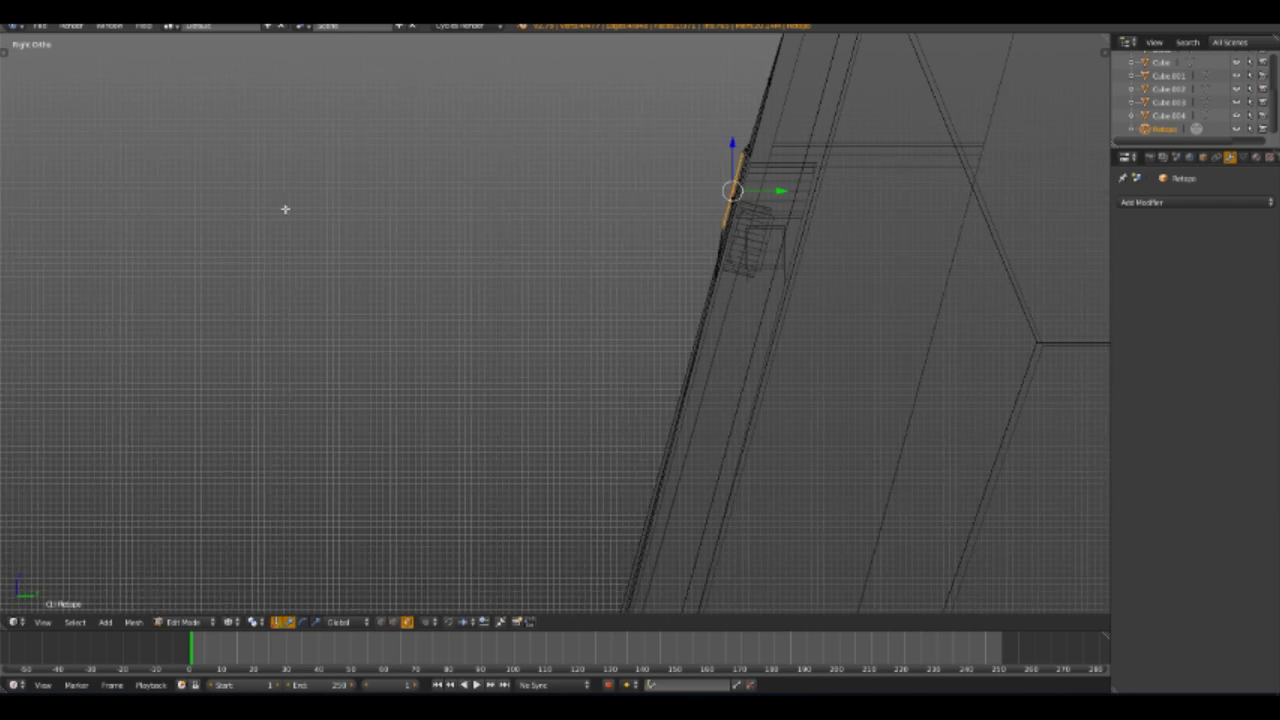
pyautogui.click(795, 241)
pyautogui.press('z')
pyautogui.moveTo(795, 241)
pyautogui.mouseDown(button='middle')
pyautogui.moveTo(725, 287)
pyautogui.moveTo(791, 289)
pyautogui.moveTo(800, 251)
pyautogui.moveTo(814, 249)
pyautogui.moveTo(617, 150)
pyautogui.mouseUp(button='middle')
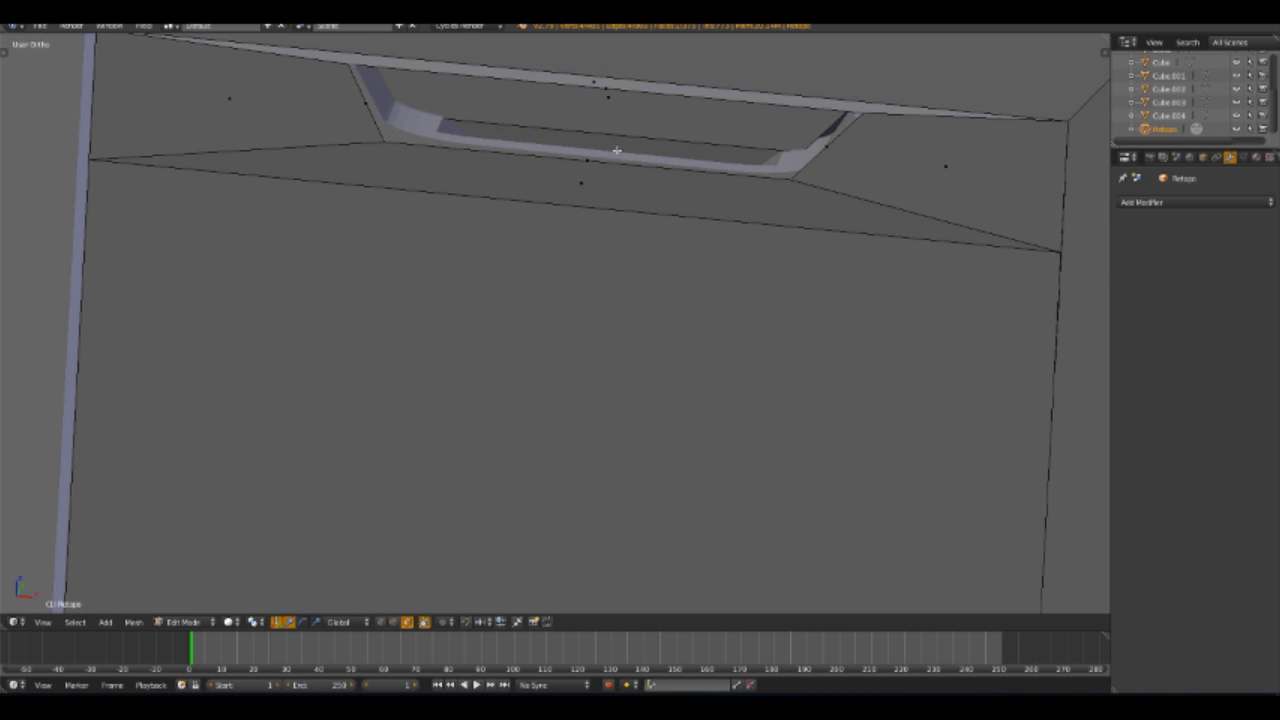
# Push the handle slot's inner face back along the Y axis
pyautogui.rightClick(617, 150)
pyautogui.press('z')
pyautogui.moveTo(564, 237)
pyautogui.mouseDown(button='middle')
pyautogui.moveTo(696, 263)
pyautogui.moveTo(654, 280)
pyautogui.moveTo(705, 297)
pyautogui.mouseUp(button='middle')
pyautogui.press('z')
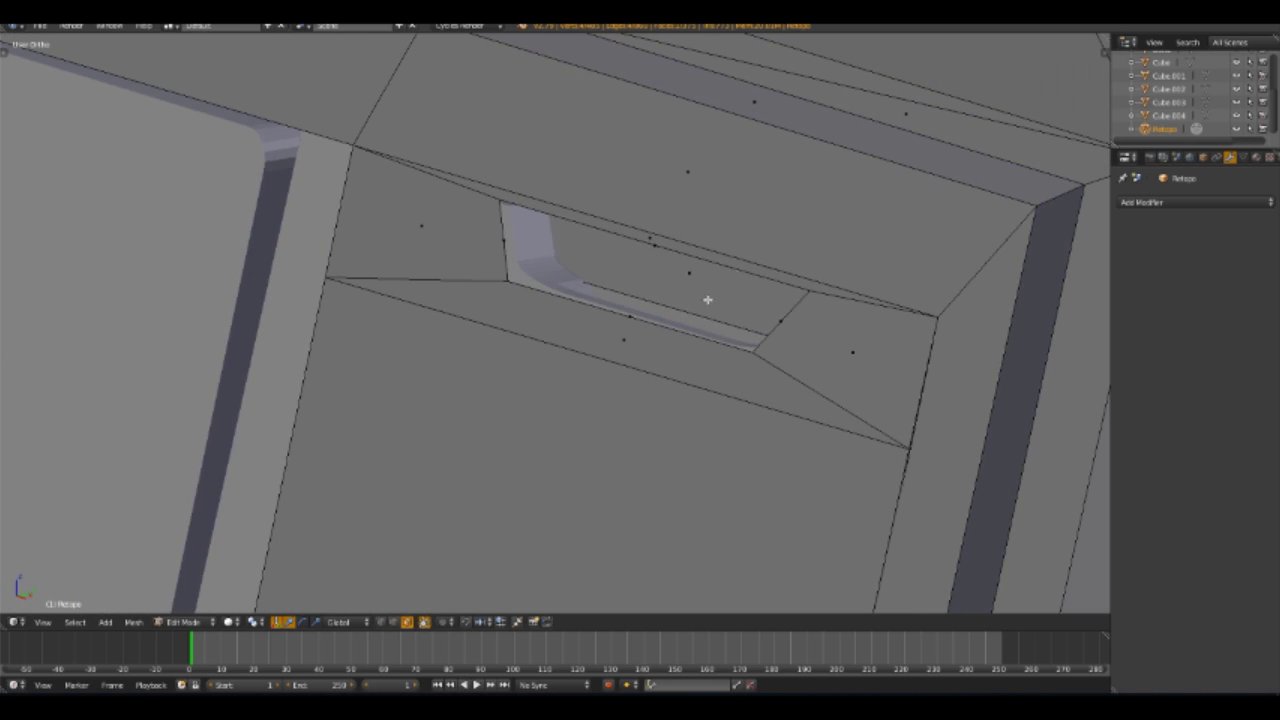
pyautogui.rightClick(722, 292)
pyautogui.press('g')
pyautogui.press('y')
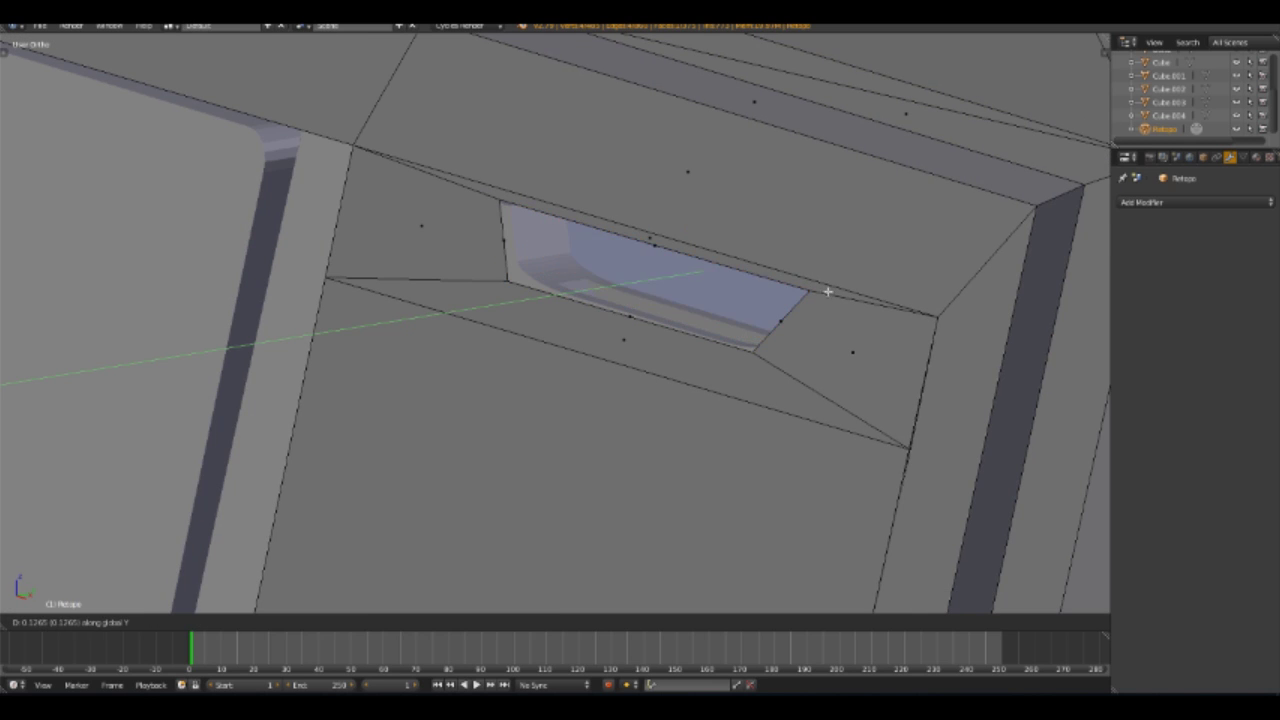
pyautogui.press('z')
pyautogui.moveTo(619, 286)
pyautogui.mouseDown(button='middle')
pyautogui.moveTo(726, 226)
pyautogui.moveTo(529, 272)
pyautogui.moveTo(468, 423)
pyautogui.mouseUp(button='middle')
pyautogui.press('z')
pyautogui.moveTo(412, 257)
pyautogui.mouseDown(button='middle')
pyautogui.moveTo(500, 343)
pyautogui.moveTo(486, 291)
pyautogui.moveTo(395, 319)
pyautogui.moveTo(557, 314)
pyautogui.moveTo(500, 323)
pyautogui.moveTo(669, 351)
pyautogui.moveTo(722, 279)
pyautogui.moveTo(711, 306)
pyautogui.mouseUp(button='middle')
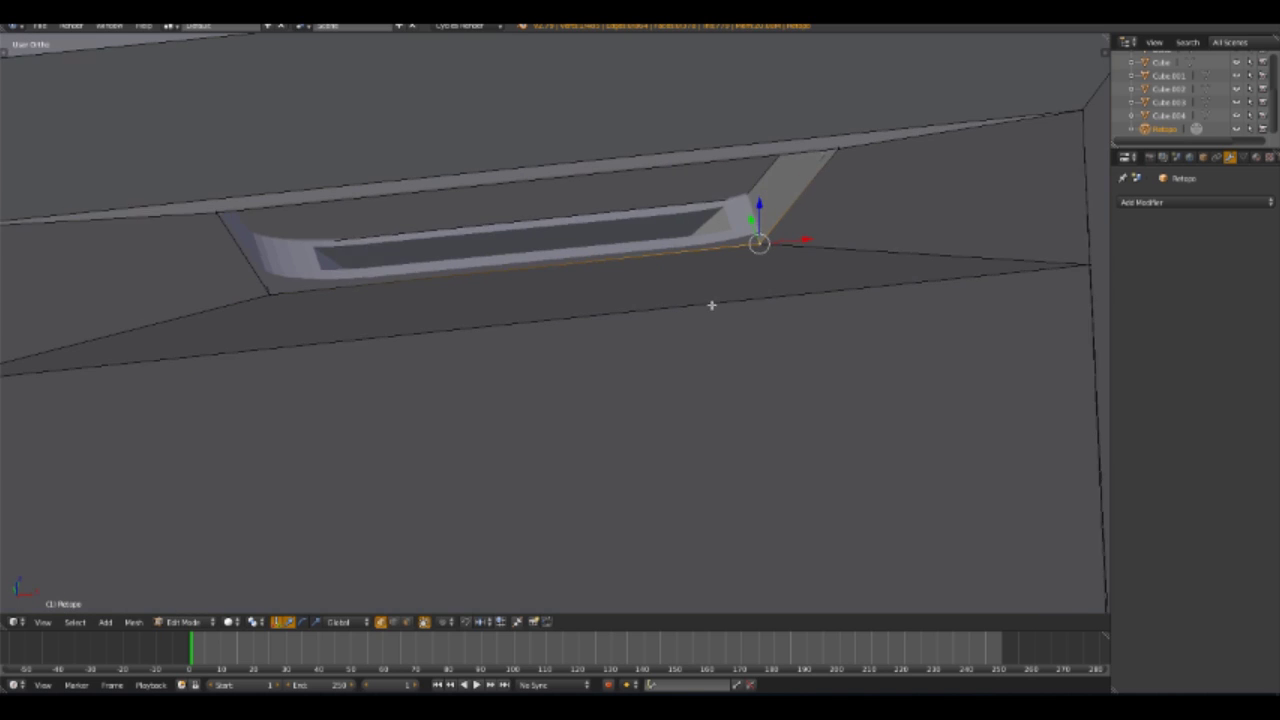
# Narrow the inset edges to 0.4355 and sink them 0.0353 along Z
pyautogui.click(757, 258)
pyautogui.moveTo(757, 258); pyautogui.dragTo(713, 498, button='middle')
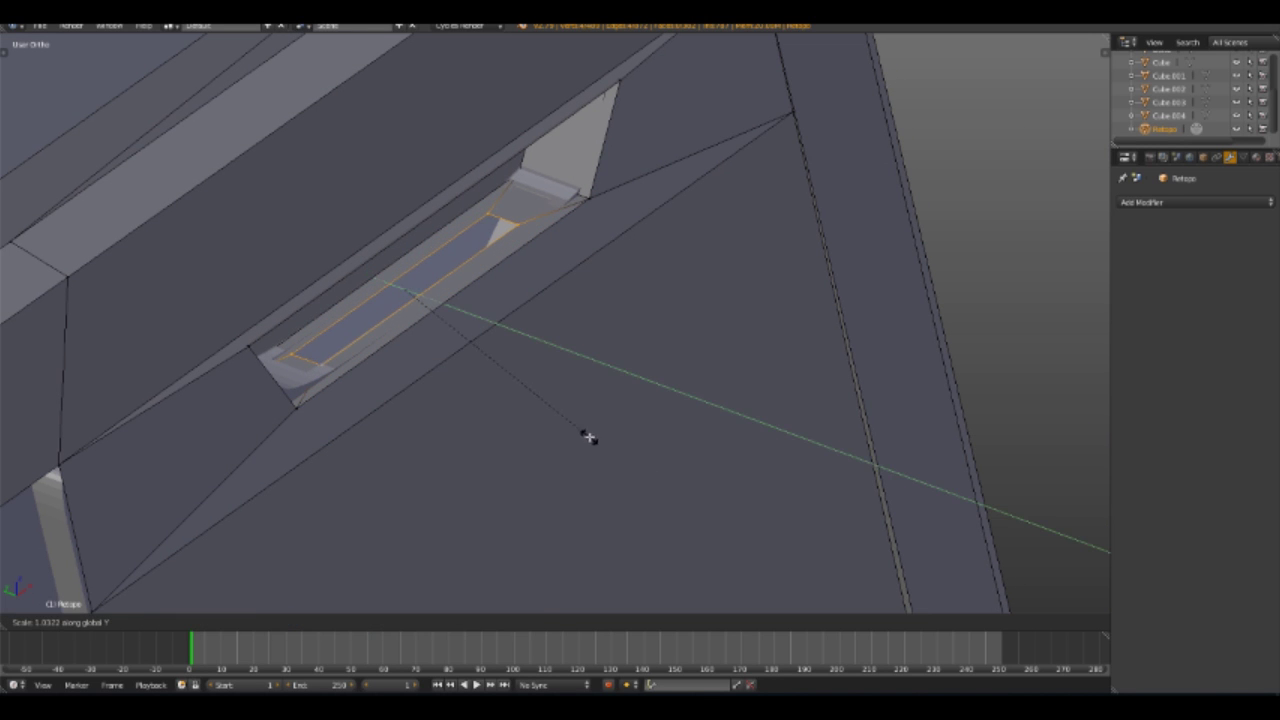
pyautogui.click(665, 283)
pyautogui.moveTo(665, 283); pyautogui.dragTo(600, 298, button='middle')
pyautogui.press('g')
pyautogui.press('x')
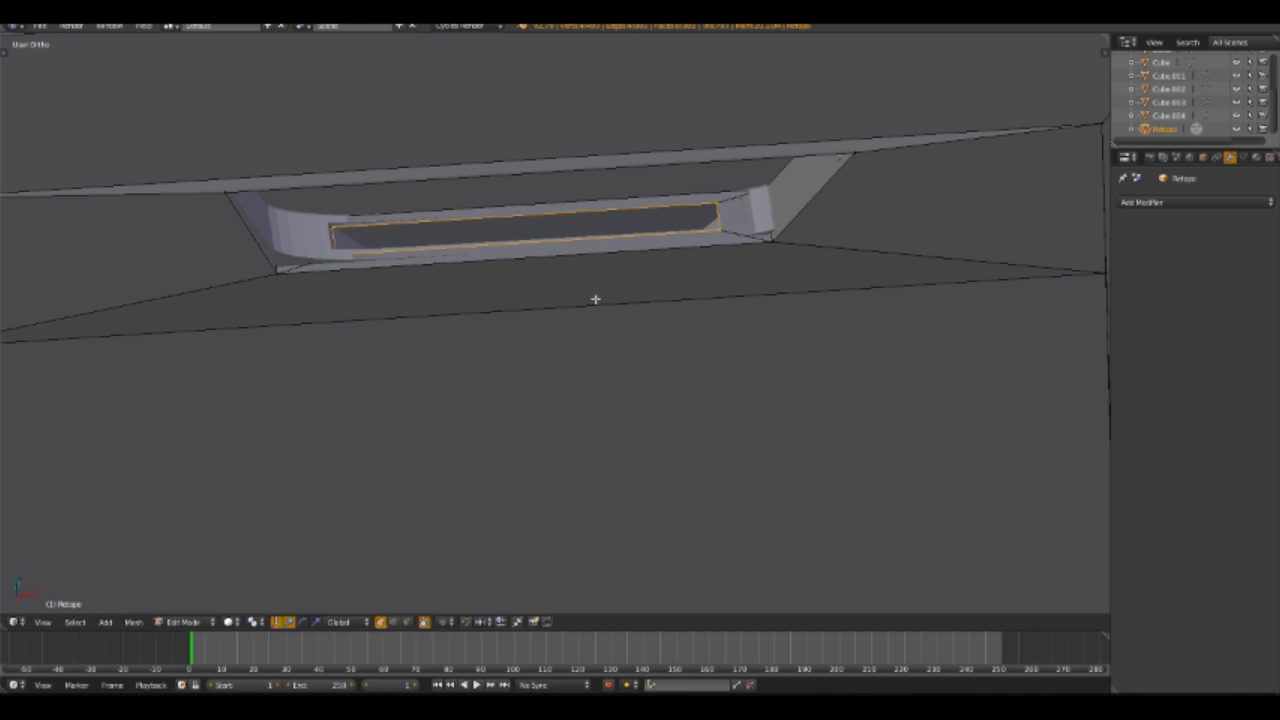
pyautogui.click(843, 265)
pyautogui.moveTo(843, 265)
pyautogui.mouseDown(button='middle')
pyautogui.moveTo(880, 342)
pyautogui.moveTo(392, 285)
pyautogui.mouseUp(button='middle')
pyautogui.click(833, 327)
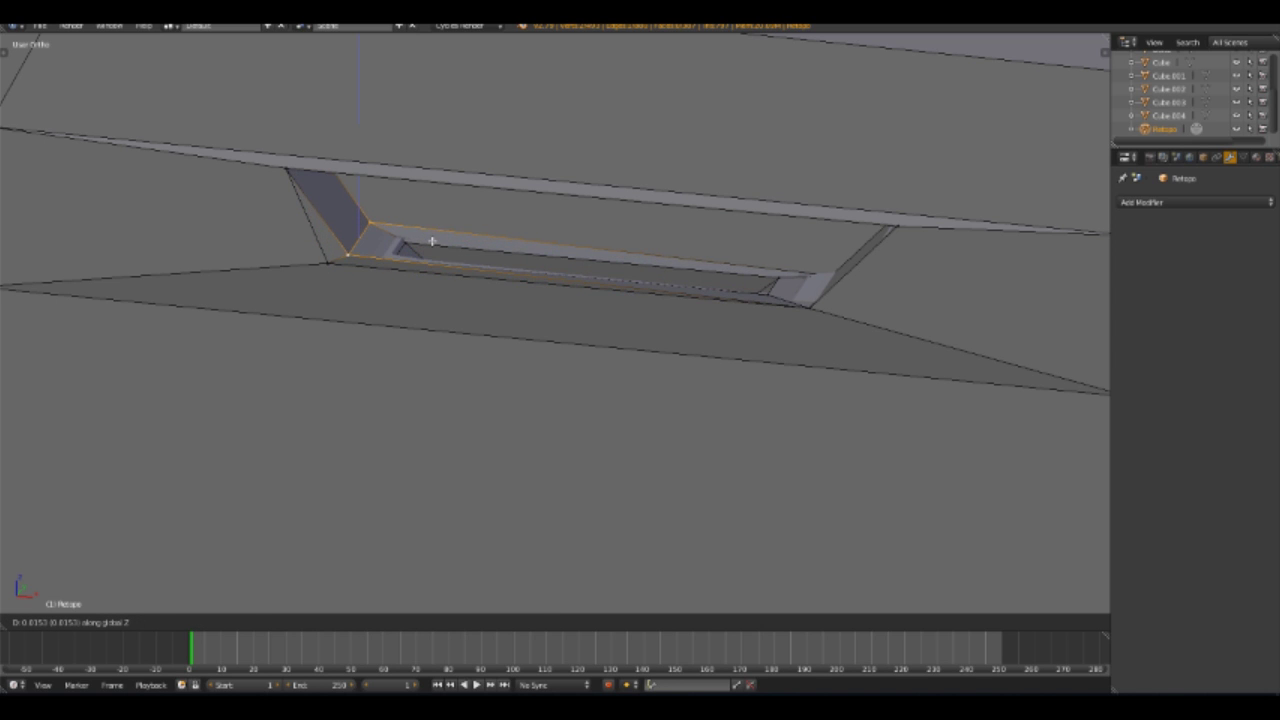
pyautogui.click(426, 265)
pyautogui.press('g')
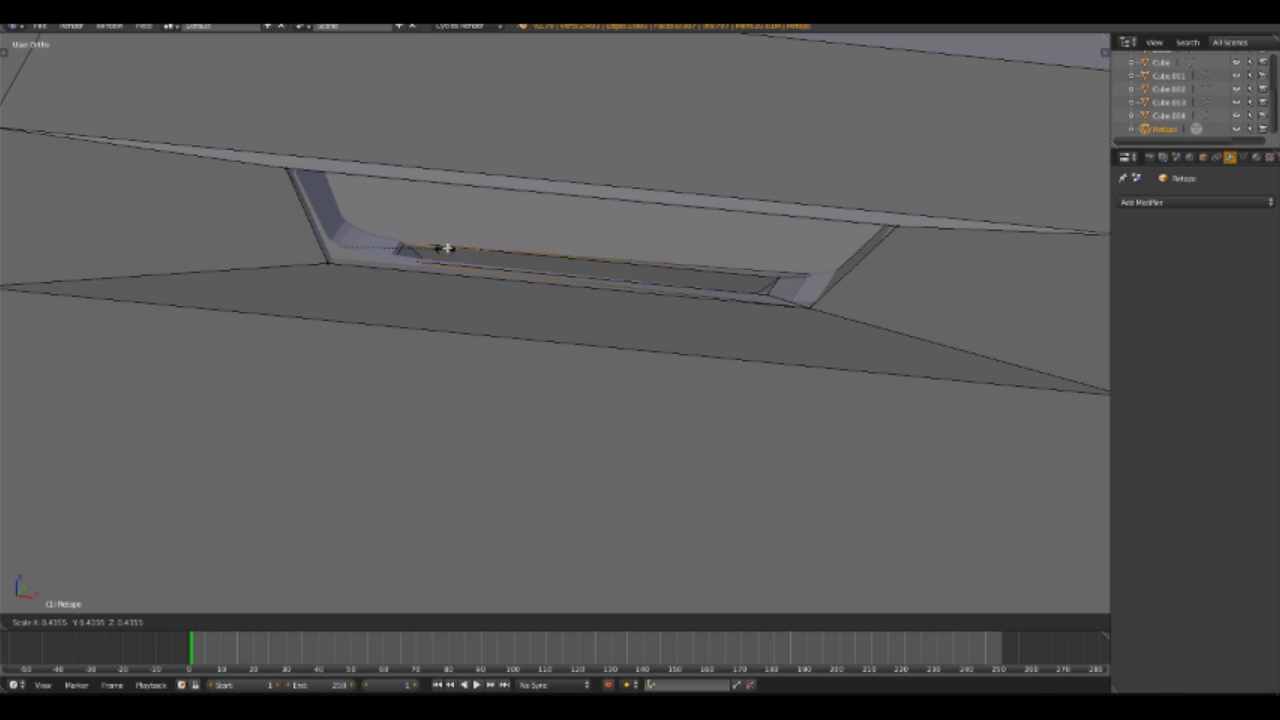
pyautogui.click(330, 259)
# Merge the doubled vertices of the inset slot
pyautogui.press('z')
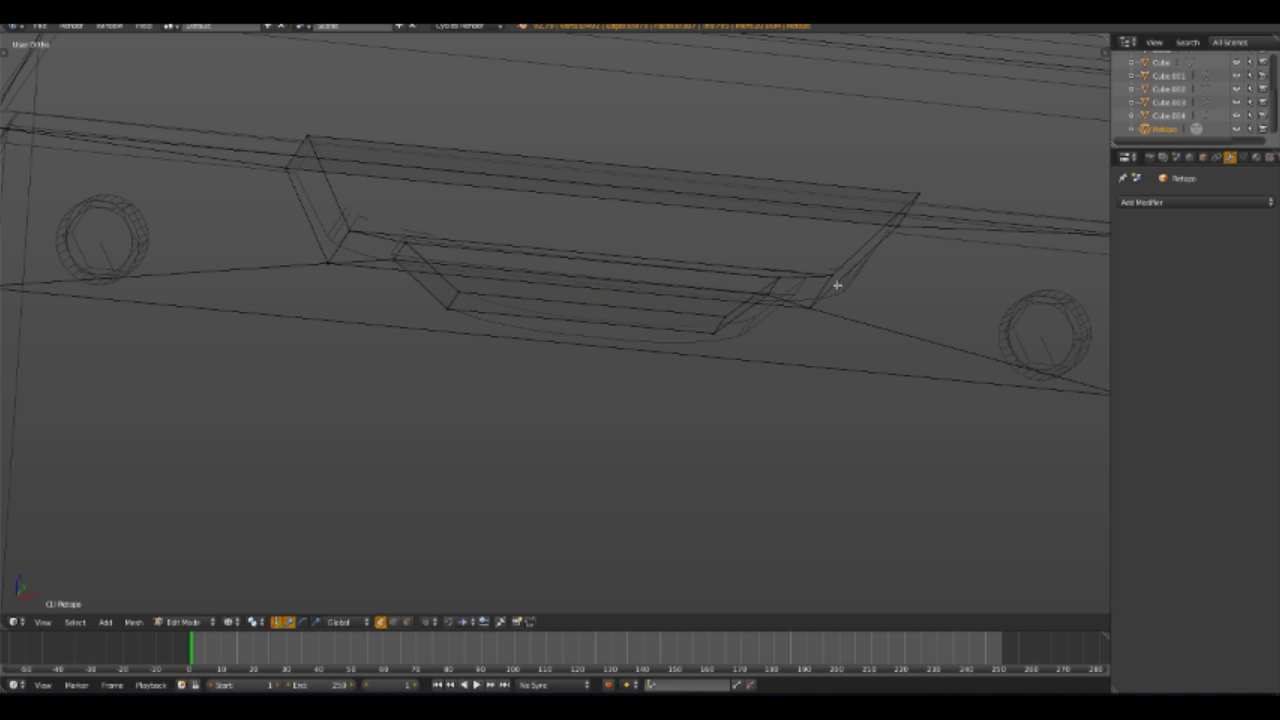
pyautogui.press('z')
pyautogui.moveTo(827, 329); pyautogui.dragTo(873, 261, button='middle')
pyautogui.click(807, 241)
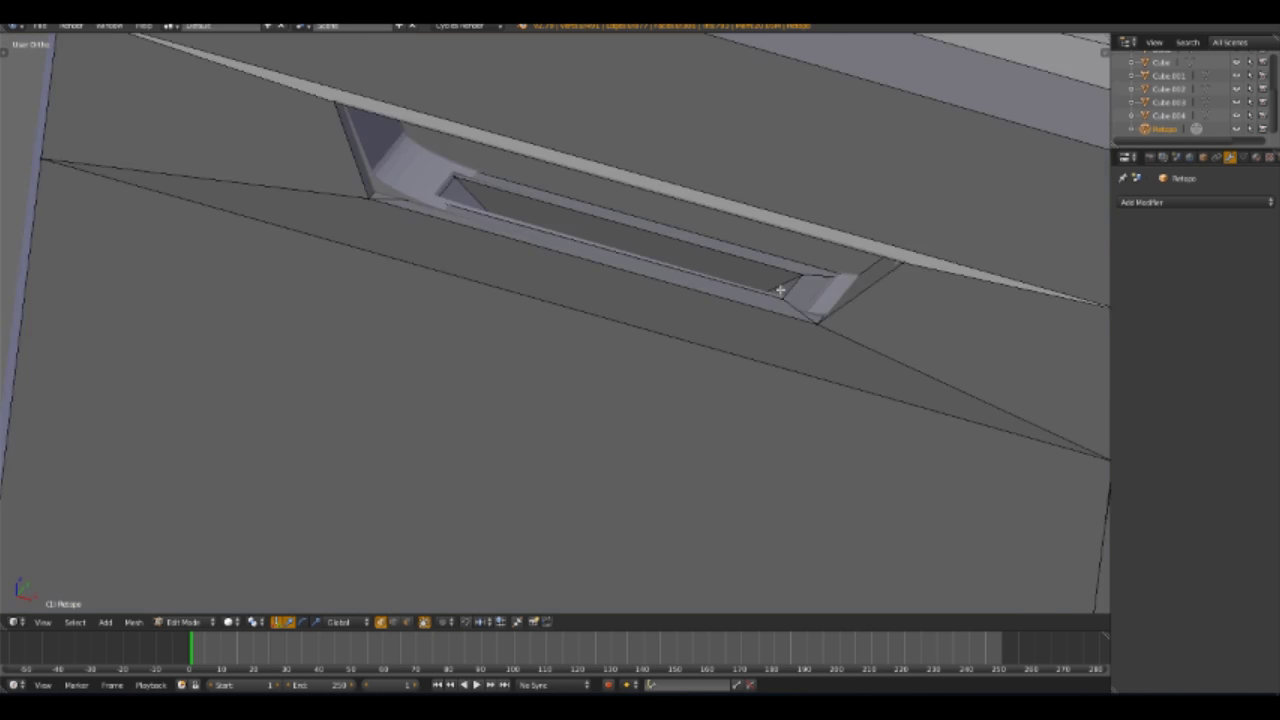
pyautogui.moveTo(780, 289); pyautogui.dragTo(303, 229, button='middle')
pyautogui.press('z')
pyautogui.press('z')
pyautogui.moveTo(409, 177)
pyautogui.mouseDown(button='middle')
pyautogui.moveTo(686, 326)
pyautogui.moveTo(623, 443)
pyautogui.moveTo(787, 346)
pyautogui.moveTo(526, 334)
pyautogui.moveTo(434, 266)
pyautogui.mouseUp(button='middle')
# Knife-cut the inset corner, merge its vertices and slide the upper corner vertex along its edge
pyautogui.press('Return')
pyautogui.moveTo(537, 234); pyautogui.dragTo(535, 288, button='middle')
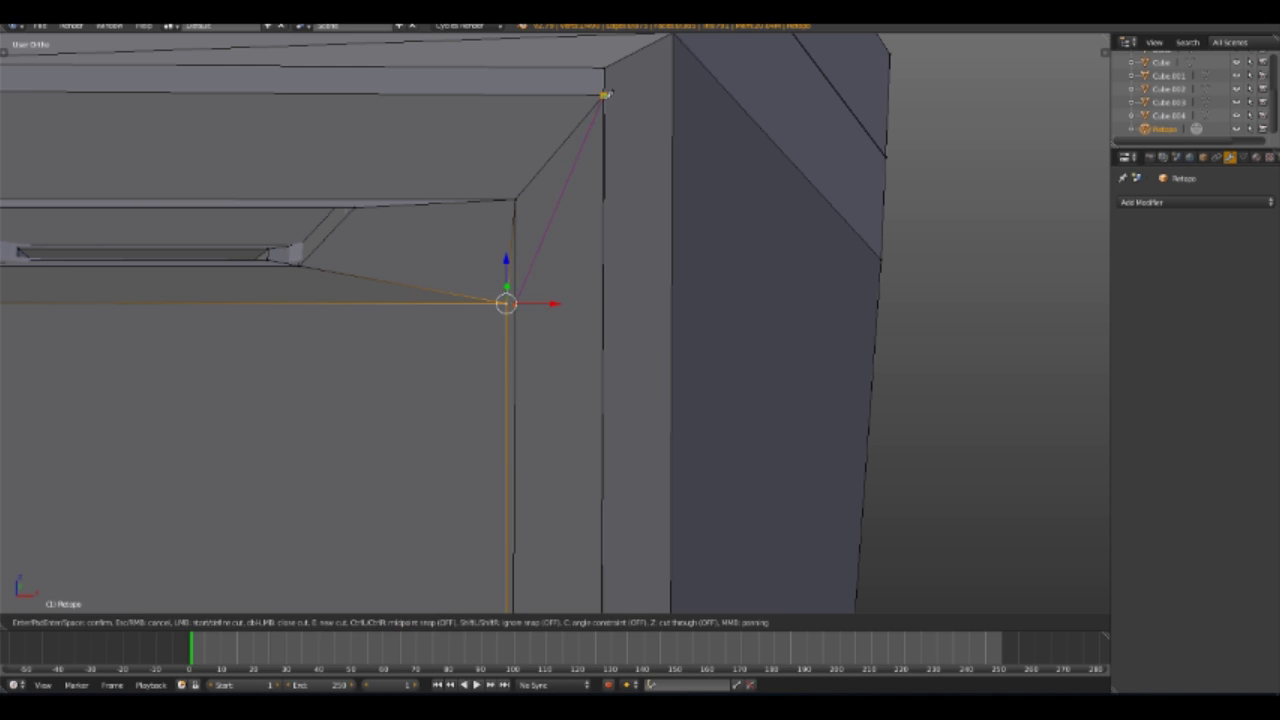
pyautogui.click(604, 95)
pyautogui.press('Return')
pyautogui.hotkey('alt', 'm')
pyautogui.rightClick(544, 179)
pyautogui.press('g')
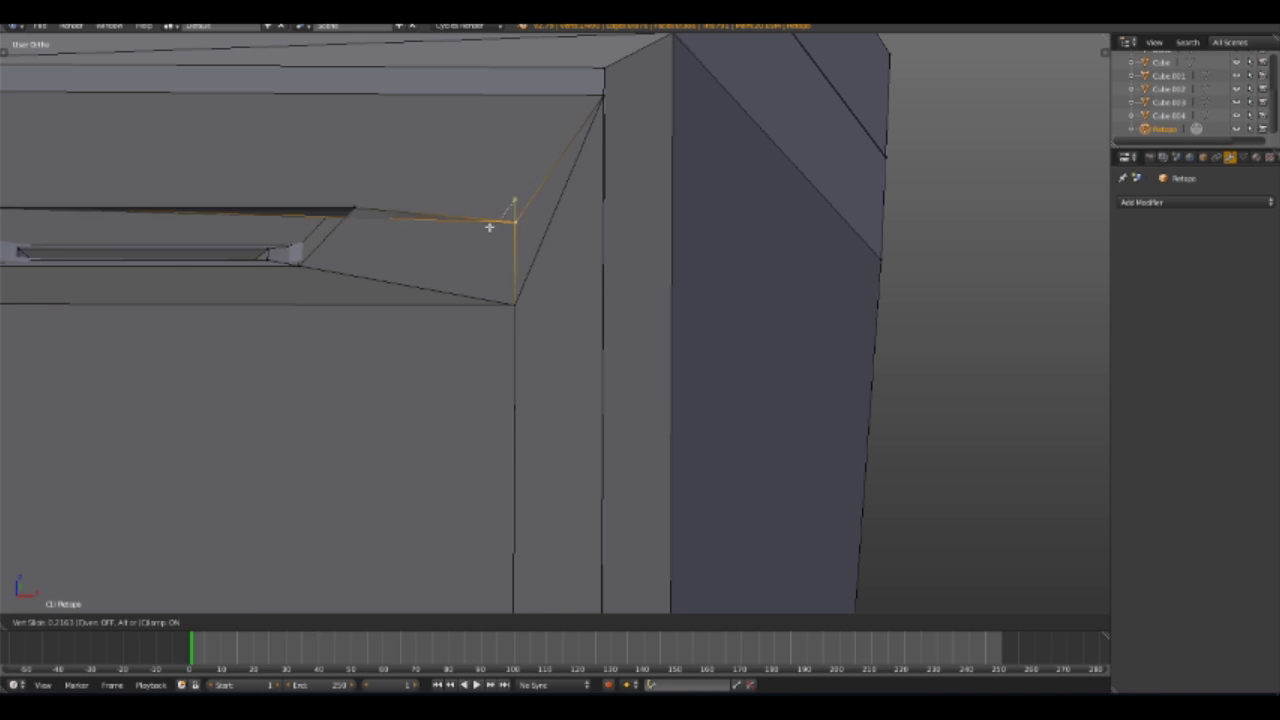
pyautogui.moveTo(480, 174)
pyautogui.mouseDown(button='middle')
pyautogui.moveTo(417, 277)
pyautogui.moveTo(420, 366)
pyautogui.moveTo(477, 249)
pyautogui.moveTo(603, 311)
pyautogui.moveTo(509, 394)
pyautogui.moveTo(480, 291)
pyautogui.moveTo(540, 300)
pyautogui.moveTo(619, 275)
pyautogui.moveTo(446, 323)
pyautogui.moveTo(571, 443)
pyautogui.mouseUp(button='middle')
# Reposition the frame post vertices near the bevelled base corner in front view
pyautogui.press('Tab')
pyautogui.press('Tab')
pyautogui.scroll(4, 571, 443)
pyautogui.moveTo(560, 280)
pyautogui.mouseDown(button='middle')
pyautogui.moveTo(457, 326)
pyautogui.moveTo(386, 492)
pyautogui.mouseUp(button='middle')
pyautogui.keyDown('alt'); pyautogui.rightClick(457, 326); pyautogui.keyUp('alt')
pyautogui.press('a')
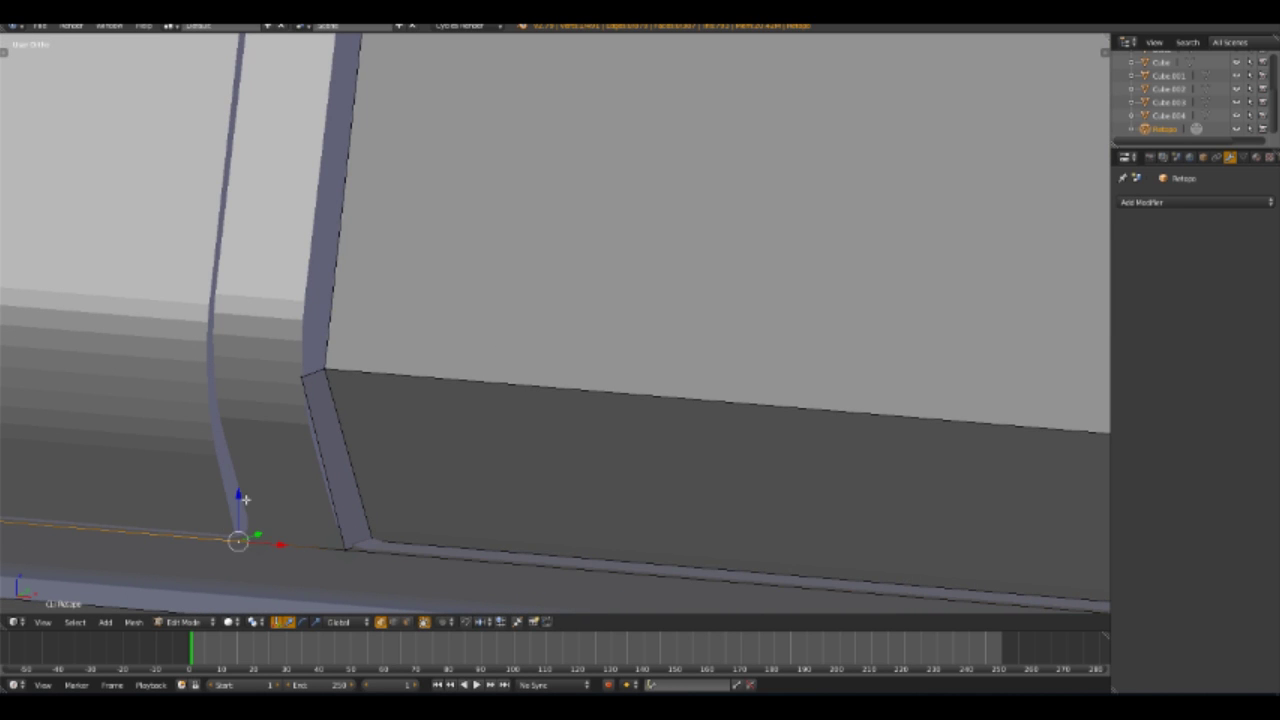
pyautogui.rightClick(303, 378)
pyautogui.moveTo(303, 378)
pyautogui.mouseDown(button='middle')
pyautogui.moveTo(466, 331)
pyautogui.moveTo(460, 417)
pyautogui.moveTo(495, 300)
pyautogui.moveTo(574, 277)
pyautogui.moveTo(520, 271)
pyautogui.moveTo(606, 269)
pyautogui.moveTo(486, 343)
pyautogui.moveTo(500, 329)
pyautogui.moveTo(509, 349)
pyautogui.moveTo(334, 331)
pyautogui.moveTo(523, 300)
pyautogui.moveTo(500, 334)
pyautogui.moveTo(621, 229)
pyautogui.moveTo(729, 414)
pyautogui.moveTo(586, 514)
pyautogui.moveTo(523, 463)
pyautogui.moveTo(489, 333)
pyautogui.moveTo(357, 343)
pyautogui.moveTo(437, 340)
pyautogui.moveTo(403, 331)
pyautogui.moveTo(452, 318)
pyautogui.moveTo(480, 200)
pyautogui.mouseUp(button='middle')
pyautogui.rightClick(486, 178)
pyautogui.press('KP_1')
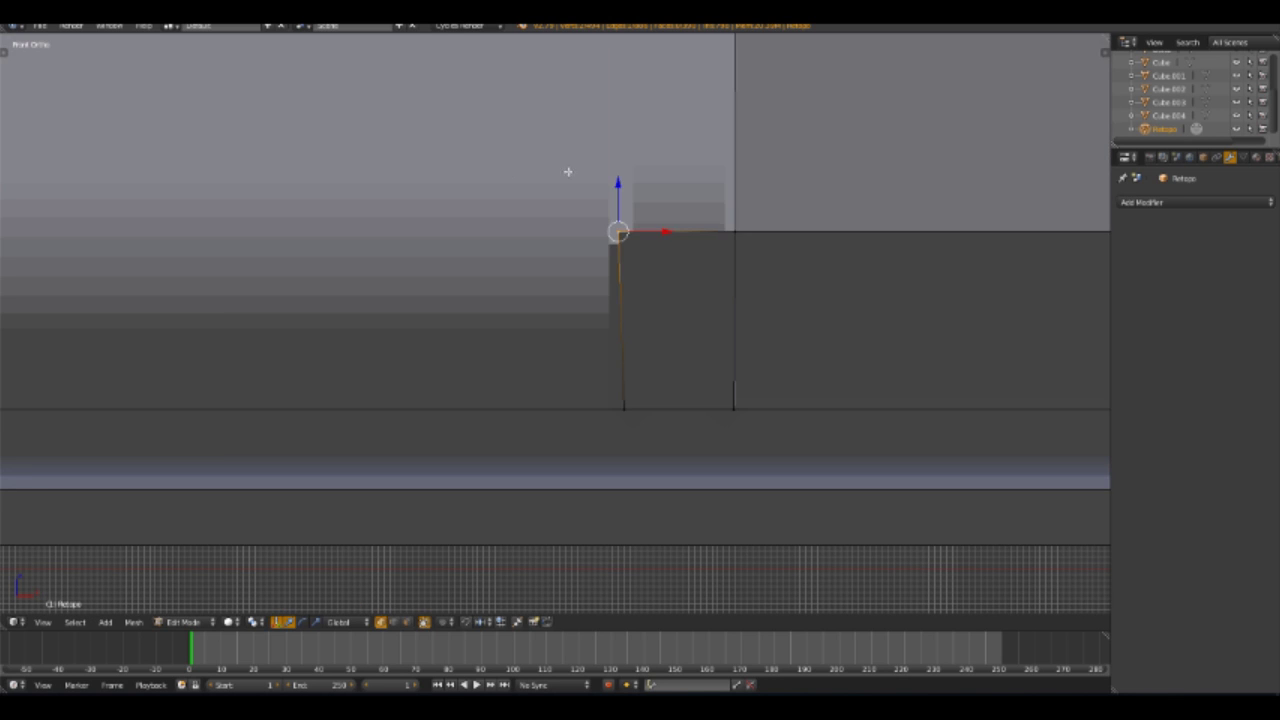
pyautogui.click(686, 325)
pyautogui.moveTo(686, 325)
pyautogui.mouseDown(button='middle')
pyautogui.moveTo(680, 351)
pyautogui.moveTo(508, 290)
pyautogui.moveTo(600, 477)
pyautogui.mouseUp(button='middle')
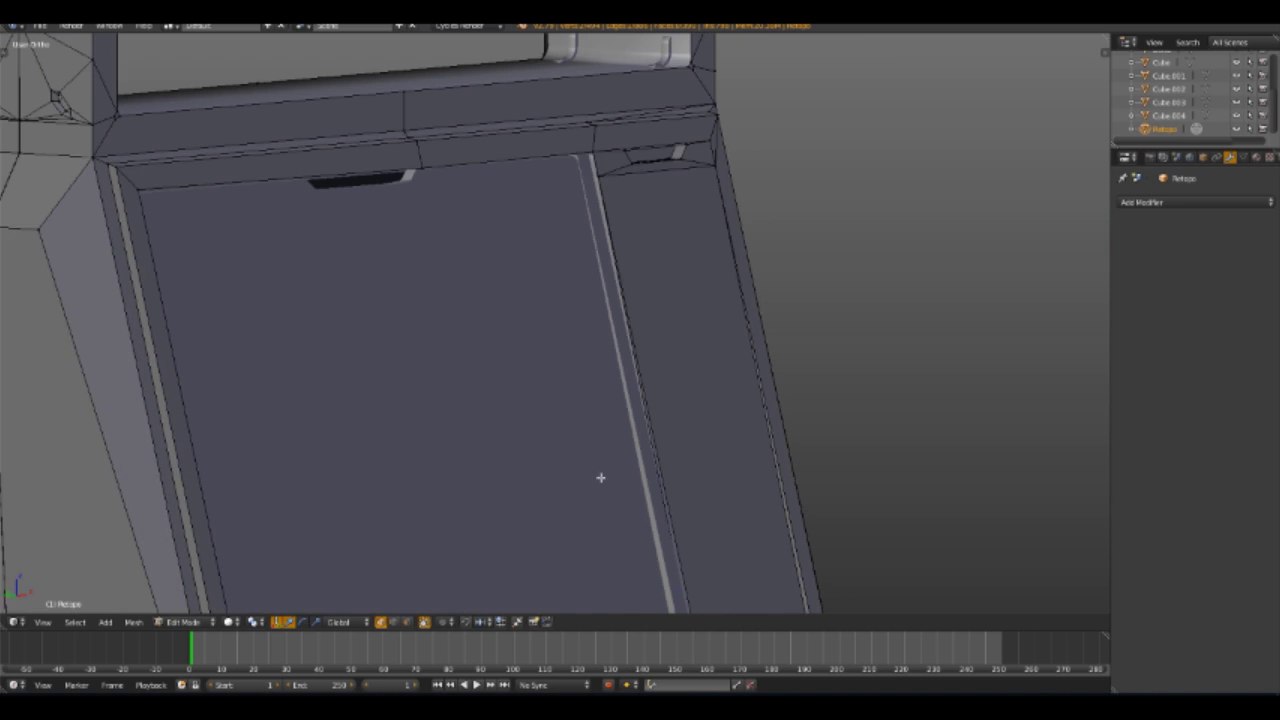
# Knife-cut across the shelf and move the new edge along Y
pyautogui.press('k')
pyautogui.click(559, 208)
pyautogui.moveTo(559, 208); pyautogui.dragTo(558, 399, button='middle')
pyautogui.moveTo(617, 427)
pyautogui.mouseDown(button='middle')
pyautogui.moveTo(643, 260)
pyautogui.moveTo(600, 352)
pyautogui.moveTo(606, 417)
pyautogui.mouseUp(button='middle')
pyautogui.click(648, 379)
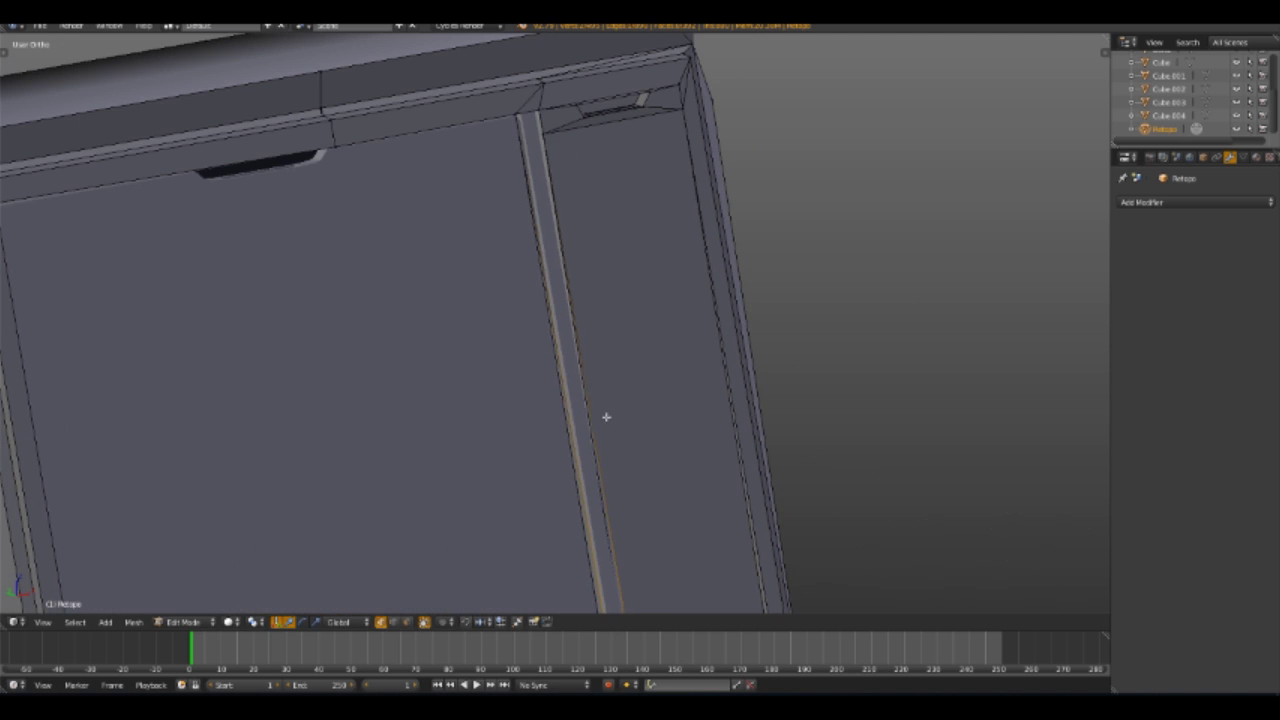
pyautogui.moveTo(512, 223)
pyautogui.mouseDown(button='middle')
pyautogui.moveTo(477, 266)
pyautogui.moveTo(620, 194)
pyautogui.moveTo(663, 391)
pyautogui.moveTo(576, 339)
pyautogui.moveTo(700, 323)
pyautogui.moveTo(706, 271)
pyautogui.moveTo(555, 310)
pyautogui.moveTo(646, 377)
pyautogui.moveTo(514, 327)
pyautogui.moveTo(534, 260)
pyautogui.moveTo(306, 391)
pyautogui.moveTo(597, 426)
pyautogui.mouseUp(button='middle')
# Delete the unneeded vertices on the lower panel
pyautogui.click(603, 355)
pyautogui.press('x')
pyautogui.click(646, 377)
pyautogui.press('z')
pyautogui.press('z')
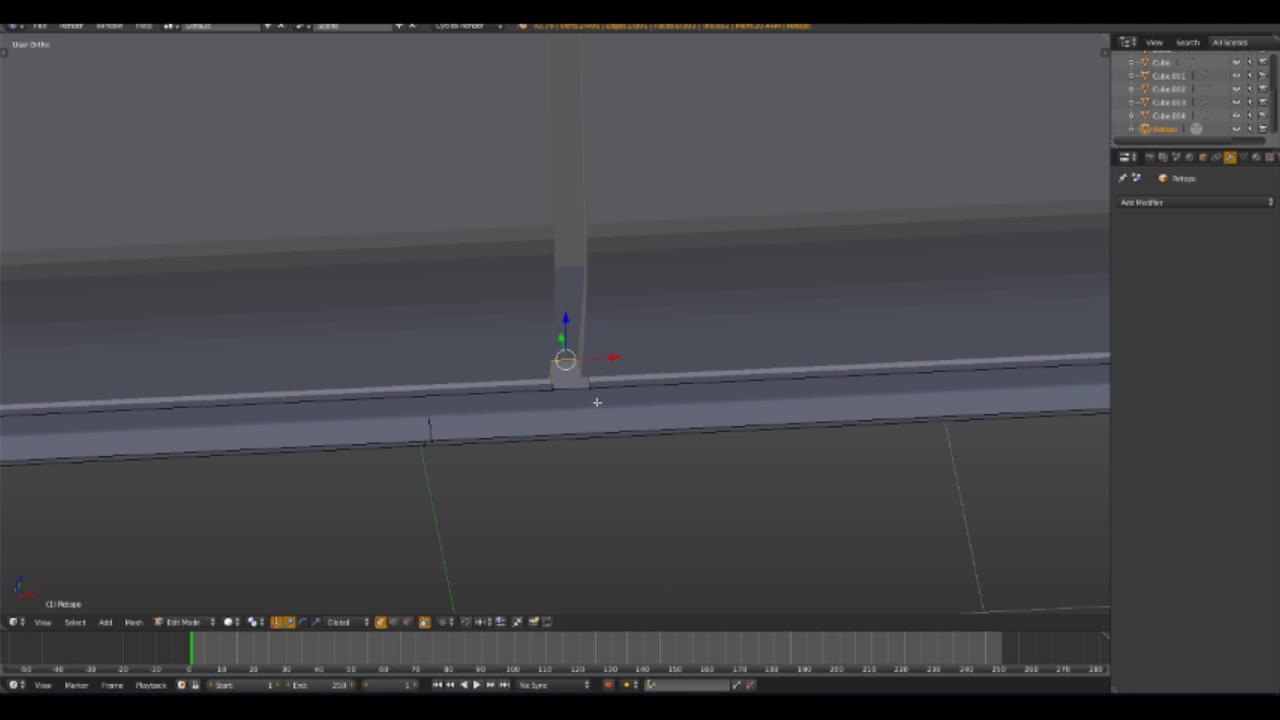
# Align the strut vertex in the right side view to form the vertical seam strip
pyautogui.press('KP_3')
pyautogui.press('z')
pyautogui.click(749, 282)
pyautogui.press('z')
pyautogui.moveTo(749, 282)
pyautogui.mouseDown(button='middle')
pyautogui.moveTo(771, 326)
pyautogui.moveTo(663, 337)
pyautogui.mouseUp(button='middle')
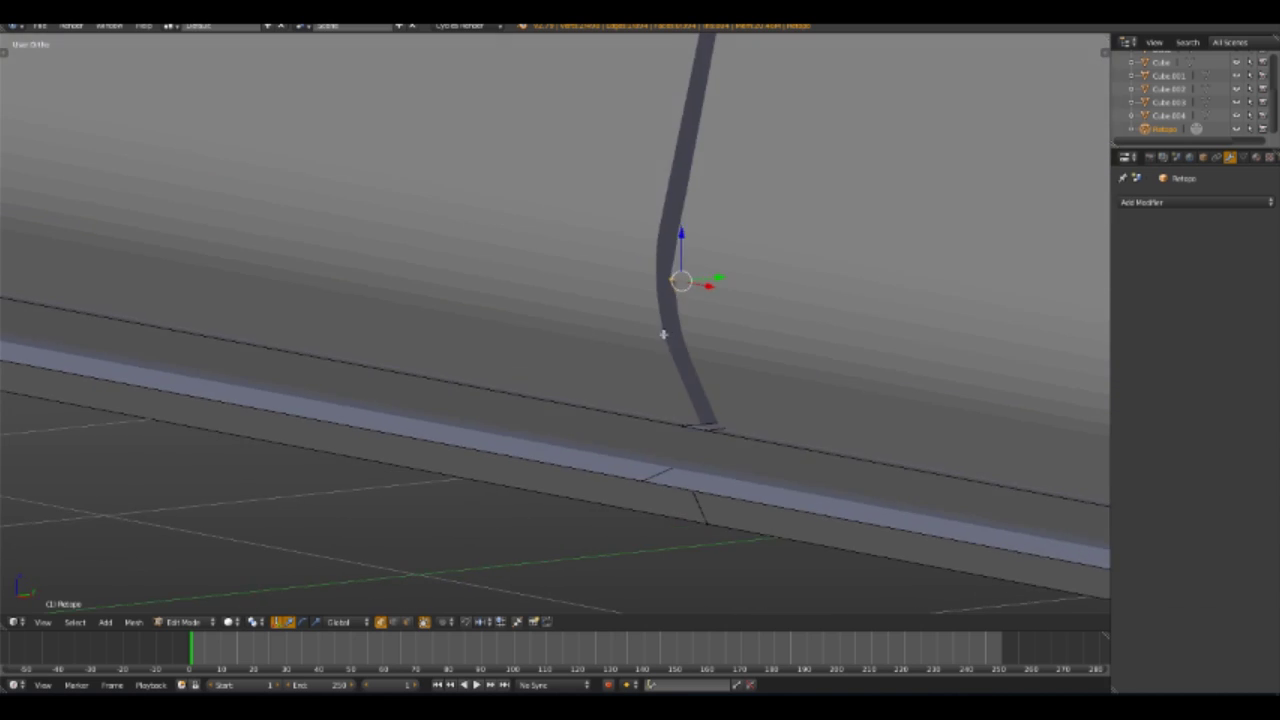
pyautogui.press('KP_3')
pyautogui.press('z')
pyautogui.moveTo(552, 53)
pyautogui.mouseDown(button='middle')
pyautogui.moveTo(466, 237)
pyautogui.moveTo(477, 420)
pyautogui.moveTo(560, 457)
pyautogui.mouseUp(button='middle')
pyautogui.press('KP_1')
# Move the frame's top edge along X and nudge its vertices into place in front and right views
pyautogui.press('g')
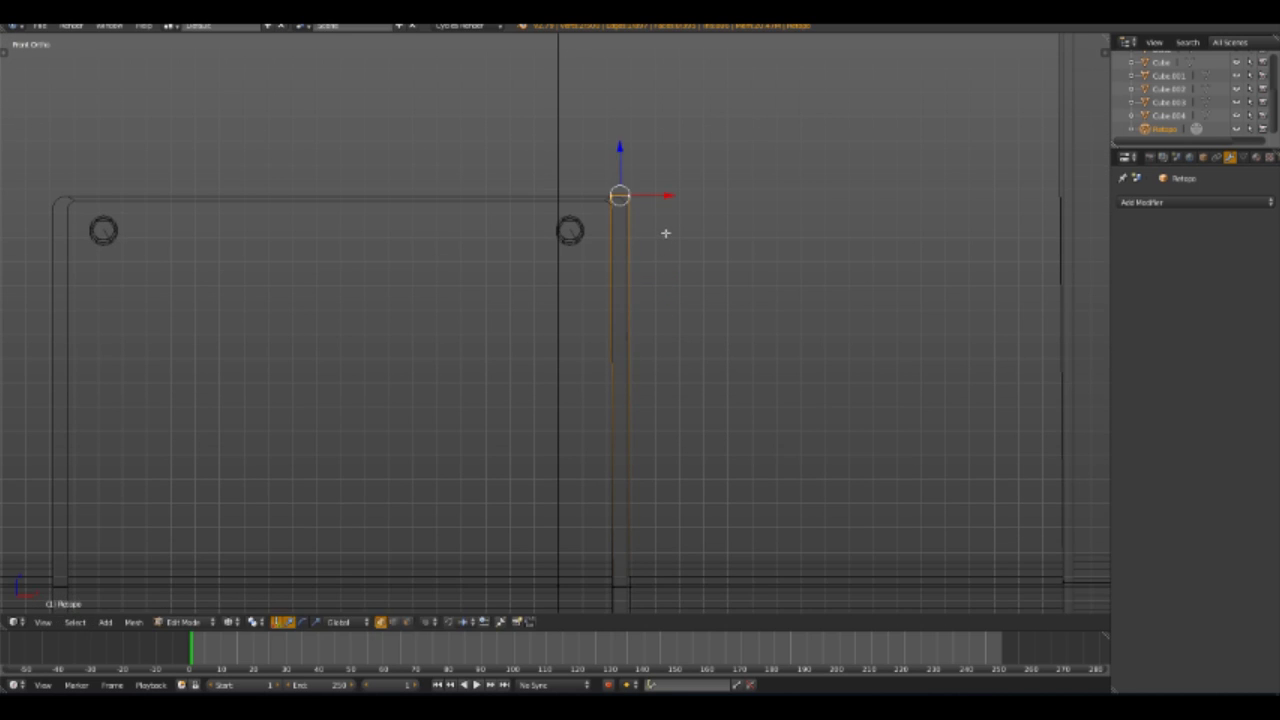
pyautogui.scroll(2, 665, 233)
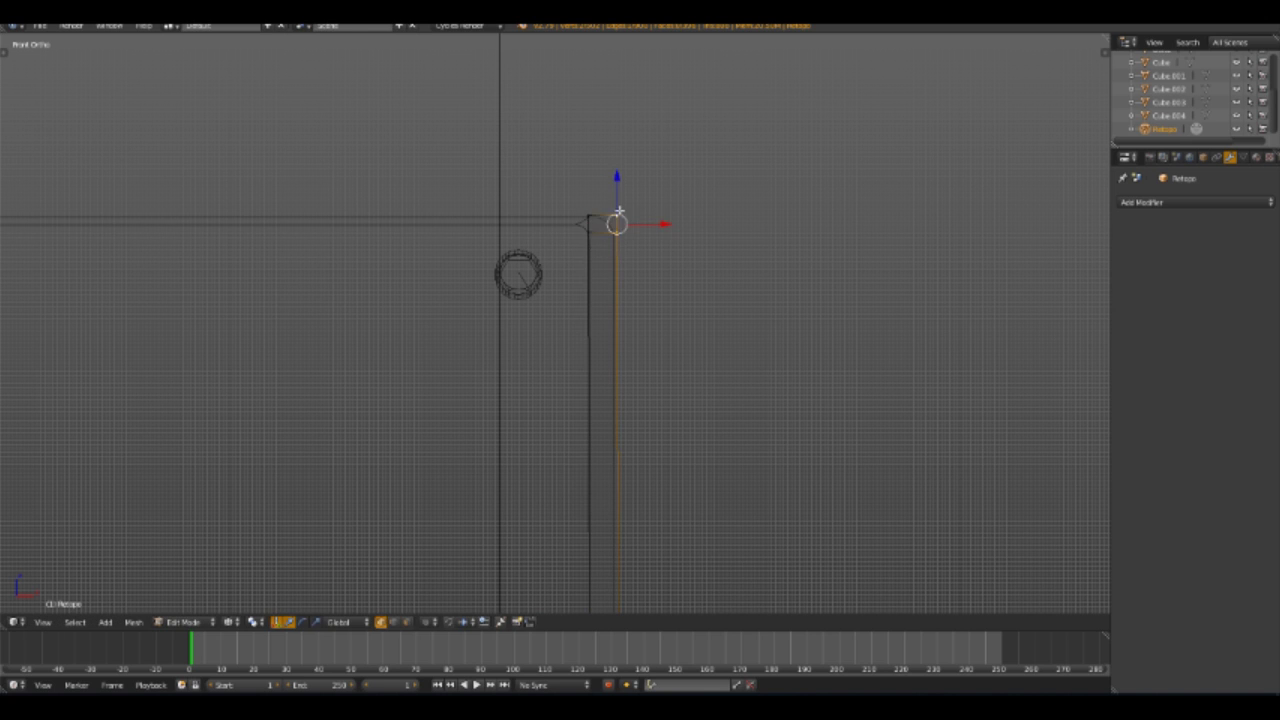
pyautogui.scroll(-1, 420, 303)
pyautogui.keyDown('shift'); pyautogui.moveTo(420, 303); pyautogui.dragTo(867, 351, button='middle'); pyautogui.keyUp('shift')
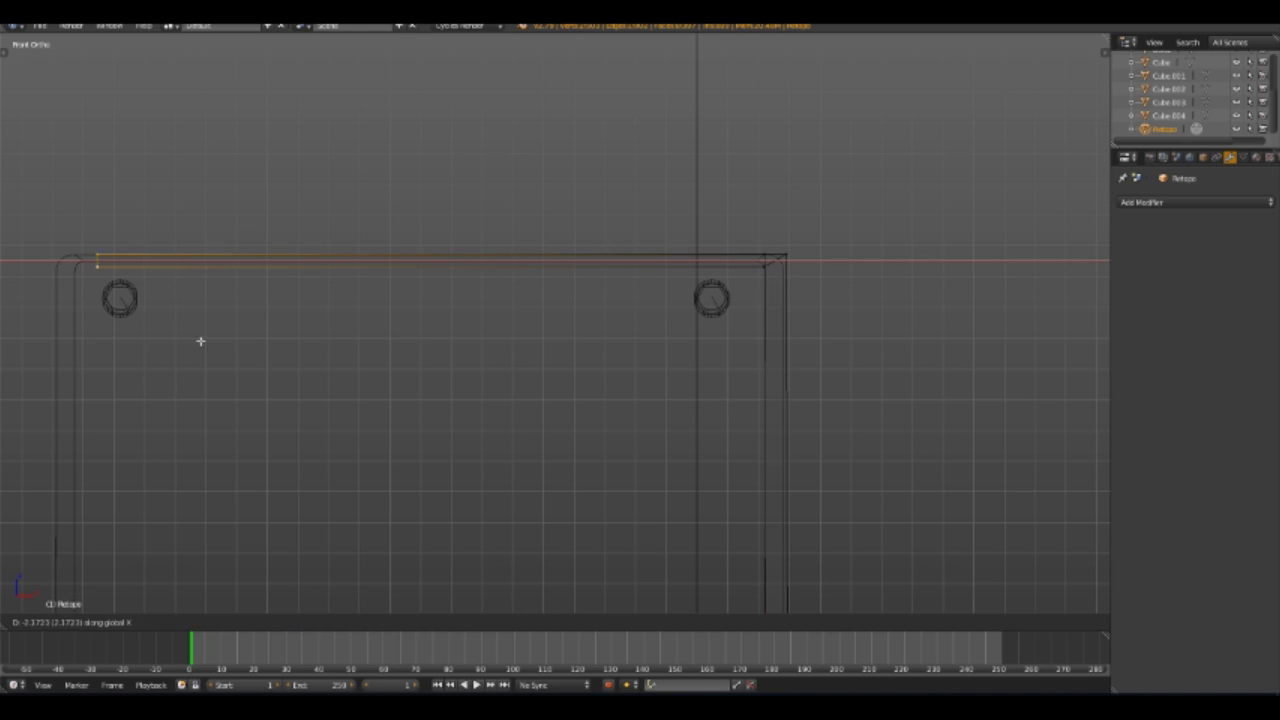
pyautogui.click(157, 338)
pyautogui.keyDown('shift'); pyautogui.moveTo(157, 338); pyautogui.dragTo(535, 281, button='middle'); pyautogui.keyUp('shift')
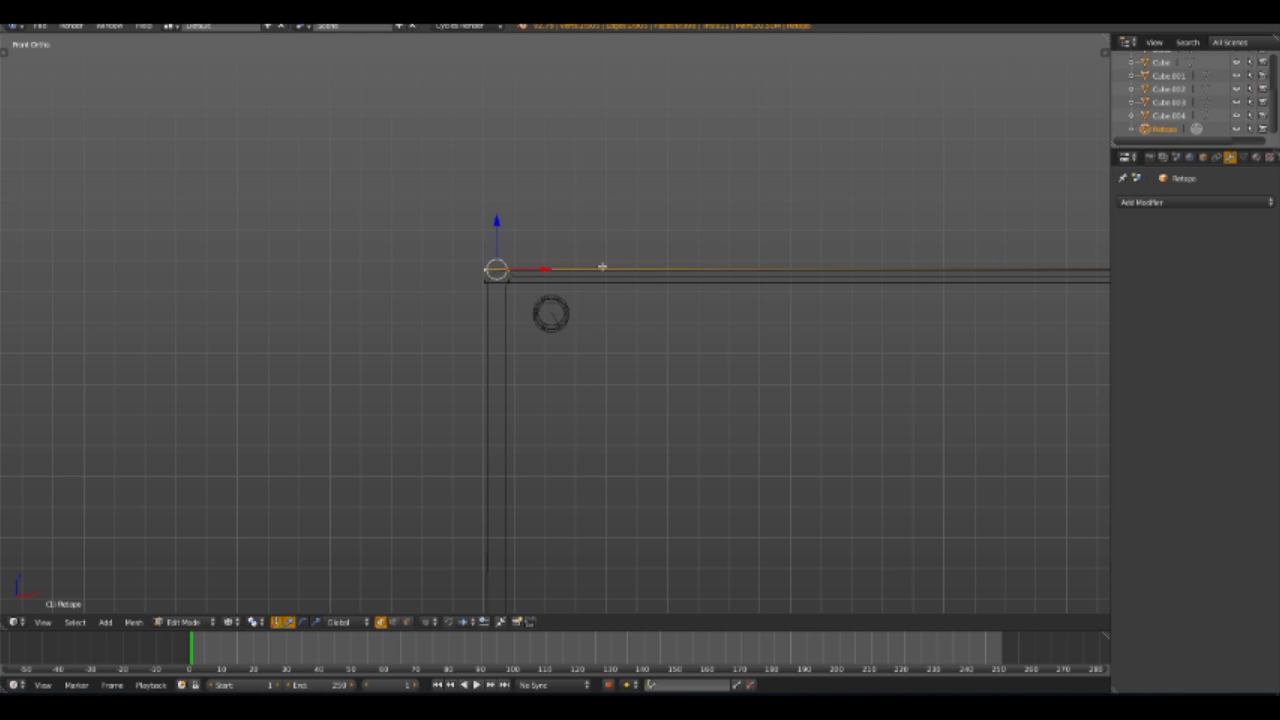
pyautogui.scroll(-2, 515, 284)
pyautogui.keyDown('shift'); pyautogui.moveTo(586, 483); pyautogui.dragTo(600, 280, button='middle'); pyautogui.keyUp('shift')
pyautogui.press('g')
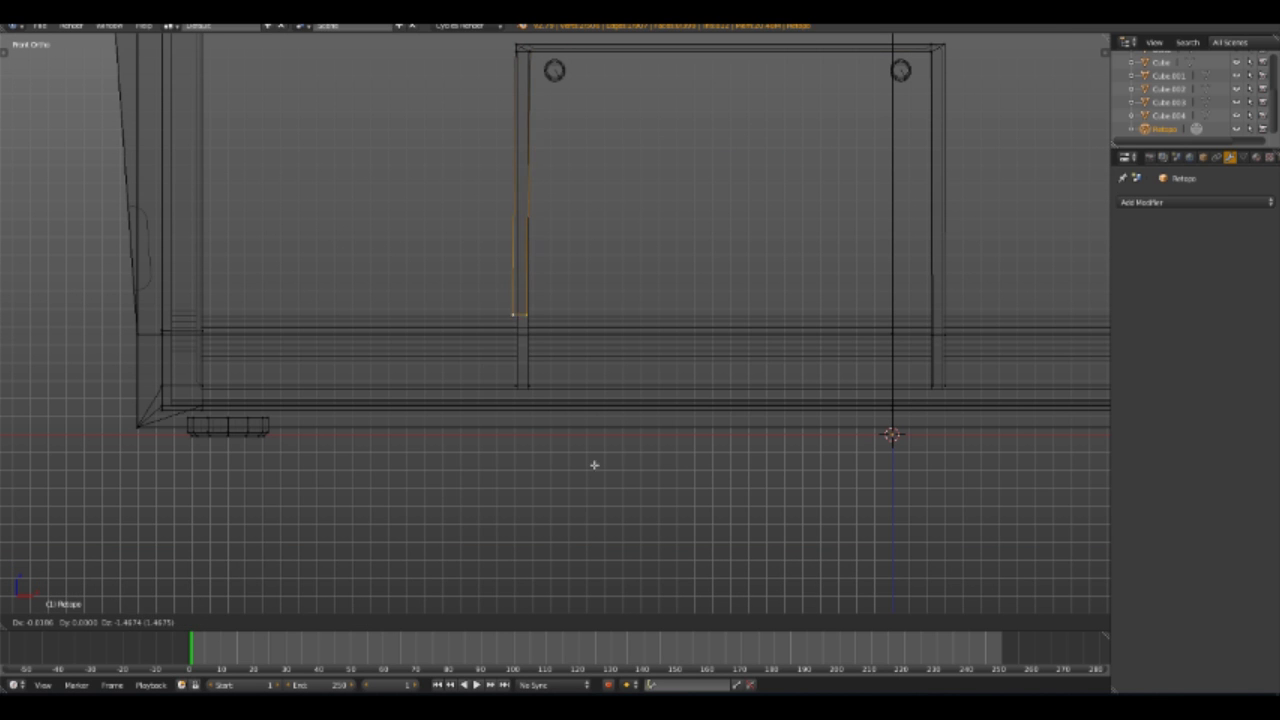
pyautogui.click(598, 484)
pyautogui.moveTo(598, 484)
pyautogui.mouseDown(button='middle')
pyautogui.moveTo(591, 463)
pyautogui.moveTo(634, 409)
pyautogui.mouseUp(button='middle')
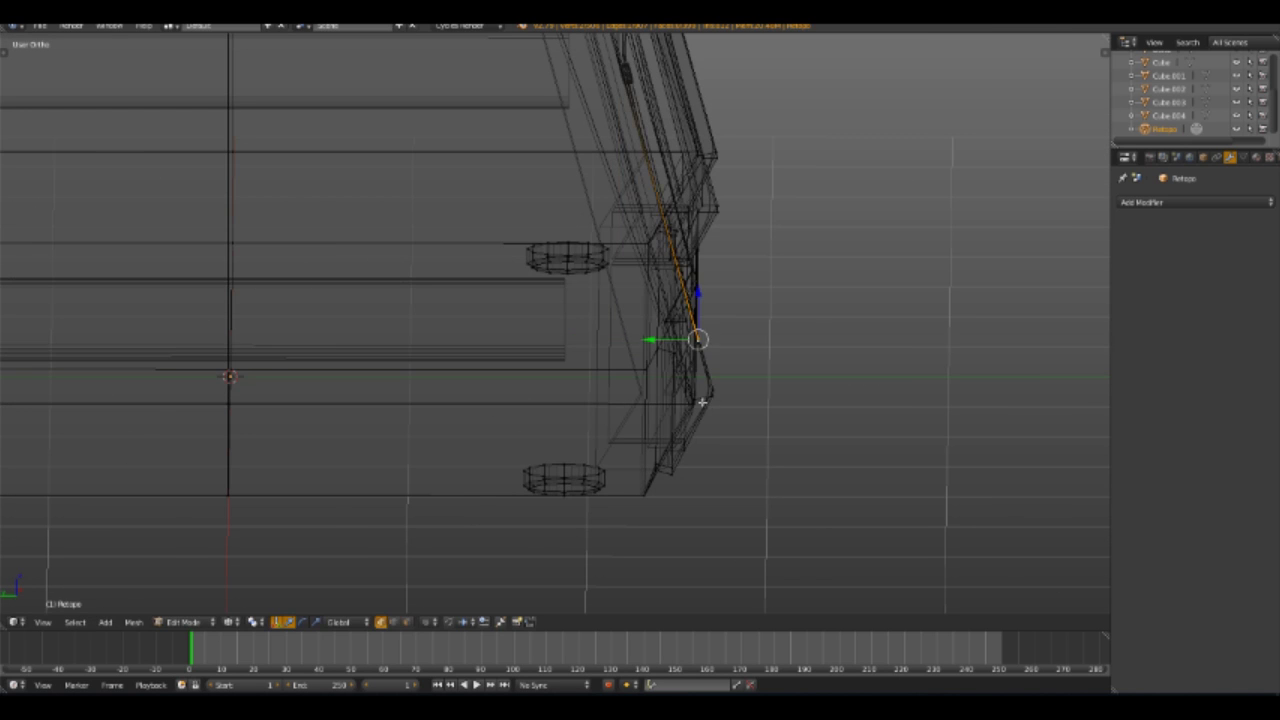
pyautogui.press('KP_1')
pyautogui.press('KP_3')
pyautogui.click(473, 388)
pyautogui.moveTo(473, 388); pyautogui.dragTo(566, 449, button='middle')
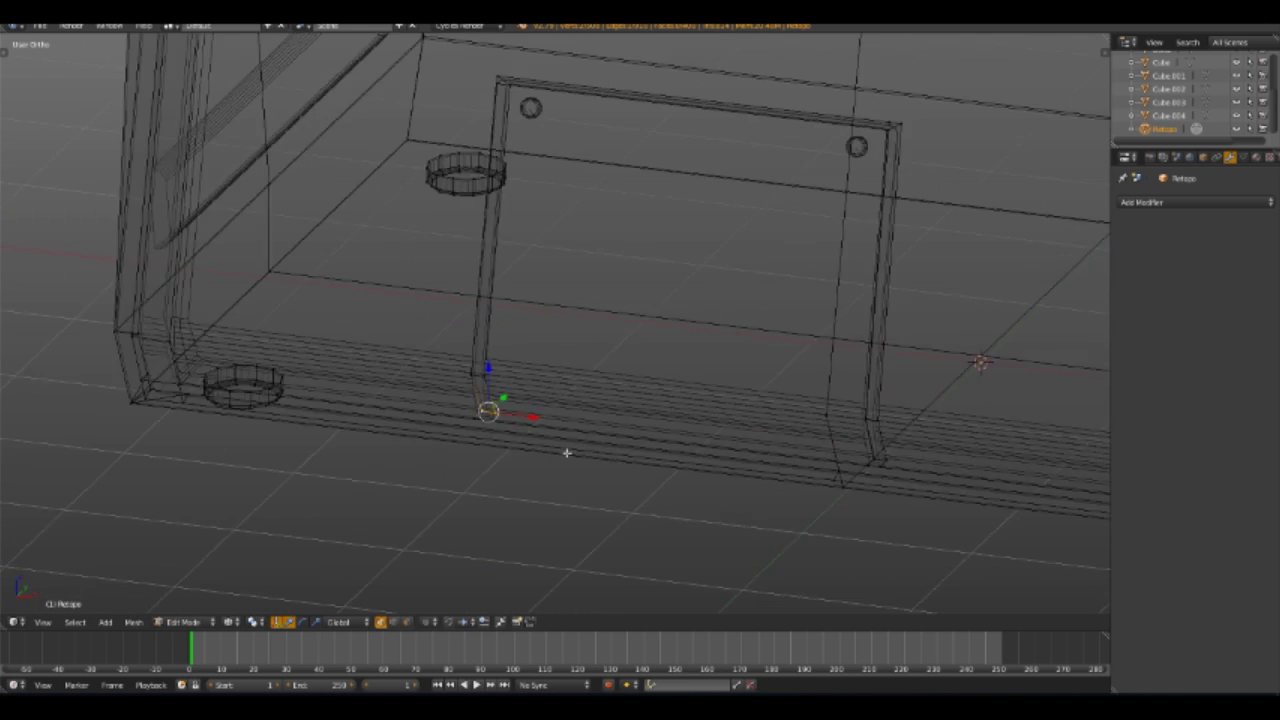
# Select both top corner vertices and merge them into one with Alt+M
pyautogui.press('z')
pyautogui.scroll(3, 634, 440)
pyautogui.scroll(2, 716, 288)
pyautogui.scroll(-3, 700, 154)
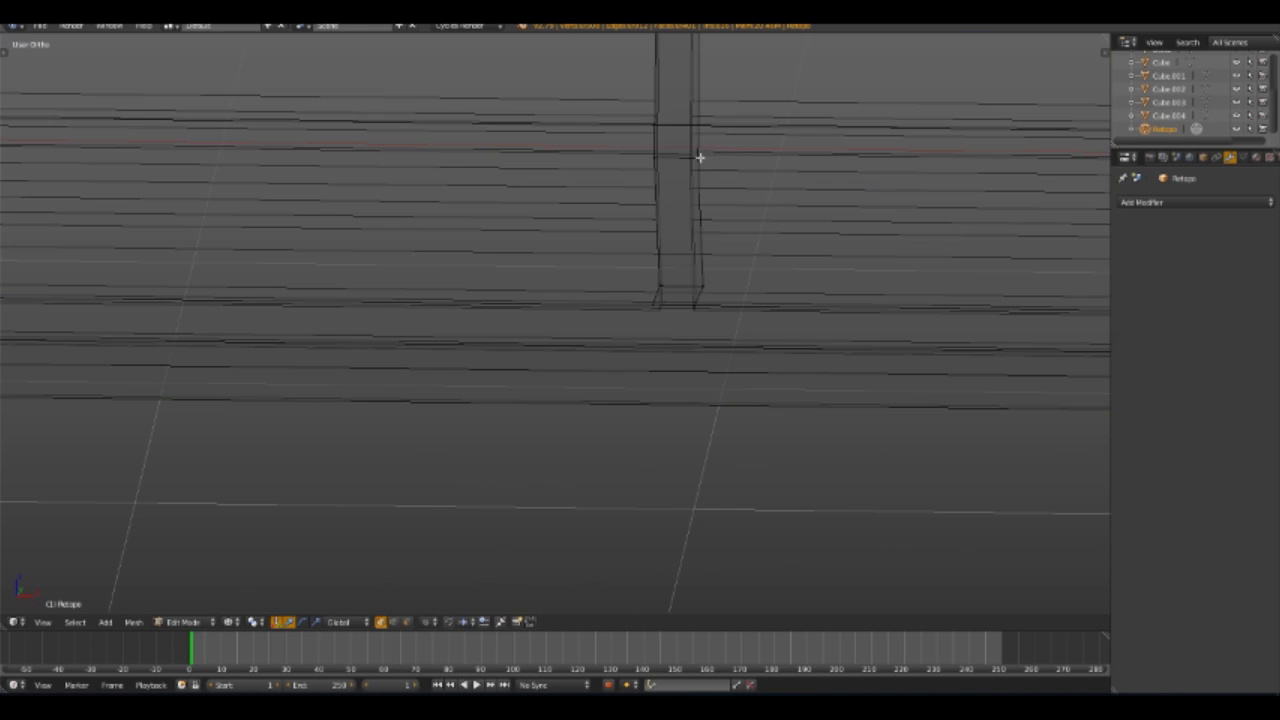
pyautogui.moveTo(777, 197)
pyautogui.mouseDown(button='middle')
pyautogui.moveTo(549, 349)
pyautogui.moveTo(606, 327)
pyautogui.moveTo(589, 337)
pyautogui.mouseUp(button='middle')
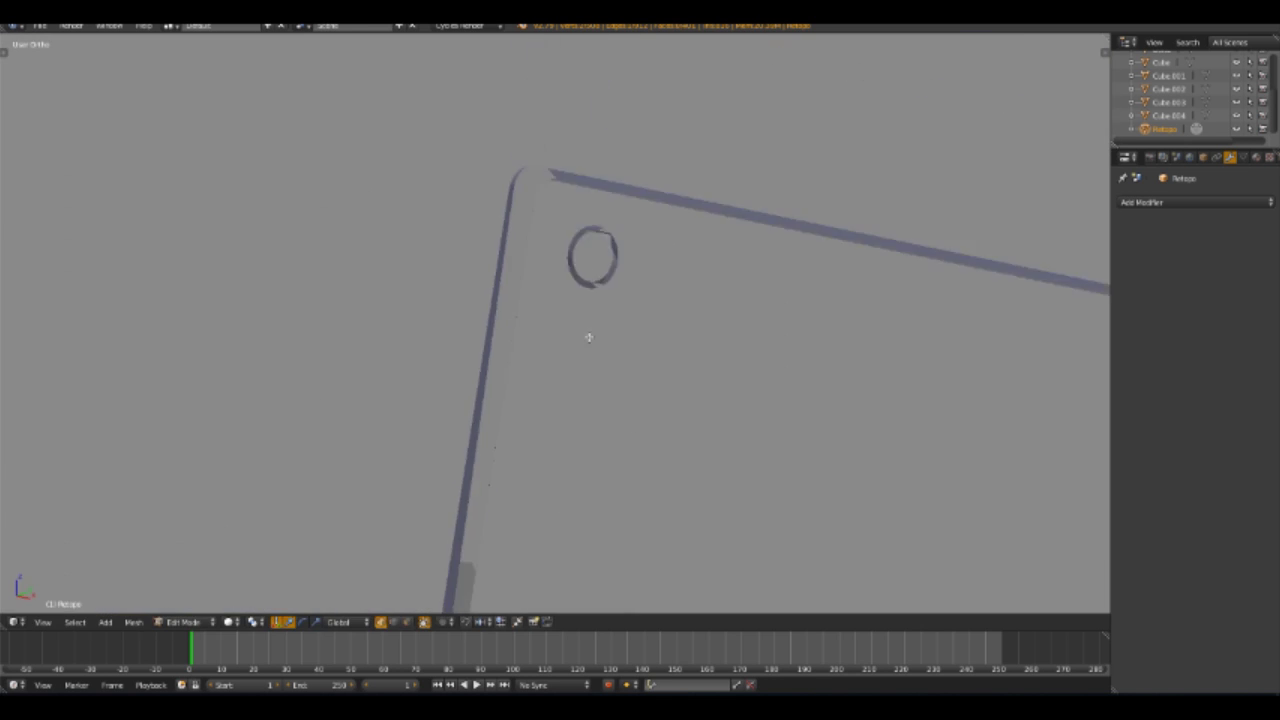
pyautogui.press('z')
pyautogui.keyDown('shift'); pyautogui.rightClick(621, 188); pyautogui.keyUp('shift')
pyautogui.hotkey('alt', 'm')
pyautogui.click(623, 176)
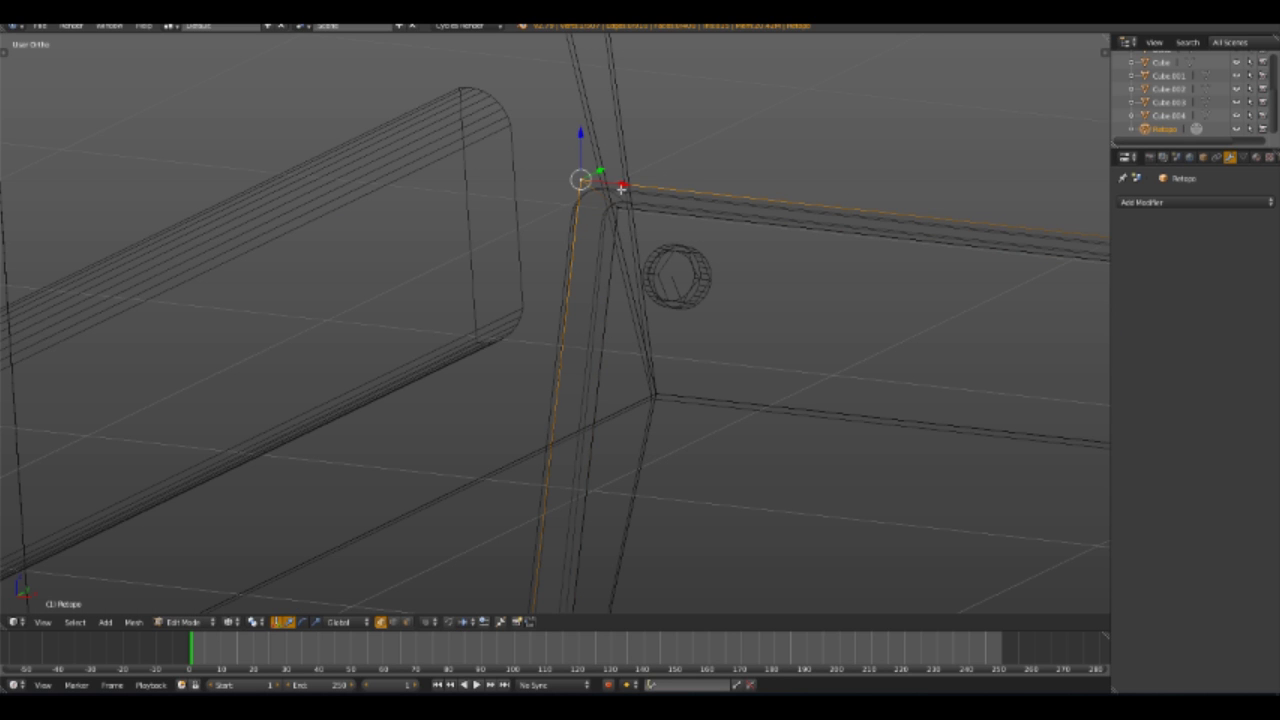
# Slide the merged corner vertex along Y in two moves so it lines up with the frame
pyautogui.press('z')
pyautogui.moveTo(680, 169)
pyautogui.mouseDown(button='middle')
pyautogui.moveTo(529, 317)
pyautogui.moveTo(606, 318)
pyautogui.mouseUp(button='middle')
pyautogui.press('g')
pyautogui.press('y')
pyautogui.click(509, 323)
pyautogui.press('z')
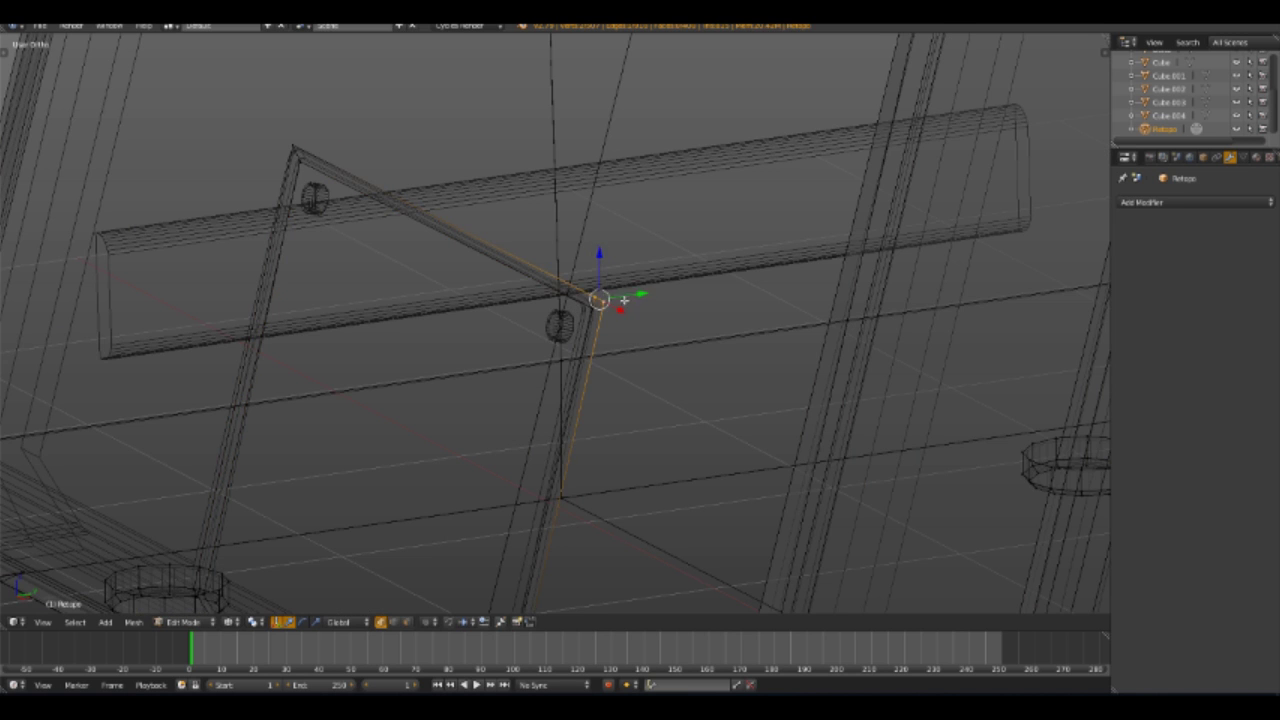
pyautogui.press('z')
pyautogui.scroll(5, 648, 300)
pyautogui.press('g')
pyautogui.press('y')
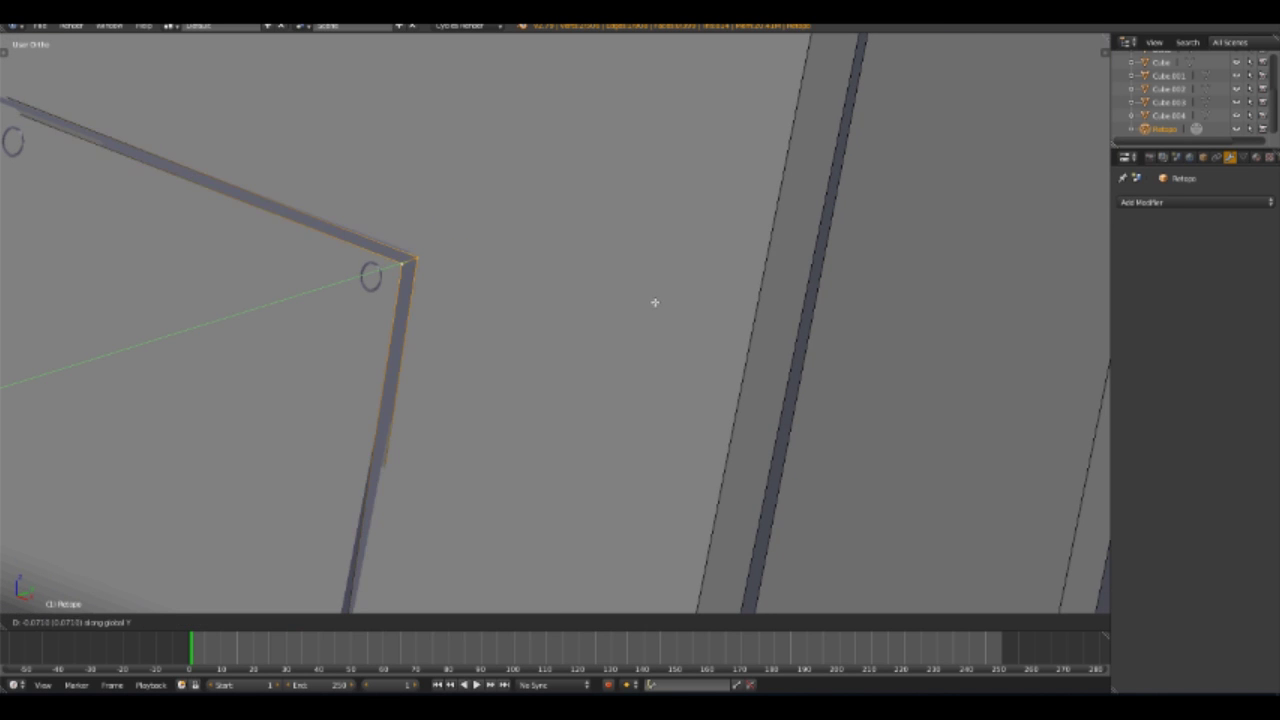
pyautogui.click(664, 299)
pyautogui.scroll(-5, 520, 371)
pyautogui.moveTo(520, 371); pyautogui.dragTo(720, 394, button='middle')
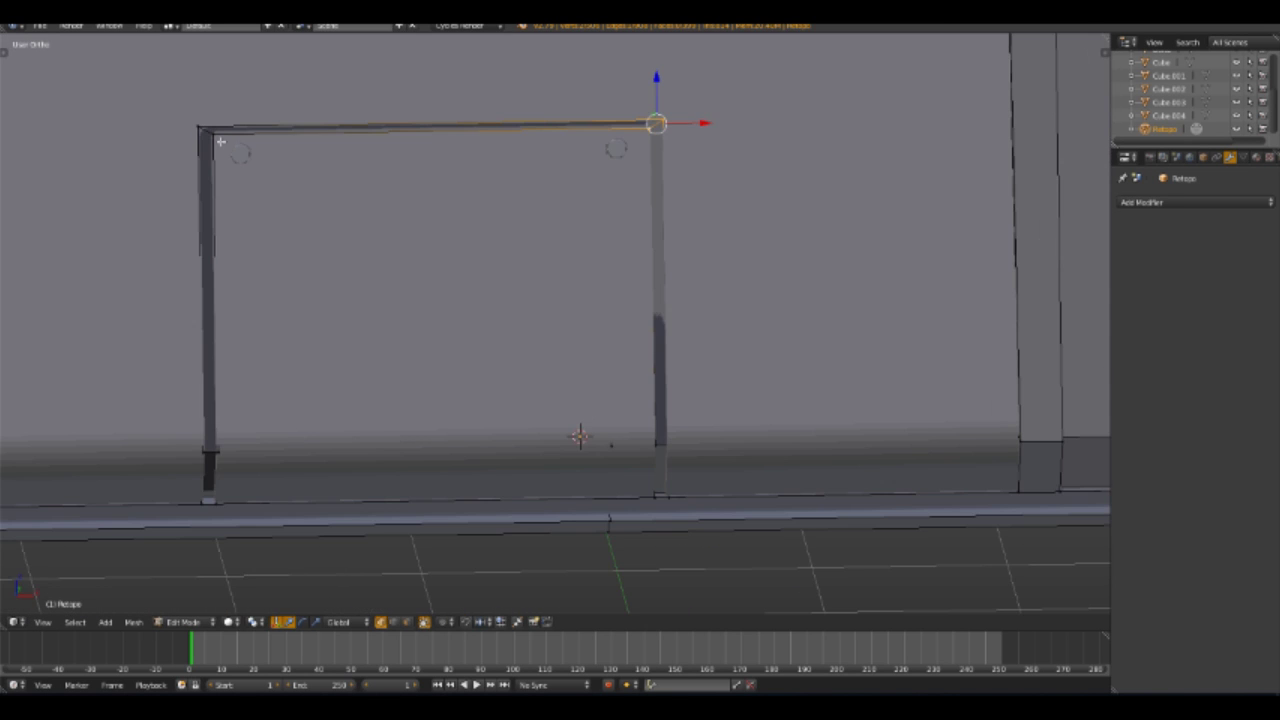
pyautogui.moveTo(516, 366); pyautogui.dragTo(548, 381, button='middle')
# Narrow the selection to the frame's left vertical edge, checking hidden edges in wireframe
pyautogui.keyDown('shift'); pyautogui.rightClick(711, 501); pyautogui.keyUp('shift')
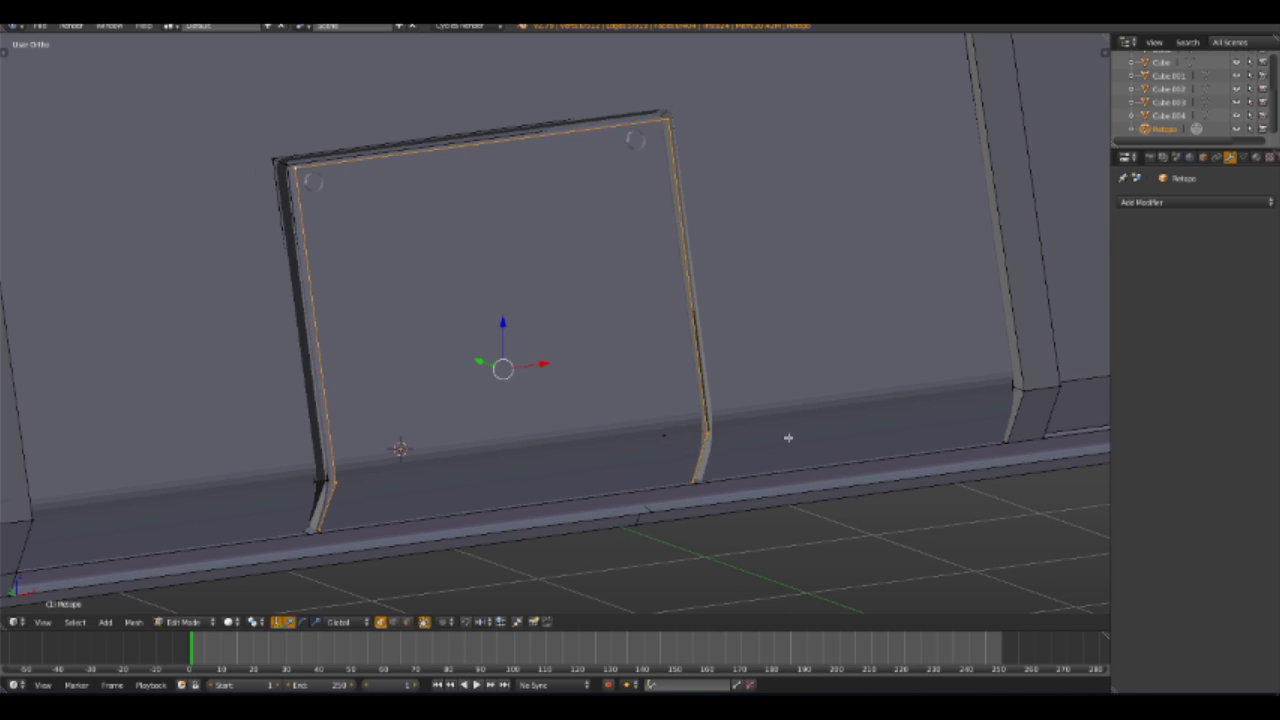
pyautogui.moveTo(788, 437); pyautogui.dragTo(560, 460, button='middle')
pyautogui.rightClick(298, 480)
pyautogui.press('z')
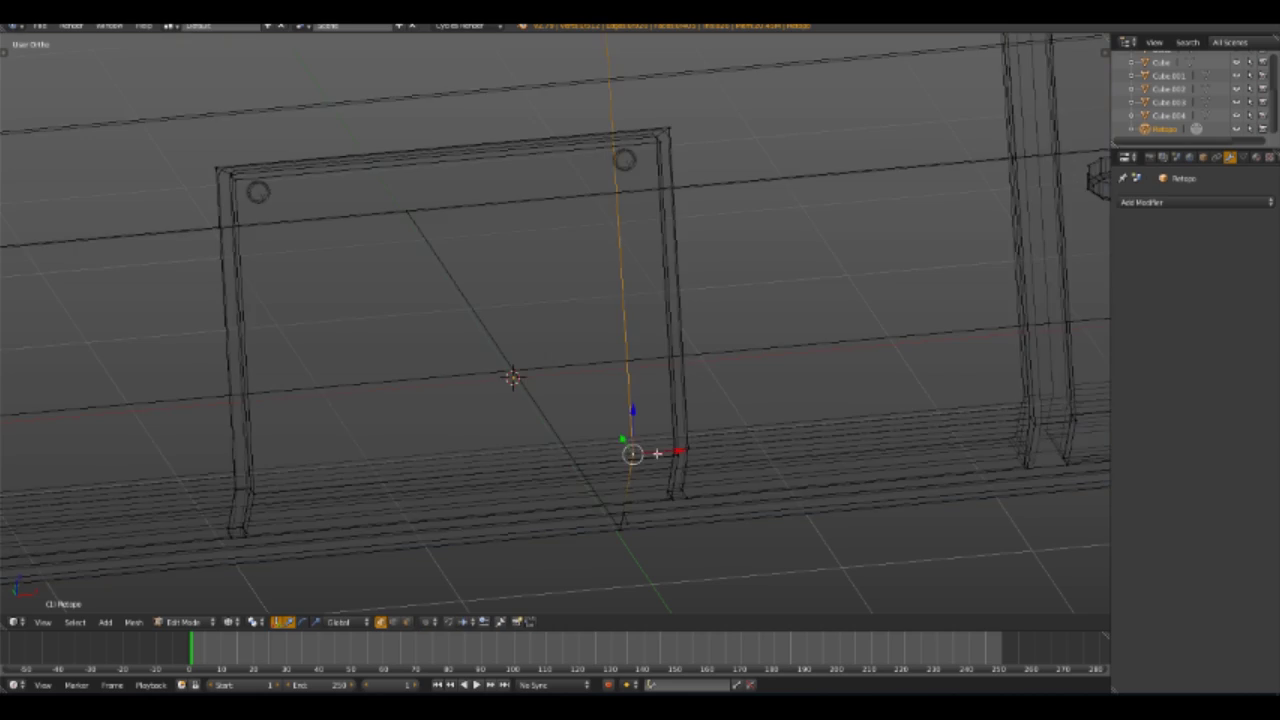
pyautogui.scroll(-5, 549, 428)
pyautogui.scroll(3, 557, 438)
pyautogui.scroll(2, 557, 438)
pyautogui.moveTo(763, 394)
pyautogui.keyDown('shift'); pyautogui.mouseDown(button='middle')
pyautogui.moveTo(617, 474)
pyautogui.moveTo(743, 366)
pyautogui.moveTo(454, 414)
pyautogui.mouseUp(button='middle'); pyautogui.keyUp('shift')
pyautogui.press('z')
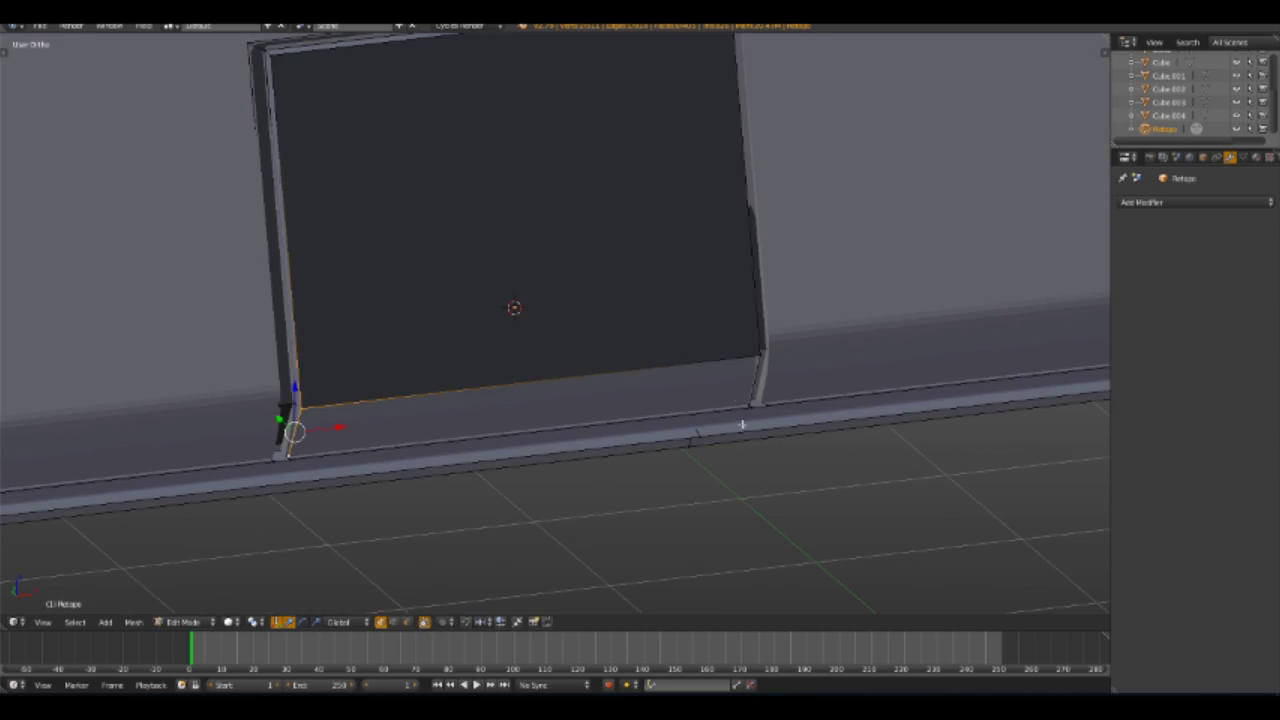
pyautogui.press('z')
pyautogui.scroll(2, 749, 405)
pyautogui.scroll(2, 749, 405)
pyautogui.moveTo(749, 405); pyautogui.dragTo(689, 380, button='middle')
# Move the panel's corner vertex along X onto the post's base corner
pyautogui.rightClick(747, 466)
pyautogui.rightClick(724, 456)
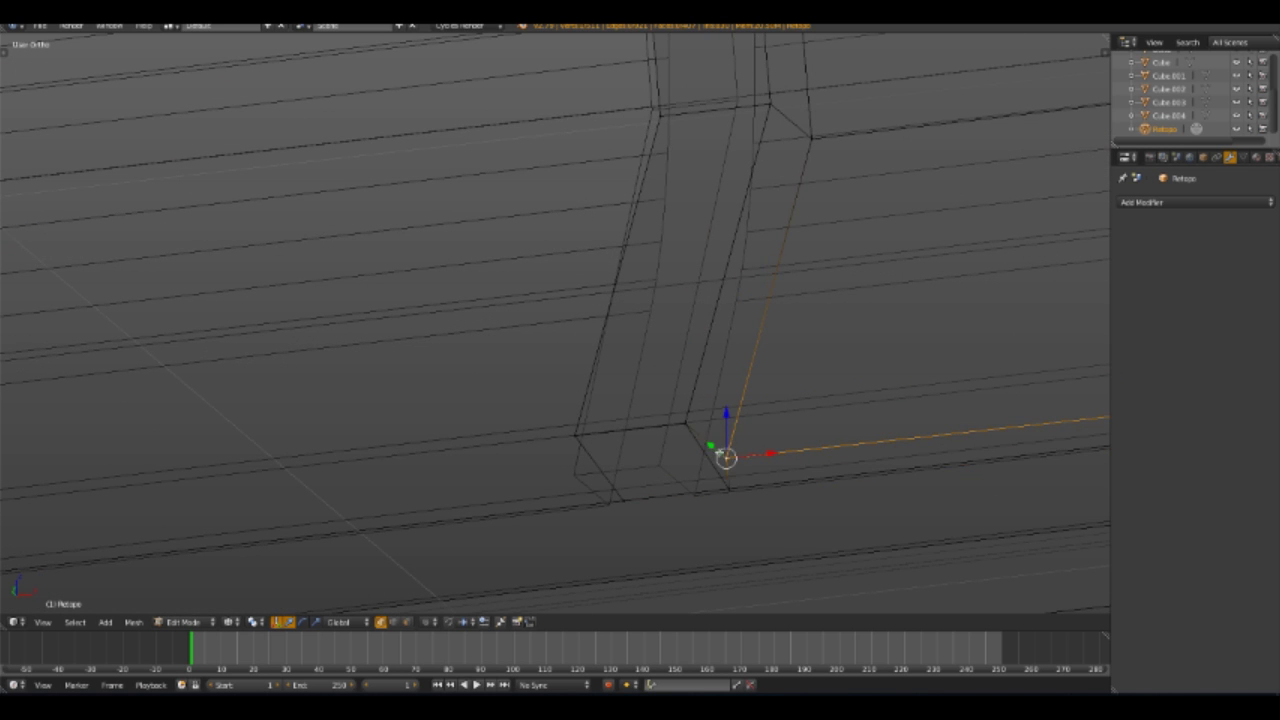
pyautogui.moveTo(732, 488); pyautogui.dragTo(439, 407, button='middle')
pyautogui.press('z')
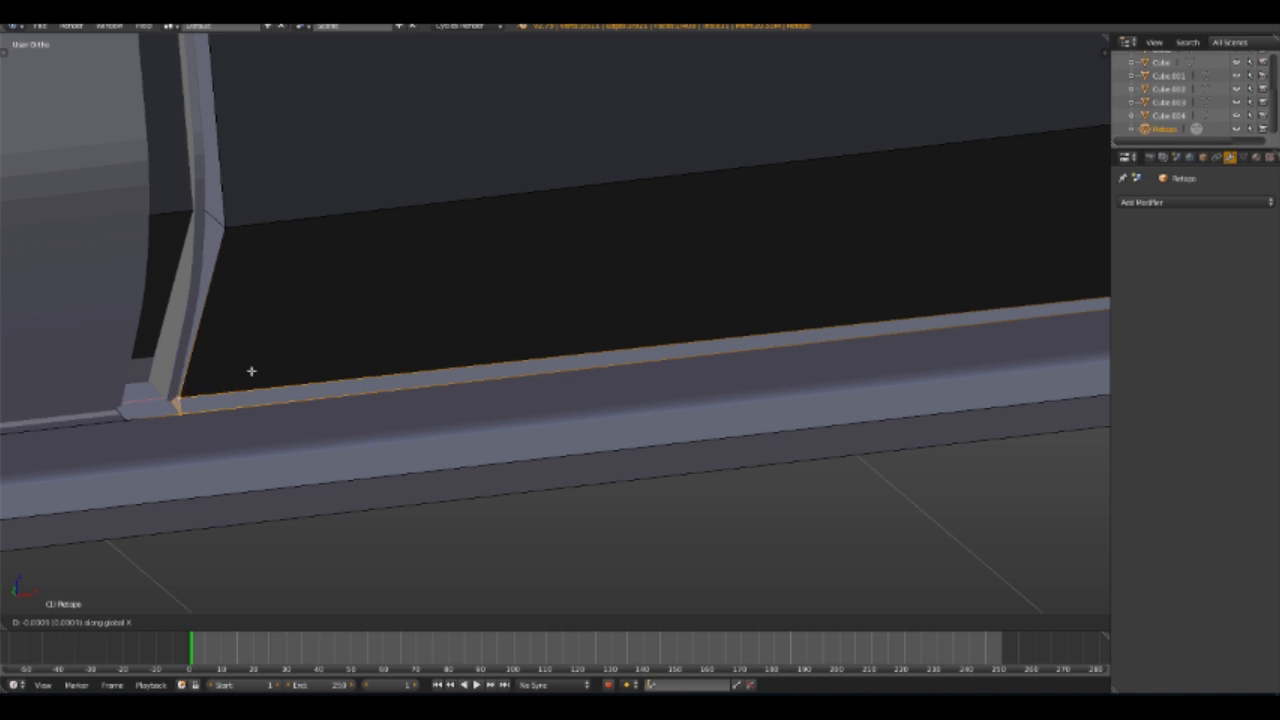
pyautogui.click(238, 375)
# Raise the panel's top edge and top-right corner along Z to meet the post's top
pyautogui.moveTo(260, 108)
pyautogui.mouseDown(button='middle')
pyautogui.moveTo(511, 436)
pyautogui.moveTo(617, 423)
pyautogui.mouseUp(button='middle')
pyautogui.moveTo(414, 366)
pyautogui.mouseDown(button='middle')
pyautogui.moveTo(394, 457)
pyautogui.moveTo(591, 540)
pyautogui.moveTo(342, 256)
pyautogui.mouseUp(button='middle')
pyautogui.click(374, 266)
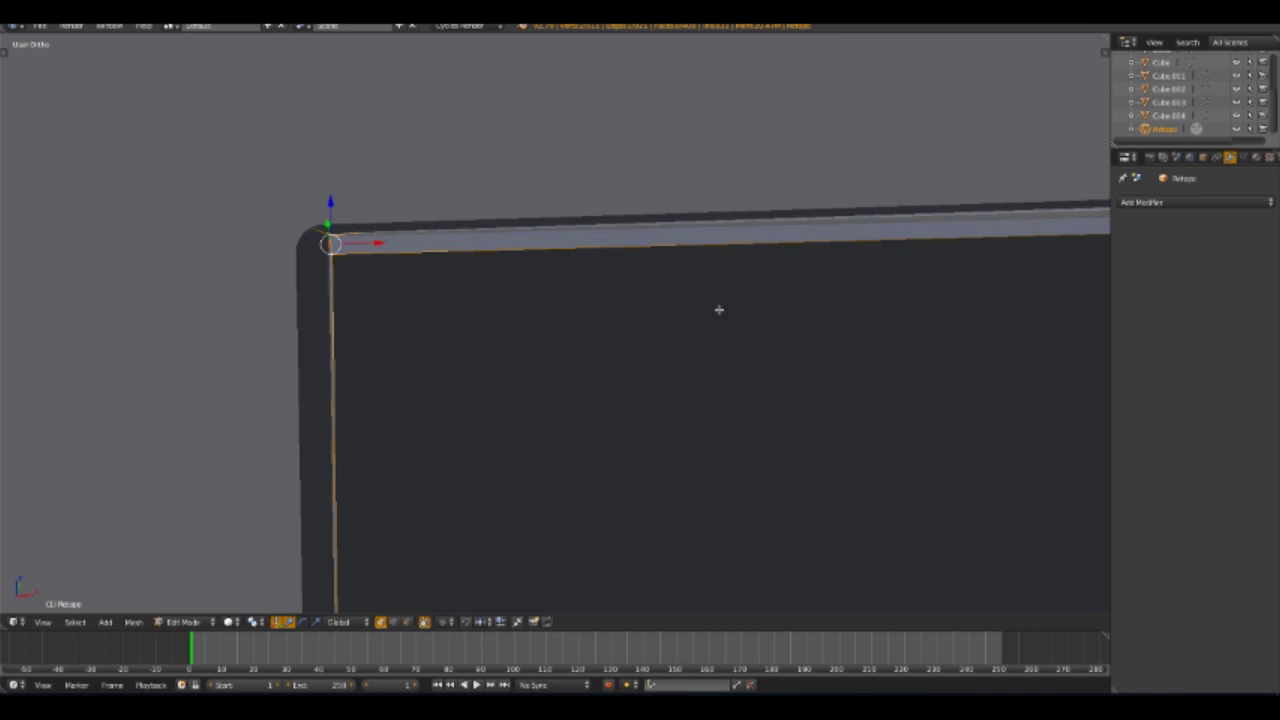
pyautogui.keyDown('shift'); pyautogui.moveTo(719, 310); pyautogui.dragTo(699, 286, button='middle'); pyautogui.keyUp('shift')
pyautogui.press('z')
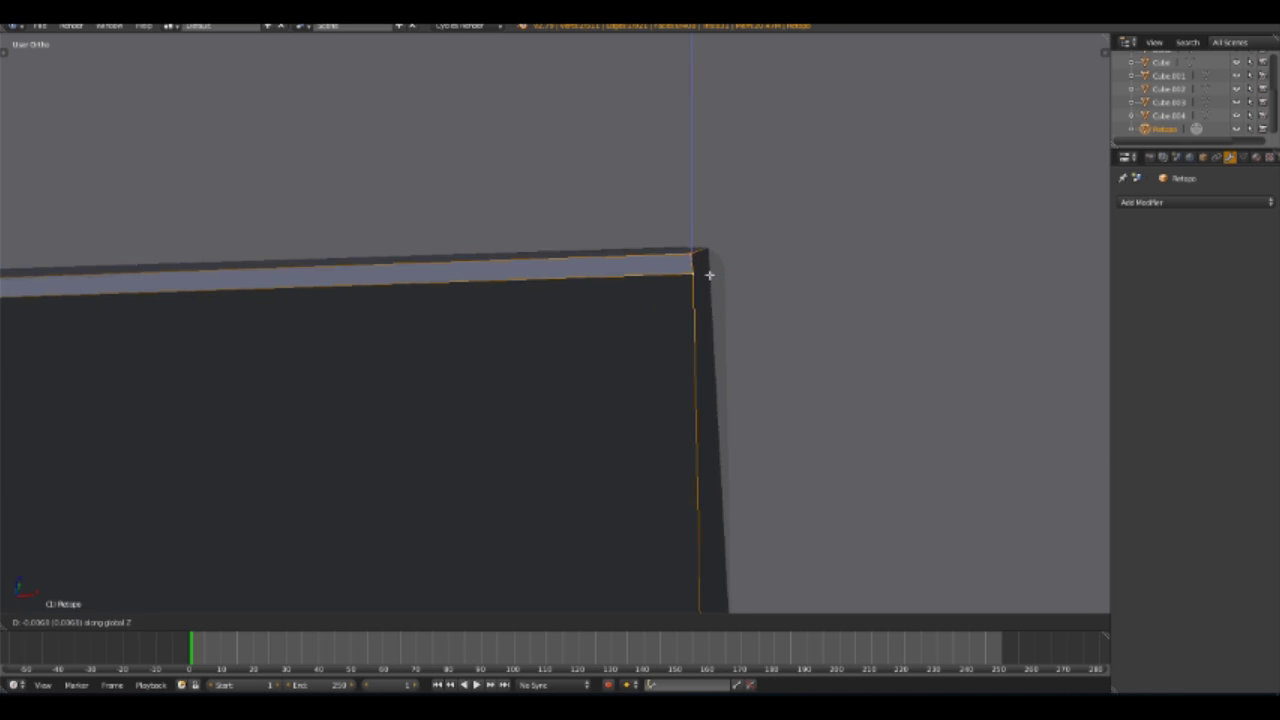
pyautogui.click(704, 274)
pyautogui.scroll(-3, 560, 389)
pyautogui.moveTo(560, 389)
pyautogui.mouseDown(button='middle')
pyautogui.moveTo(491, 363)
pyautogui.moveTo(511, 381)
pyautogui.moveTo(406, 368)
pyautogui.mouseUp(button='middle')
# Select the edge loop around the wall panel and slide it along Y
pyautogui.moveTo(638, 362); pyautogui.dragTo(806, 234, button='middle')
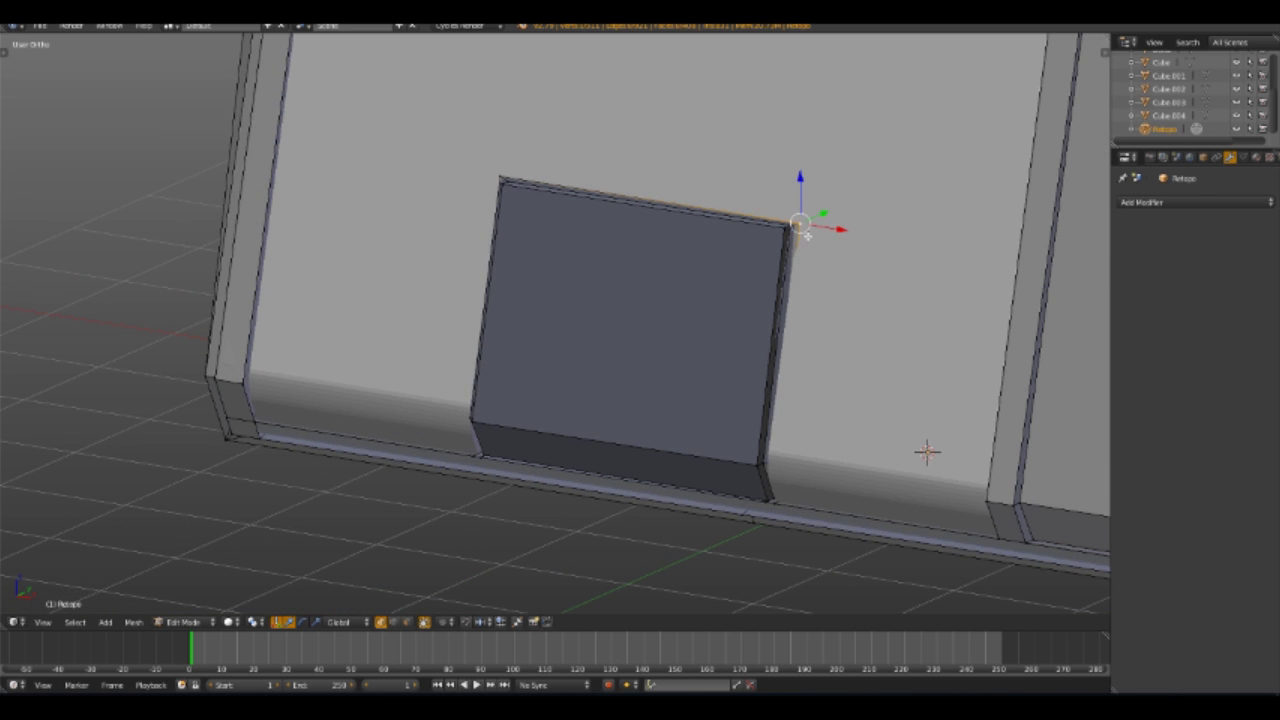
pyautogui.press('z')
pyautogui.press('z')
pyautogui.press('Tab')
pyautogui.moveTo(885, 374)
pyautogui.mouseDown(button='middle')
pyautogui.moveTo(820, 386)
pyautogui.moveTo(837, 380)
pyautogui.moveTo(837, 431)
pyautogui.moveTo(488, 467)
pyautogui.mouseUp(button='middle')
pyautogui.click(860, 297)
pyautogui.keyDown('shift'); pyautogui.moveTo(860, 297); pyautogui.dragTo(1108, 160, button='middle'); pyautogui.keyUp('shift')
pyautogui.scroll(-2, 826, 301)
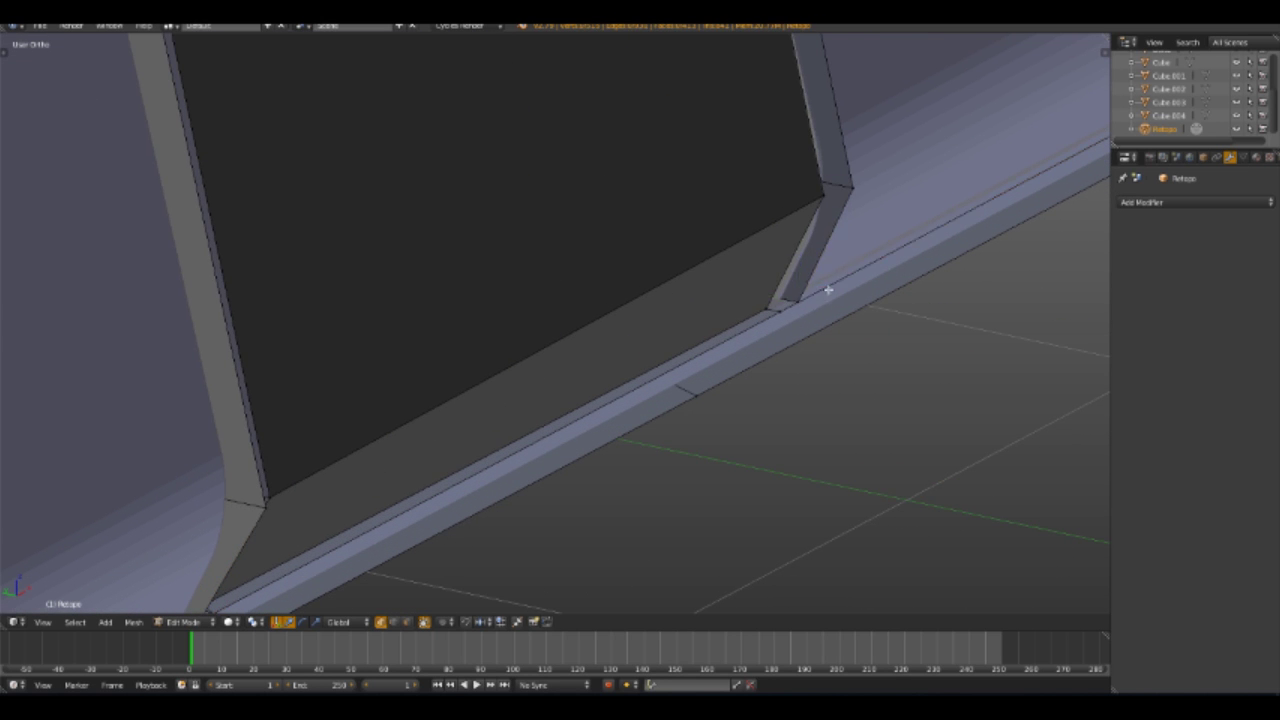
pyautogui.moveTo(826, 301); pyautogui.dragTo(785, 243, button='middle')
pyautogui.press('z')
pyautogui.press('z')
pyautogui.moveTo(661, 325)
pyautogui.mouseDown(button='middle')
pyautogui.moveTo(780, 380)
pyautogui.moveTo(934, 194)
pyautogui.moveTo(897, 278)
pyautogui.mouseUp(button='middle')
pyautogui.keyDown('alt'); pyautogui.rightClick(934, 194); pyautogui.keyUp('alt')
pyautogui.press('y')
pyautogui.click(851, 337)
pyautogui.press('a')
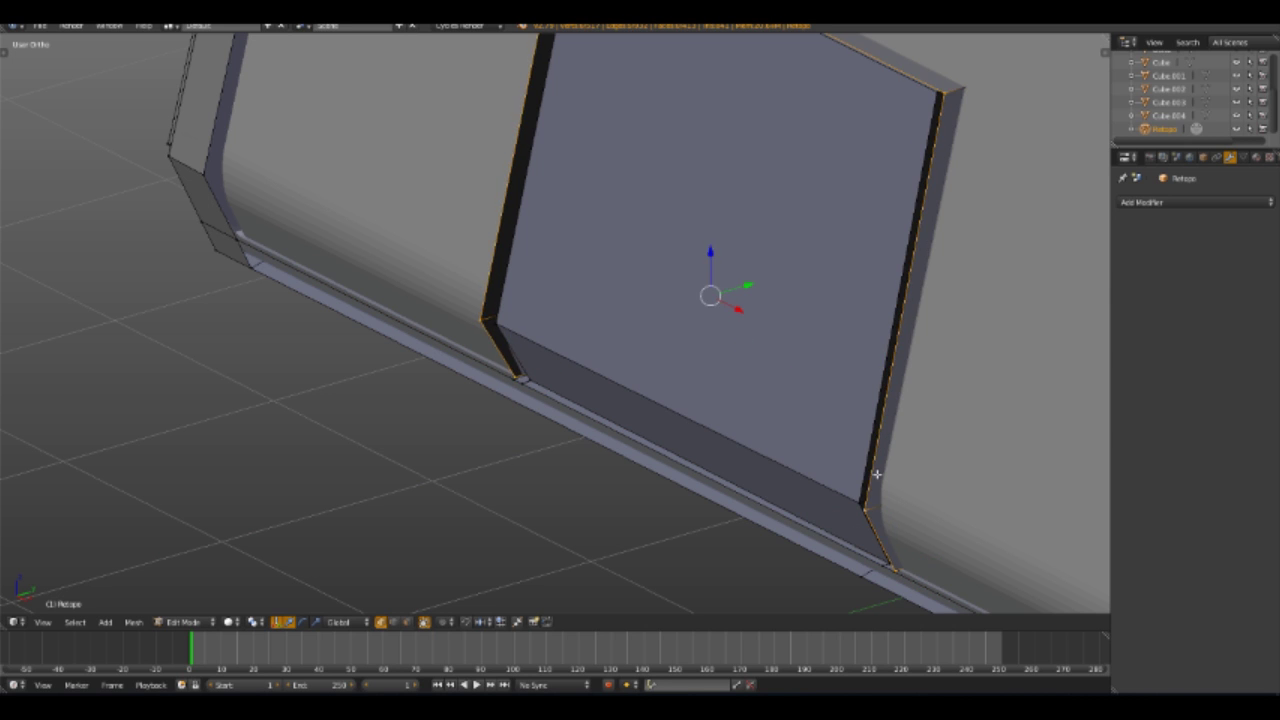
# Slide the second edge loop along Y until the panel side sits flush, checking in wireframe
pyautogui.press('g')
pyautogui.press('y')
pyautogui.click(930, 410)
pyautogui.press('z')
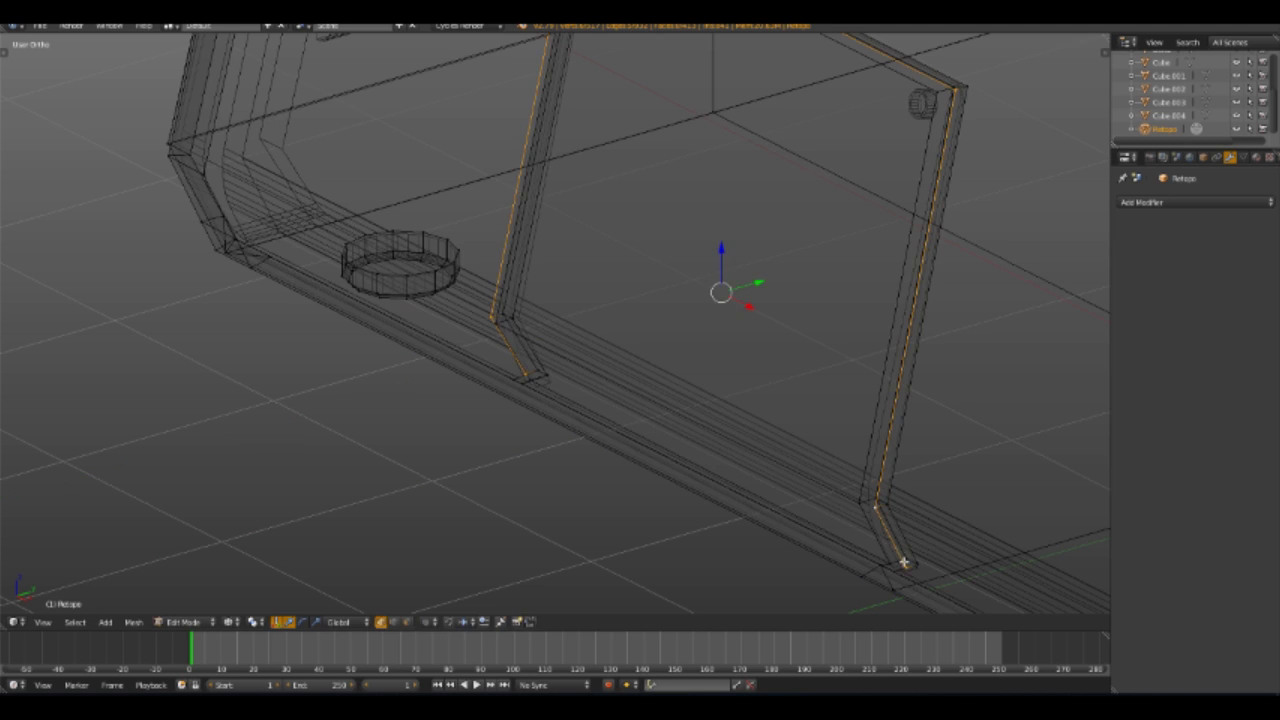
pyautogui.click(939, 530)
pyautogui.press('z')
pyautogui.moveTo(917, 445)
pyautogui.mouseDown(button='middle')
pyautogui.moveTo(954, 166)
pyautogui.moveTo(684, 212)
pyautogui.mouseUp(button='middle')
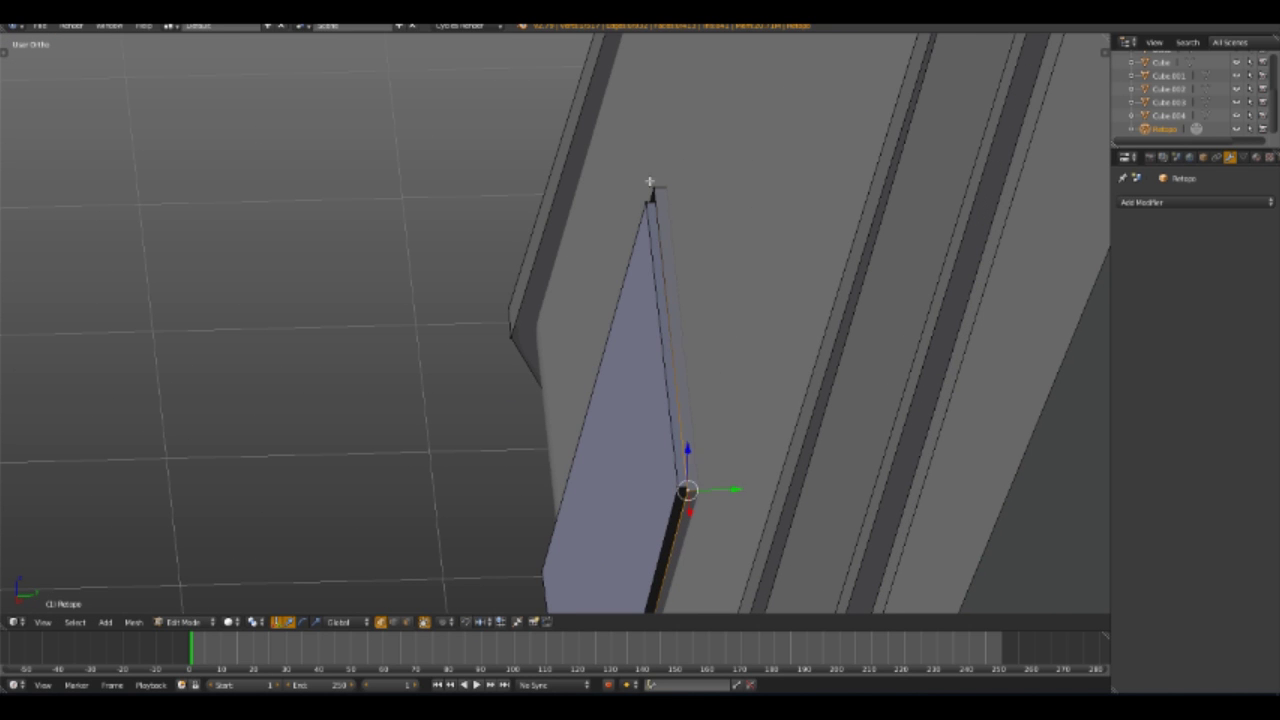
pyautogui.scroll(-5, 662, 269)
pyautogui.moveTo(646, 434)
pyautogui.mouseDown(button='middle')
pyautogui.moveTo(714, 480)
pyautogui.moveTo(591, 240)
pyautogui.moveTo(636, 268)
pyautogui.moveTo(240, 257)
pyautogui.moveTo(529, 240)
pyautogui.mouseUp(button='middle')
pyautogui.scroll(3, 529, 240)
pyautogui.moveTo(503, 303); pyautogui.dragTo(506, 448, button='middle')
# Move the lower panel's top-right corner vertex along Y onto the high-poly panel
pyautogui.moveTo(575, 272); pyautogui.dragTo(540, 280, button='middle')
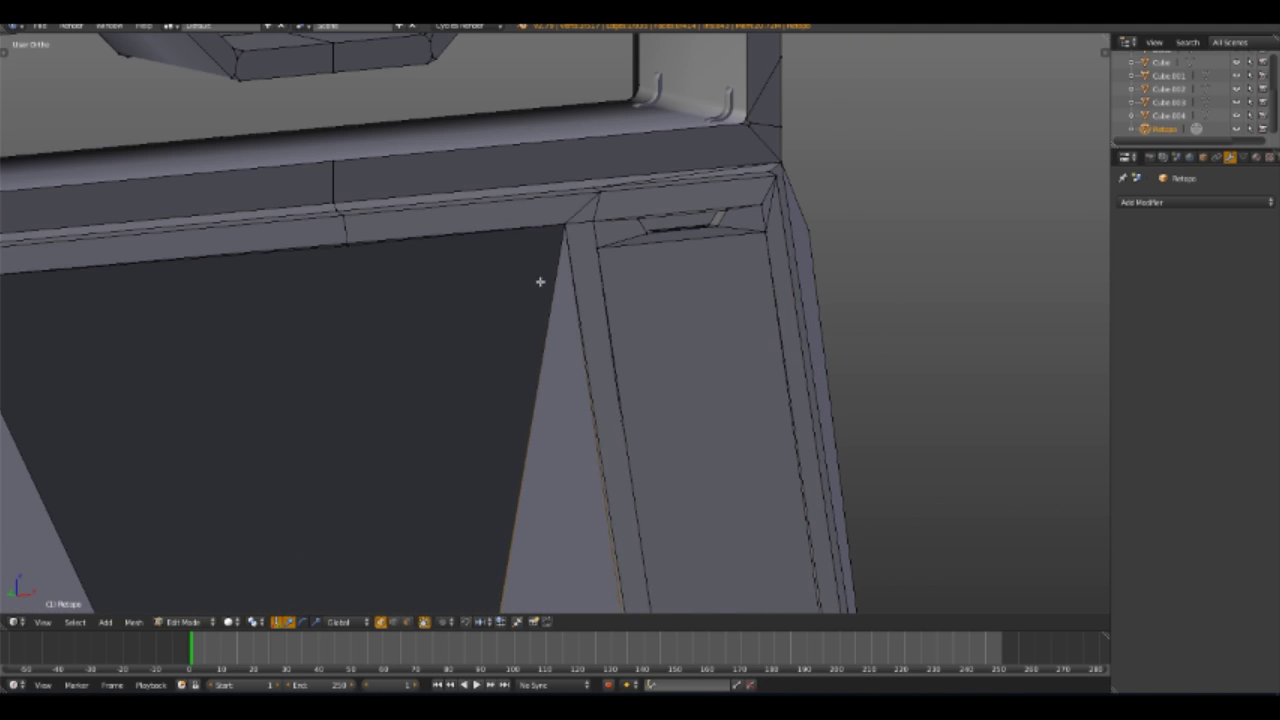
pyautogui.scroll(2, 614, 180)
pyautogui.scroll(-3, 514, 346)
pyautogui.moveTo(514, 346)
pyautogui.mouseDown(button='middle')
pyautogui.moveTo(533, 360)
pyautogui.moveTo(808, 231)
pyautogui.mouseUp(button='middle')
pyautogui.scroll(3, 533, 360)
pyautogui.moveTo(514, 480); pyautogui.dragTo(314, 480, button='middle')
pyautogui.rightClick(934, 143)
pyautogui.press('g')
pyautogui.press('y')
pyautogui.press('g')
pyautogui.press('y')
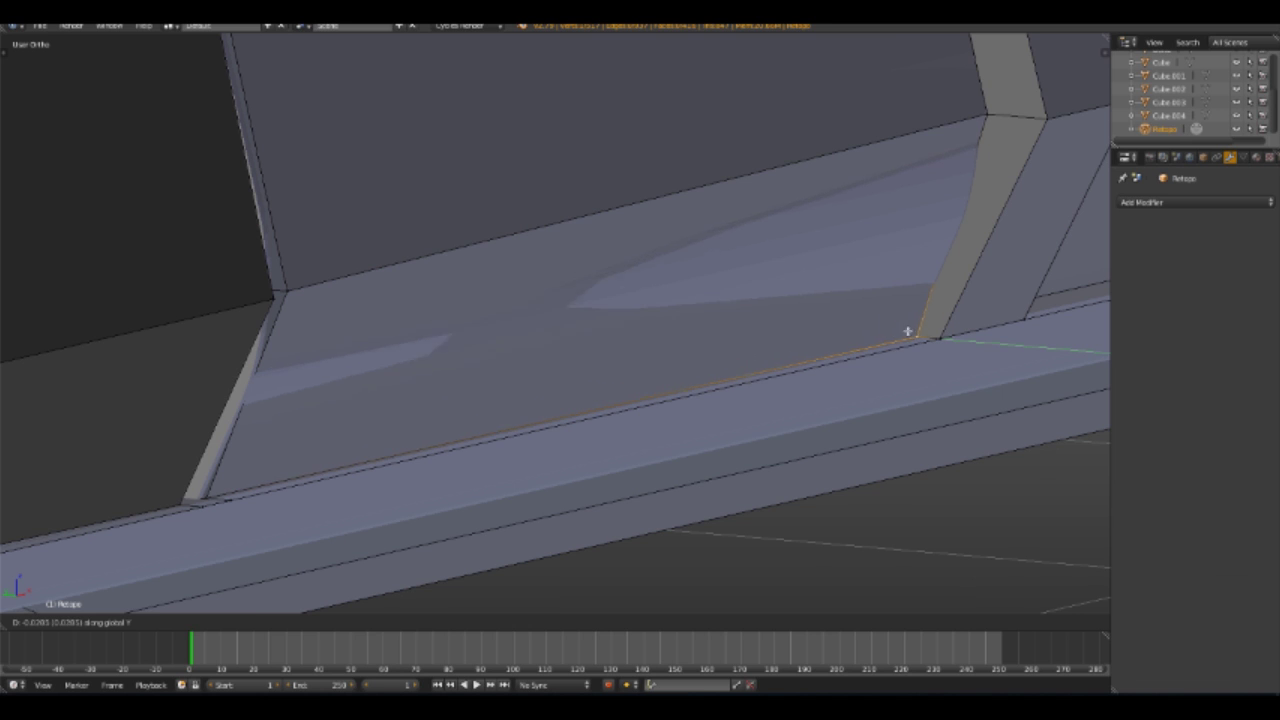
pyautogui.click(912, 333)
# Move the panel's bottom edge down onto the original panel's lower border
pyautogui.scroll(-5, 857, 346)
pyautogui.scroll(2, 723, 397)
pyautogui.moveTo(723, 397)
pyautogui.mouseDown(button='middle')
pyautogui.moveTo(609, 408)
pyautogui.moveTo(774, 211)
pyautogui.mouseUp(button='middle')
pyautogui.scroll(-3, 697, 377)
pyautogui.scroll(3, 663, 357)
pyautogui.moveTo(663, 357)
pyautogui.mouseDown(button='middle')
pyautogui.moveTo(696, 447)
pyautogui.moveTo(809, 471)
pyautogui.mouseUp(button='middle')
pyautogui.moveTo(154, 361)
pyautogui.mouseDown(button='middle')
pyautogui.moveTo(497, 486)
pyautogui.moveTo(486, 514)
pyautogui.moveTo(526, 514)
pyautogui.moveTo(469, 399)
pyautogui.moveTo(431, 456)
pyautogui.moveTo(365, 469)
pyautogui.moveTo(543, 437)
pyautogui.mouseUp(button='middle')
pyautogui.press('g')
pyautogui.press('z')
pyautogui.press('z')
pyautogui.rightClick(724, 562)
pyautogui.press('z')
pyautogui.press('z')
pyautogui.press('z')
pyautogui.press('z')
pyautogui.moveTo(584, 497)
pyautogui.mouseDown(button='middle')
pyautogui.moveTo(566, 451)
pyautogui.moveTo(494, 394)
pyautogui.moveTo(608, 301)
pyautogui.mouseUp(button='middle')
pyautogui.press('g')
pyautogui.click(585, 402)
# Clear the selection and select the front panel's large trapezoid face
pyautogui.moveTo(585, 402)
pyautogui.mouseDown(button='middle')
pyautogui.moveTo(814, 420)
pyautogui.moveTo(704, 421)
pyautogui.mouseUp(button='middle')
pyautogui.moveTo(647, 380)
pyautogui.mouseDown(button='middle')
pyautogui.moveTo(449, 306)
pyautogui.moveTo(666, 269)
pyautogui.moveTo(506, 397)
pyautogui.mouseUp(button='middle')
pyautogui.scroll(-5, 470, 200)
pyautogui.press('a')
pyautogui.press('t')
pyautogui.press('t')
pyautogui.moveTo(600, 300); pyautogui.dragTo(646, 352, button='middle')
pyautogui.press('a')
pyautogui.moveTo(579, 246)
pyautogui.mouseDown(button='middle')
pyautogui.moveTo(600, 209)
pyautogui.moveTo(503, 206)
pyautogui.moveTo(580, 391)
pyautogui.moveTo(527, 426)
pyautogui.mouseUp(button='middle')
pyautogui.rightClick(527, 426)
# Inset a smaller trapezoid into the front panel face and push it back
pyautogui.press('i')
pyautogui.click(715, 443)
pyautogui.press('KP_1')
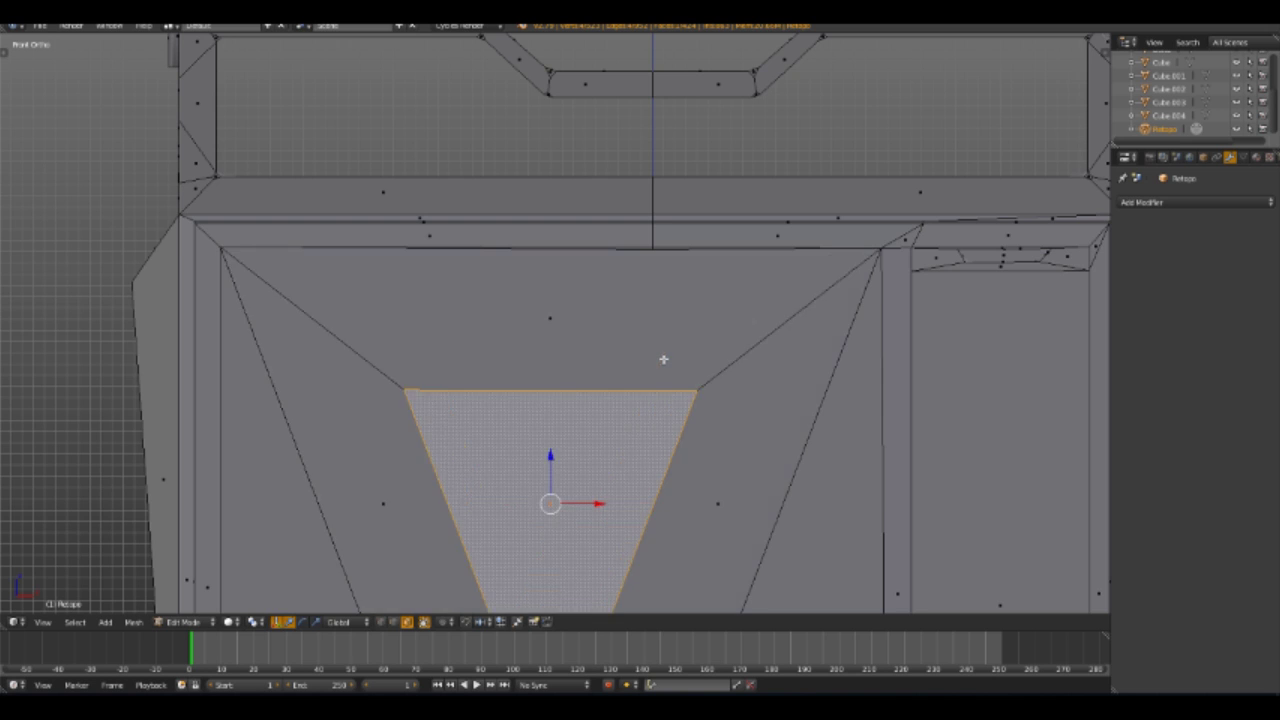
pyautogui.press('KP_3')
pyautogui.press('g')
pyautogui.click(678, 306)
# Scale the inset trapezoid down, checking it from the front and side views
pyautogui.press('KP_1')
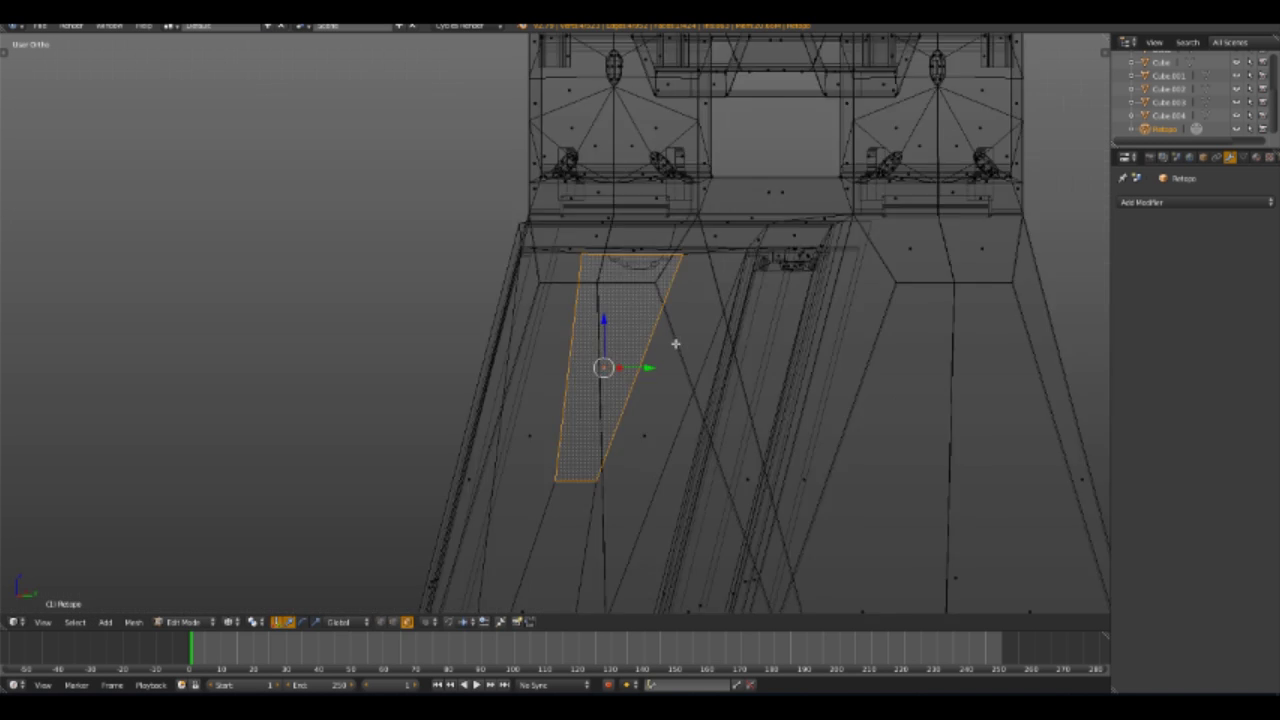
pyautogui.press('s')
pyautogui.click(937, 363)
pyautogui.press('KP_3')
pyautogui.press('s')
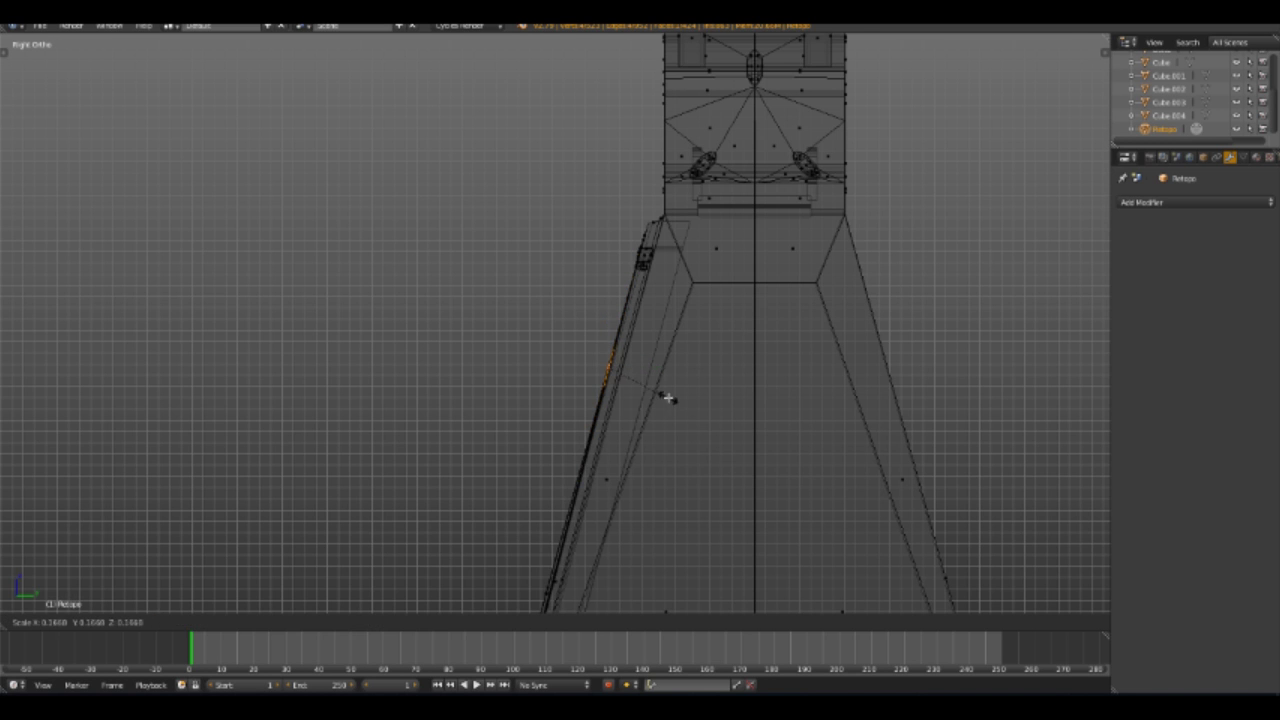
pyautogui.click(692, 283)
pyautogui.press('KP_1')
pyautogui.moveTo(640, 383)
pyautogui.mouseDown(button='middle')
pyautogui.moveTo(634, 429)
pyautogui.moveTo(654, 405)
pyautogui.mouseUp(button='middle')
pyautogui.scroll(7, 654, 405)
pyautogui.press('KP_1')
# Raise the inset's bottom edge and slide its left corner vertex to the right
pyautogui.press('x')
pyautogui.click(531, 374)
pyautogui.press('g')
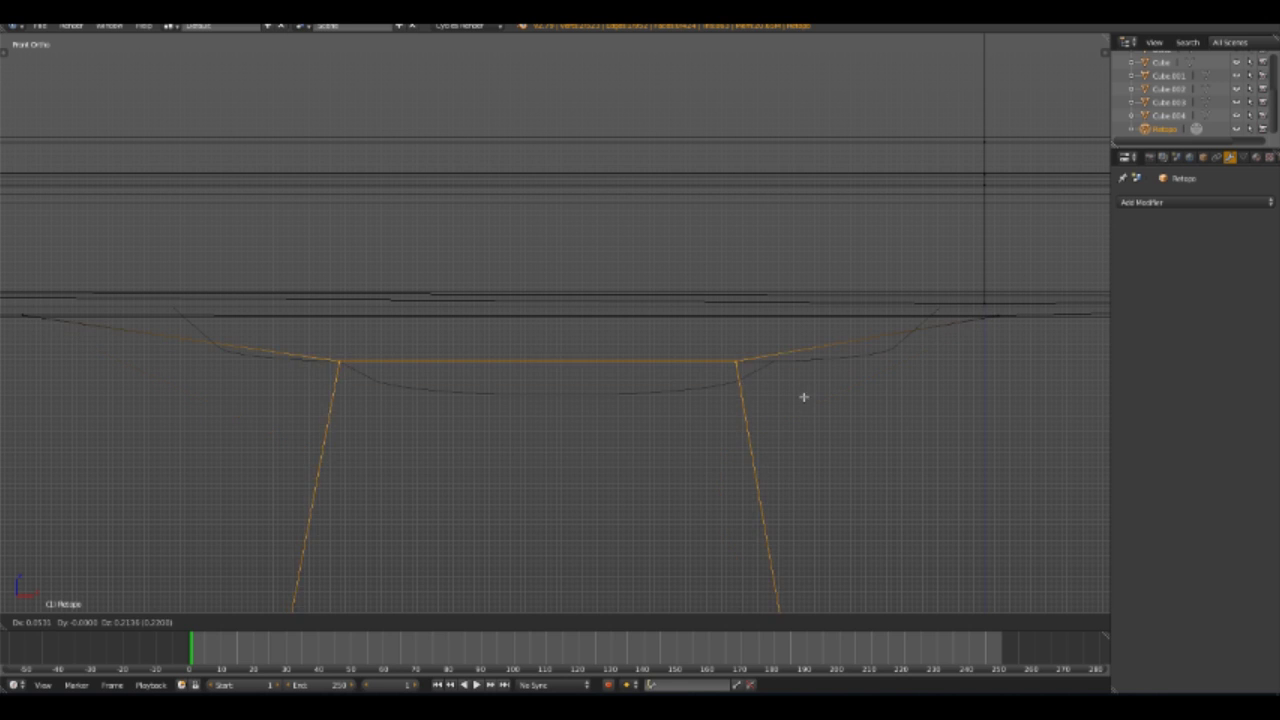
pyautogui.keyDown('shift'); pyautogui.moveTo(846, 357); pyautogui.dragTo(298, 359, button='middle'); pyautogui.keyUp('shift')
pyautogui.moveTo(277, 338); pyautogui.dragTo(357, 372)
pyautogui.press('g')
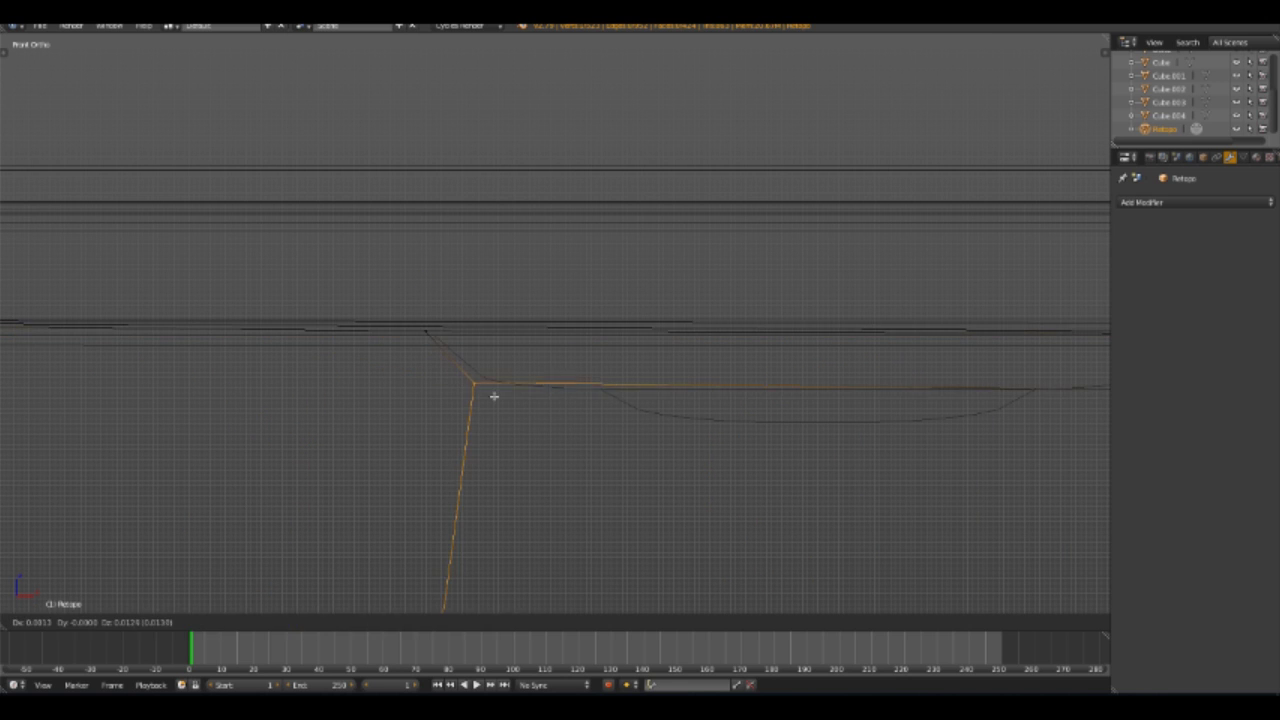
pyautogui.keyDown('shift'); pyautogui.moveTo(493, 396); pyautogui.dragTo(116, 402, button='middle'); pyautogui.keyUp('shift')
# Check the inset face in wireframe and move it along Y
pyautogui.moveTo(795, 412)
pyautogui.mouseDown(button='middle')
pyautogui.moveTo(714, 449)
pyautogui.moveTo(729, 446)
pyautogui.moveTo(697, 391)
pyautogui.moveTo(805, 375)
pyautogui.mouseUp(button='middle')
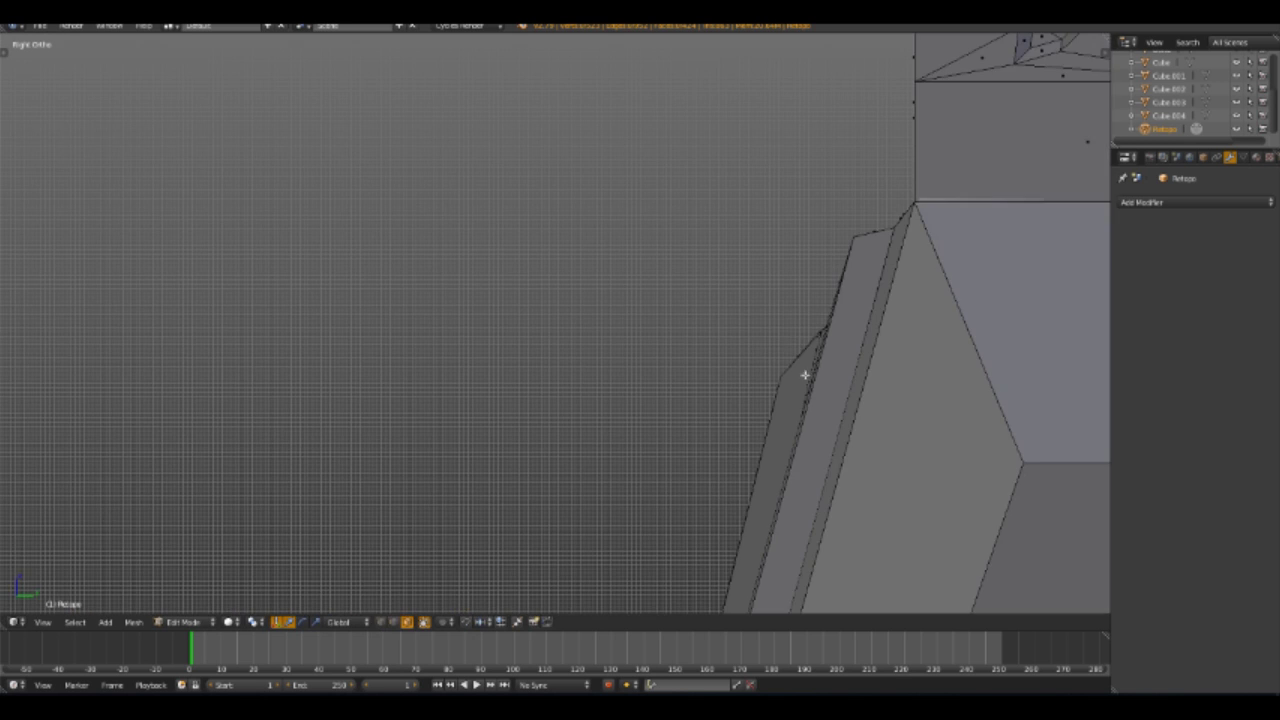
pyautogui.press('z')
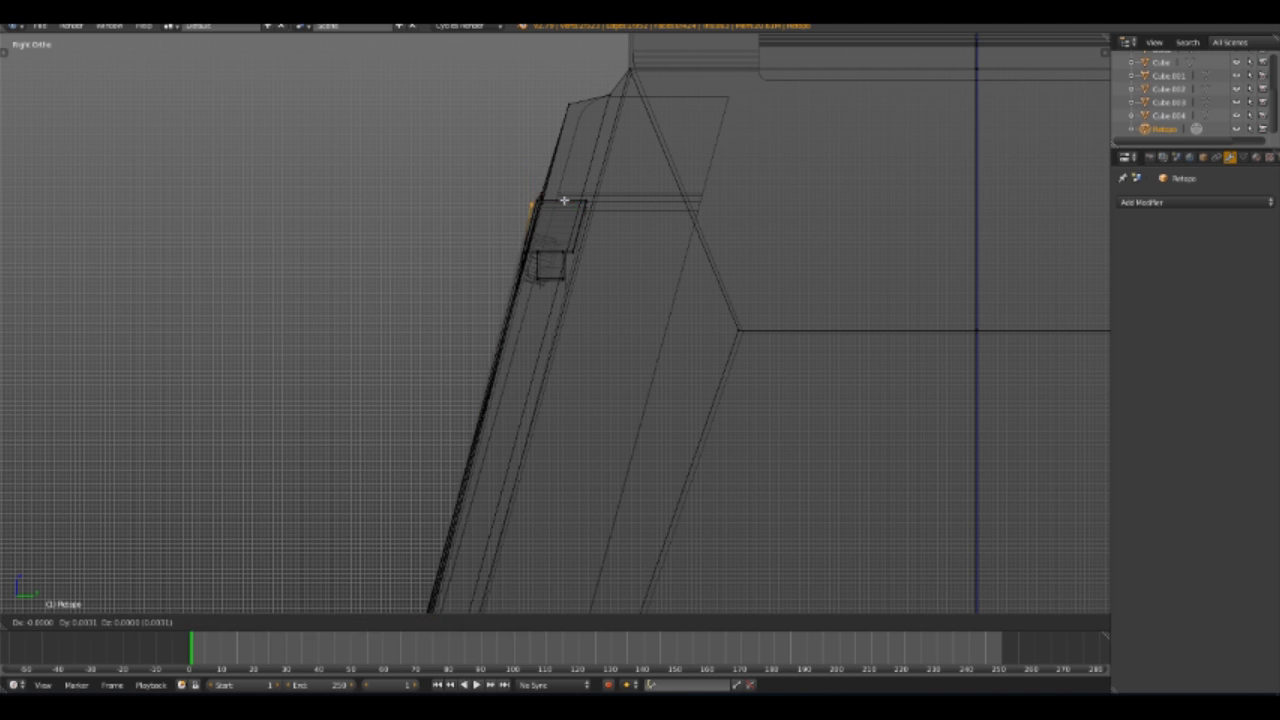
pyautogui.press('z')
pyautogui.moveTo(576, 210); pyautogui.dragTo(429, 580, button='middle')
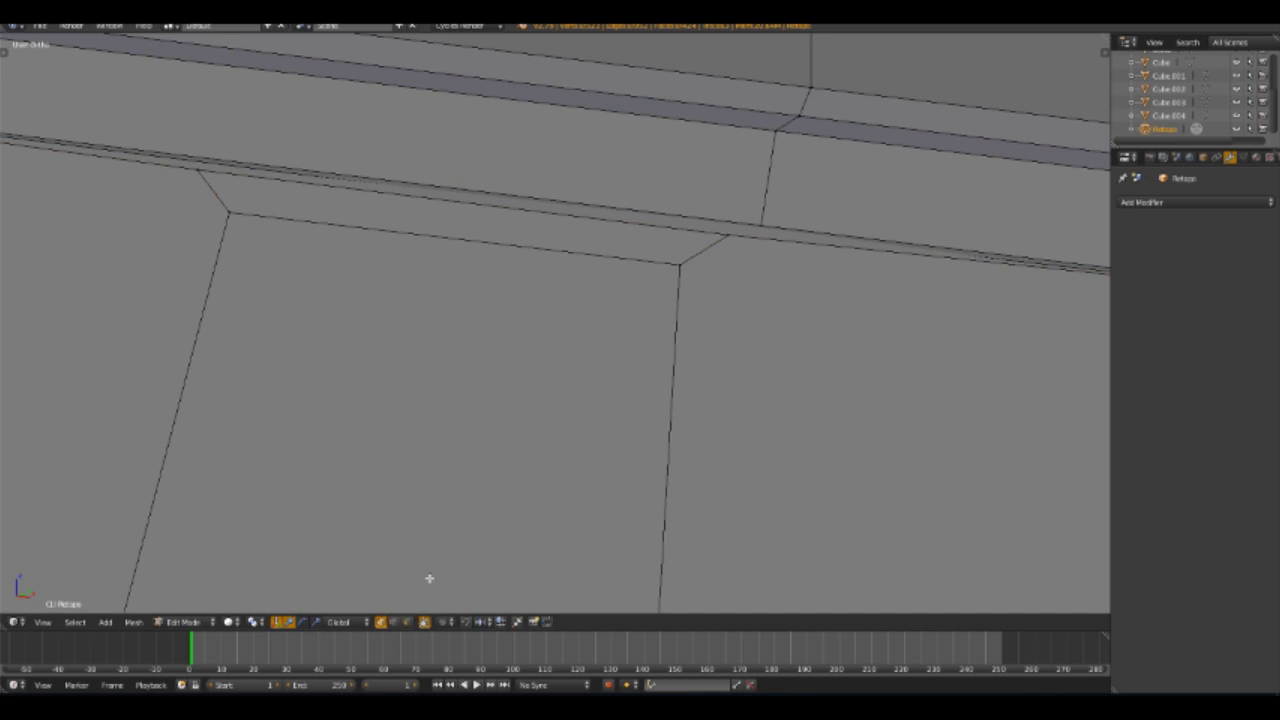
pyautogui.moveTo(815, 275); pyautogui.dragTo(663, 297, button='middle')
pyautogui.click(759, 280)
# Push the long strip under the top rail inward and narrow it along X
pyautogui.moveTo(579, 374)
pyautogui.mouseDown(button='middle')
pyautogui.moveTo(577, 311)
pyautogui.moveTo(684, 236)
pyautogui.mouseUp(button='middle')
pyautogui.rightClick(684, 236)
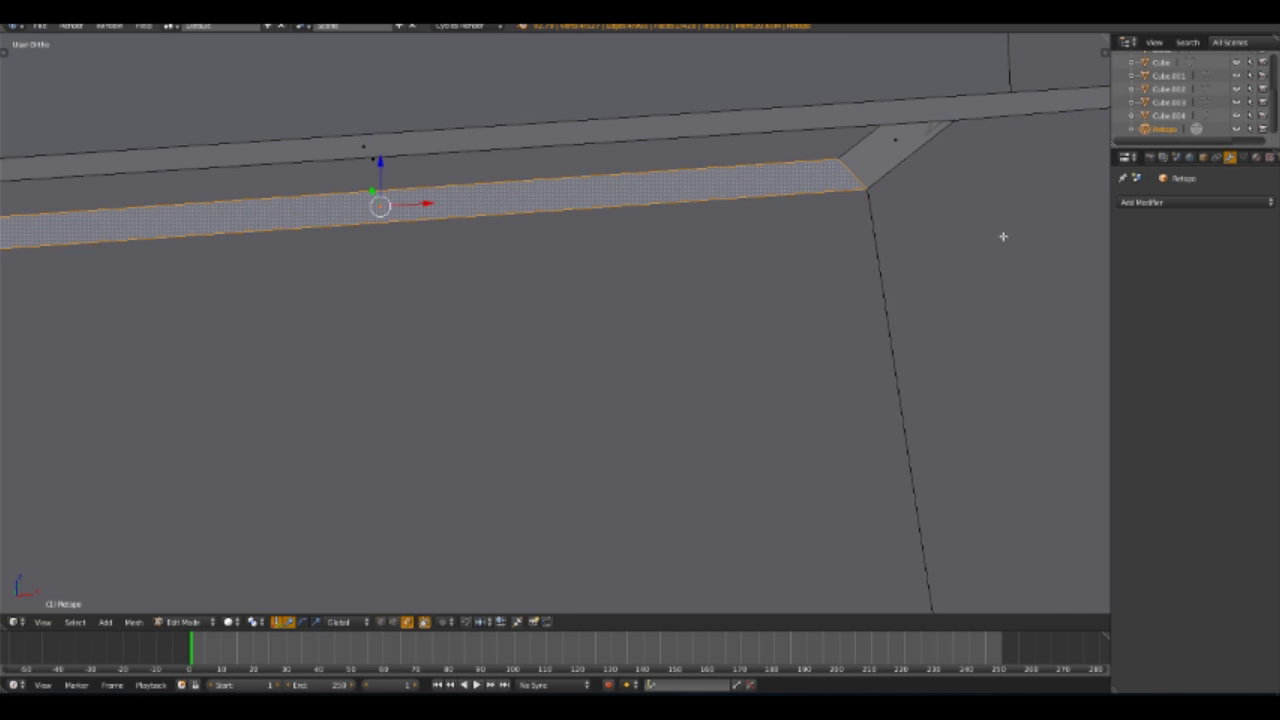
pyautogui.press('z')
pyautogui.moveTo(949, 240)
pyautogui.mouseDown(button='middle')
pyautogui.moveTo(802, 305)
pyautogui.moveTo(797, 323)
pyautogui.mouseUp(button='middle')
pyautogui.click(825, 300)
pyautogui.moveTo(588, 366)
pyautogui.mouseDown(button='middle')
pyautogui.moveTo(723, 277)
pyautogui.moveTo(829, 331)
pyautogui.moveTo(677, 317)
pyautogui.moveTo(705, 304)
pyautogui.moveTo(666, 366)
pyautogui.moveTo(563, 429)
pyautogui.moveTo(709, 423)
pyautogui.mouseUp(button='middle')
pyautogui.press('z')
pyautogui.scroll(-3, 666, 366)
# Slide the retopo model left along X beside the high-poly original
pyautogui.press('g')
pyautogui.press('x')
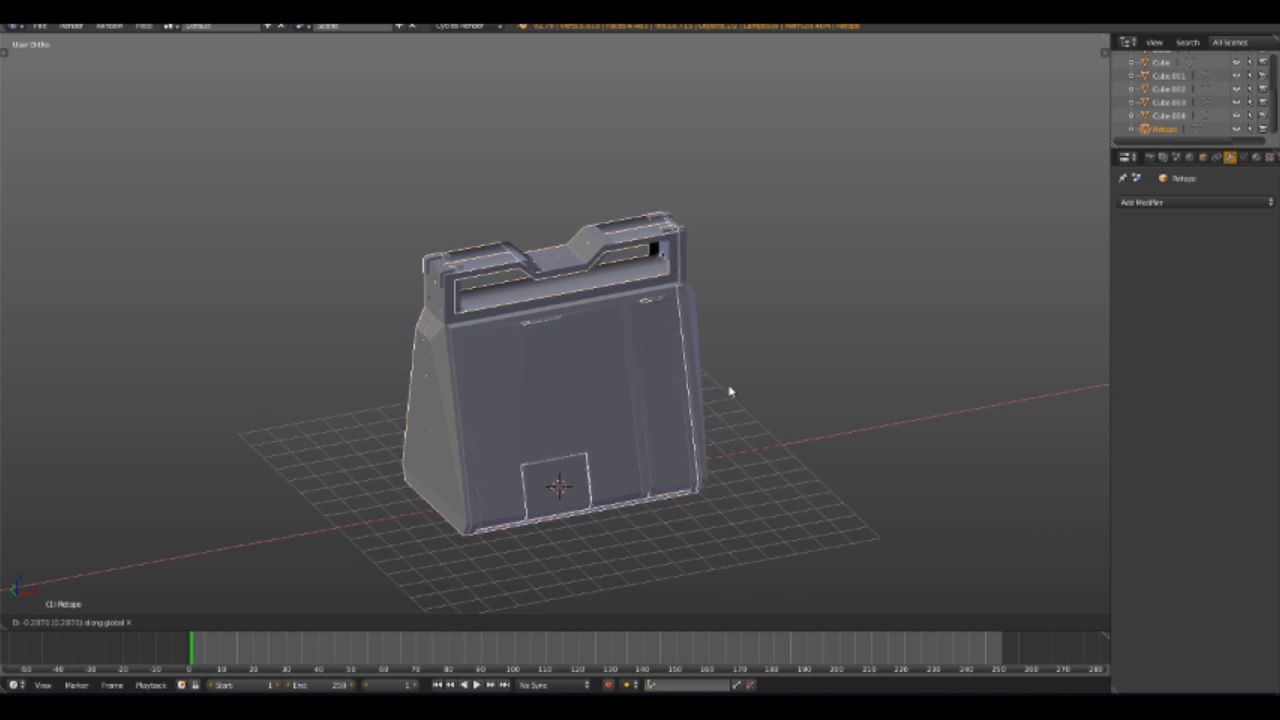
pyautogui.click(443, 449)
# Back in Edit Mode, select the handle's right inner corner vertex and top edge loop
pyautogui.press('Tab')
pyautogui.scroll(4, 443, 449)
pyautogui.moveTo(585, 423); pyautogui.dragTo(773, 231, button='middle')
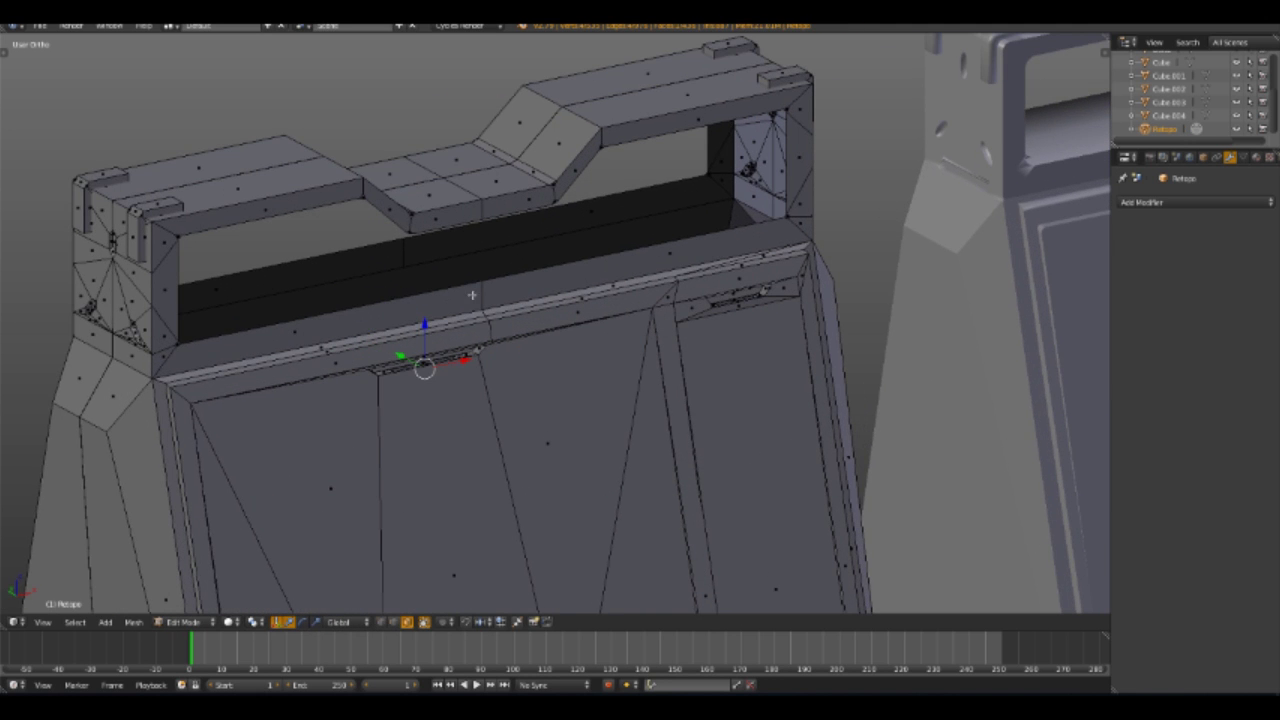
pyautogui.moveTo(472, 295); pyautogui.dragTo(458, 386, button='middle')
pyautogui.moveTo(707, 209); pyautogui.dragTo(809, 289, button='middle')
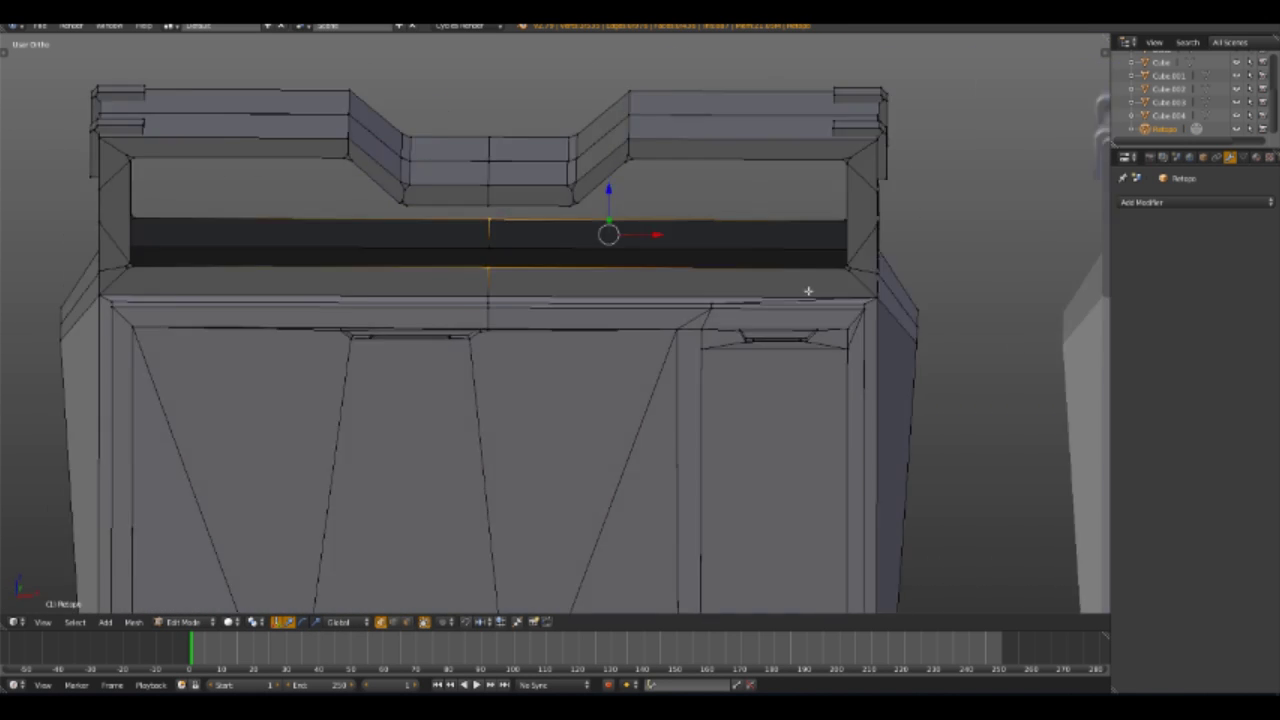
pyautogui.scroll(3, 529, 369)
pyautogui.moveTo(529, 369); pyautogui.dragTo(686, 300, button='middle')
pyautogui.rightClick(705, 302)
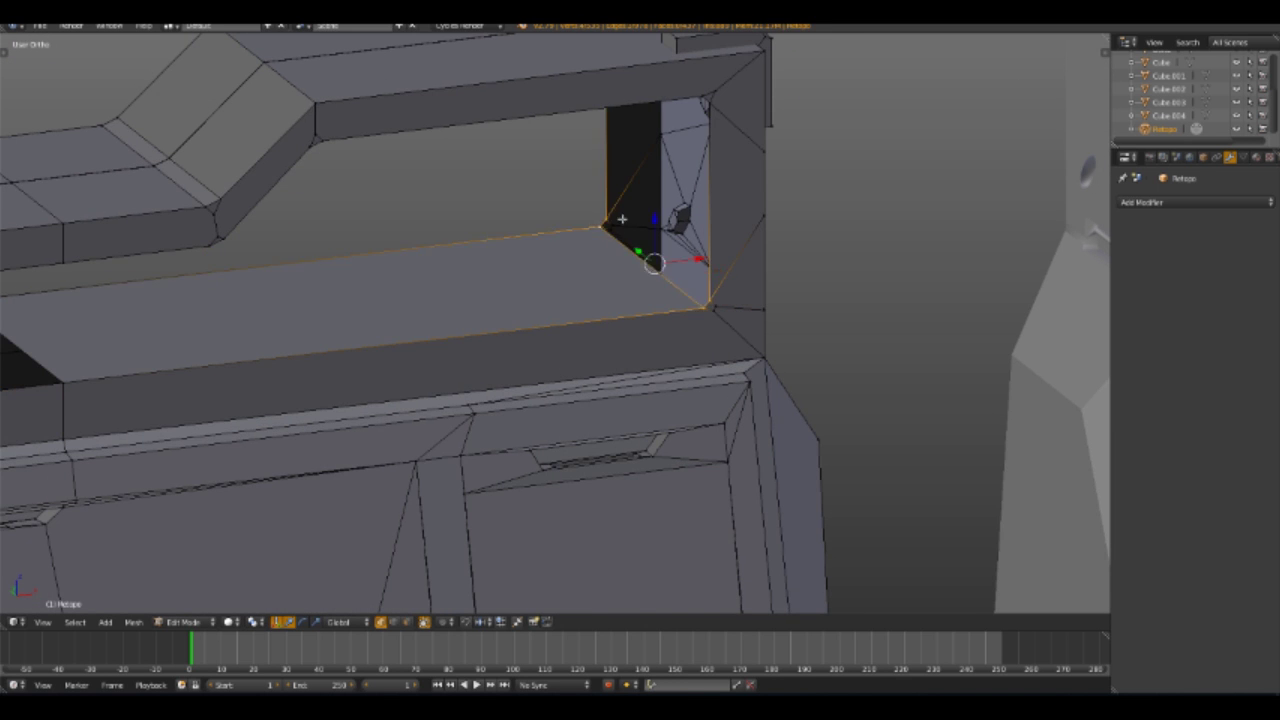
pyautogui.moveTo(622, 218); pyautogui.dragTo(654, 204, button='middle')
pyautogui.moveTo(663, 263)
pyautogui.mouseDown(button='middle')
pyautogui.moveTo(591, 217)
pyautogui.moveTo(597, 191)
pyautogui.moveTo(712, 104)
pyautogui.mouseUp(button='middle')
pyautogui.keyDown('alt'); pyautogui.rightClick(712, 104); pyautogui.keyUp('alt')
# Fill the recessed channel's angled face with a narrow strip from its top-left corner vertex
pyautogui.keyDown('shift'); pyautogui.moveTo(549, 194); pyautogui.dragTo(487, 184, button='middle'); pyautogui.keyUp('shift')
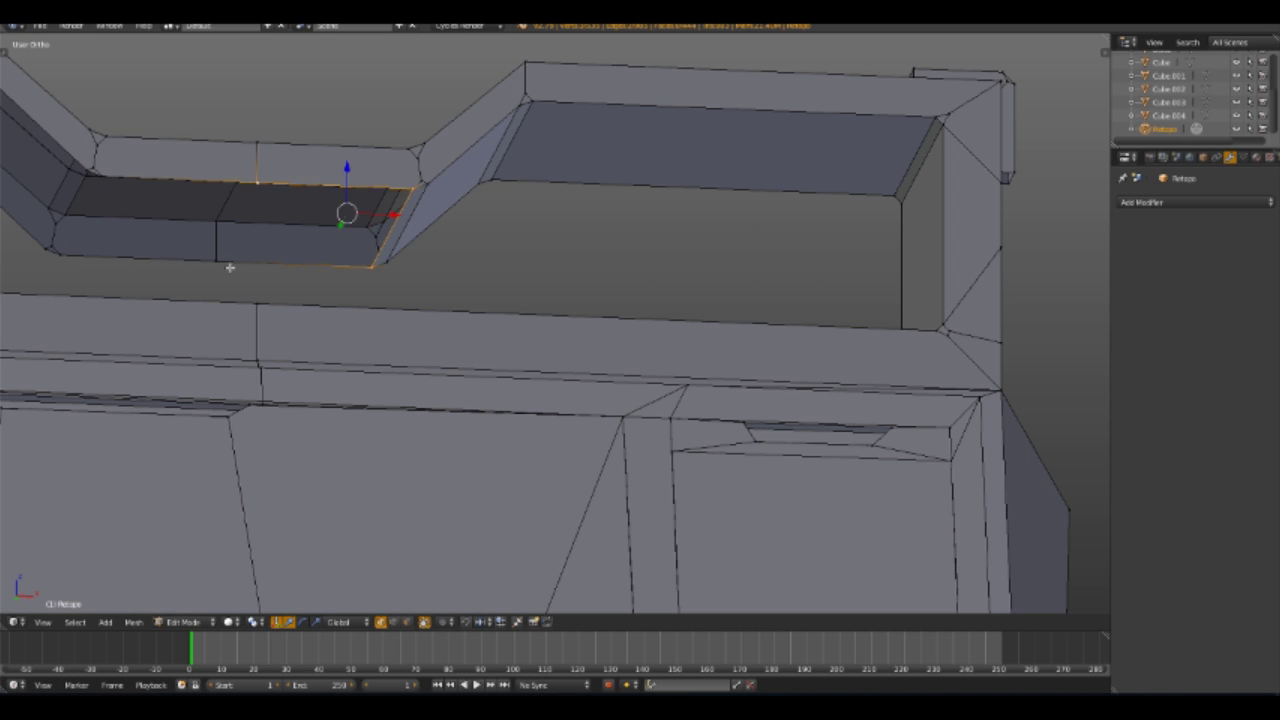
pyautogui.moveTo(230, 268); pyautogui.dragTo(594, 292, button='middle')
pyautogui.rightClick(464, 201)
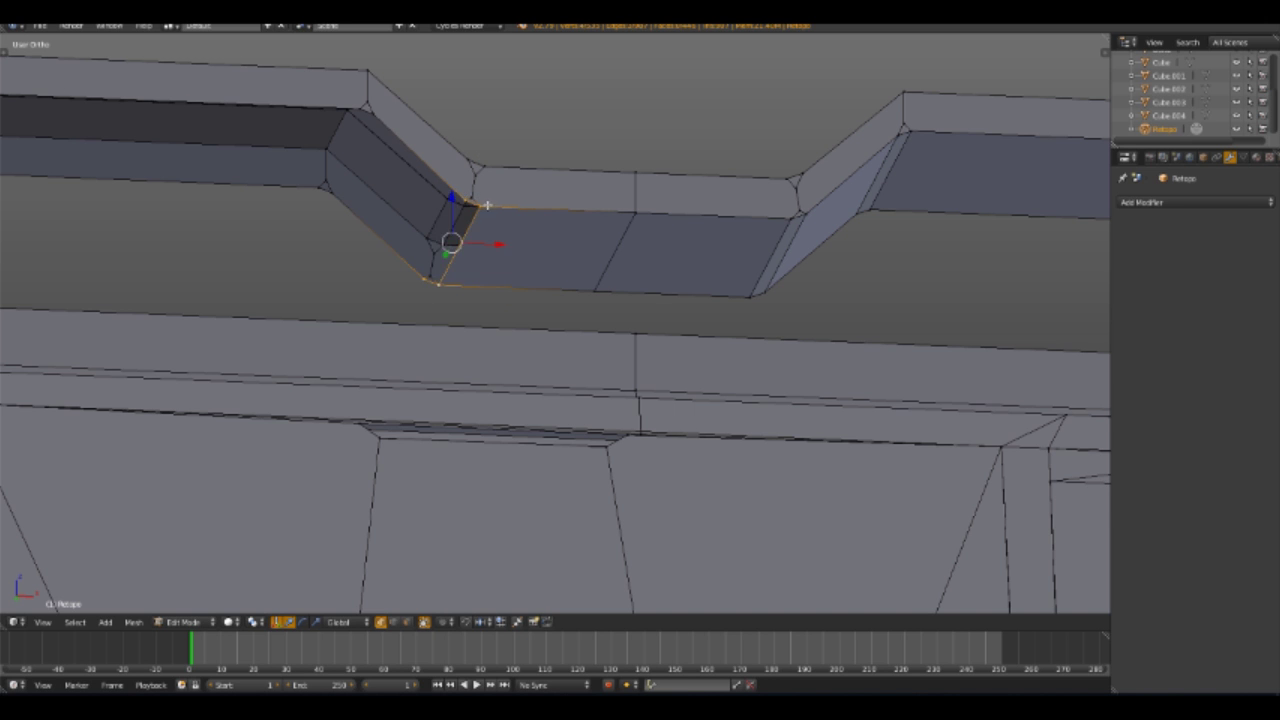
pyautogui.press('f')
pyautogui.moveTo(383, 121)
pyautogui.mouseDown(button='middle')
pyautogui.moveTo(537, 280)
pyautogui.moveTo(652, 181)
pyautogui.moveTo(314, 334)
pyautogui.moveTo(505, 250)
pyautogui.mouseUp(button='middle')
pyautogui.moveTo(396, 265)
pyautogui.mouseDown(button='middle')
pyautogui.moveTo(586, 380)
pyautogui.moveTo(451, 271)
pyautogui.mouseUp(button='middle')
pyautogui.moveTo(448, 393)
pyautogui.mouseDown(button='middle')
pyautogui.moveTo(657, 357)
pyautogui.moveTo(809, 429)
pyautogui.moveTo(814, 323)
pyautogui.moveTo(477, 359)
pyautogui.mouseUp(button='middle')
# Exit Edit Mode, select the high-poly Cube.004, and orbit to compare both models
pyautogui.moveTo(777, 446)
pyautogui.mouseDown(button='middle')
pyautogui.moveTo(766, 460)
pyautogui.moveTo(549, 443)
pyautogui.moveTo(418, 403)
pyautogui.mouseUp(button='middle')
pyautogui.press('Tab')
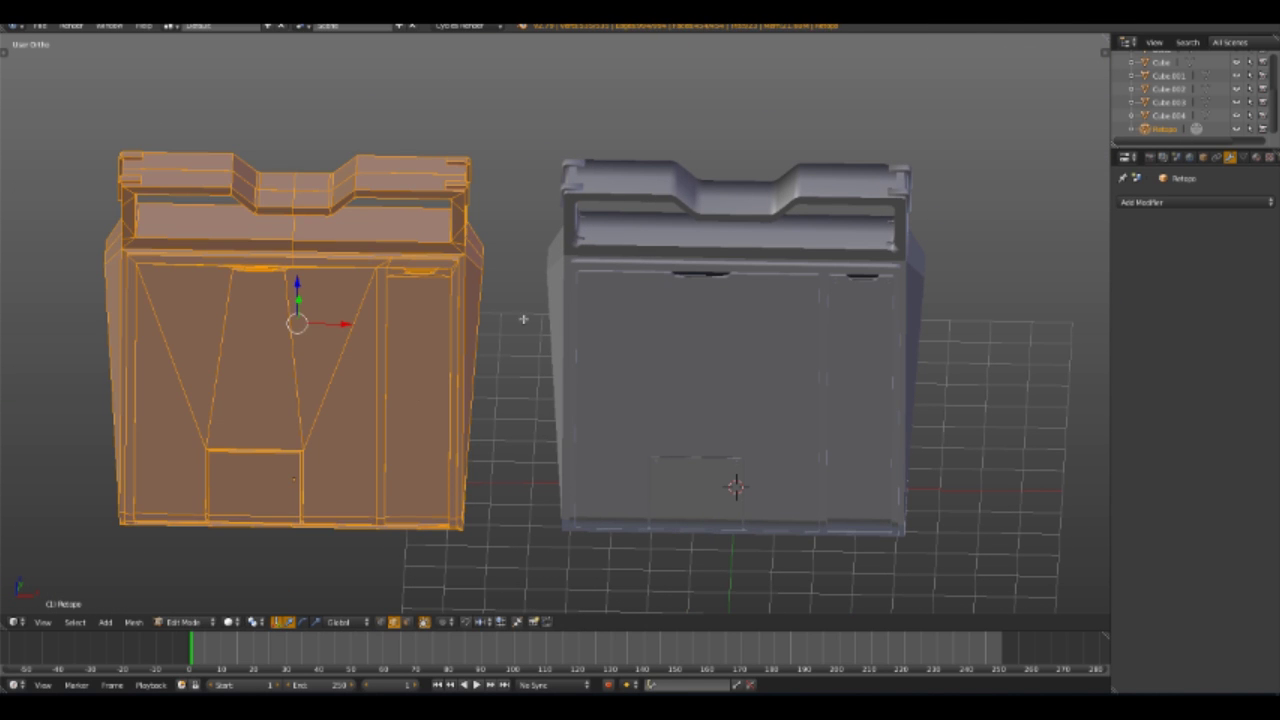
pyautogui.press('Tab')
pyautogui.rightClick(763, 303)
pyautogui.press('Tab')
pyautogui.press('Tab')
pyautogui.moveTo(606, 309)
pyautogui.mouseDown(button='middle')
pyautogui.moveTo(466, 394)
pyautogui.moveTo(794, 323)
pyautogui.moveTo(451, 316)
pyautogui.moveTo(437, 333)
pyautogui.mouseUp(button='middle')
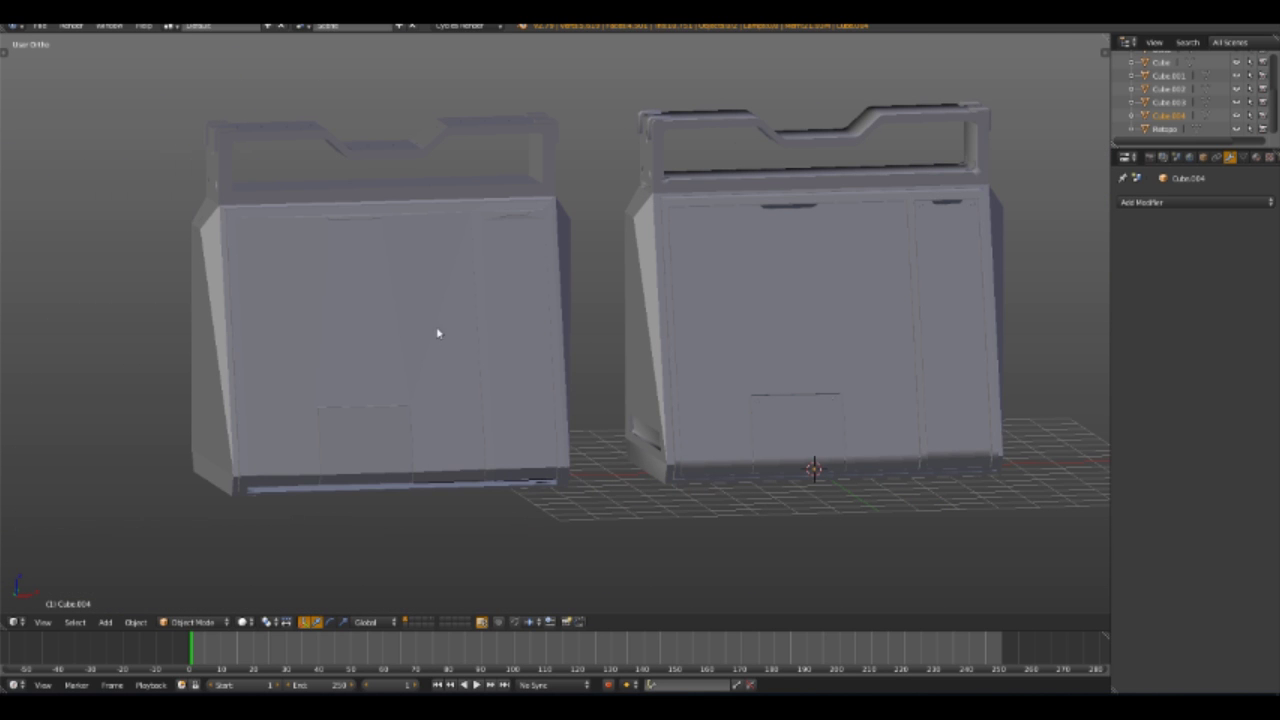